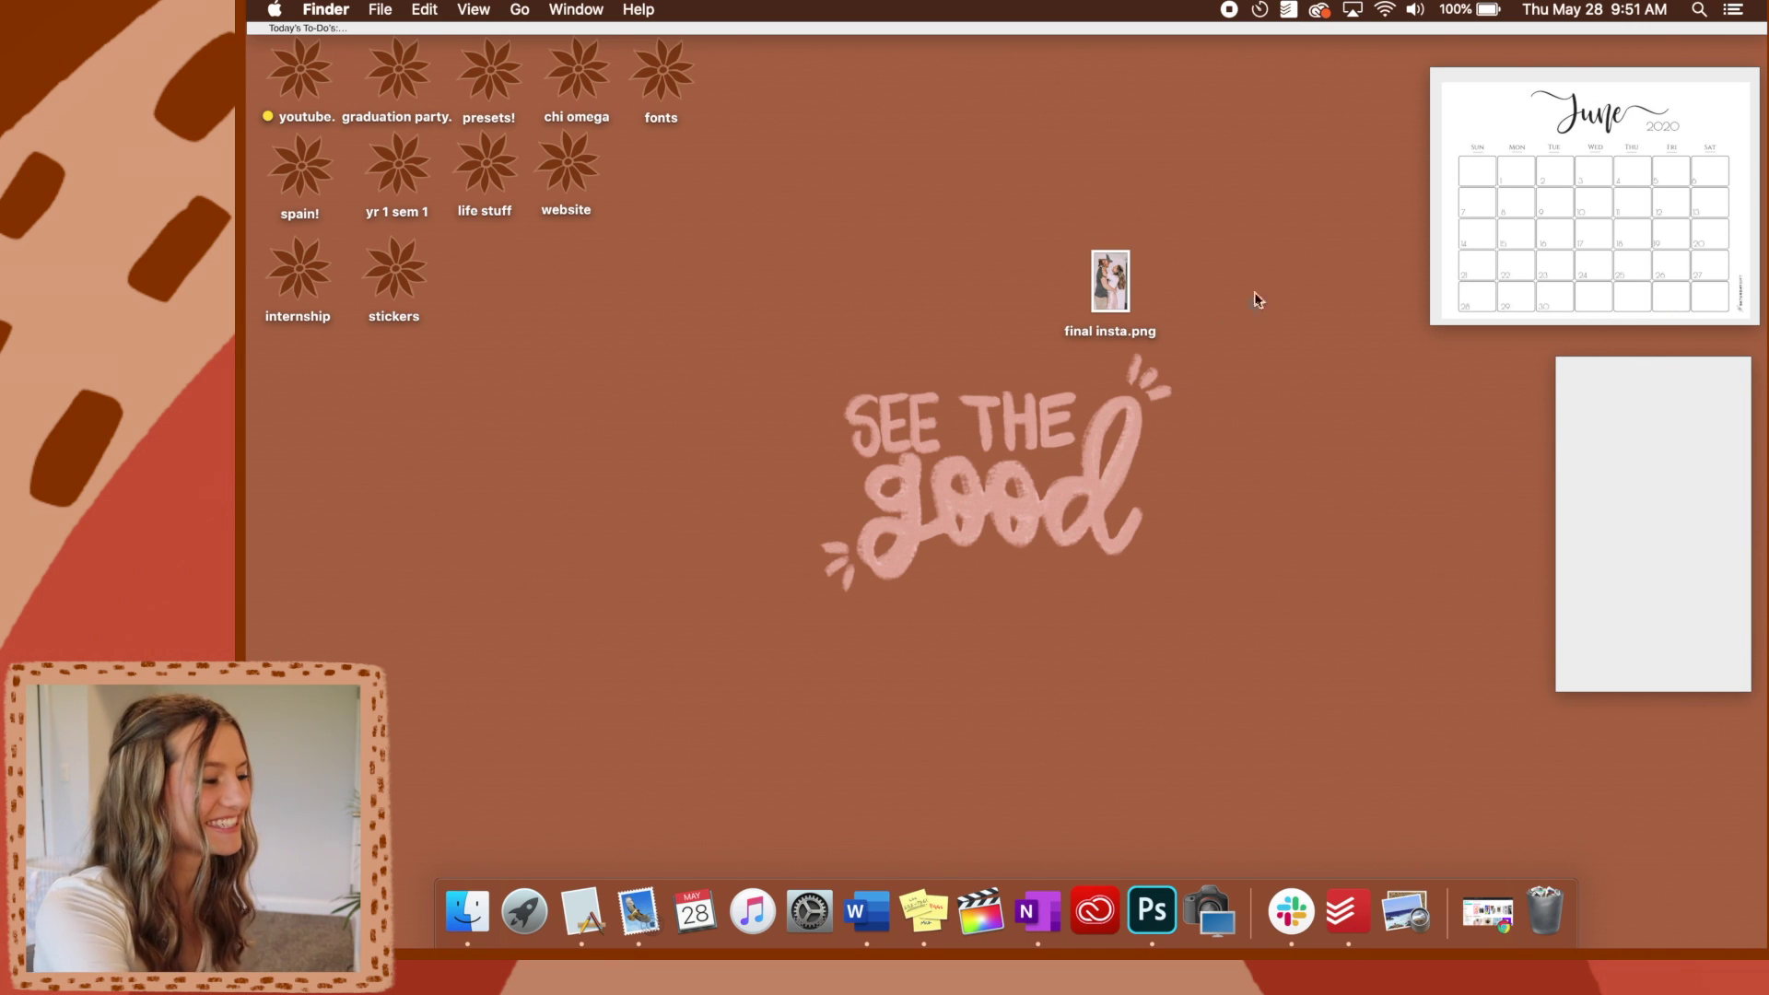
Move the final insta.png file across the desktop toward the blank sticky note
click(1109, 296)
mouse_move(1109, 296)
mouse_down()
mouse_move(1120, 220)
mouse_move(1084, 288)
mouse_up()
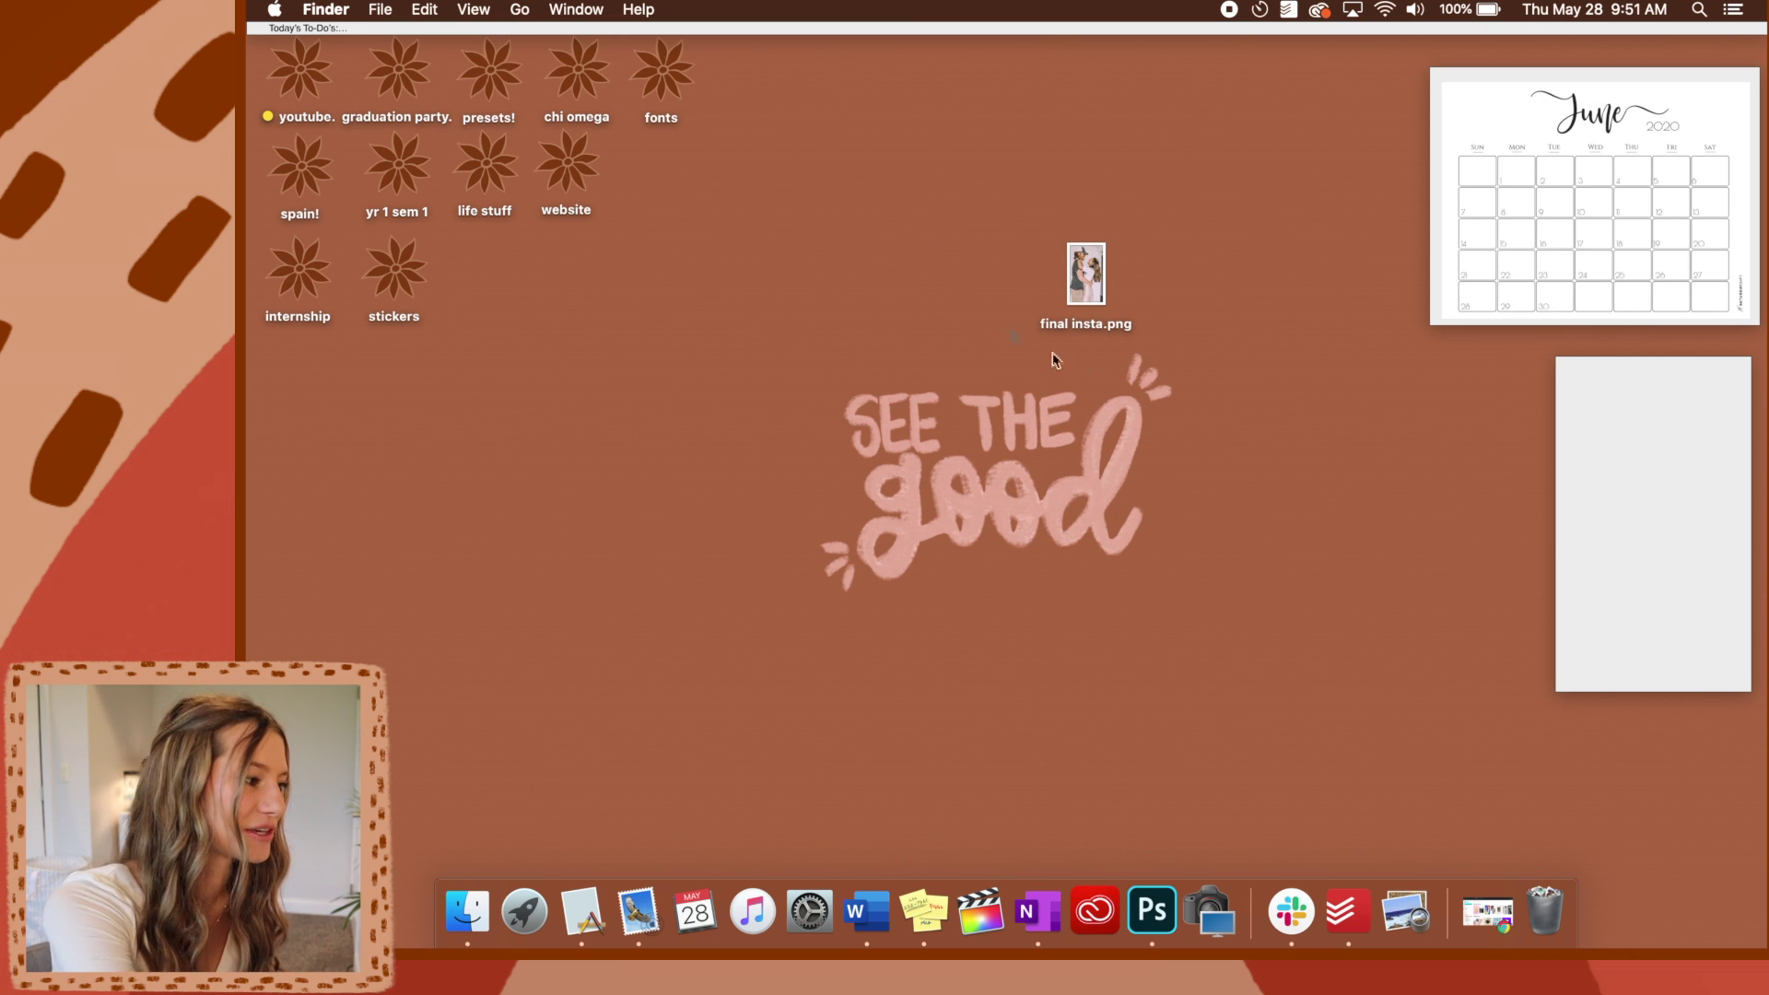
drag(1086, 277, 1629, 372)
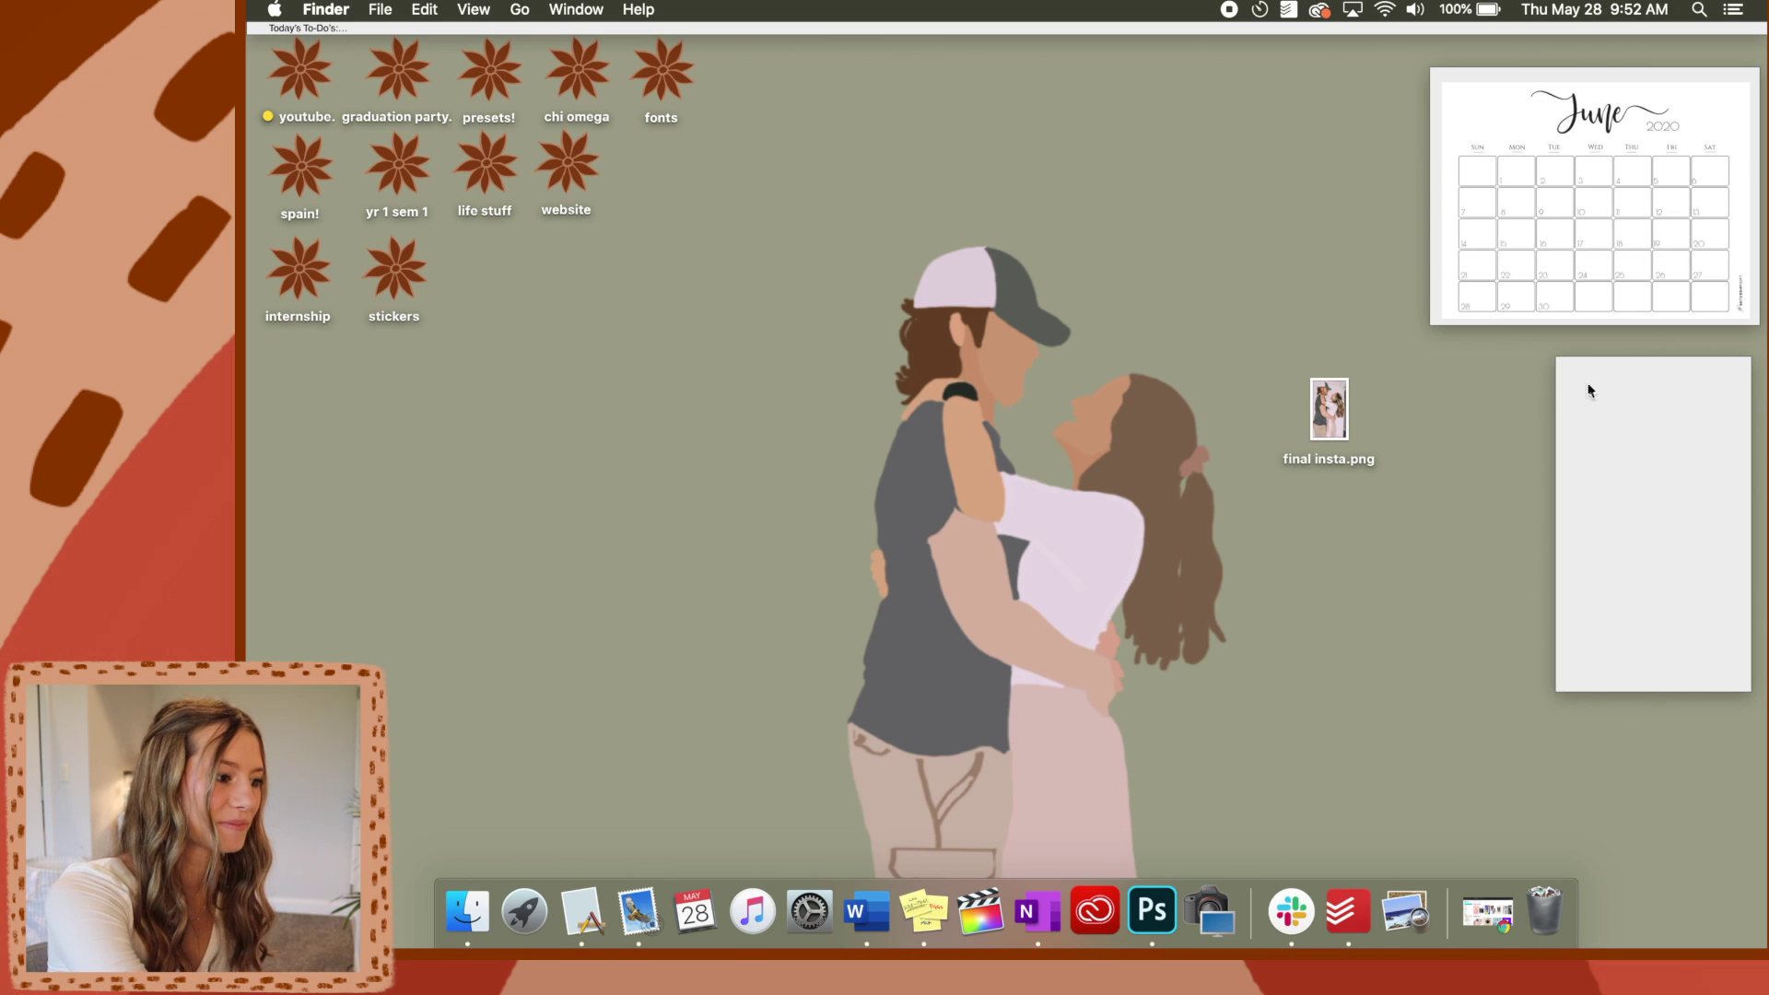
Create a new blank sticky note and position it below the June calendar note
click(1436, 261)
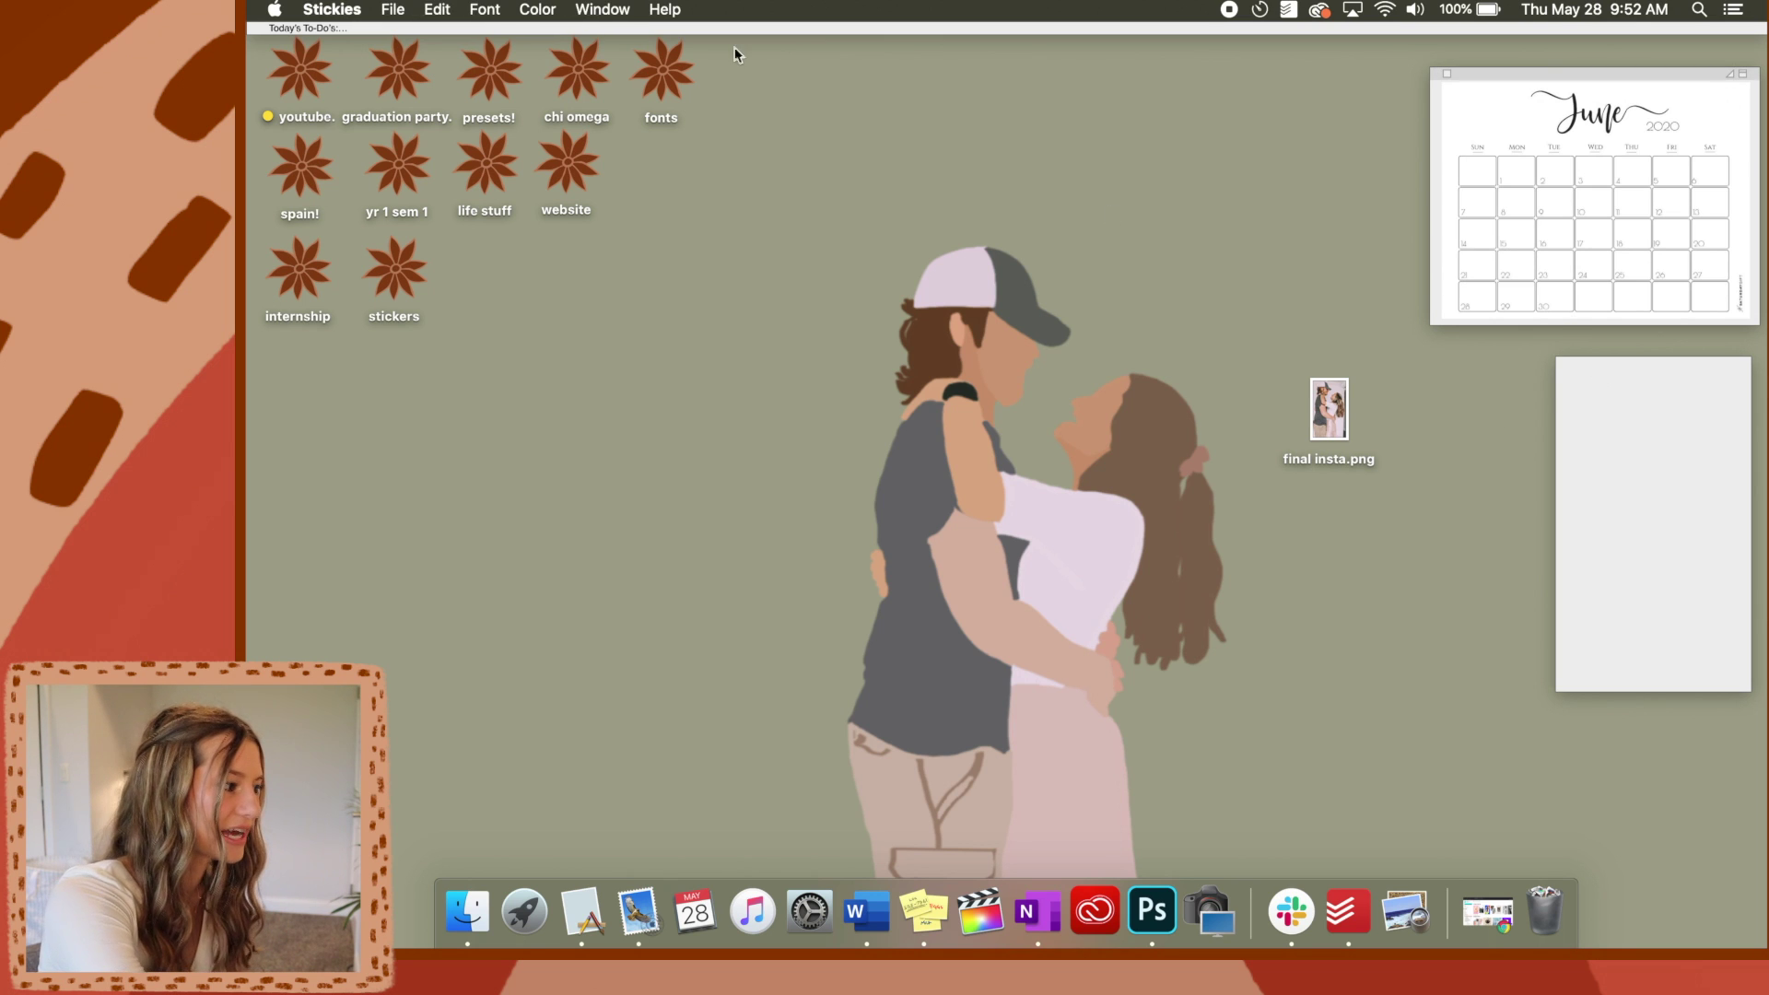
click(392, 10)
click(408, 32)
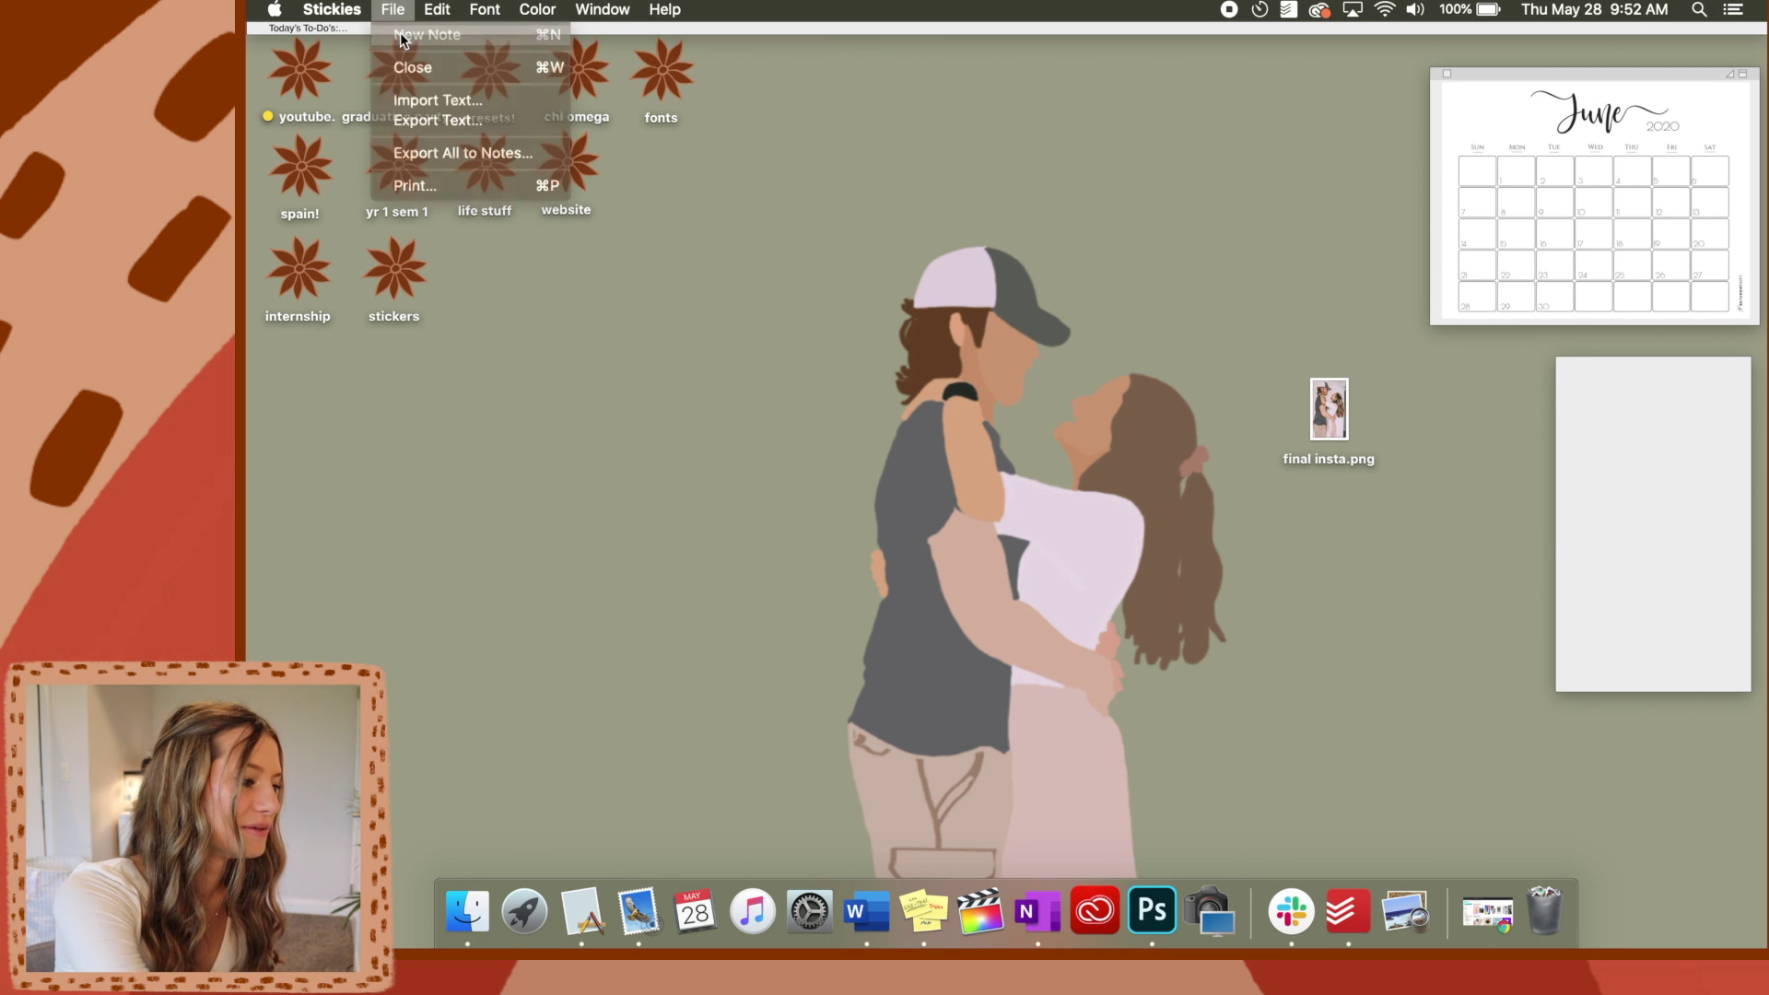
drag(1508, 336, 1105, 106)
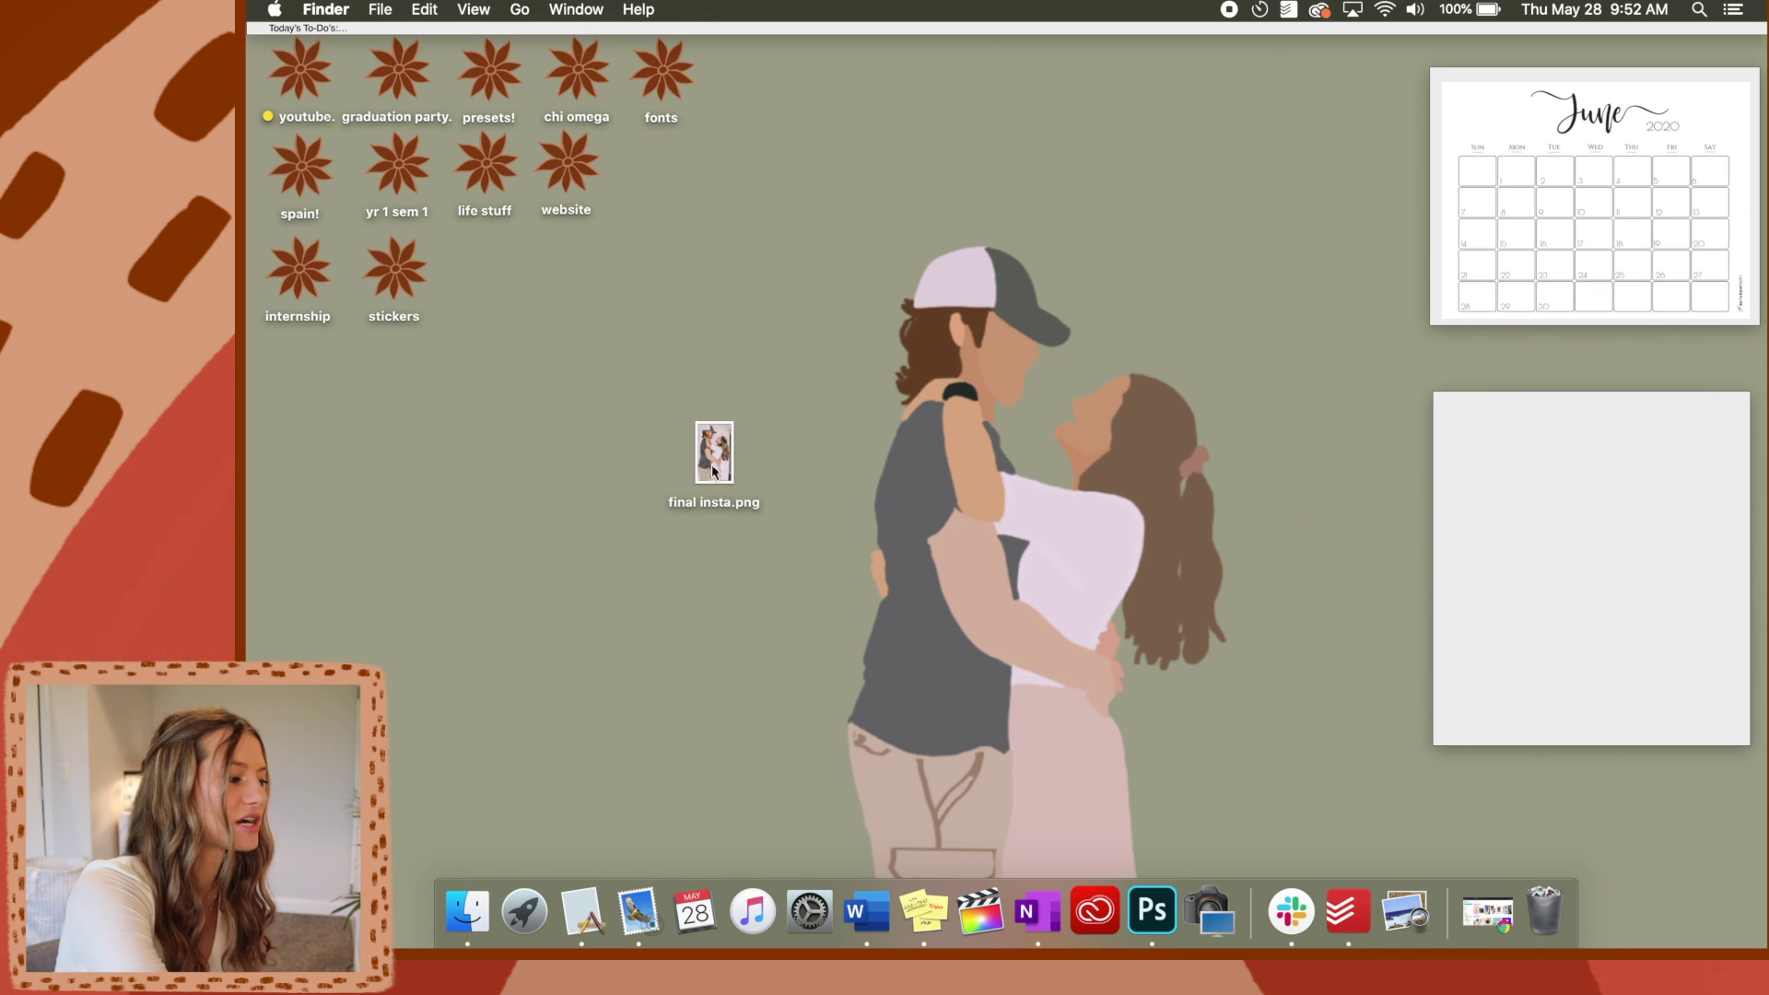
Try inserting final insta.png at full size into the blank sticky note, and undo the insertion
drag(714, 471, 1546, 505)
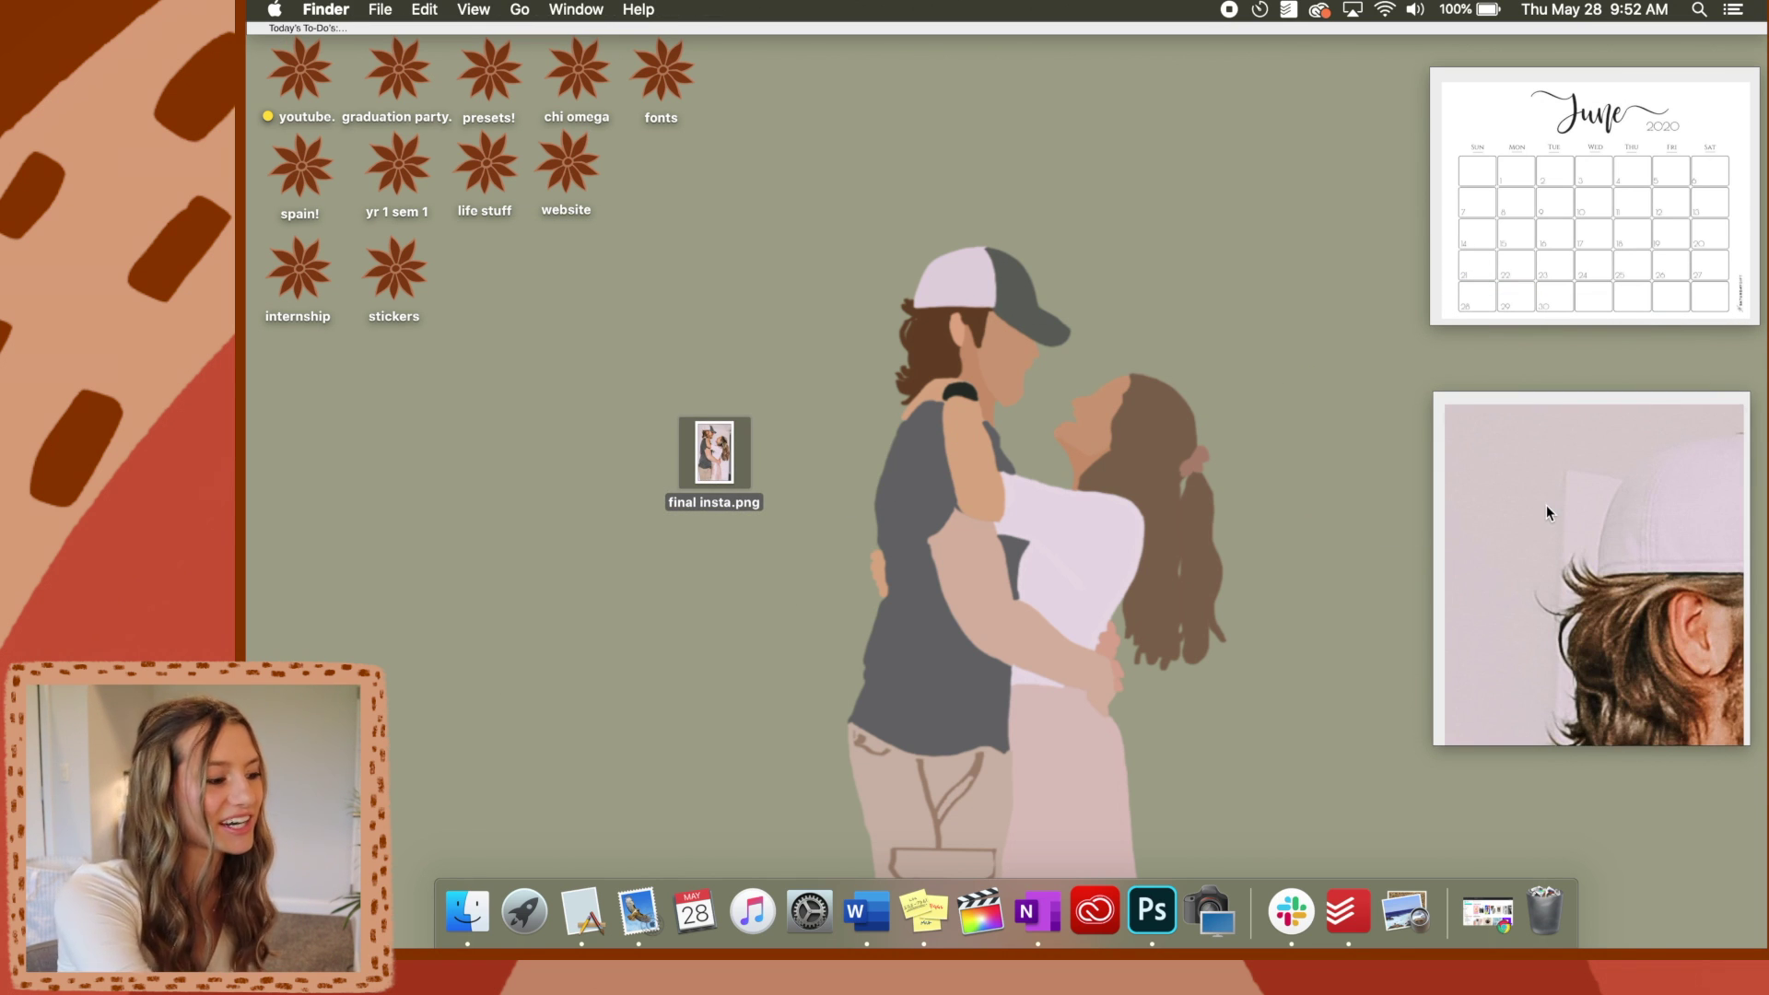
scroll(1547, 505, down, 15)
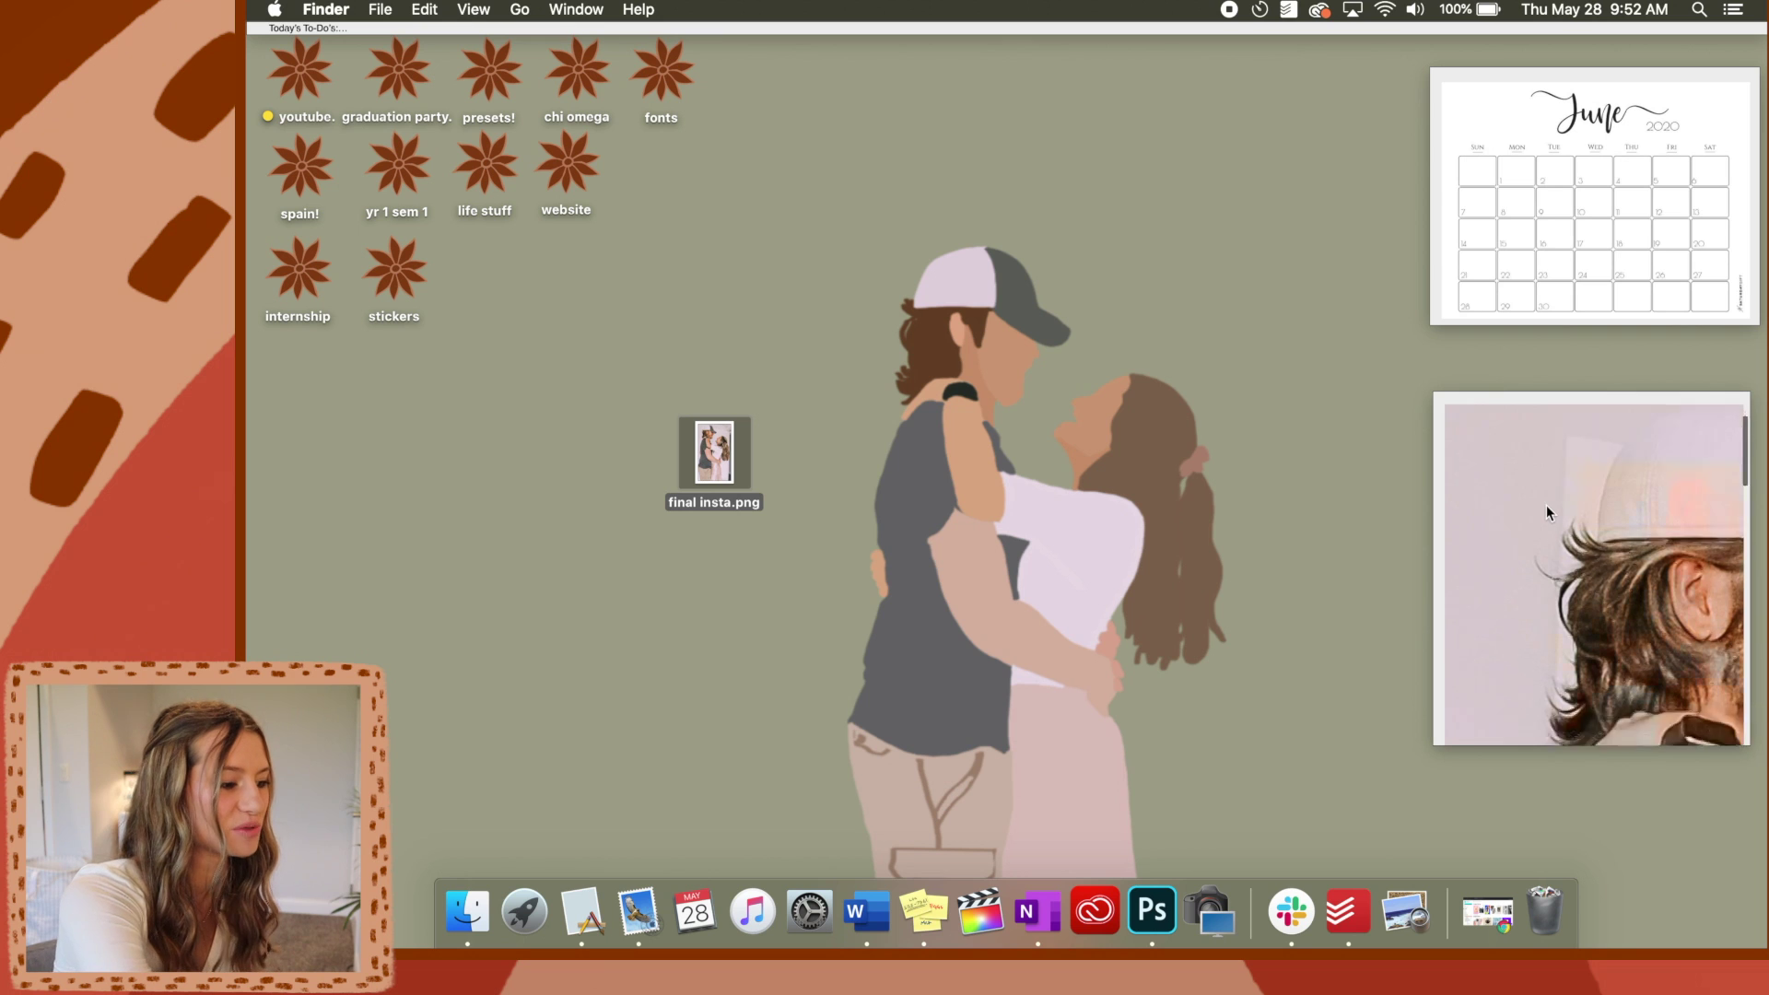
click(1466, 737)
key(super+z)
click(1019, 475)
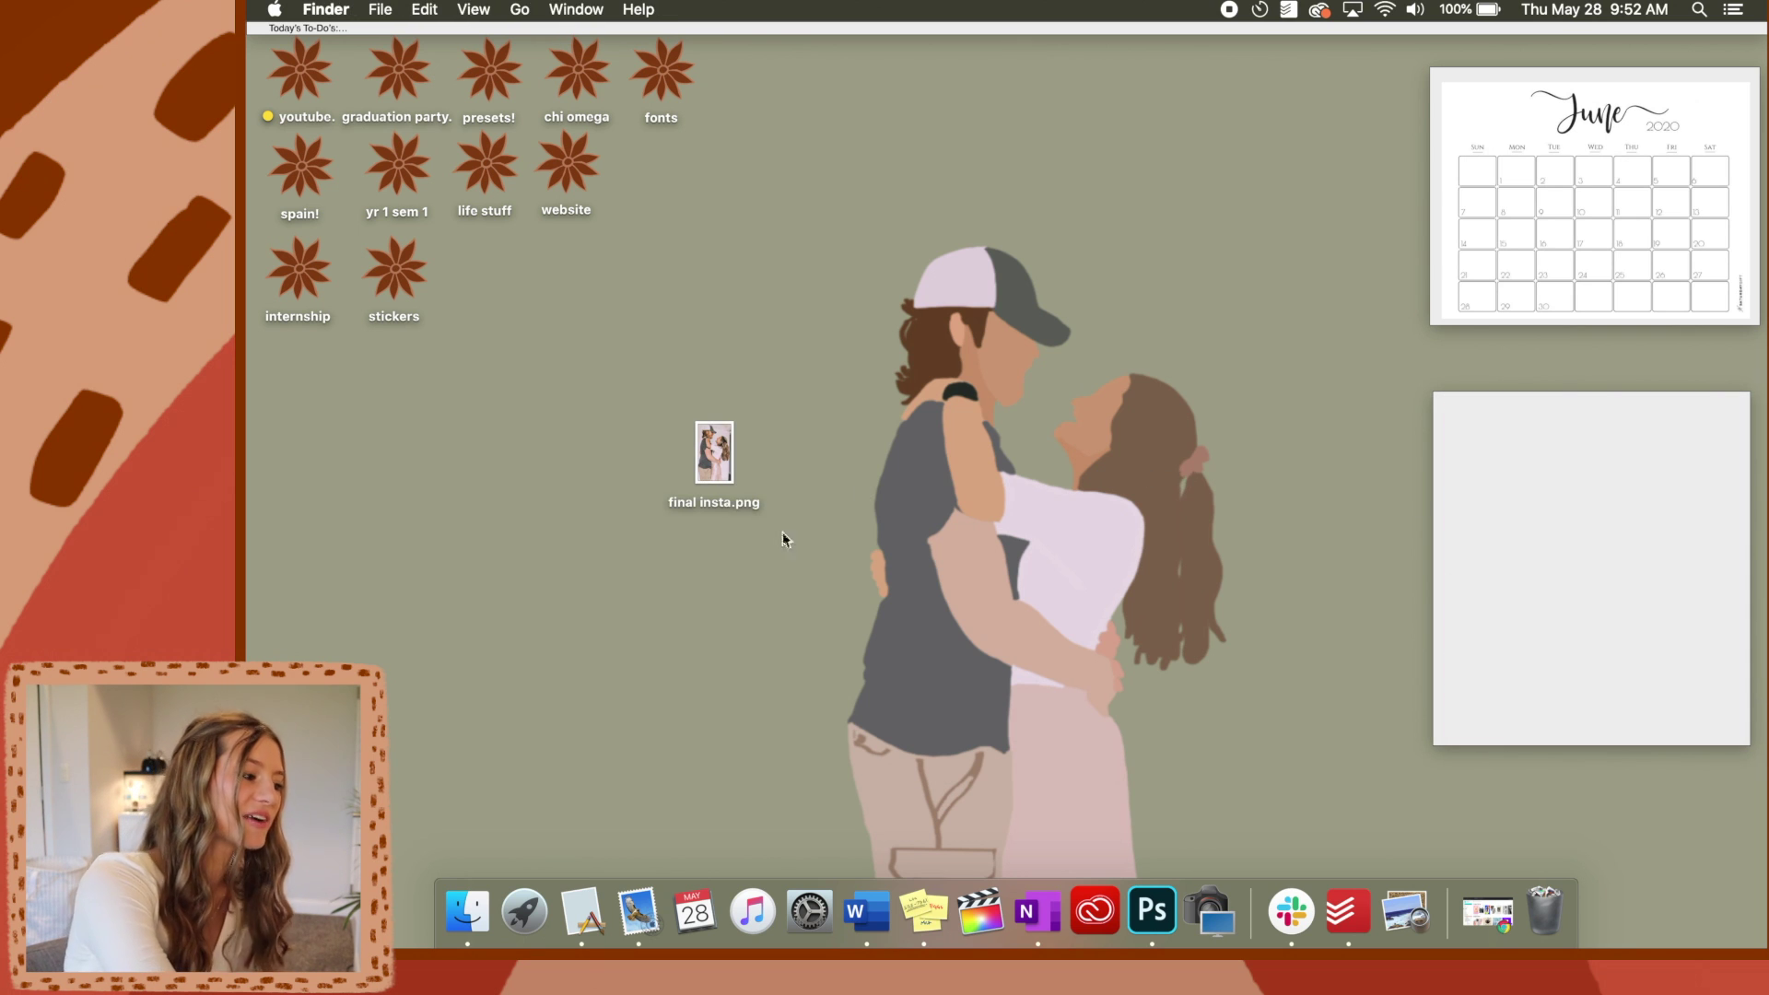
Open final insta.png, reduce its display to roughly sticky-note size, and capture a screenshot of just the photo
double_click(718, 447)
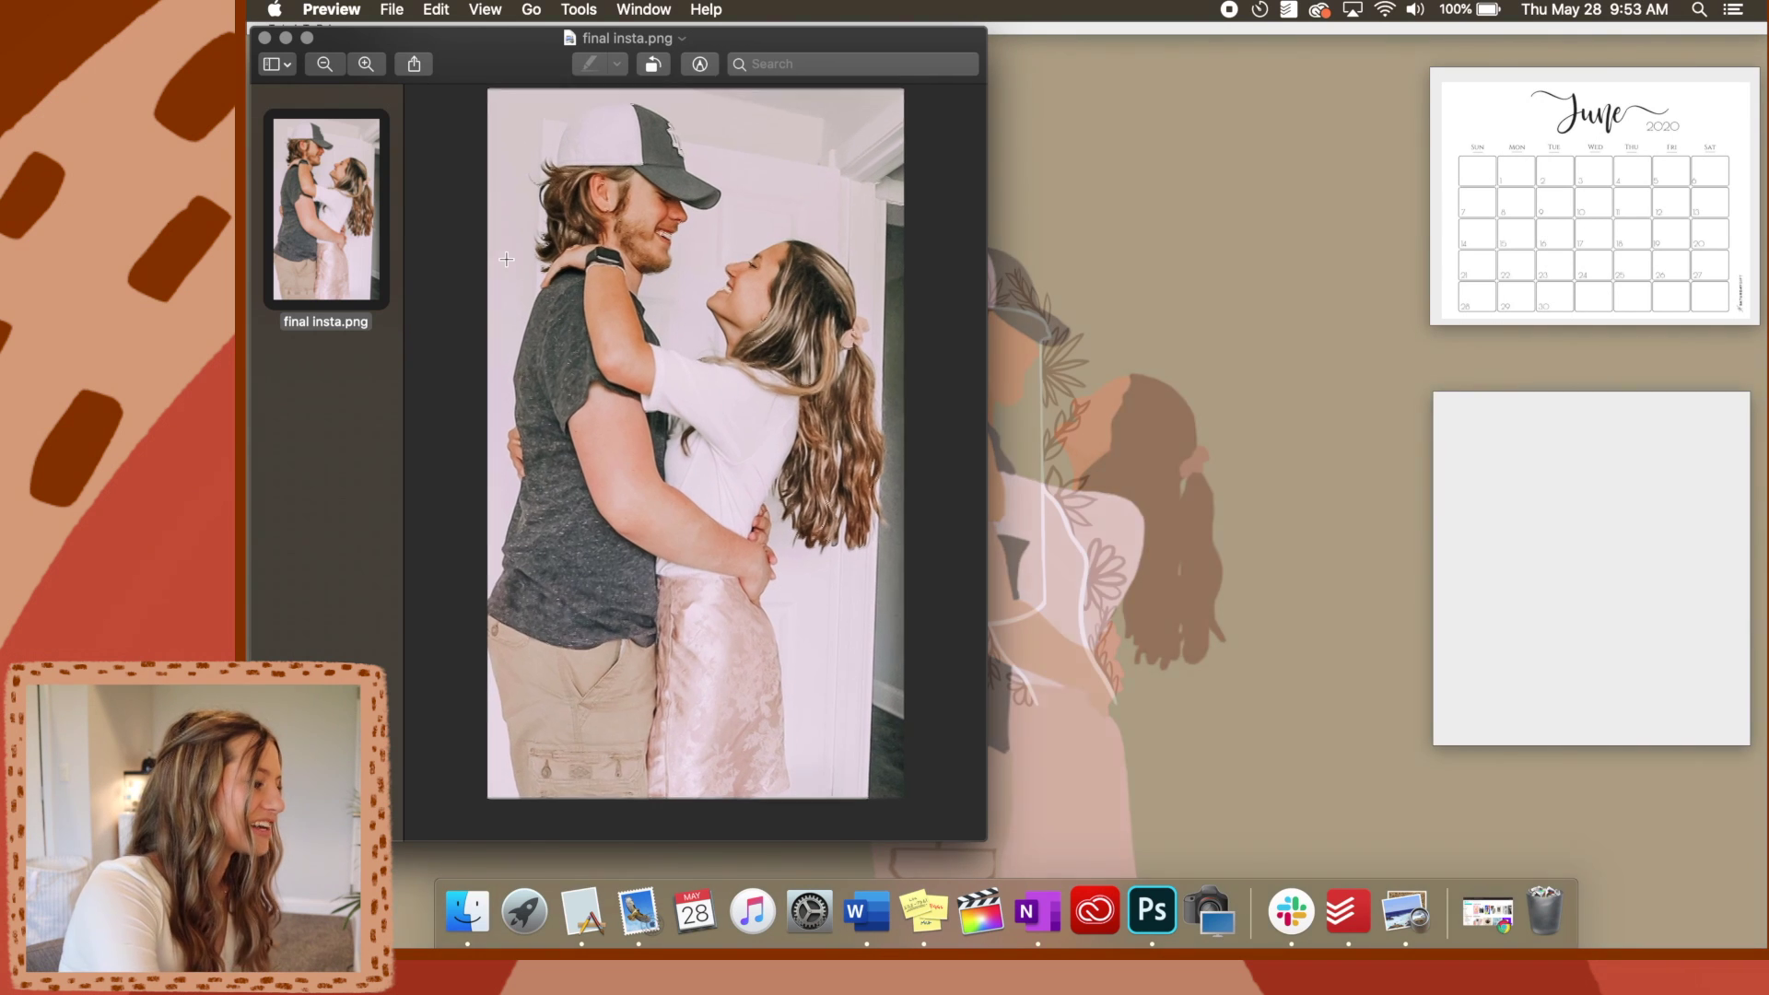
click(325, 64)
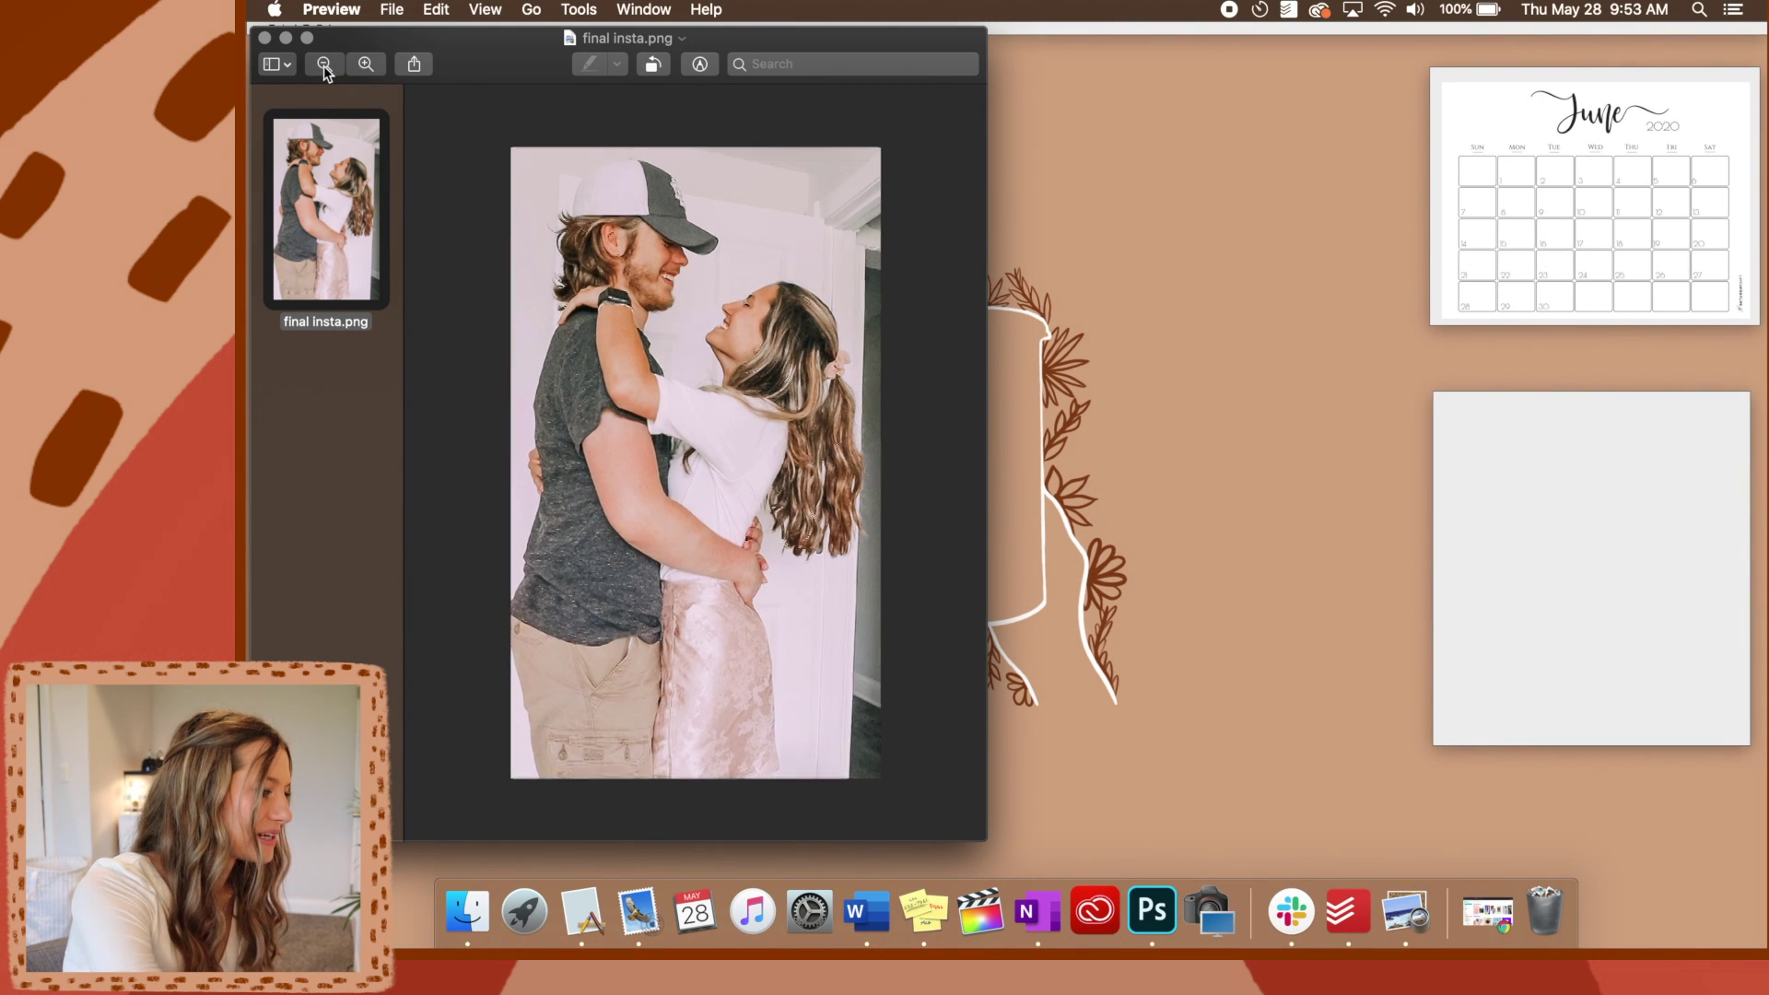
key(super+minus)
key(super+minus)
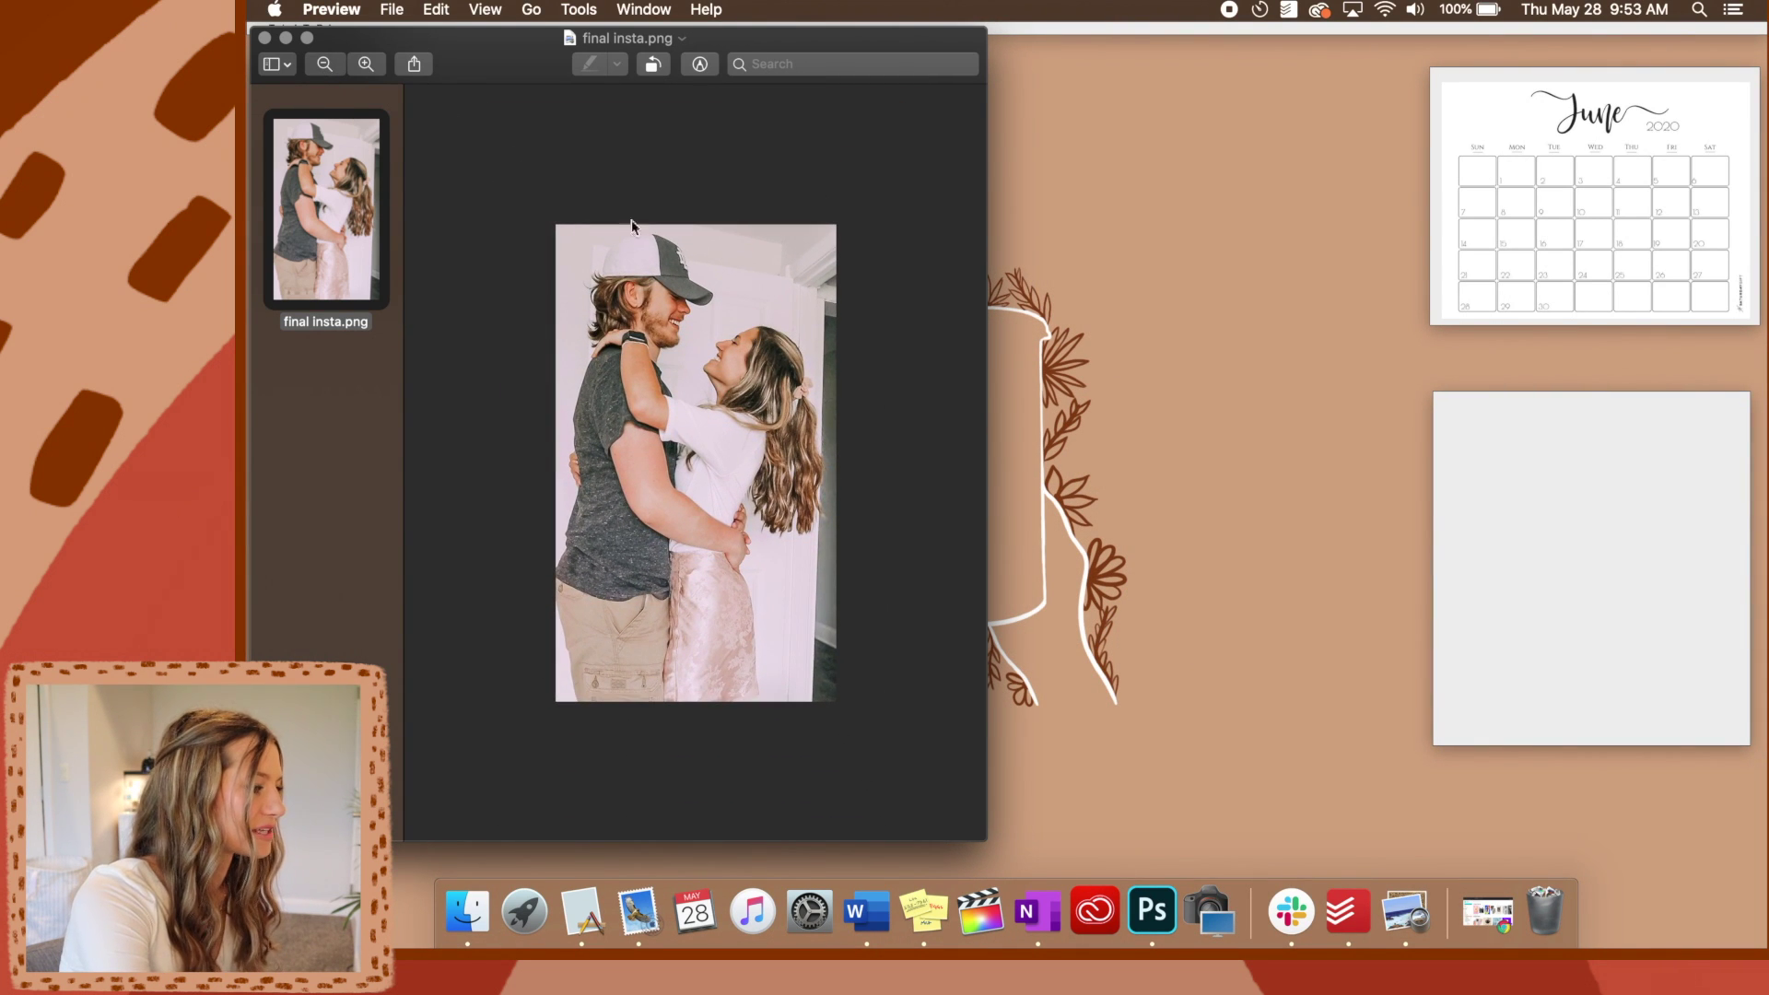
key(super+minus)
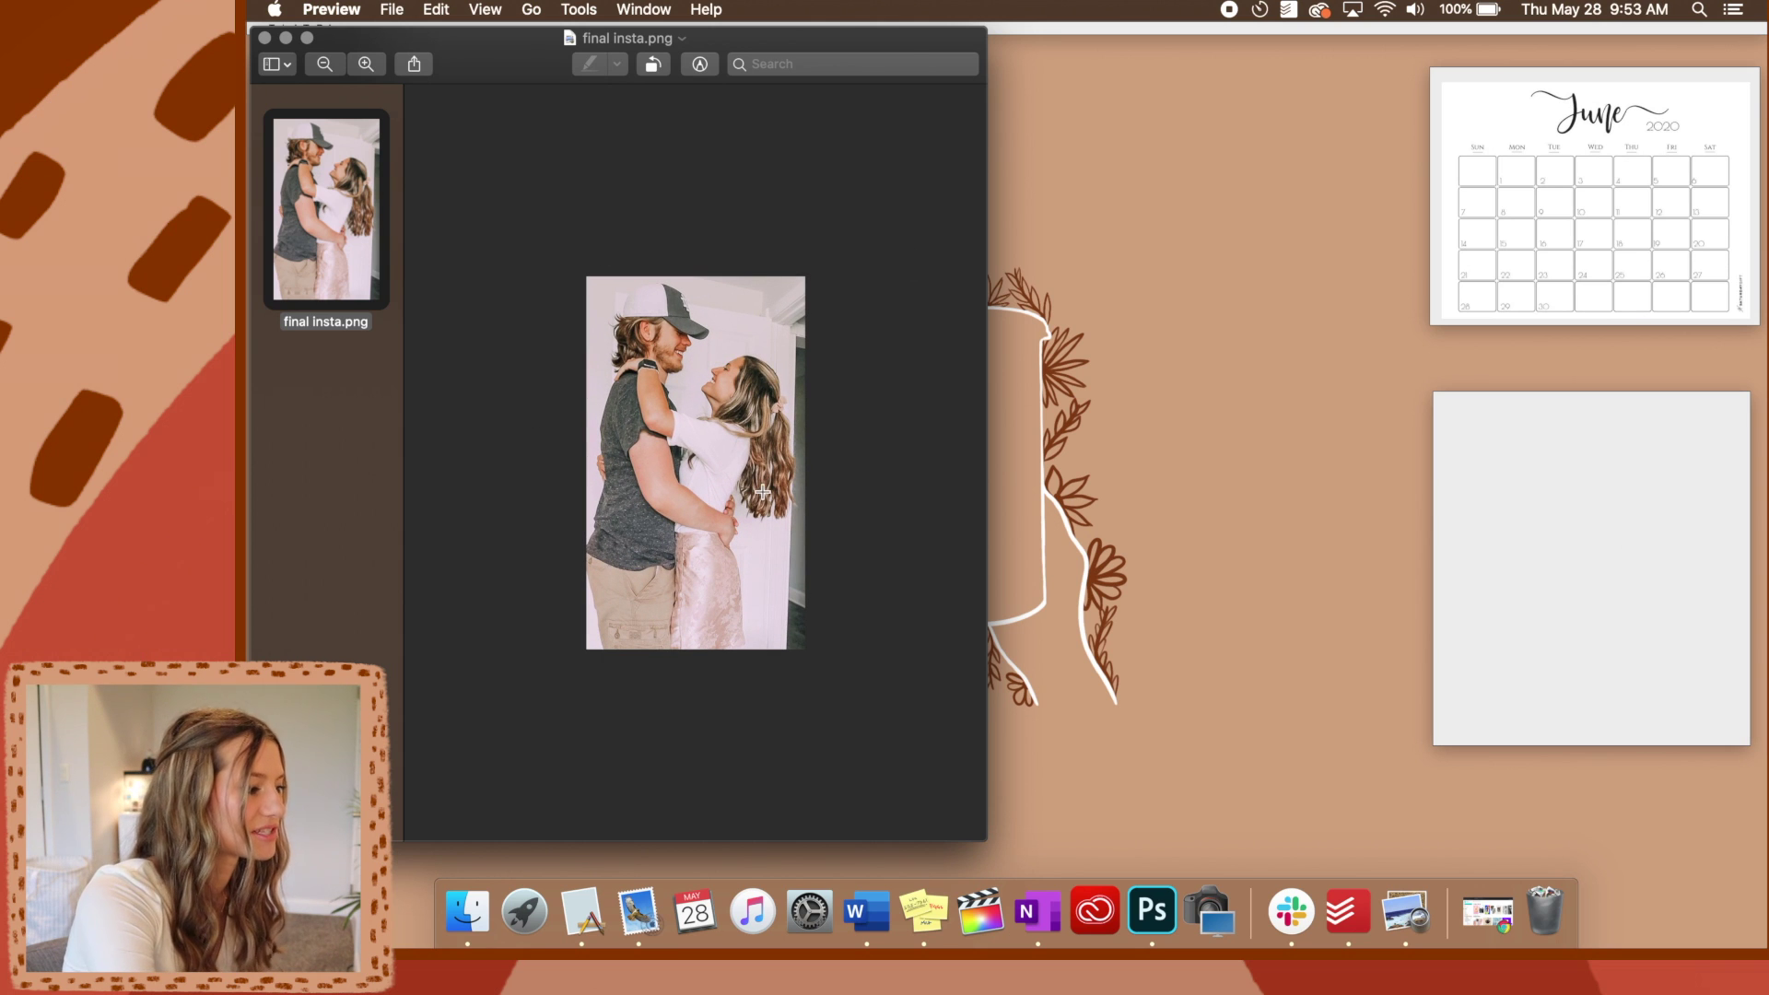
key(super+minus)
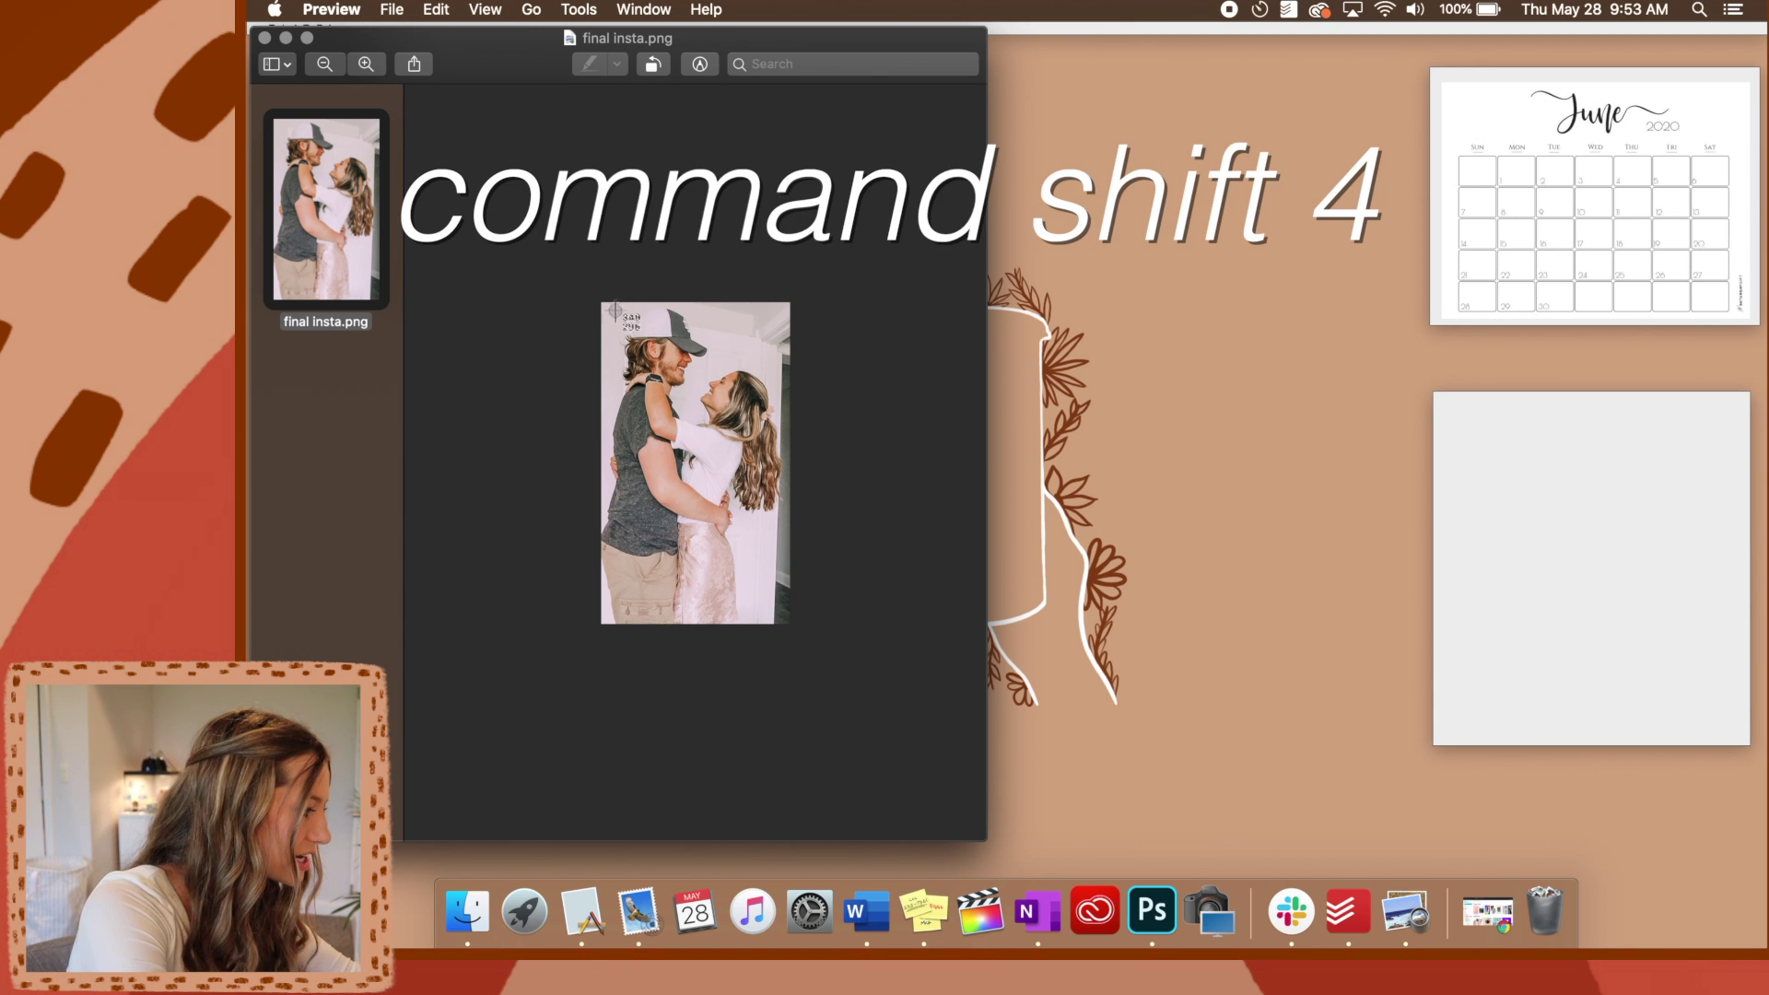
drag(601, 302, 788, 623)
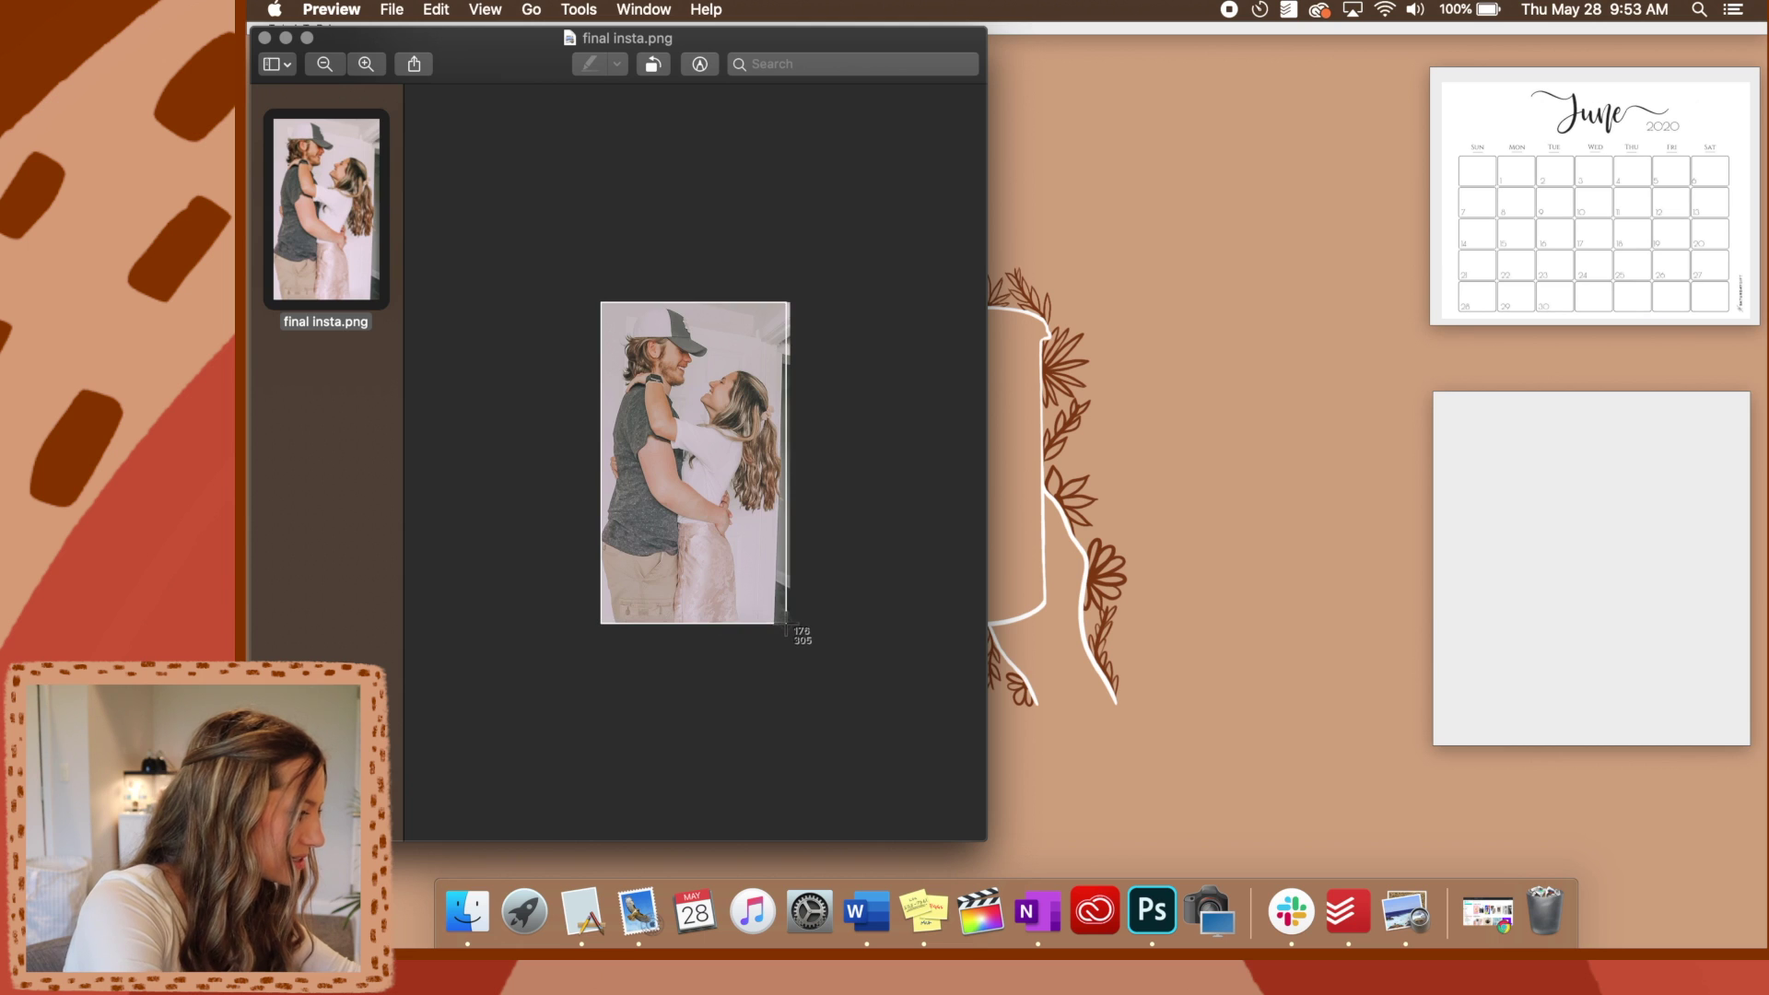
drag(786, 625, 787, 626)
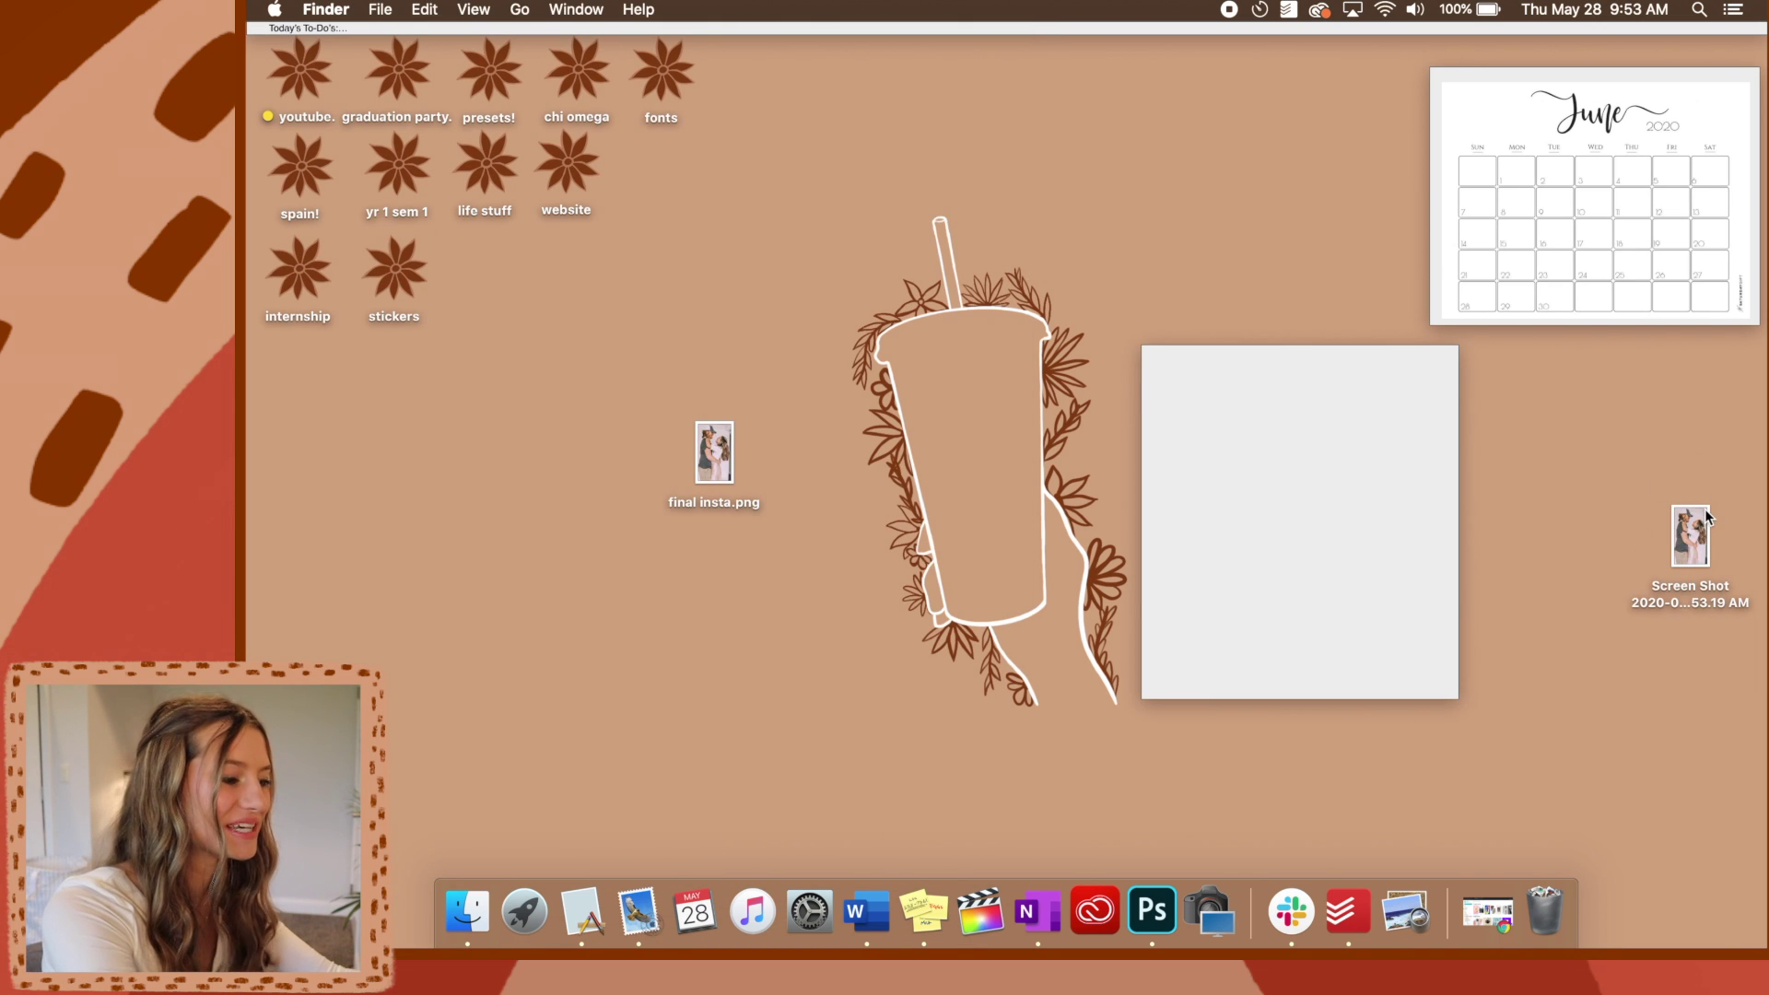
Insert the photo screenshot into the blank sticky note and move the note below the June calendar note
drag(1706, 518, 1297, 449)
drag(1270, 354, 1681, 358)
click(1445, 446)
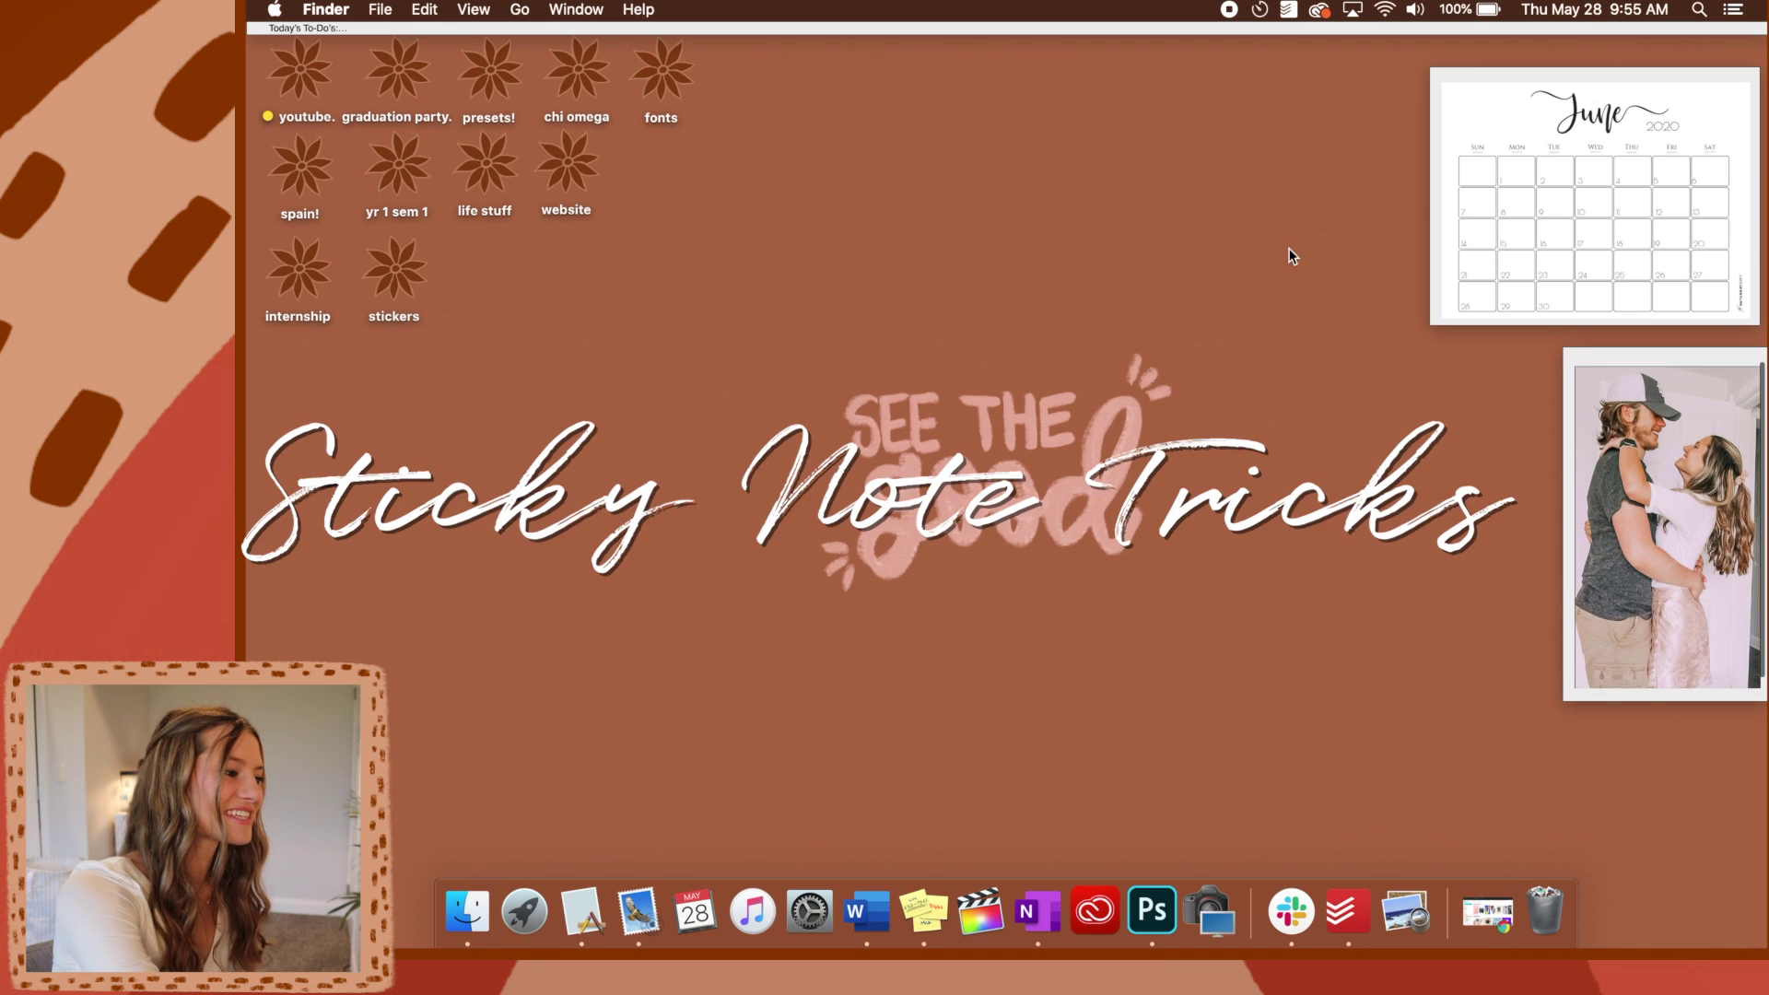
Expand the Today's To-Do's sticky note to view its list, and collapse it back to its title bar
click(1130, 24)
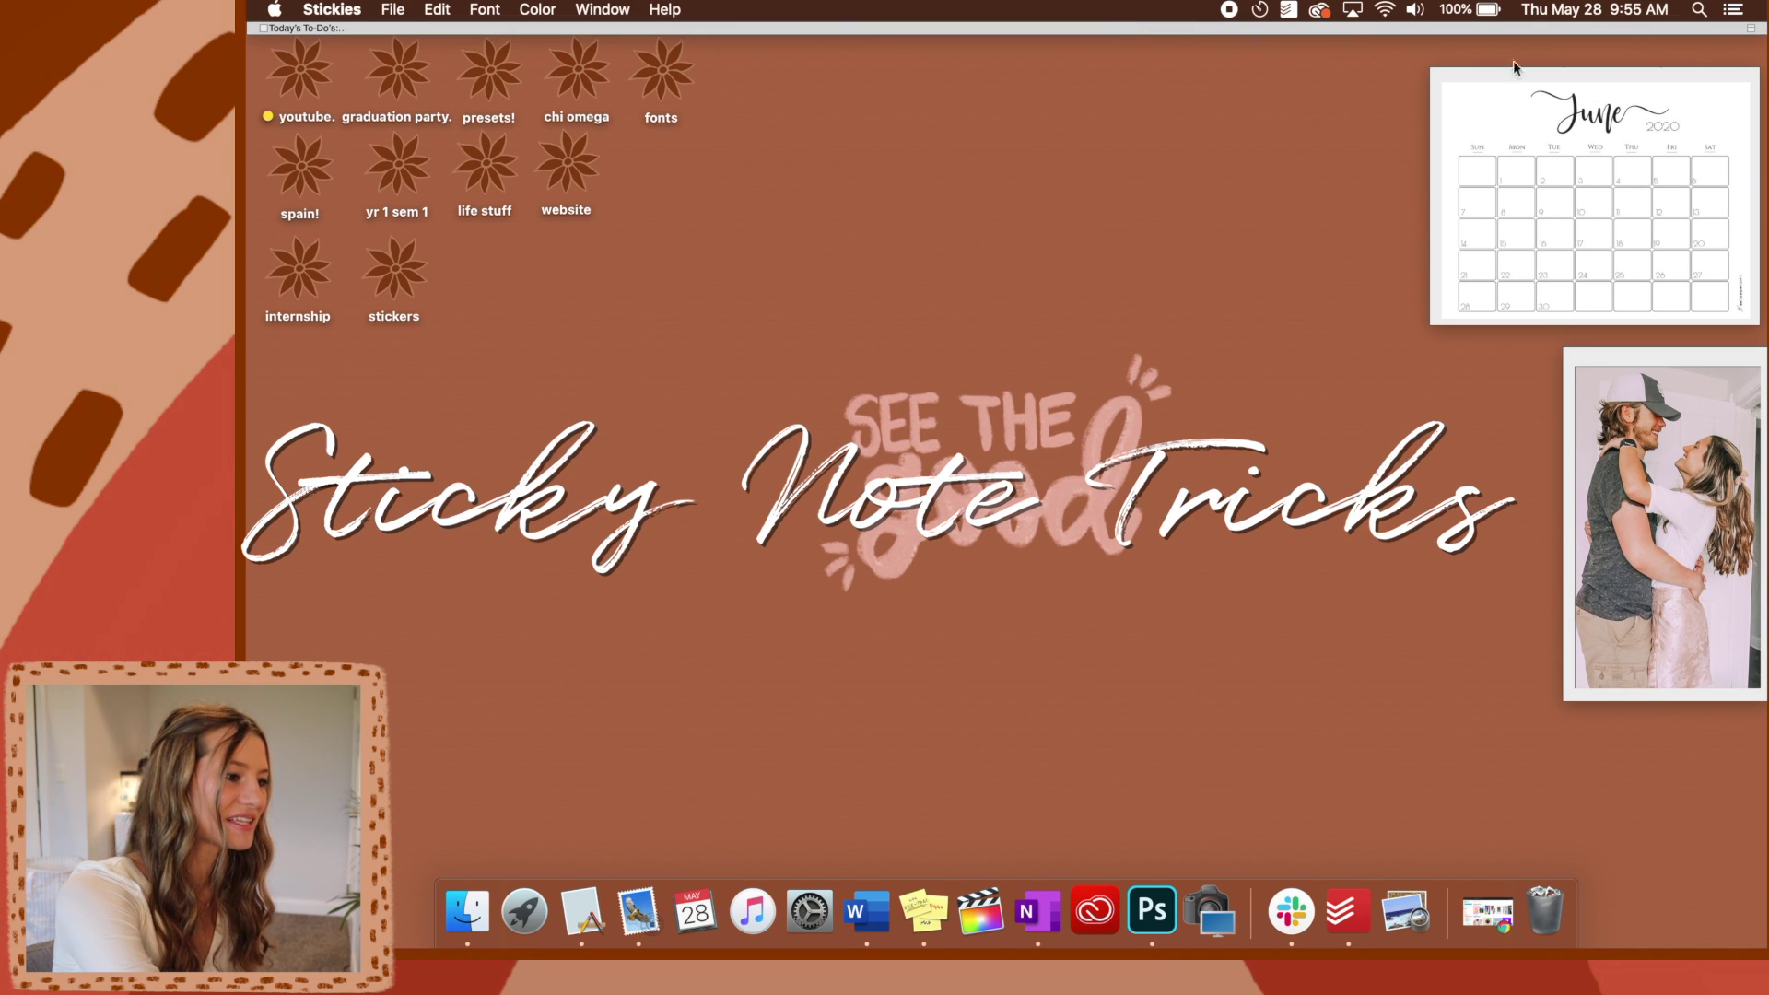
click(1752, 29)
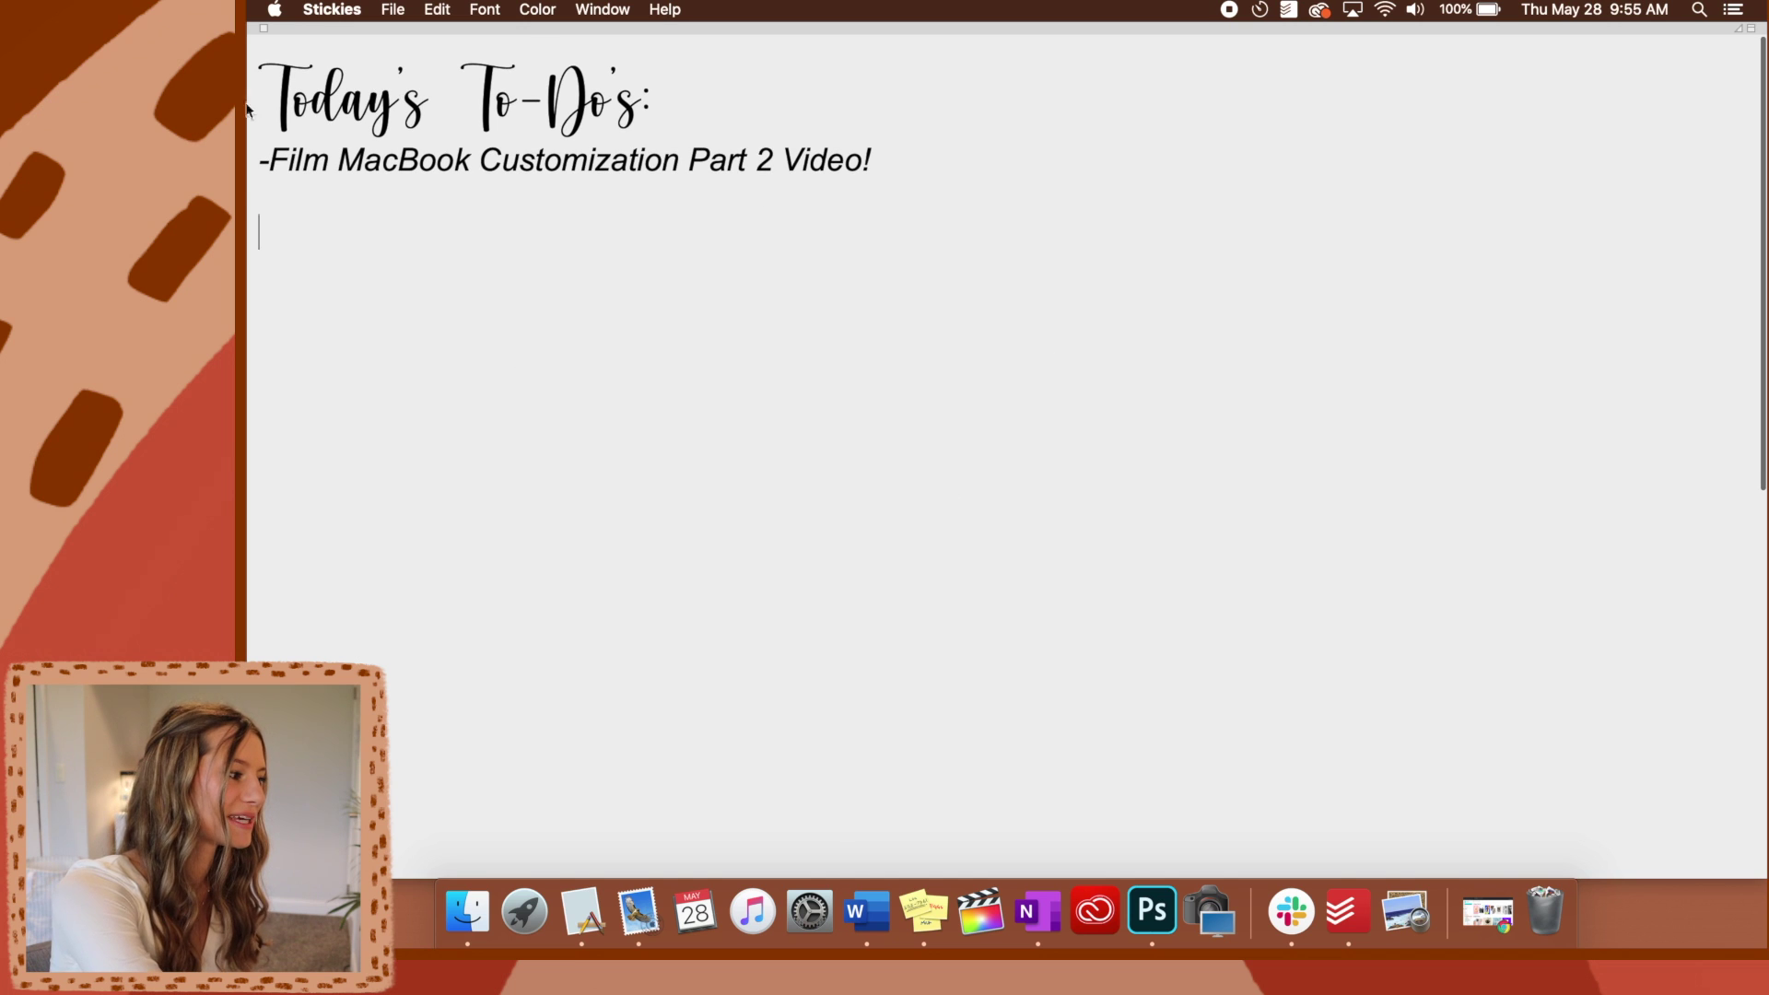
click(1753, 28)
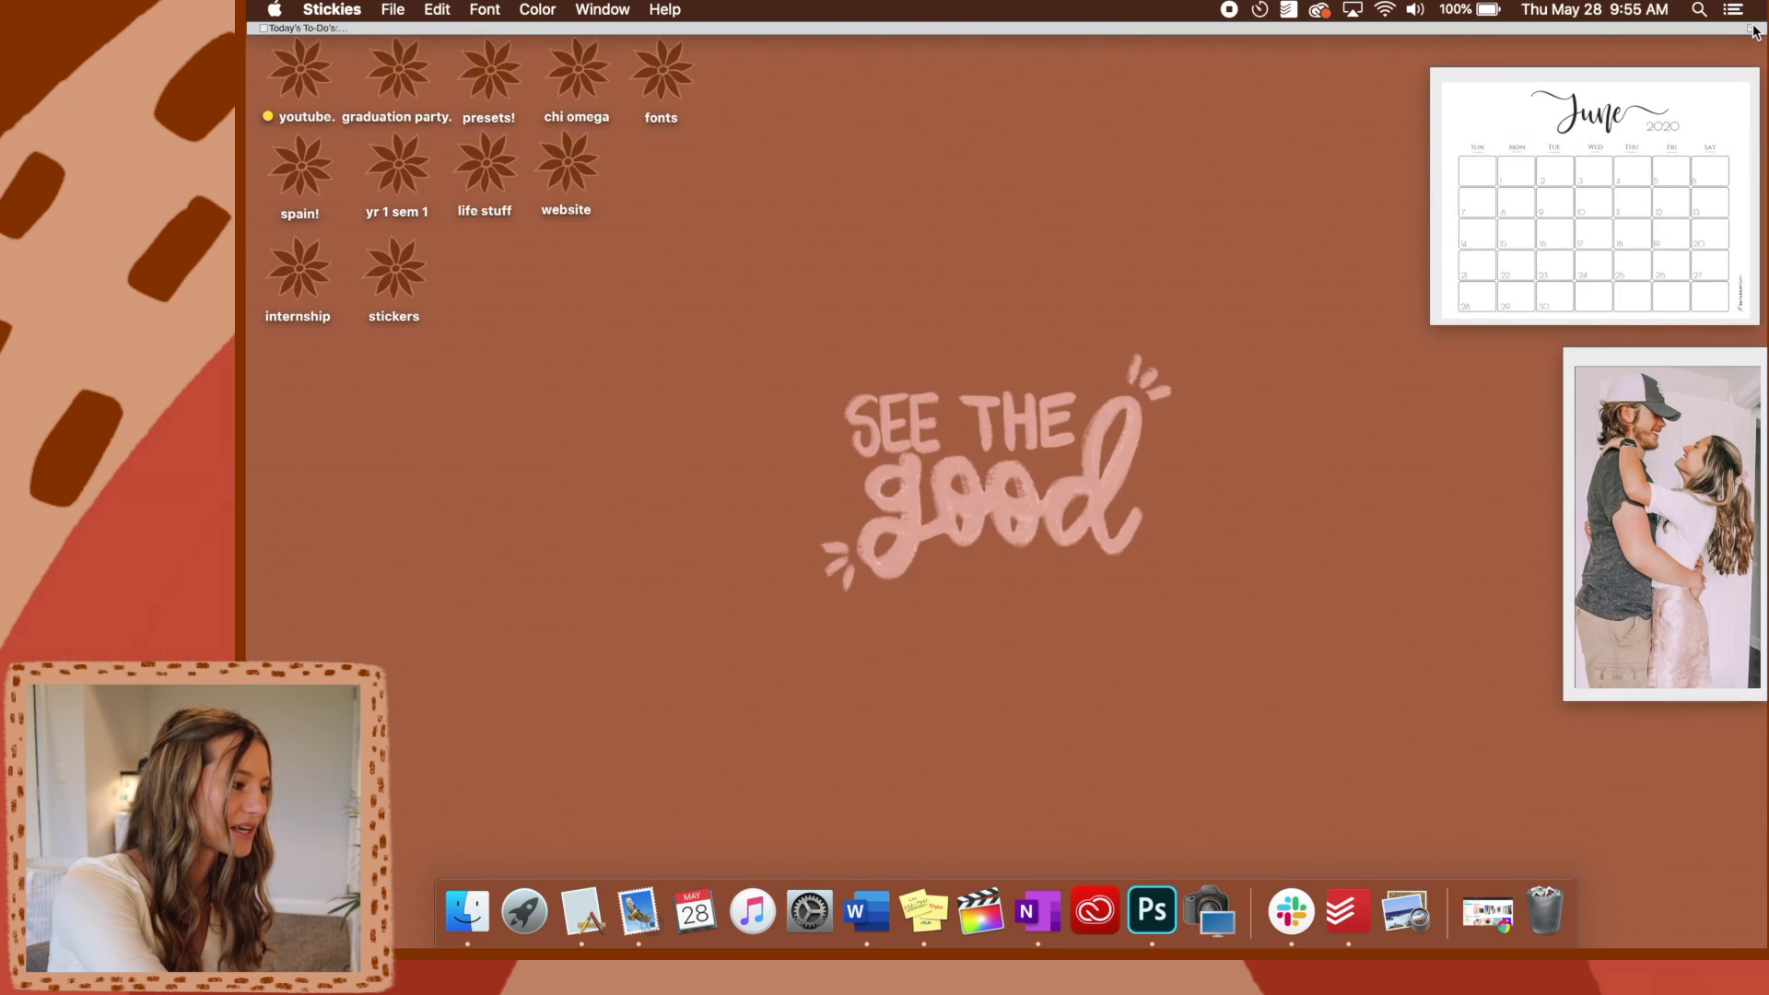
click(778, 154)
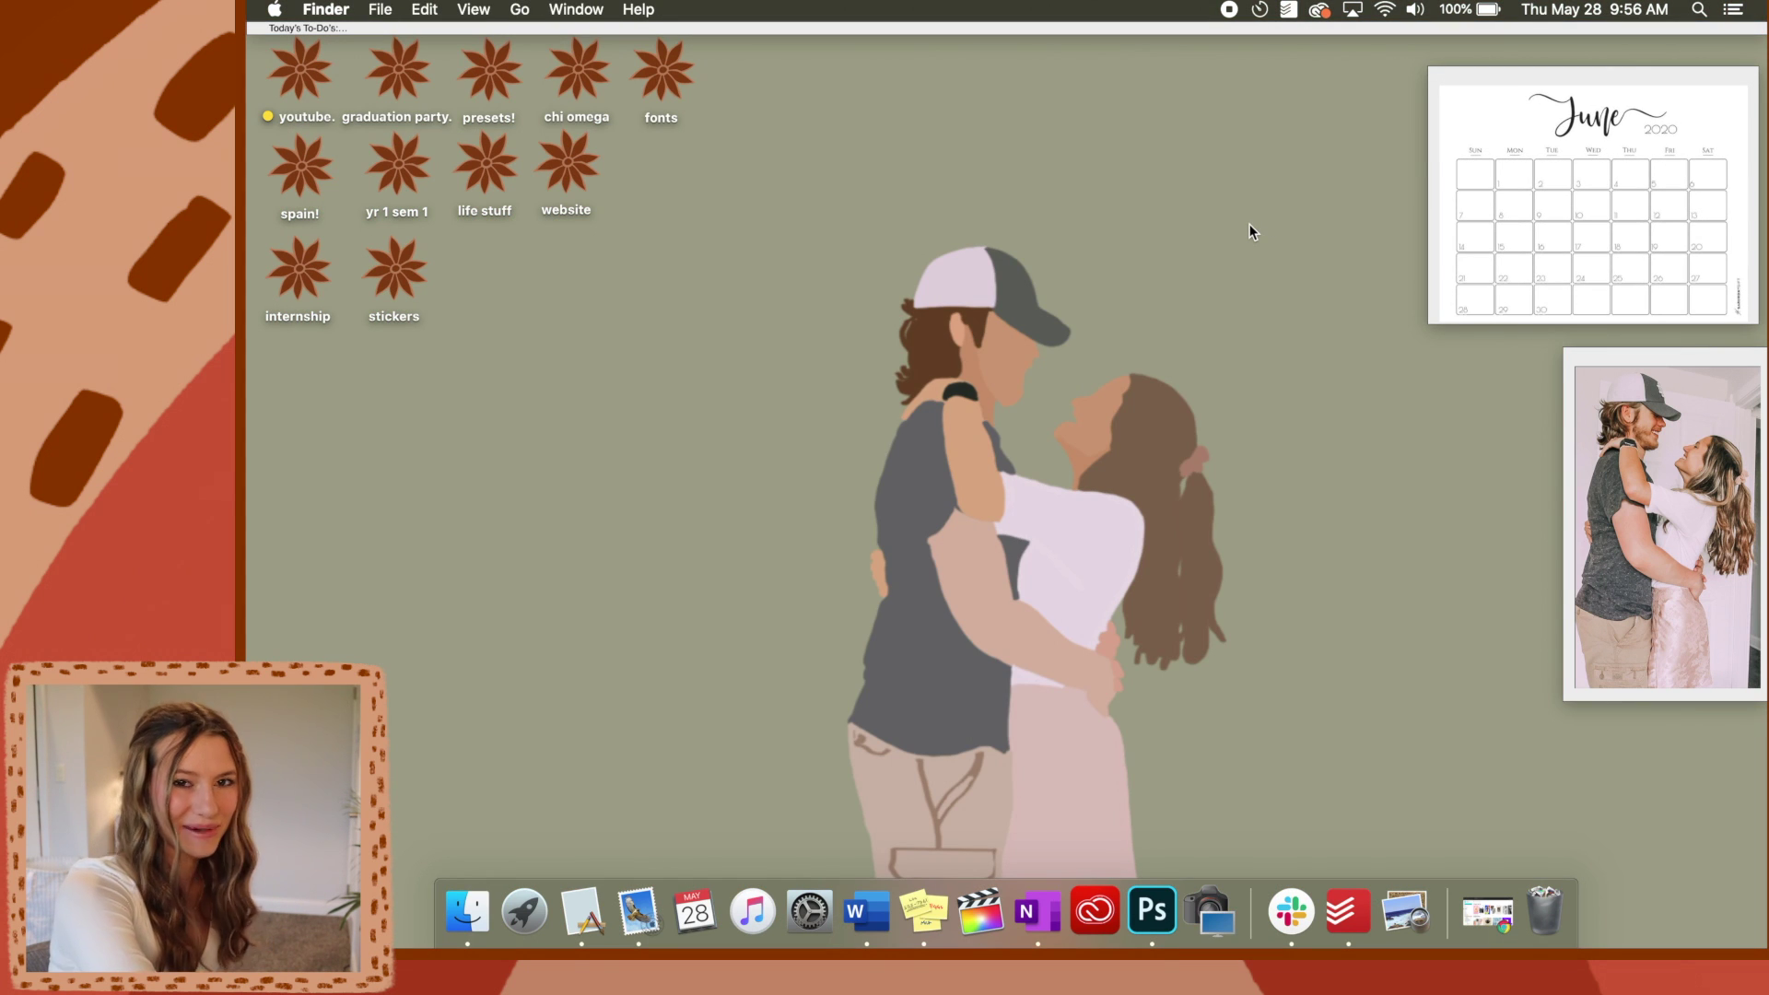
Collapse the June calendar note and the couple photo note to their title bars
click(1733, 83)
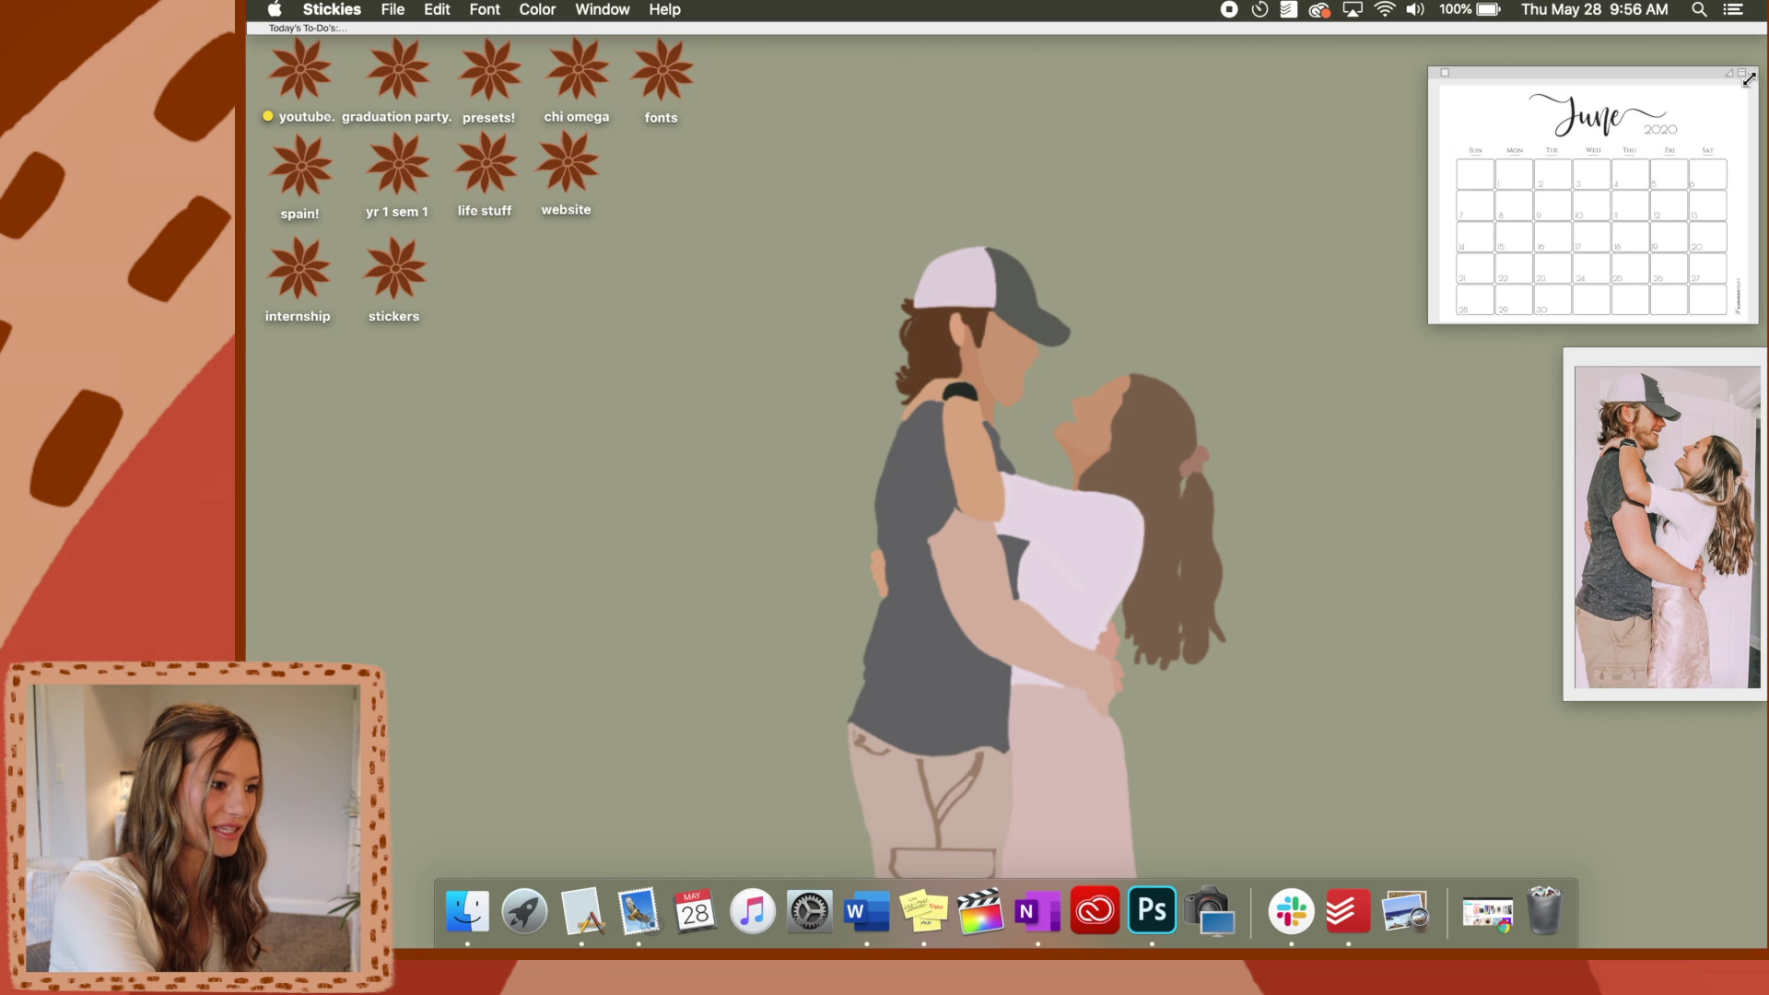
click(1744, 73)
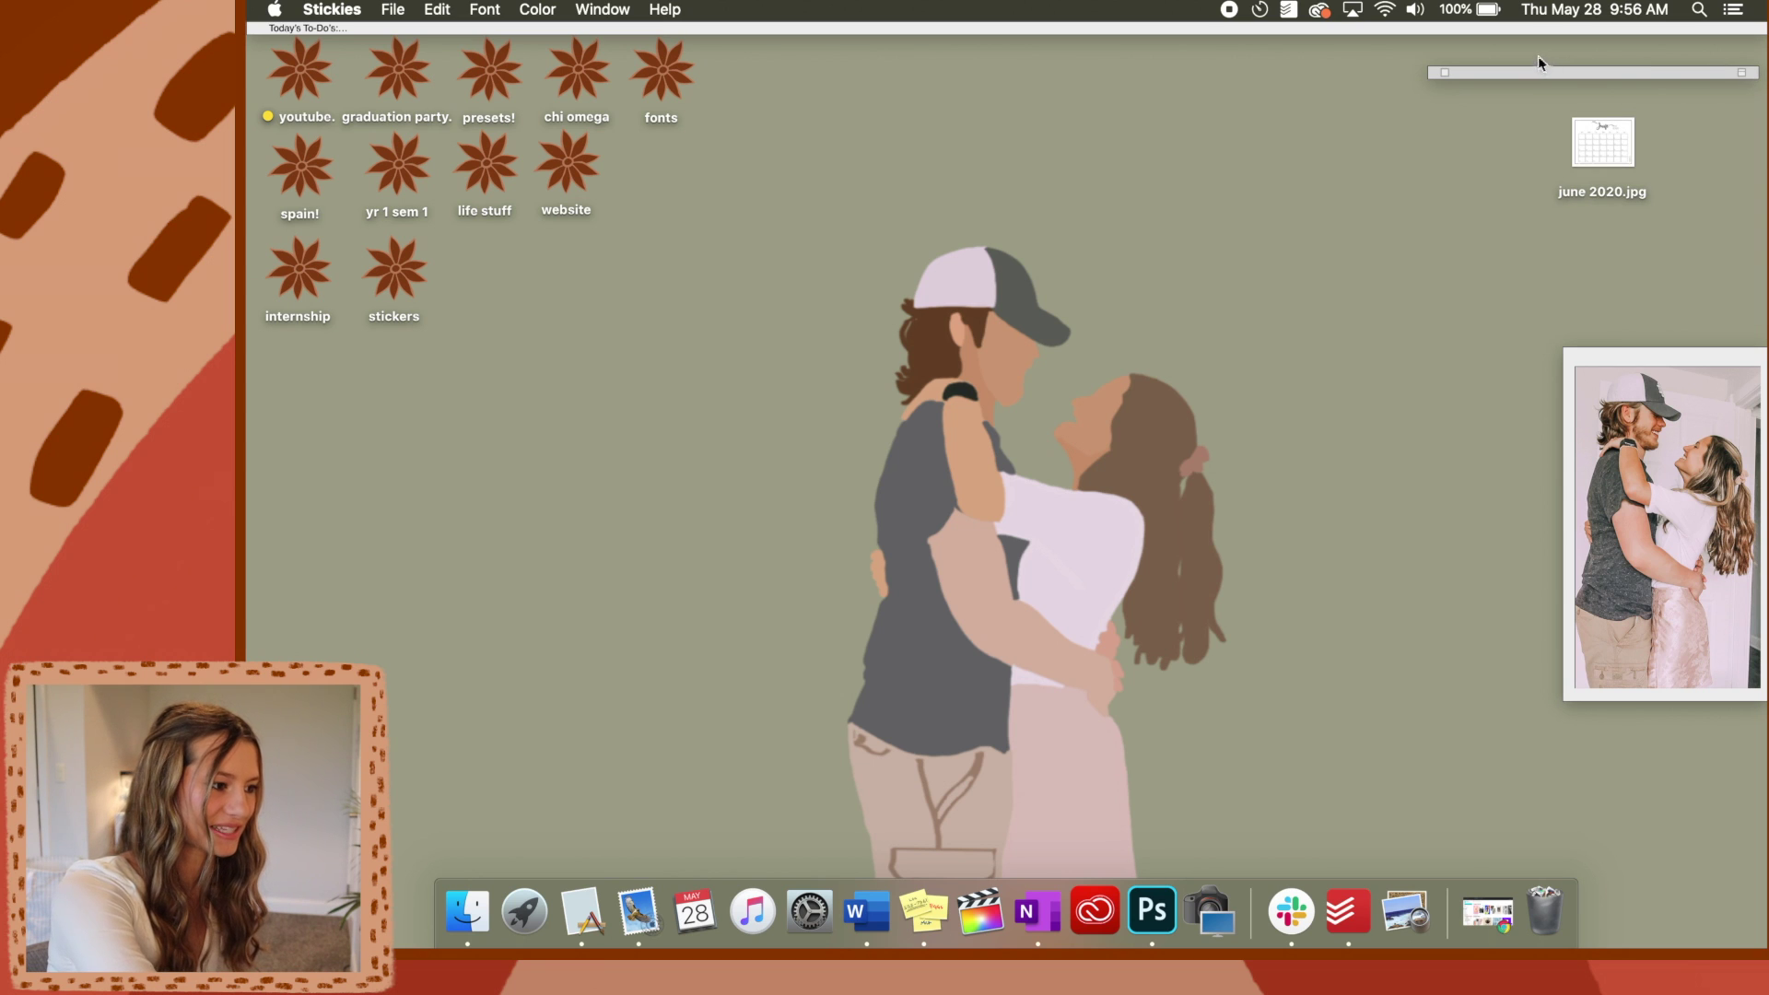
click(1762, 362)
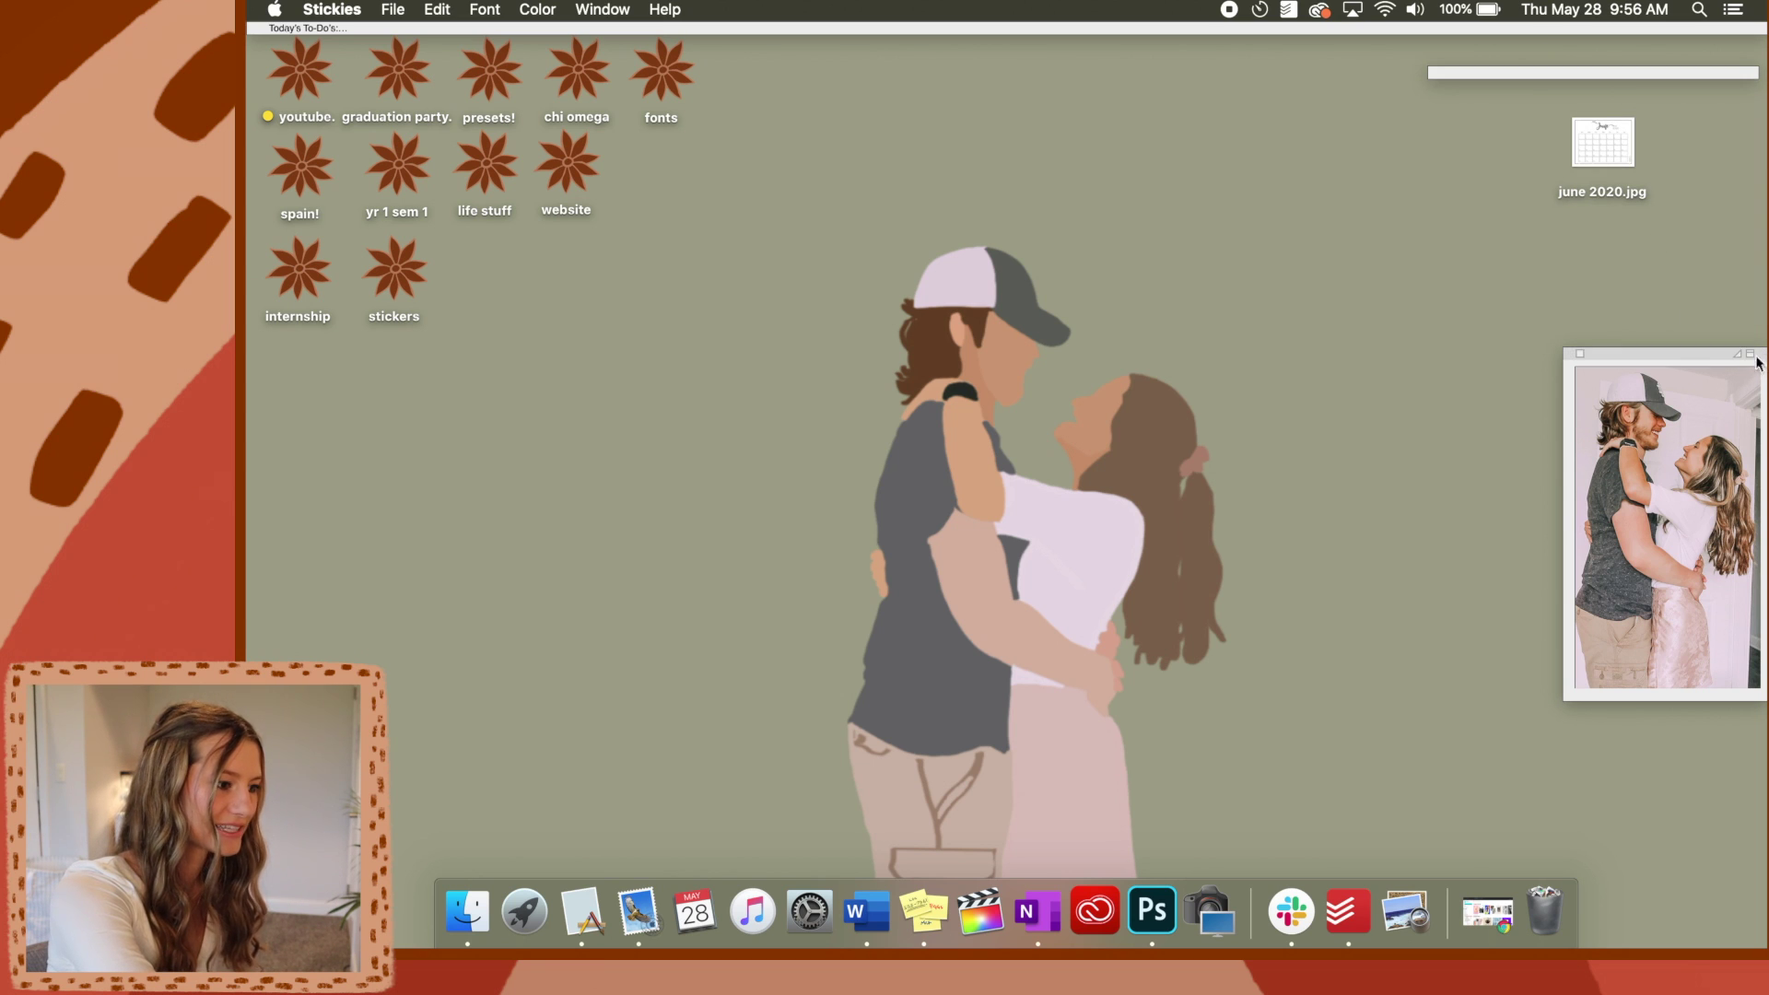
click(1760, 356)
click(1369, 293)
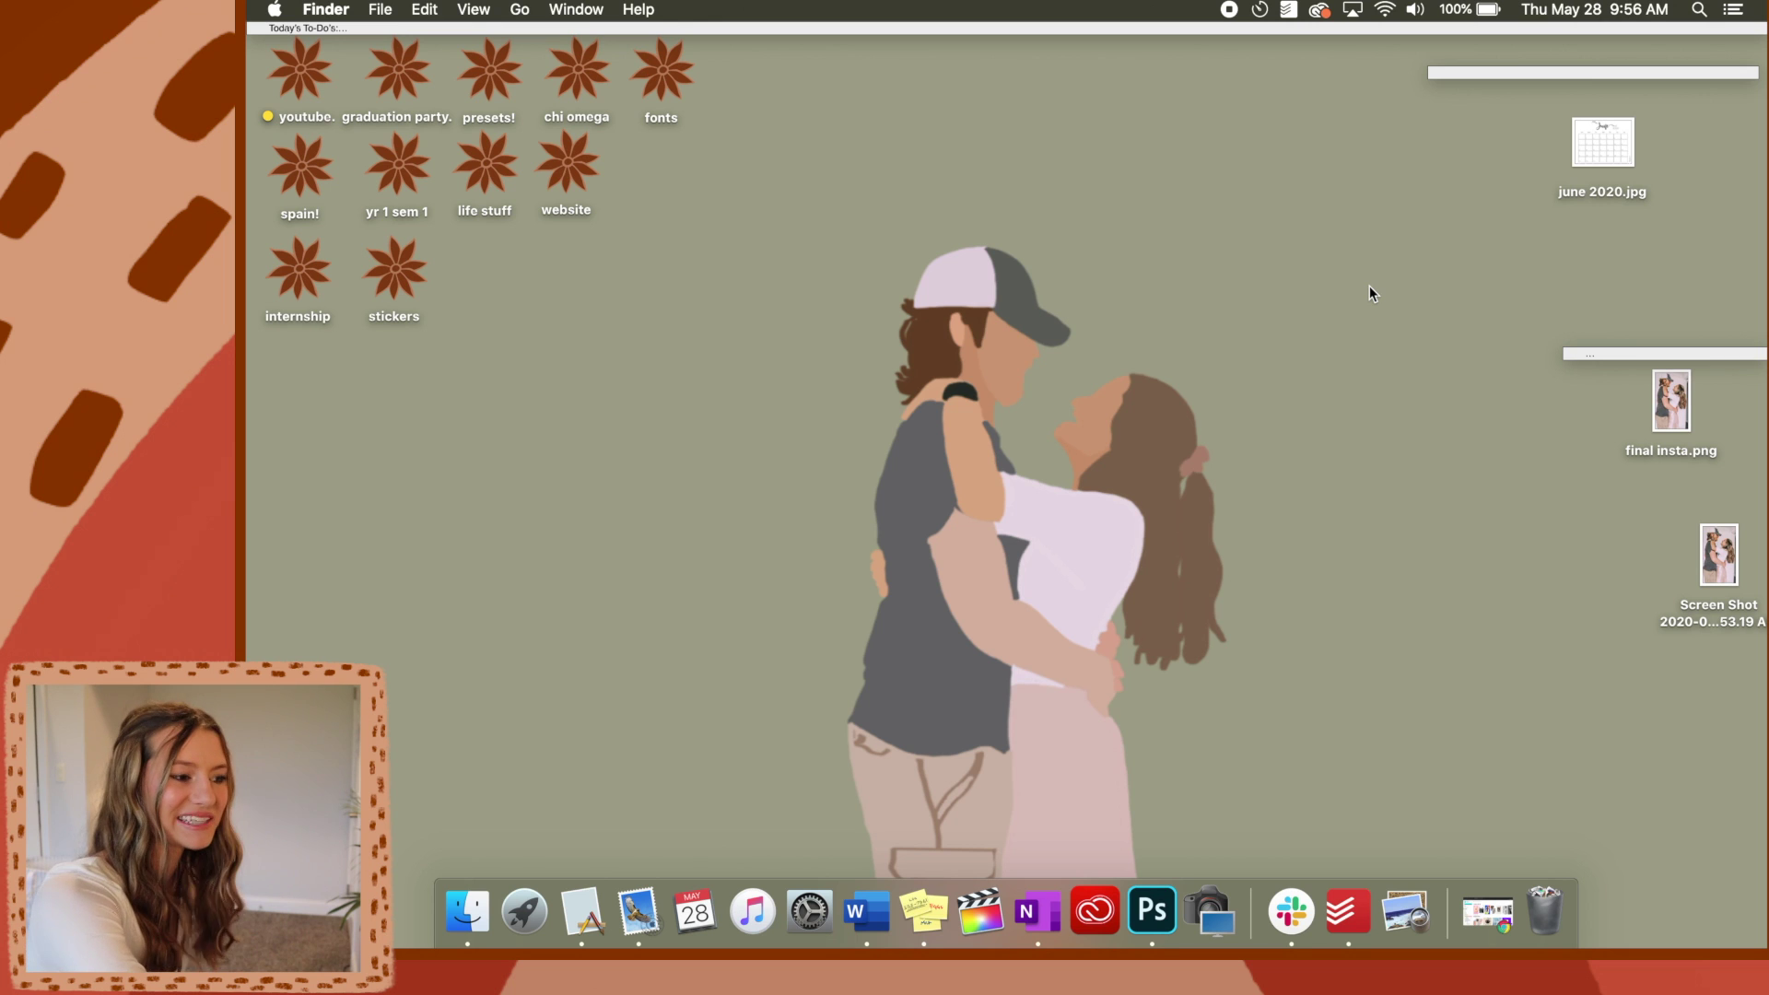
Expand the June calendar note, enlarge it to fill the screen, and collapse it to its title bar
click(1741, 75)
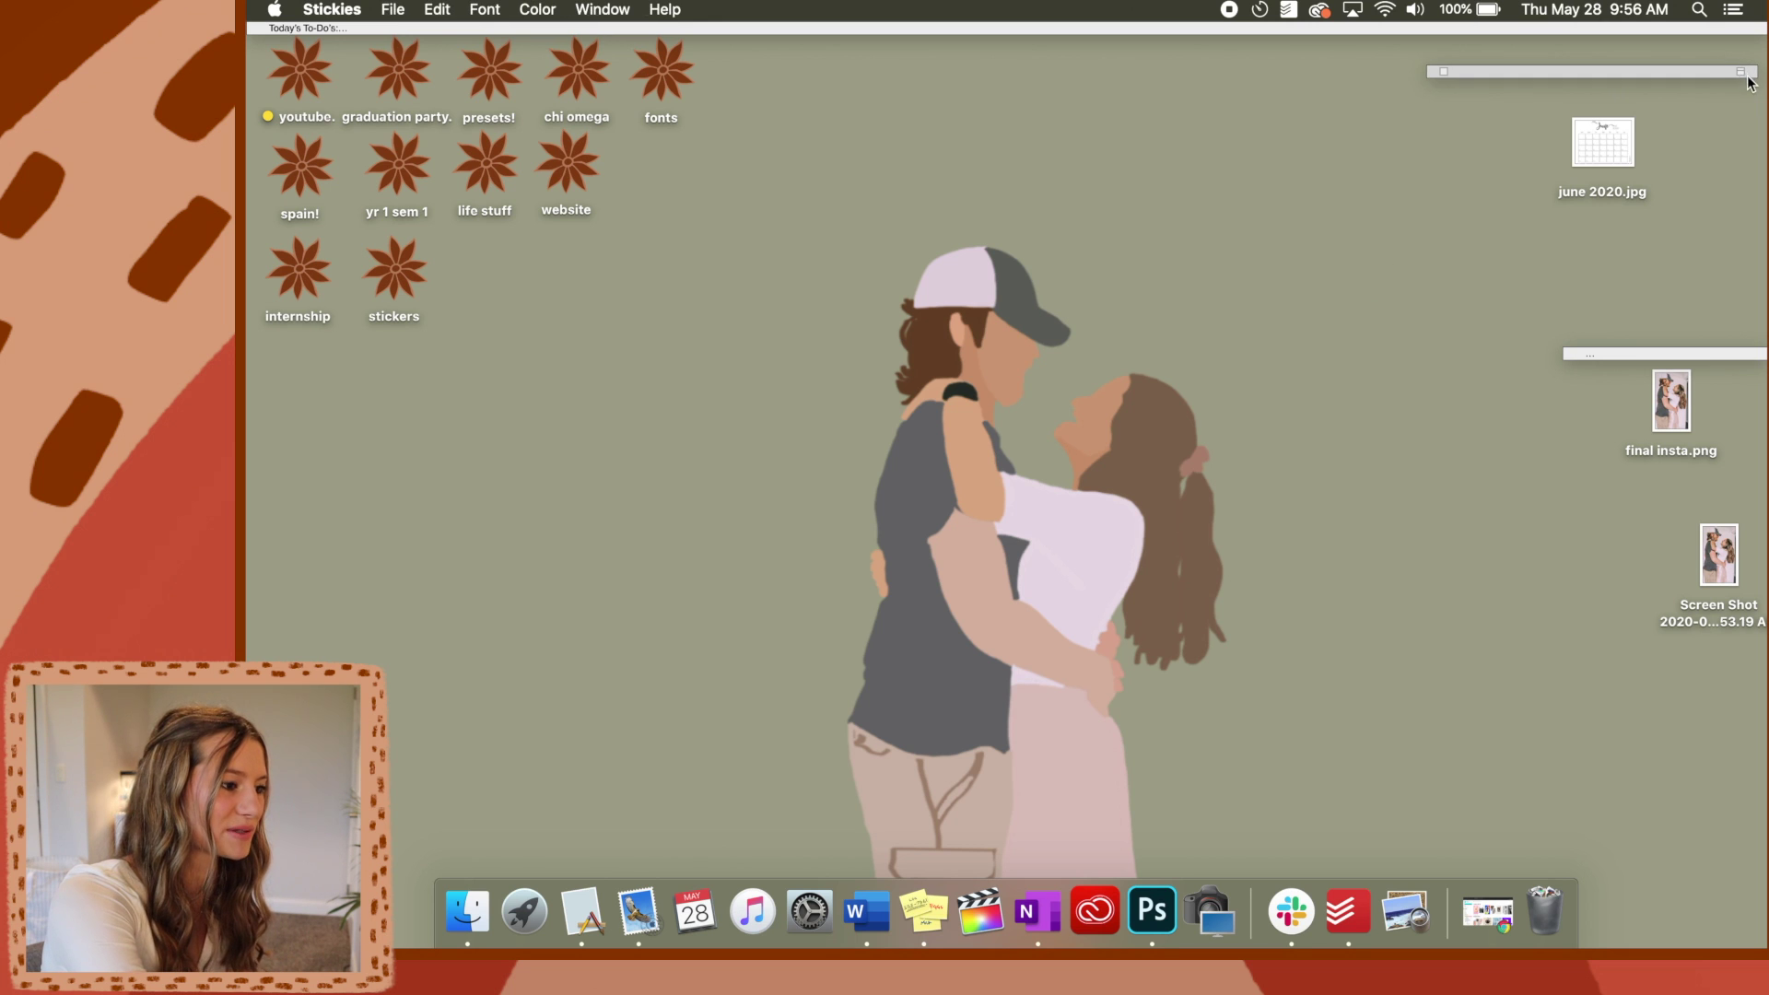
click(1747, 75)
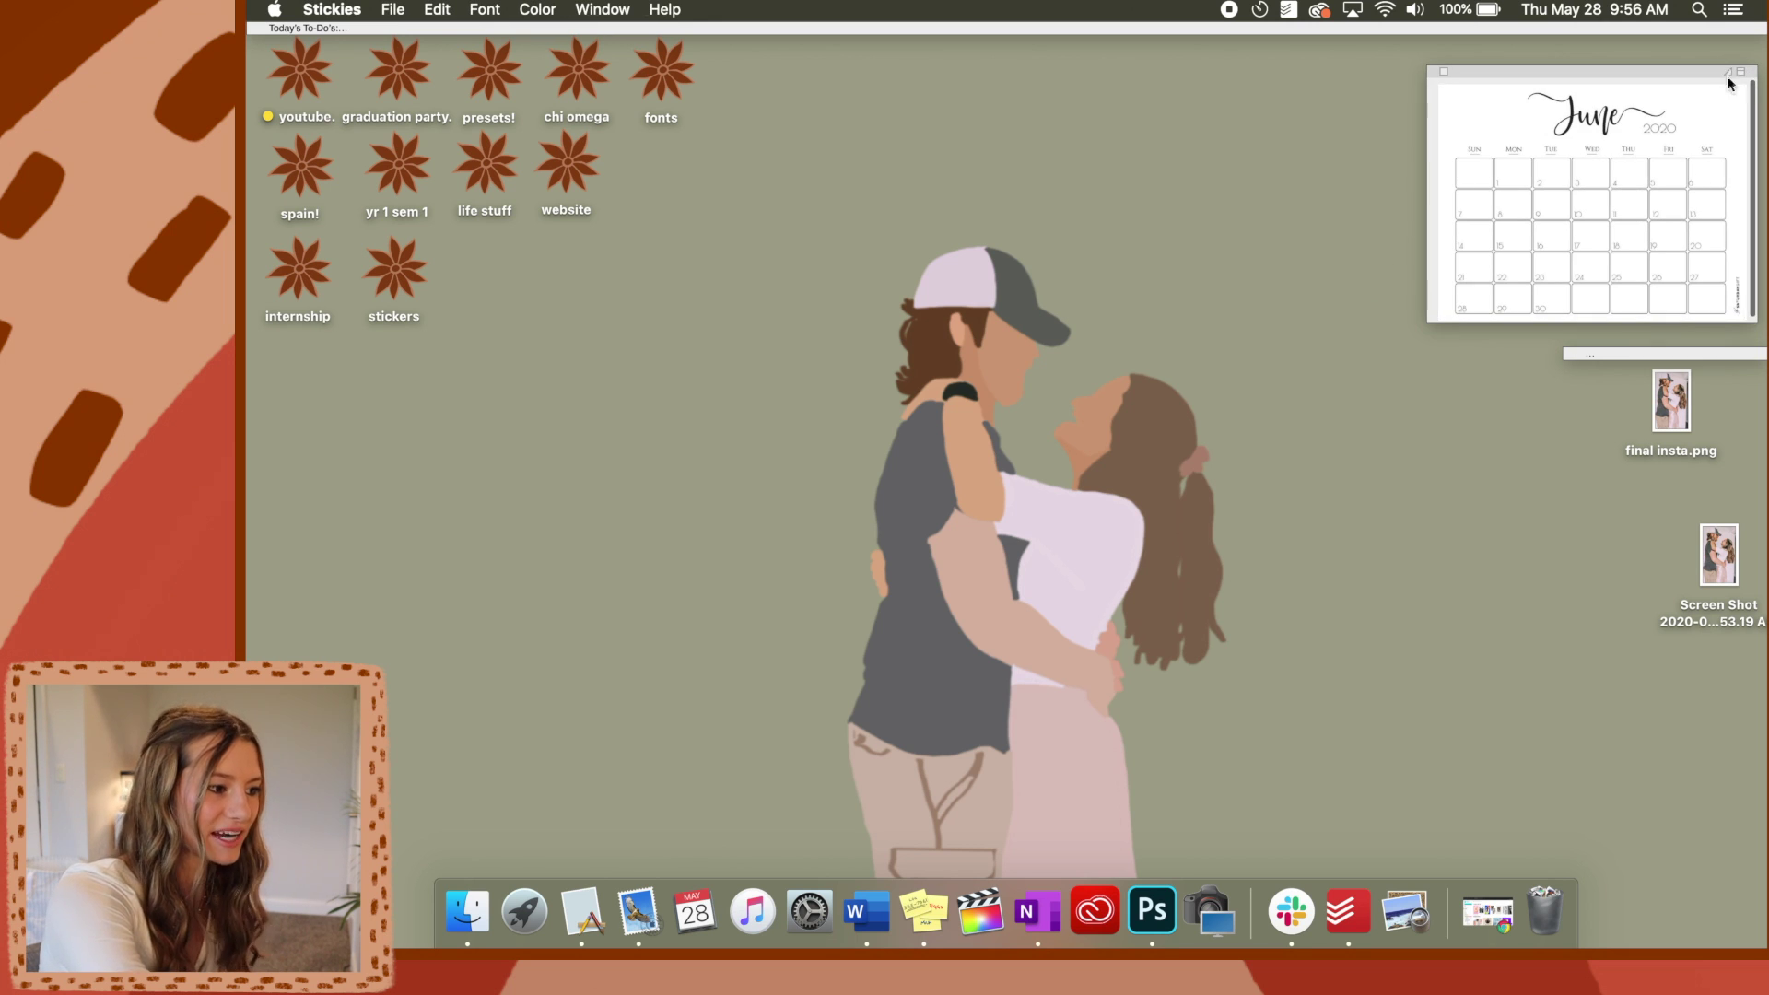
click(1729, 73)
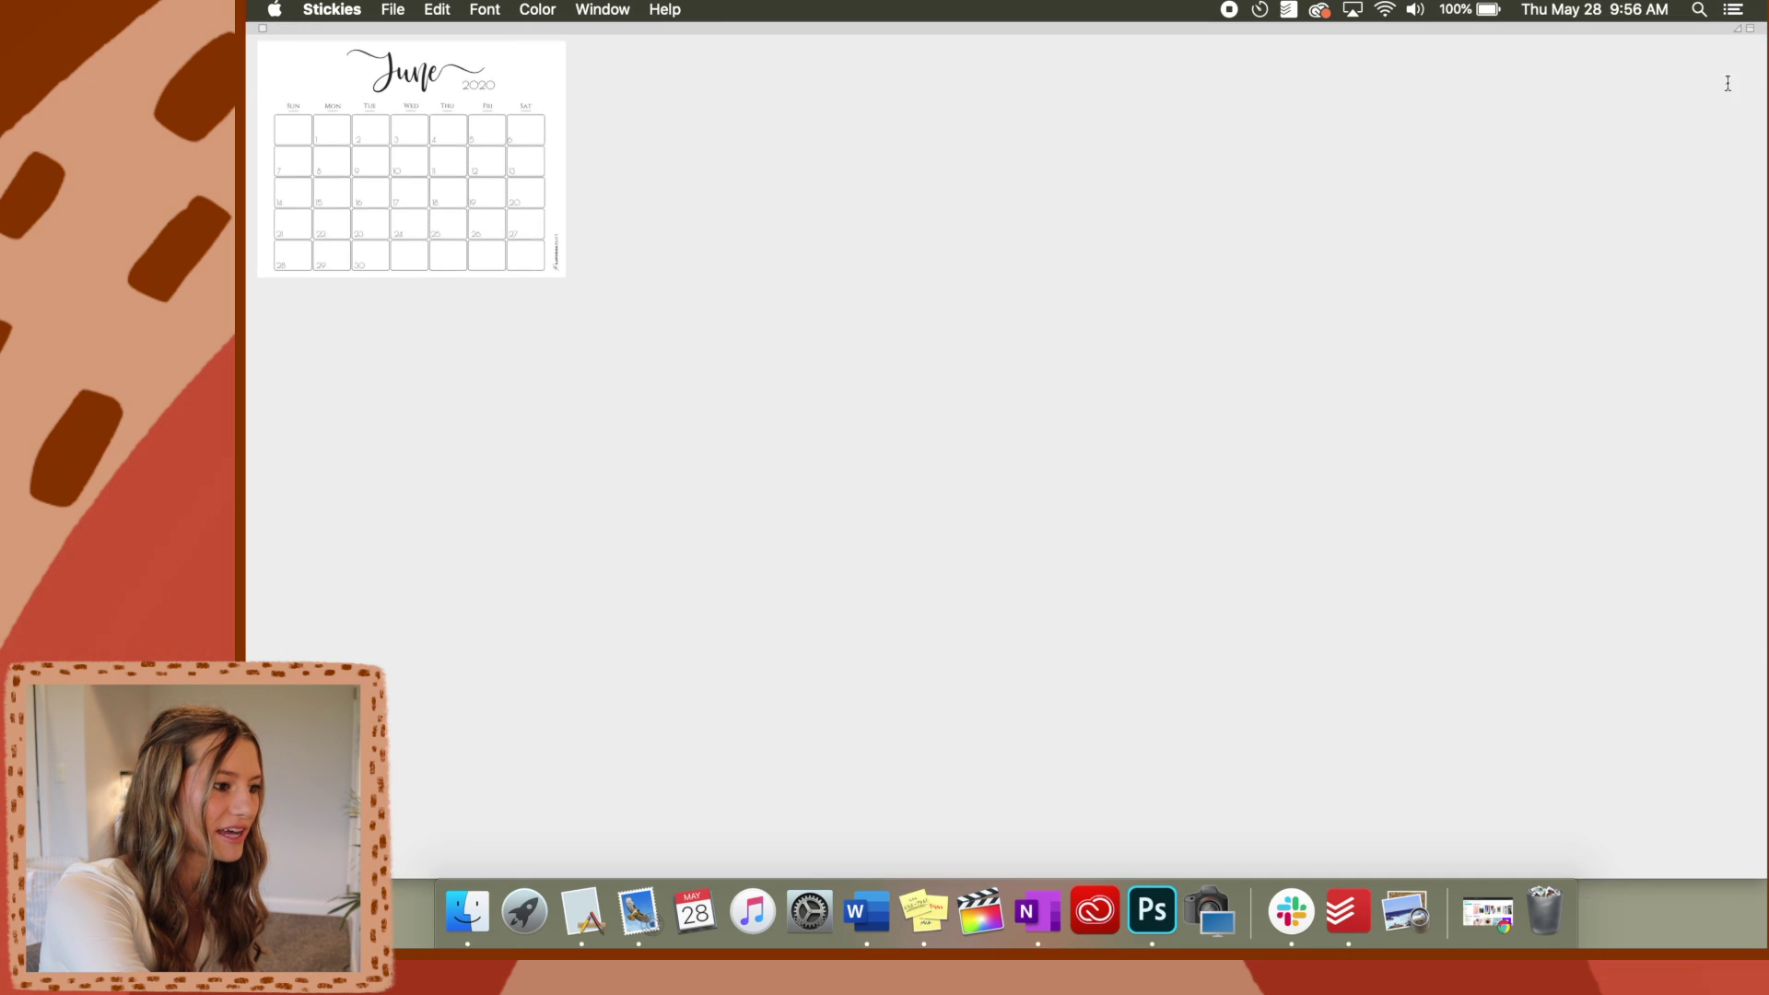
click(1750, 32)
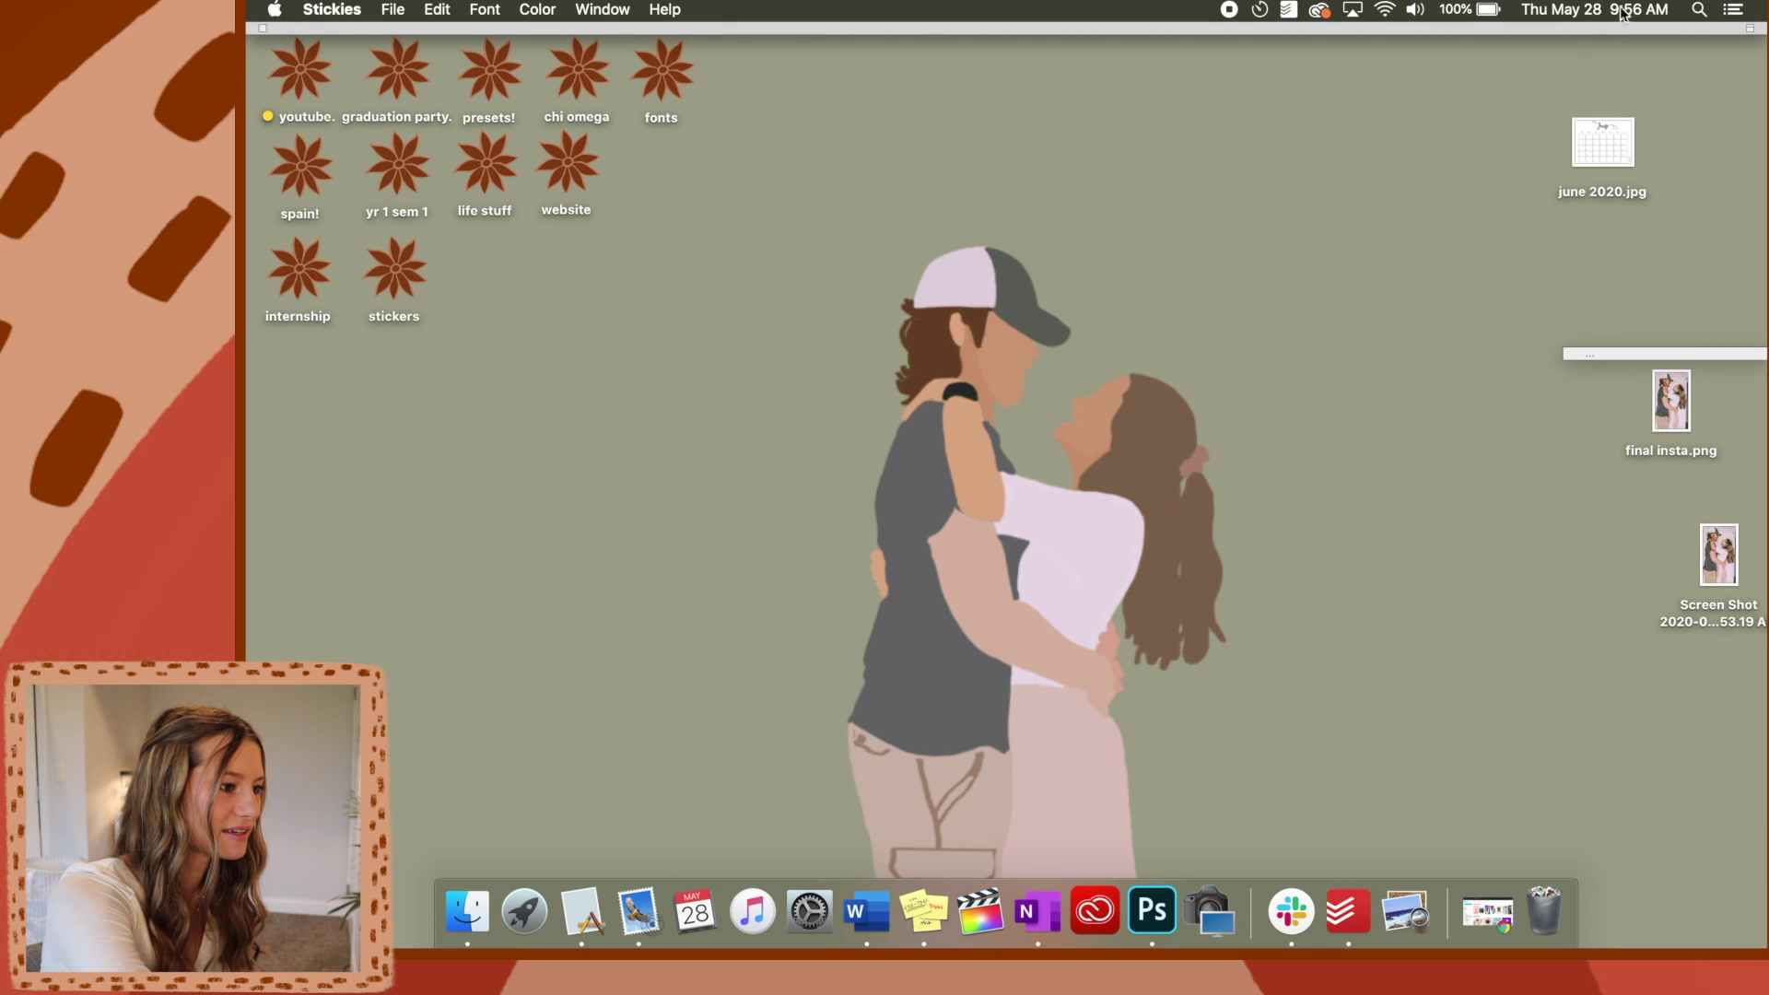
click(1336, 168)
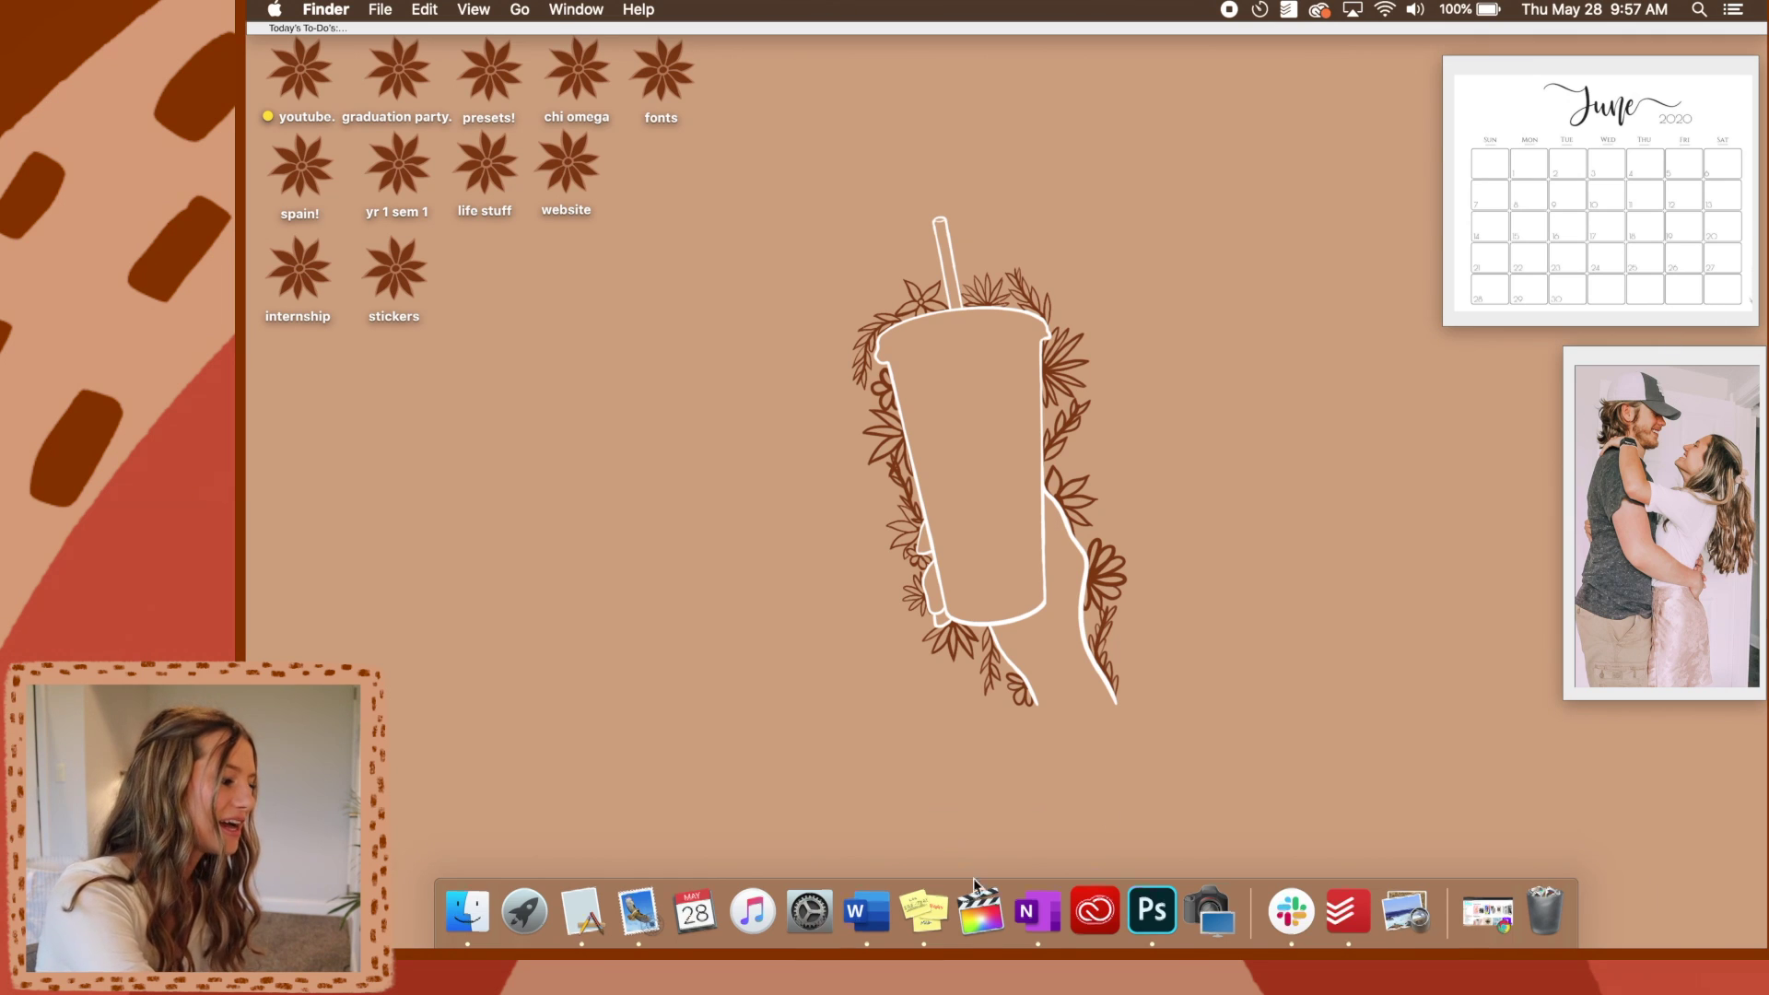
Switch to Chrome and run a Google image search for "june 2020 calendar" in a new tab
click(581, 912)
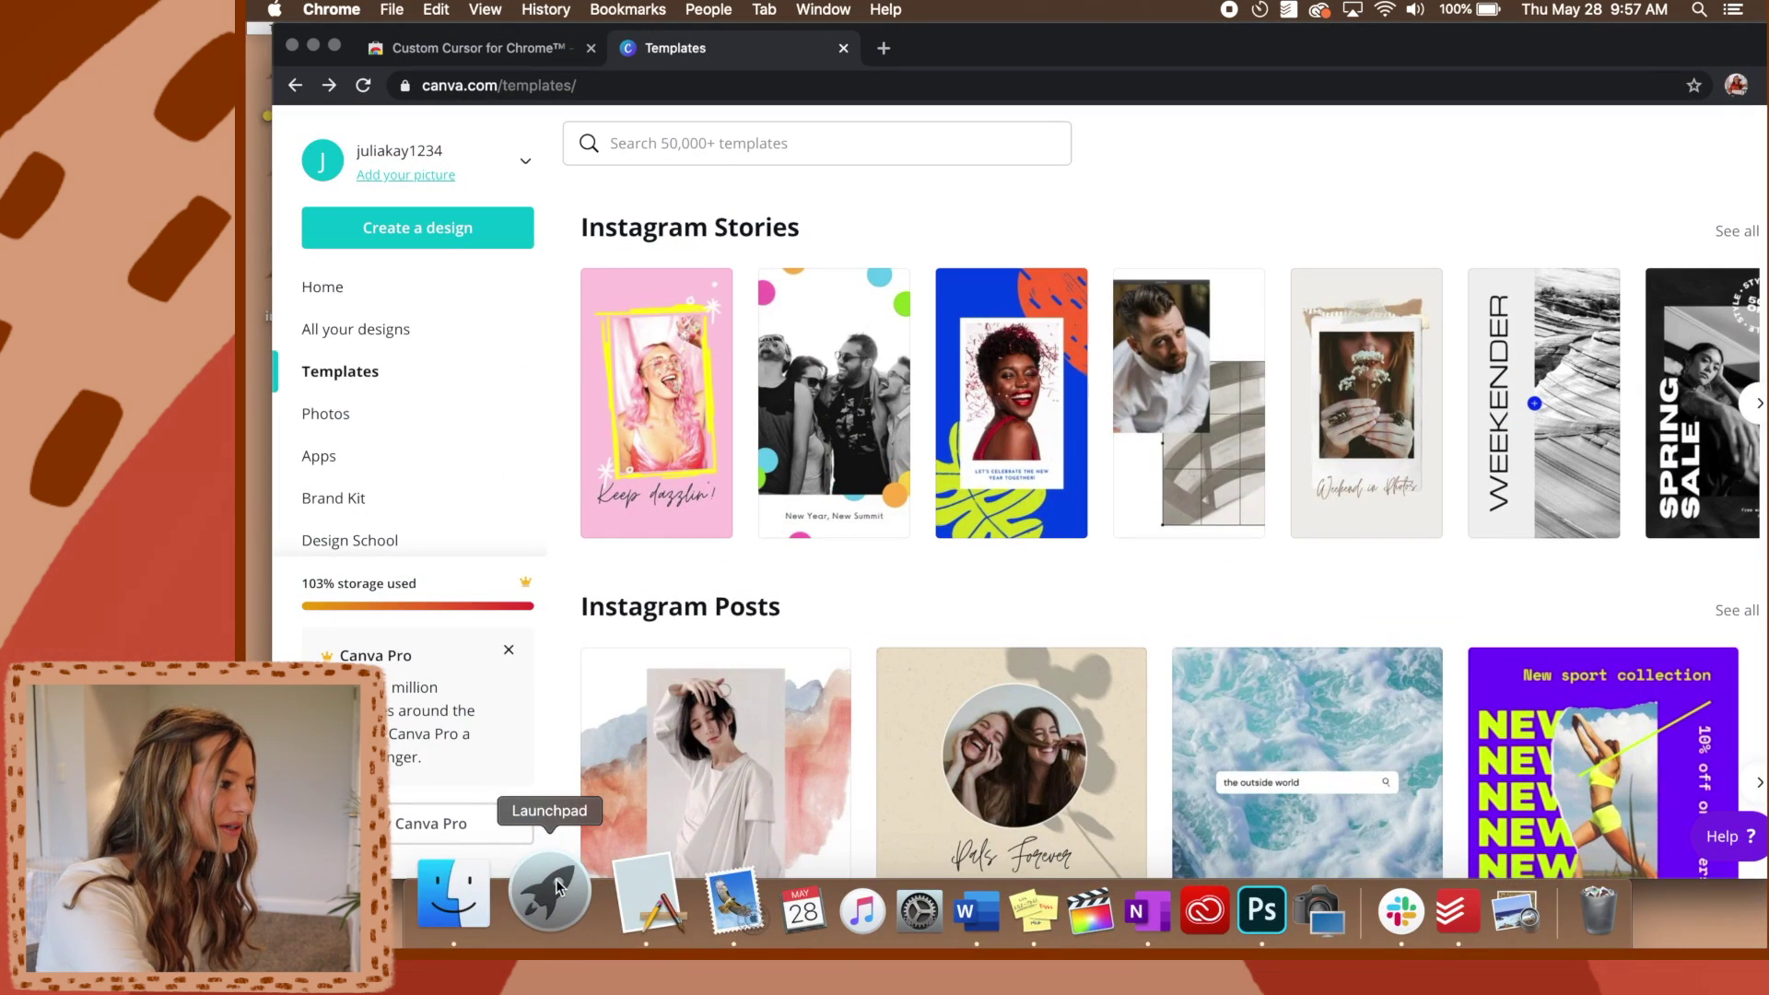
click(887, 48)
text(jhune 2020)
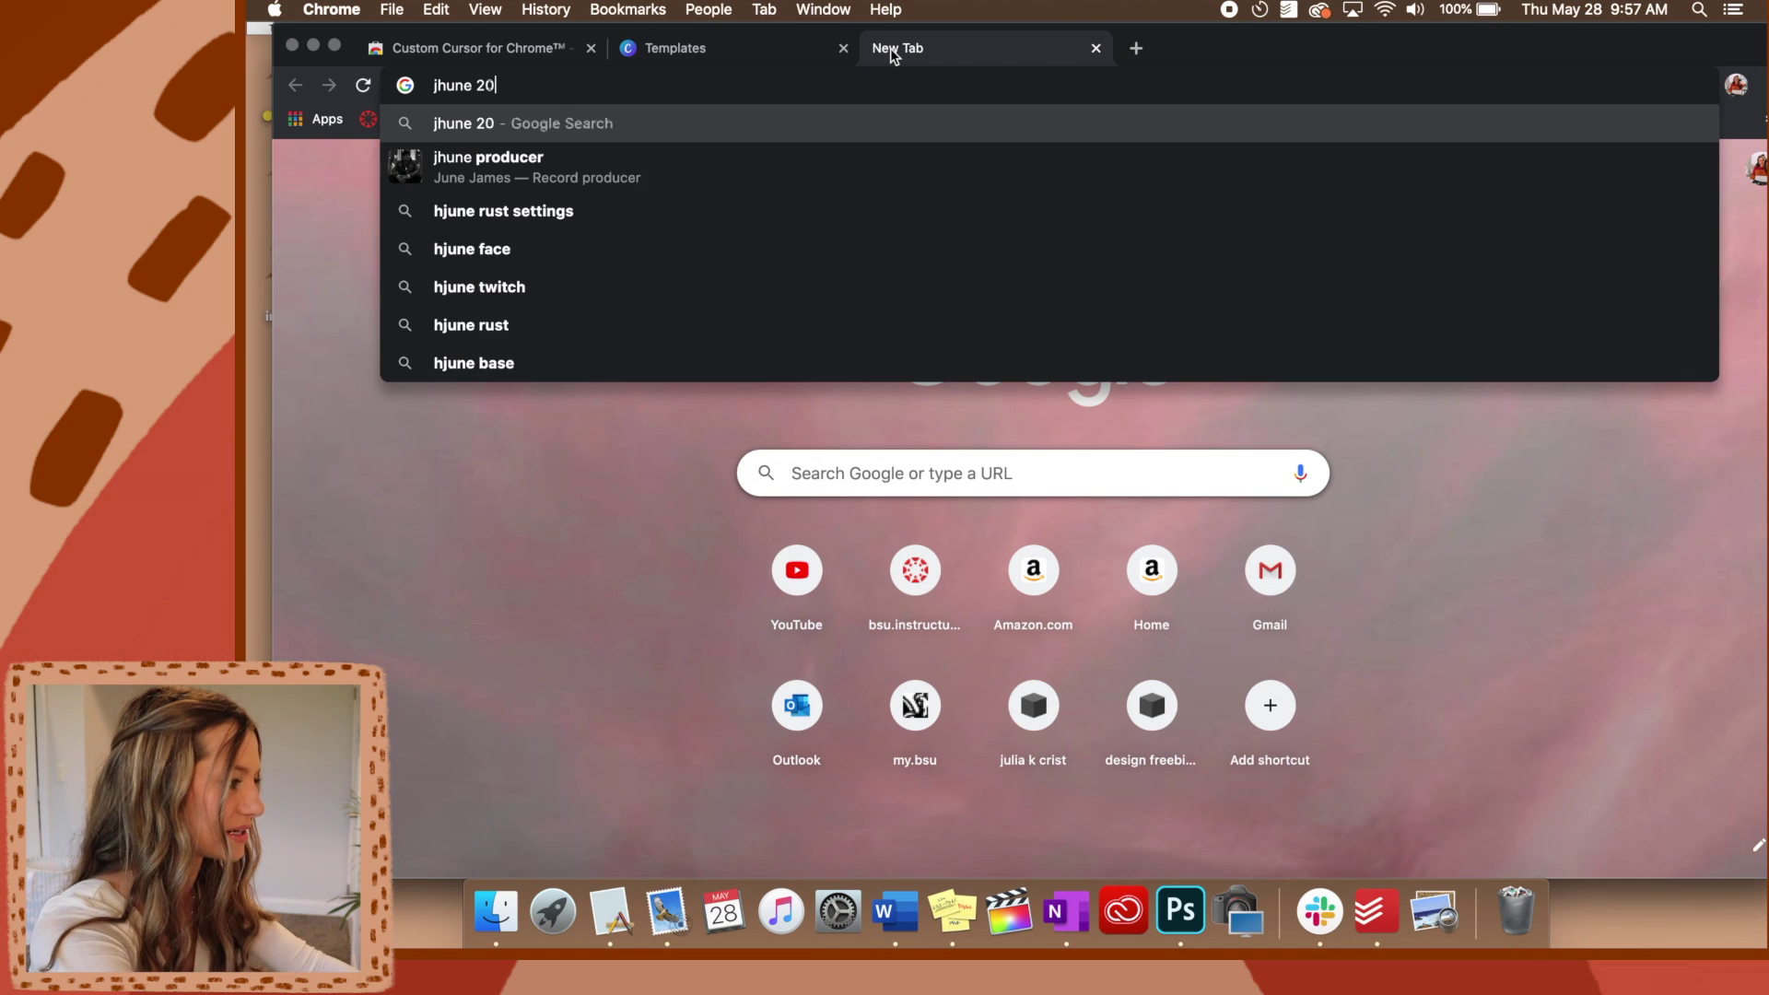
click(809, 150)
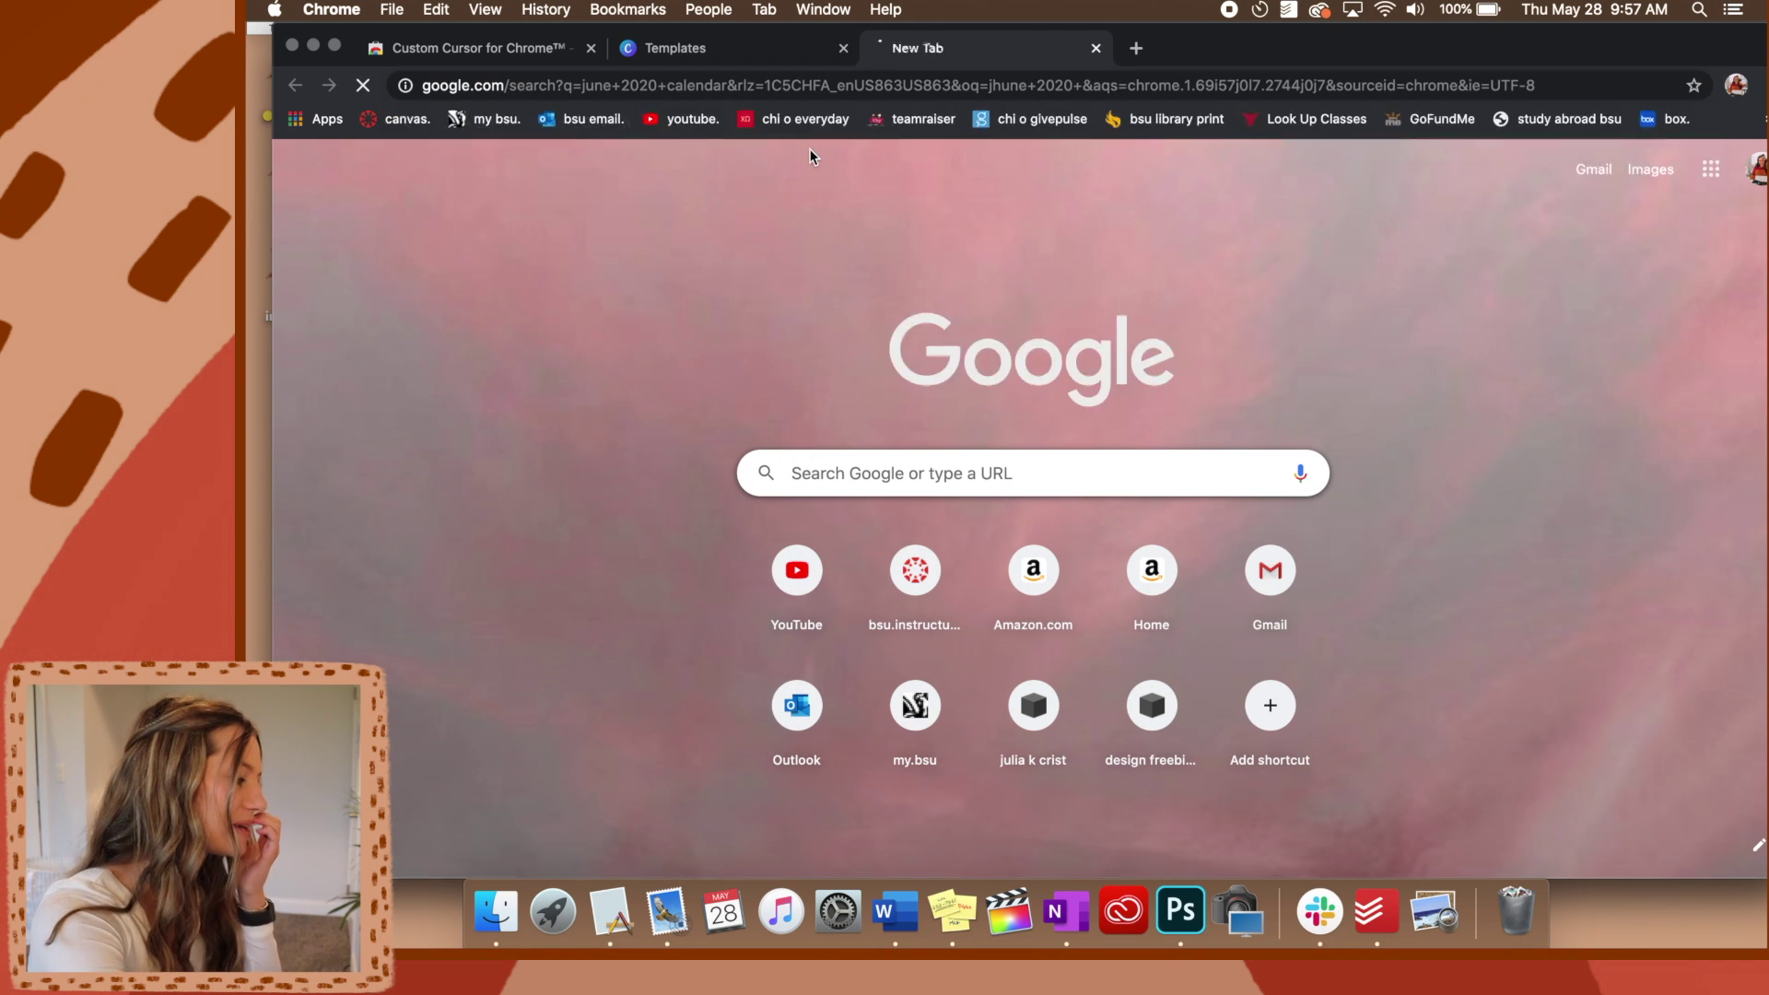
click(576, 208)
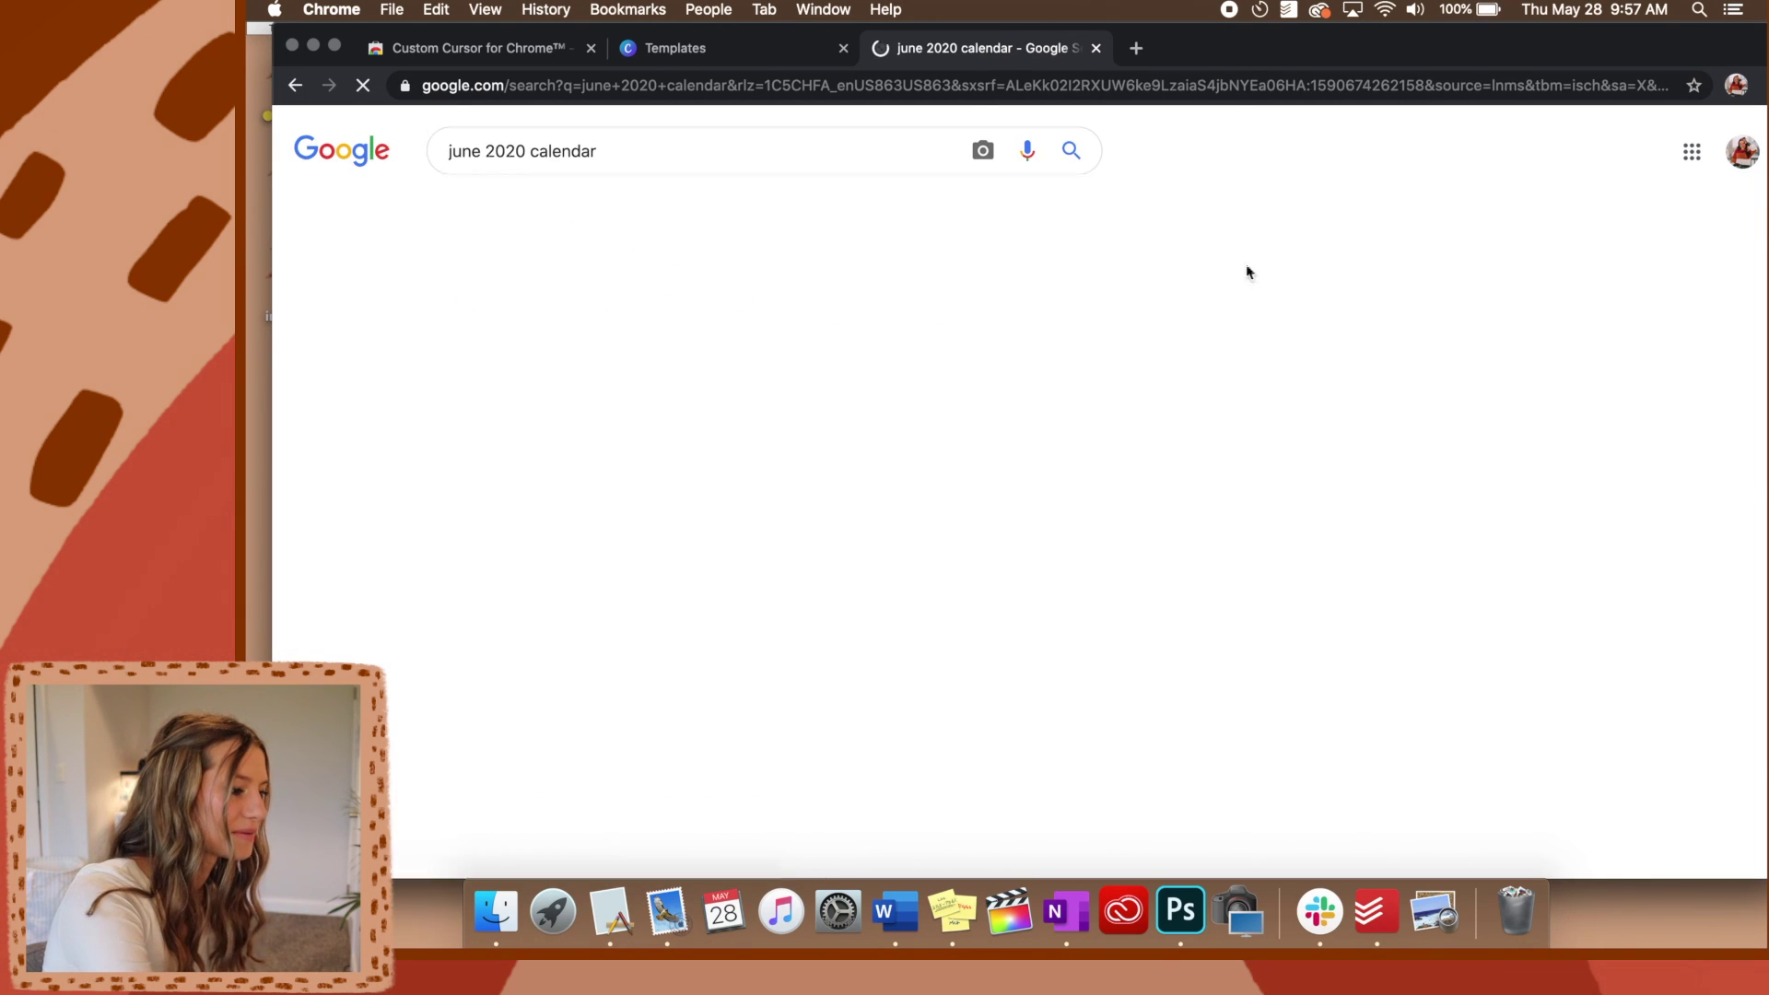
Save the June image from the Elegant 2020 Calendar search result to the desktop
scroll(622, 708, down, 2)
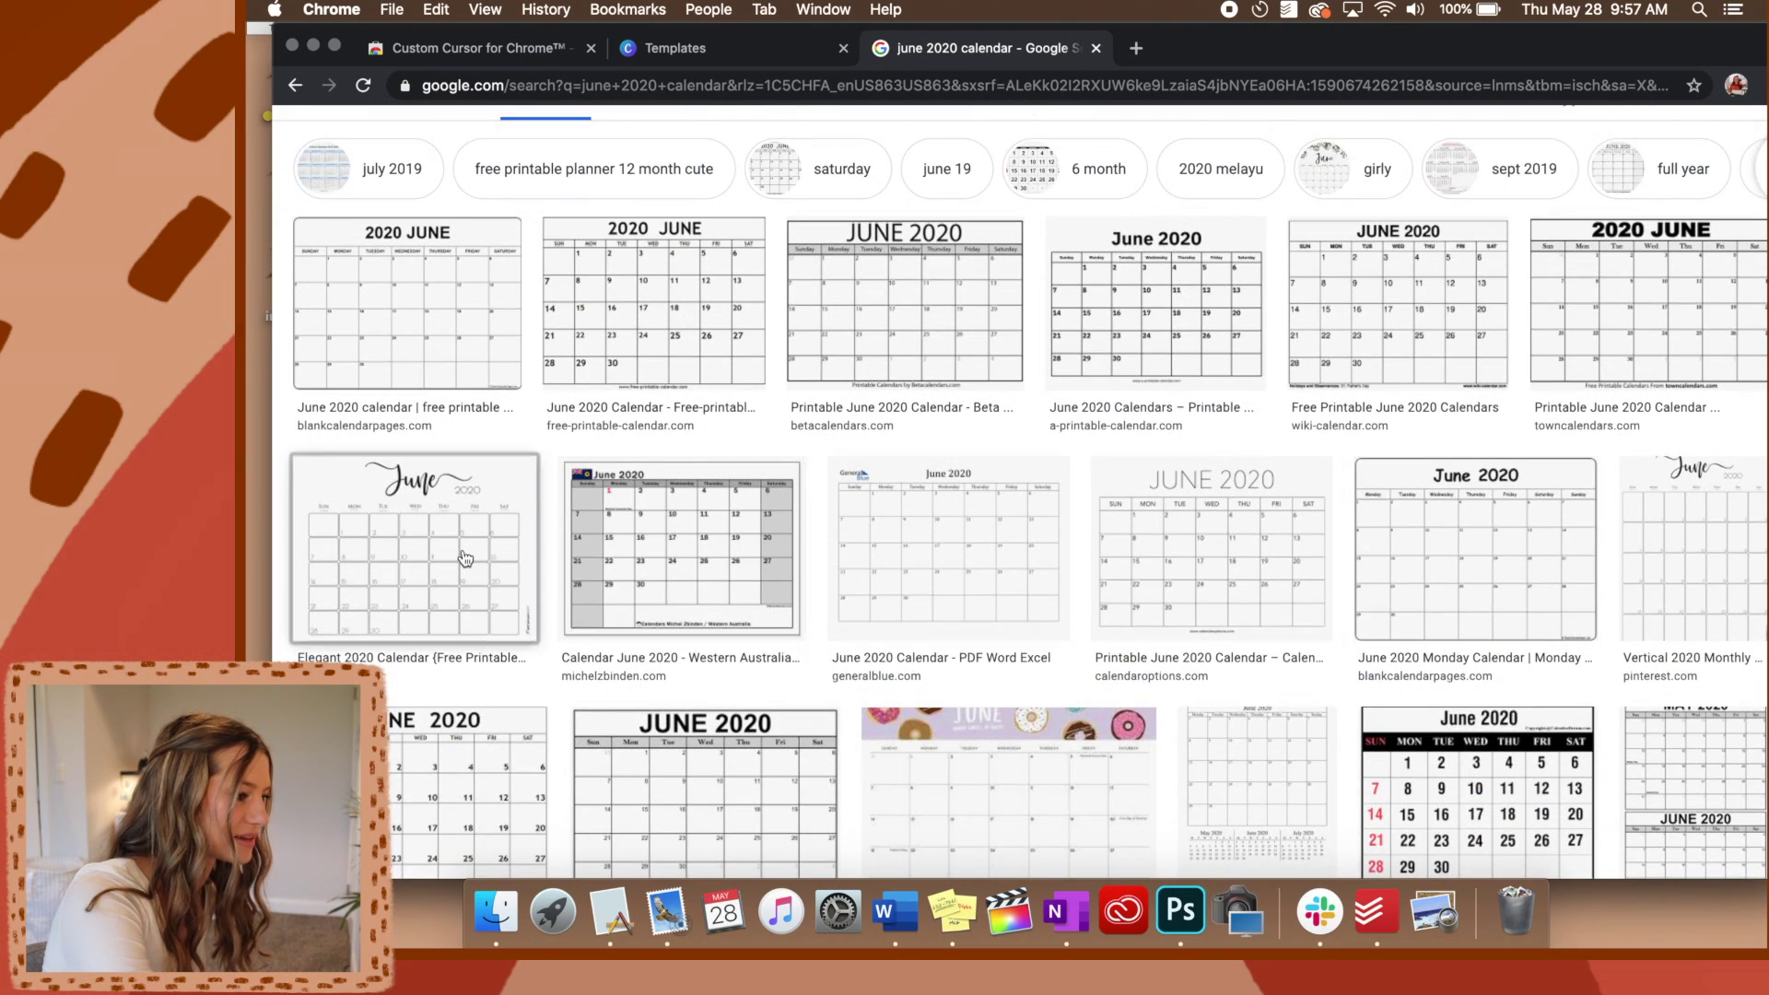
click(516, 608)
right_click(1338, 345)
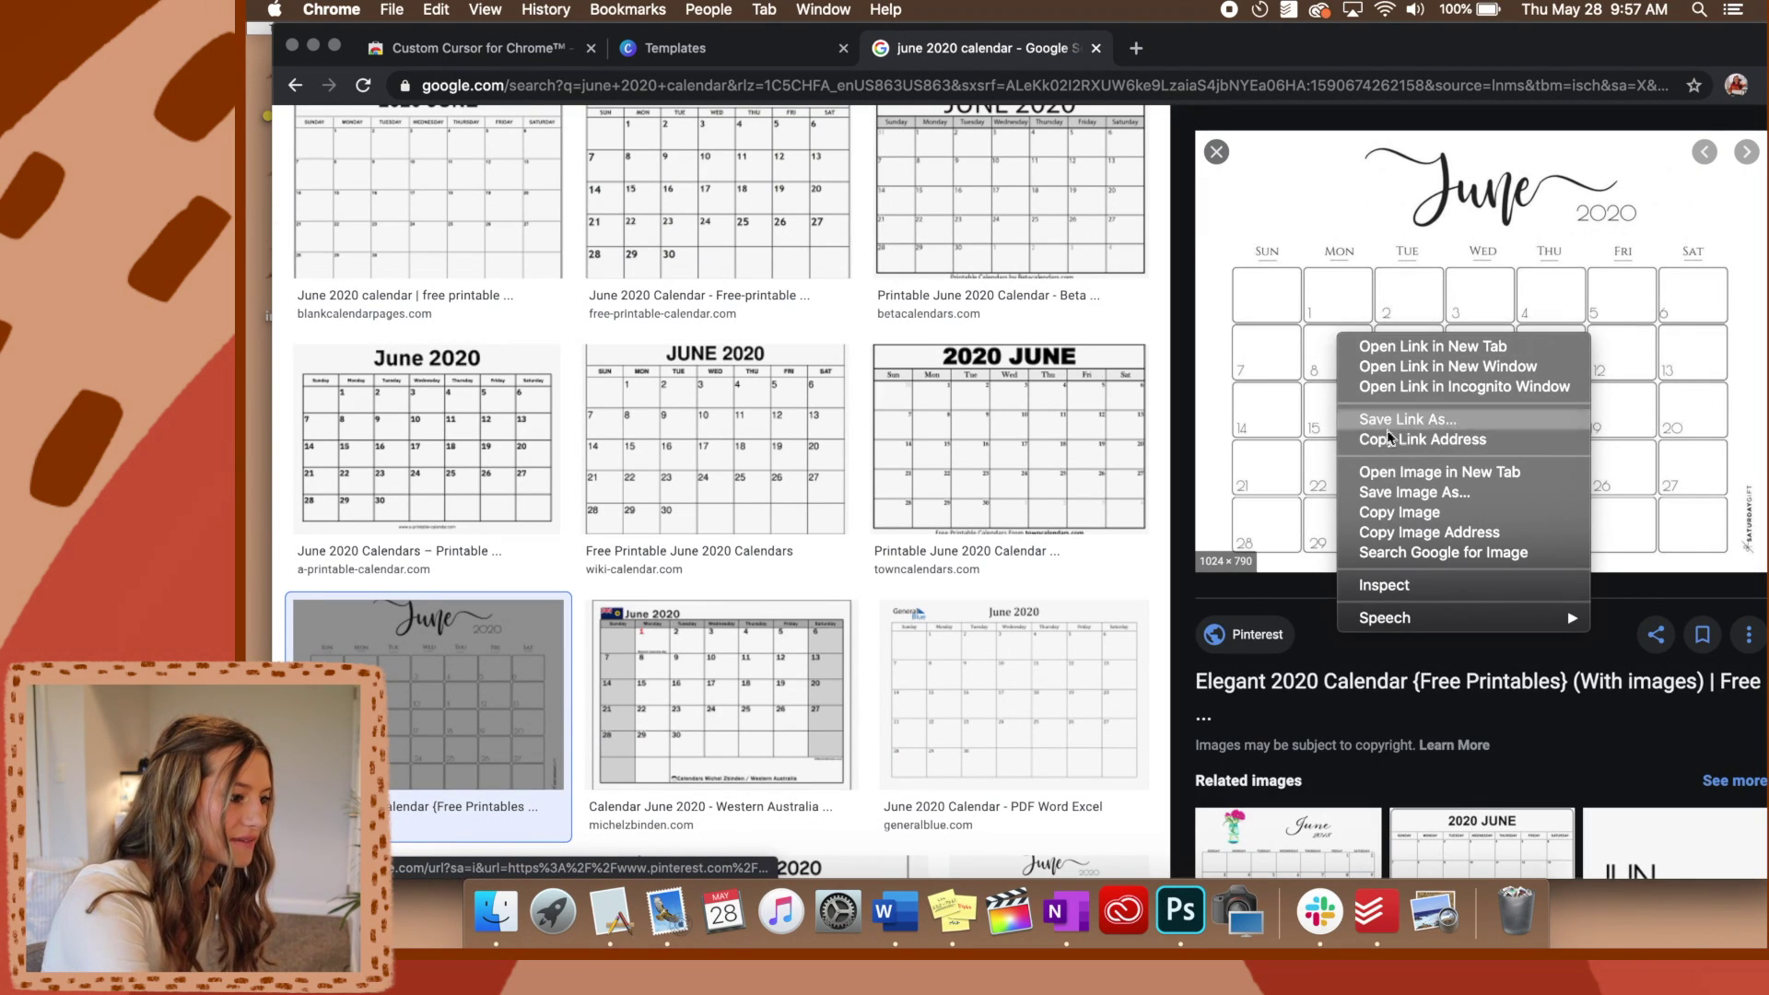
click(1407, 496)
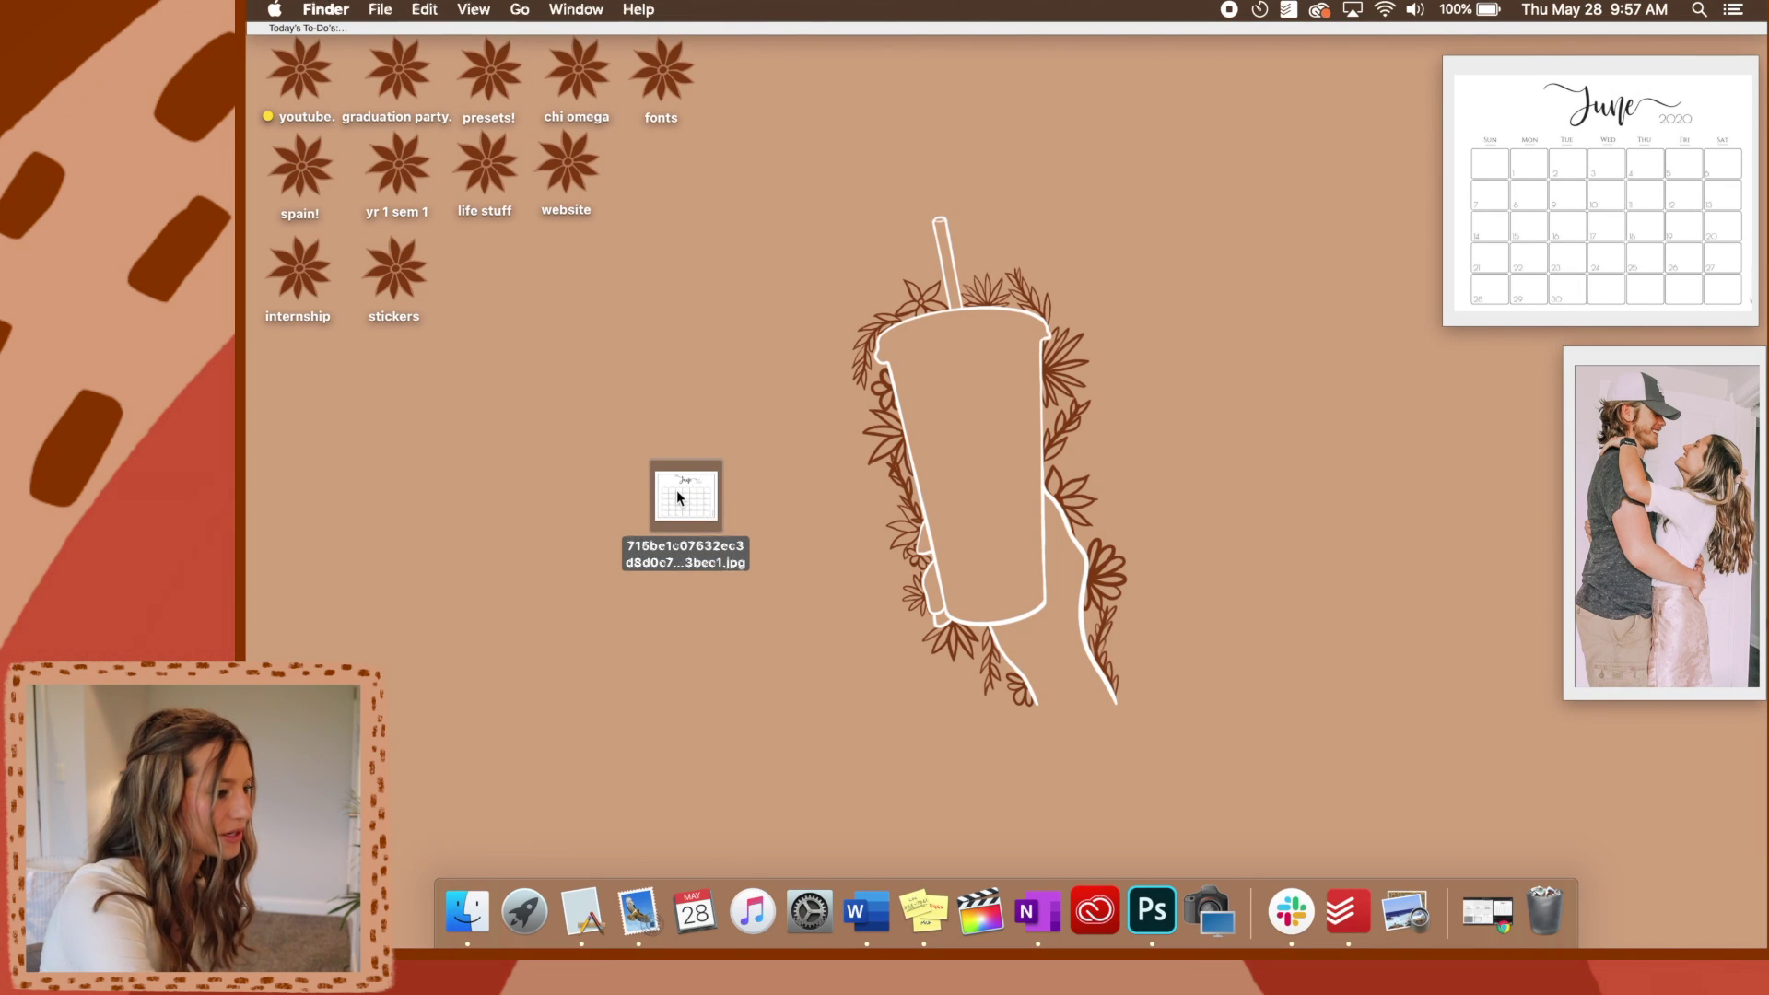
Open the saved June calendar image in Preview, capture a screenshot of just the calendar area, and close the image
double_click(676, 489)
scroll(676, 489, down, 5)
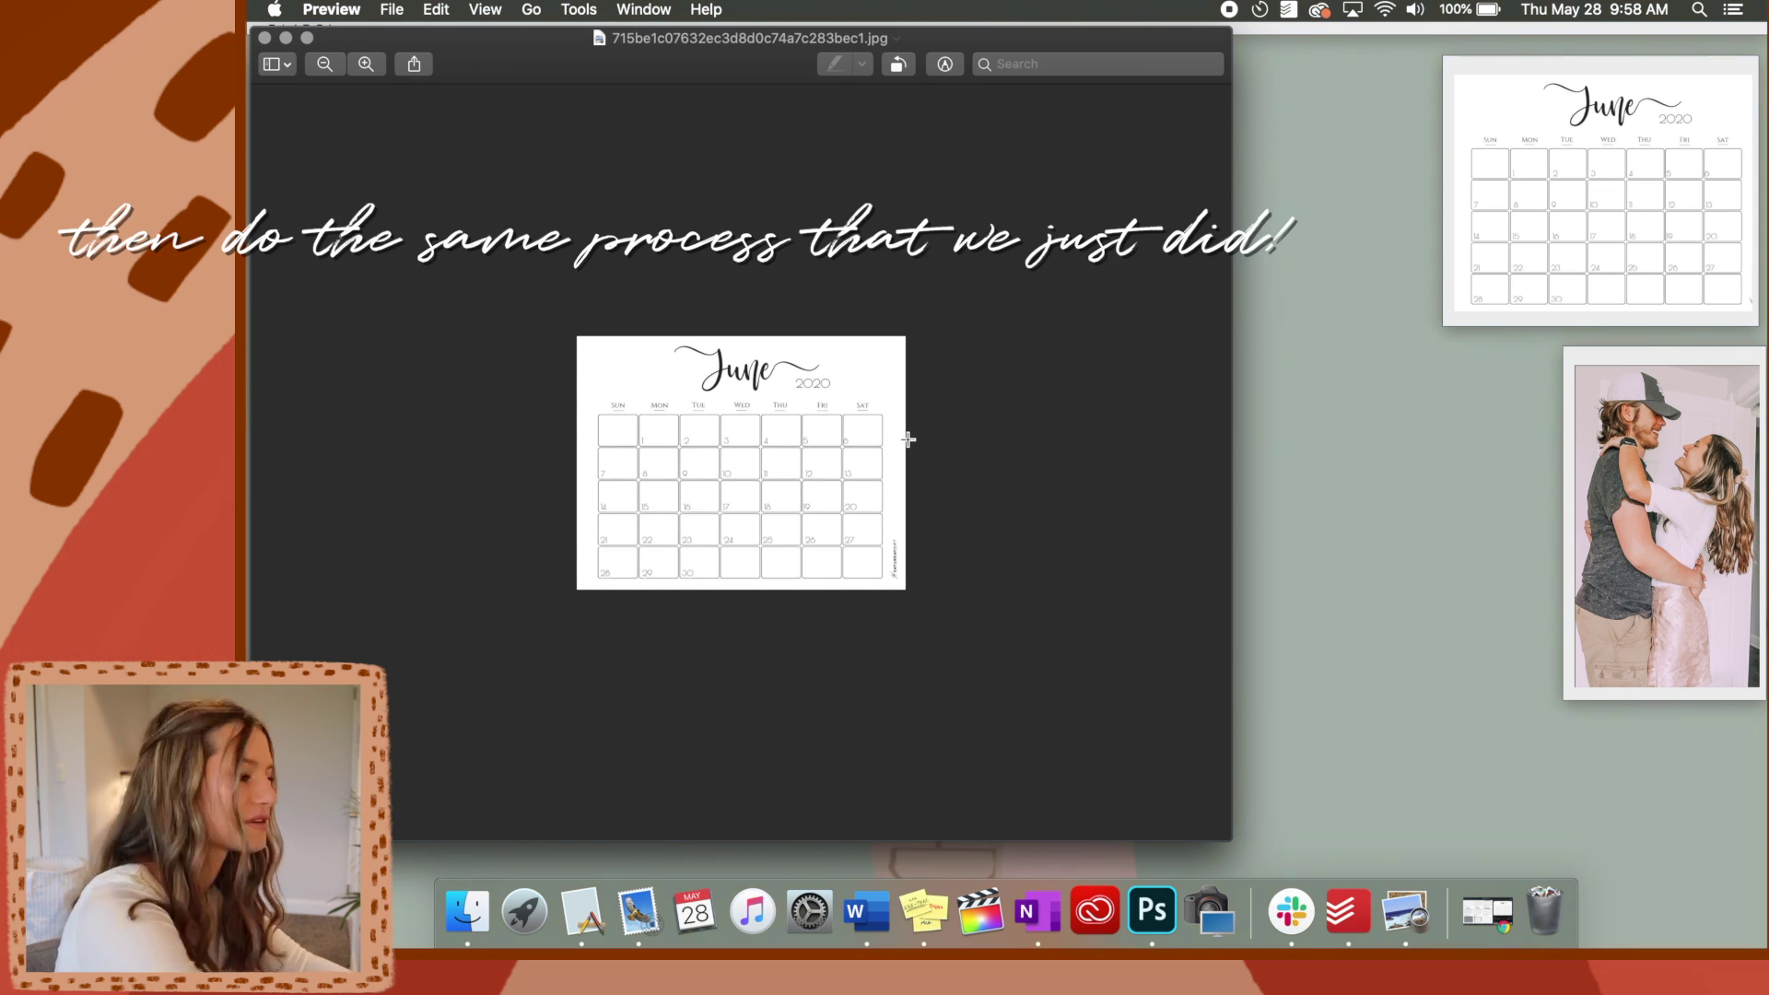
drag(578, 336, 907, 591)
key(super+w)
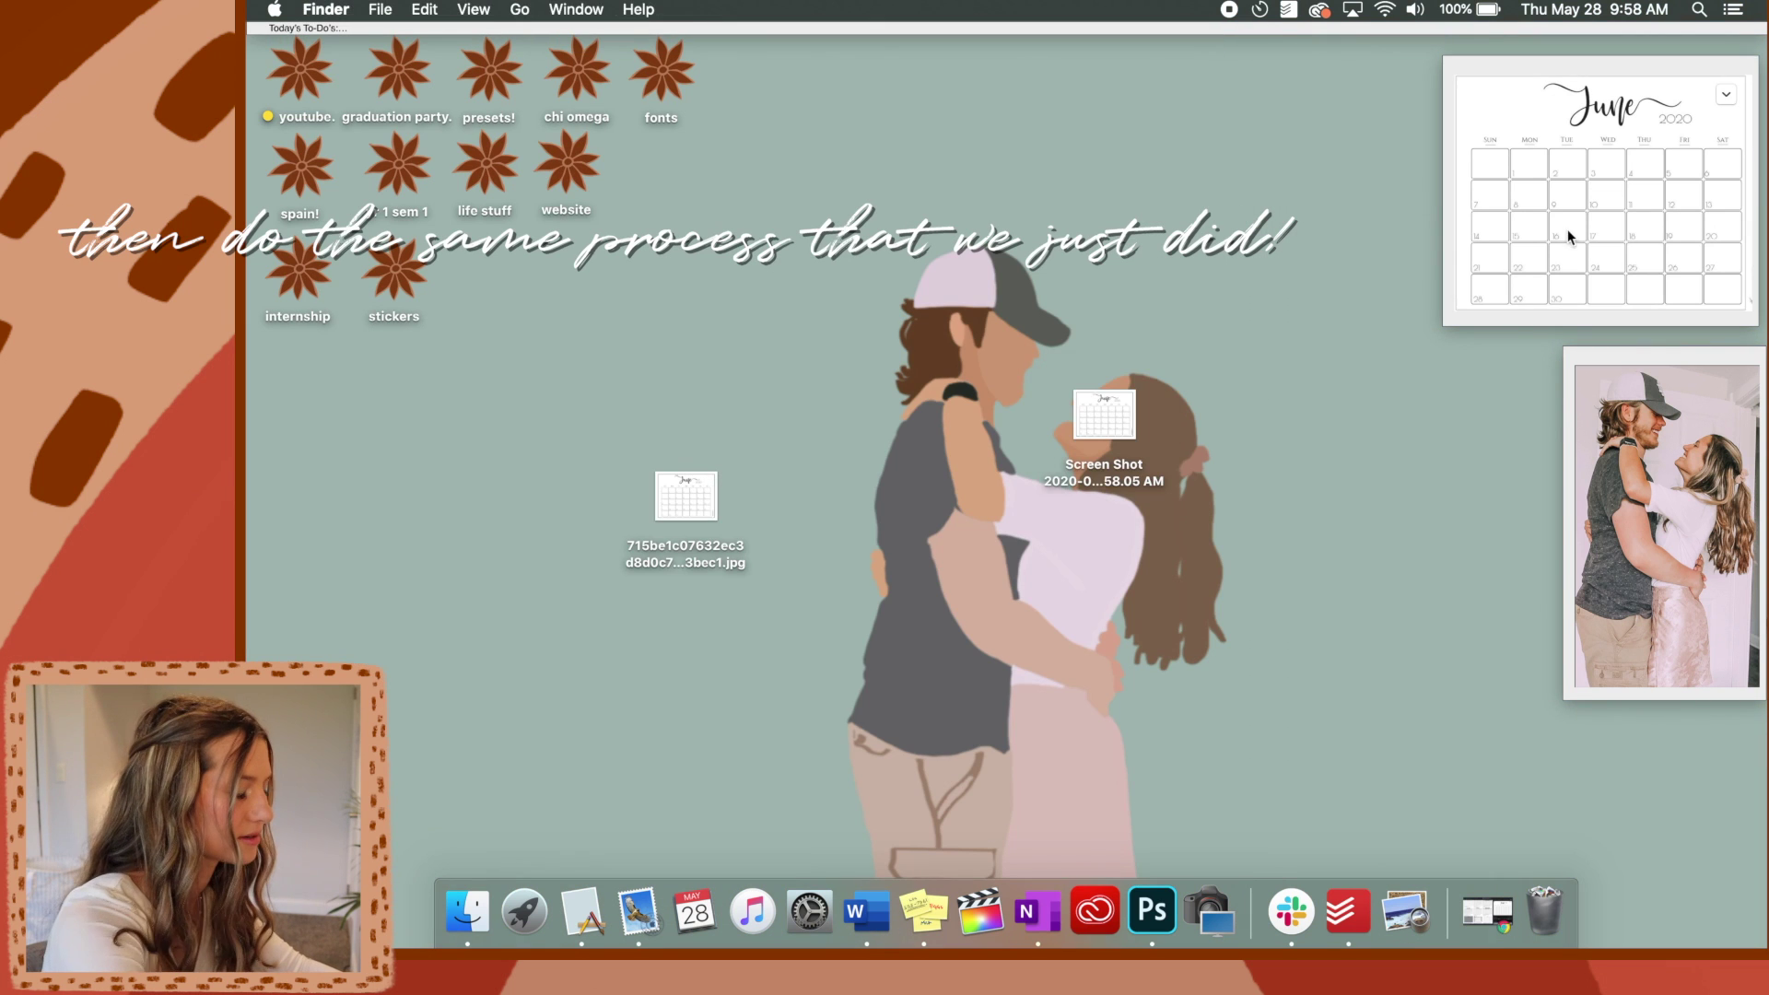
Replace the contents of the June calendar sticky note with the newly captured calendar image
click(1485, 296)
key(super+a)
key(BackSpace)
key(super+v)
click(1368, 308)
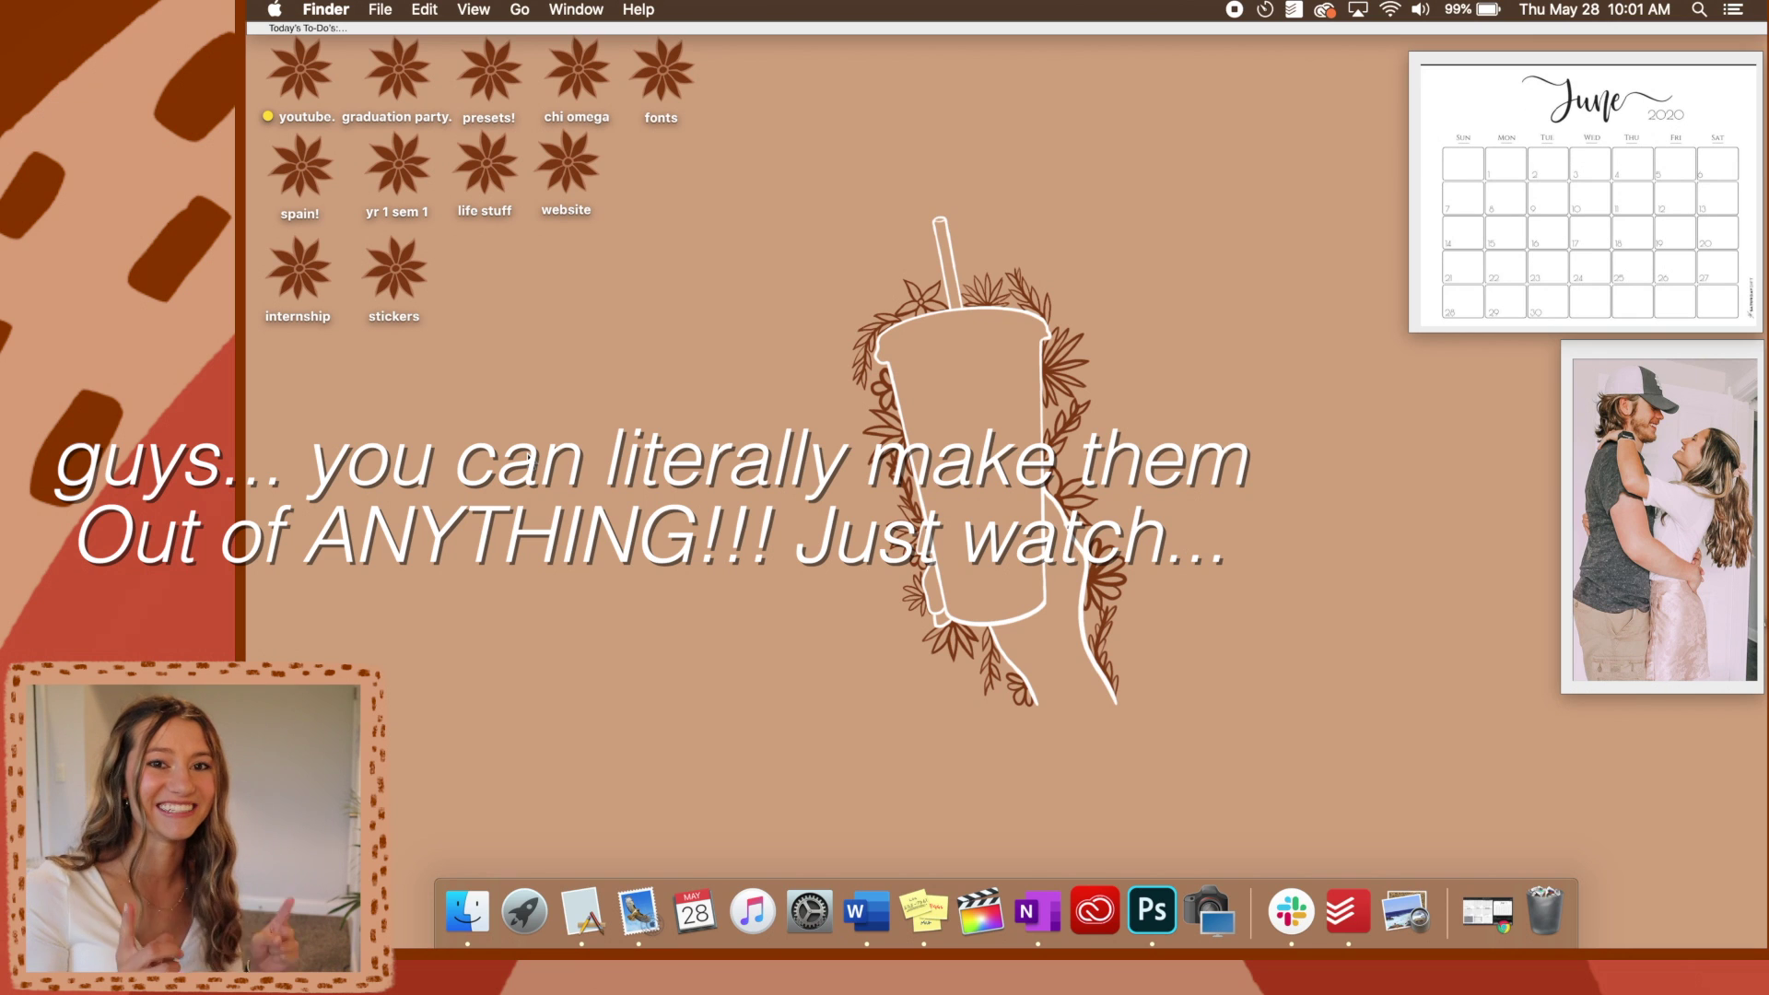
Move the stickers folder to an empty spot on the desktop and remove its custom flower icon in its Info window
drag(394, 269, 583, 371)
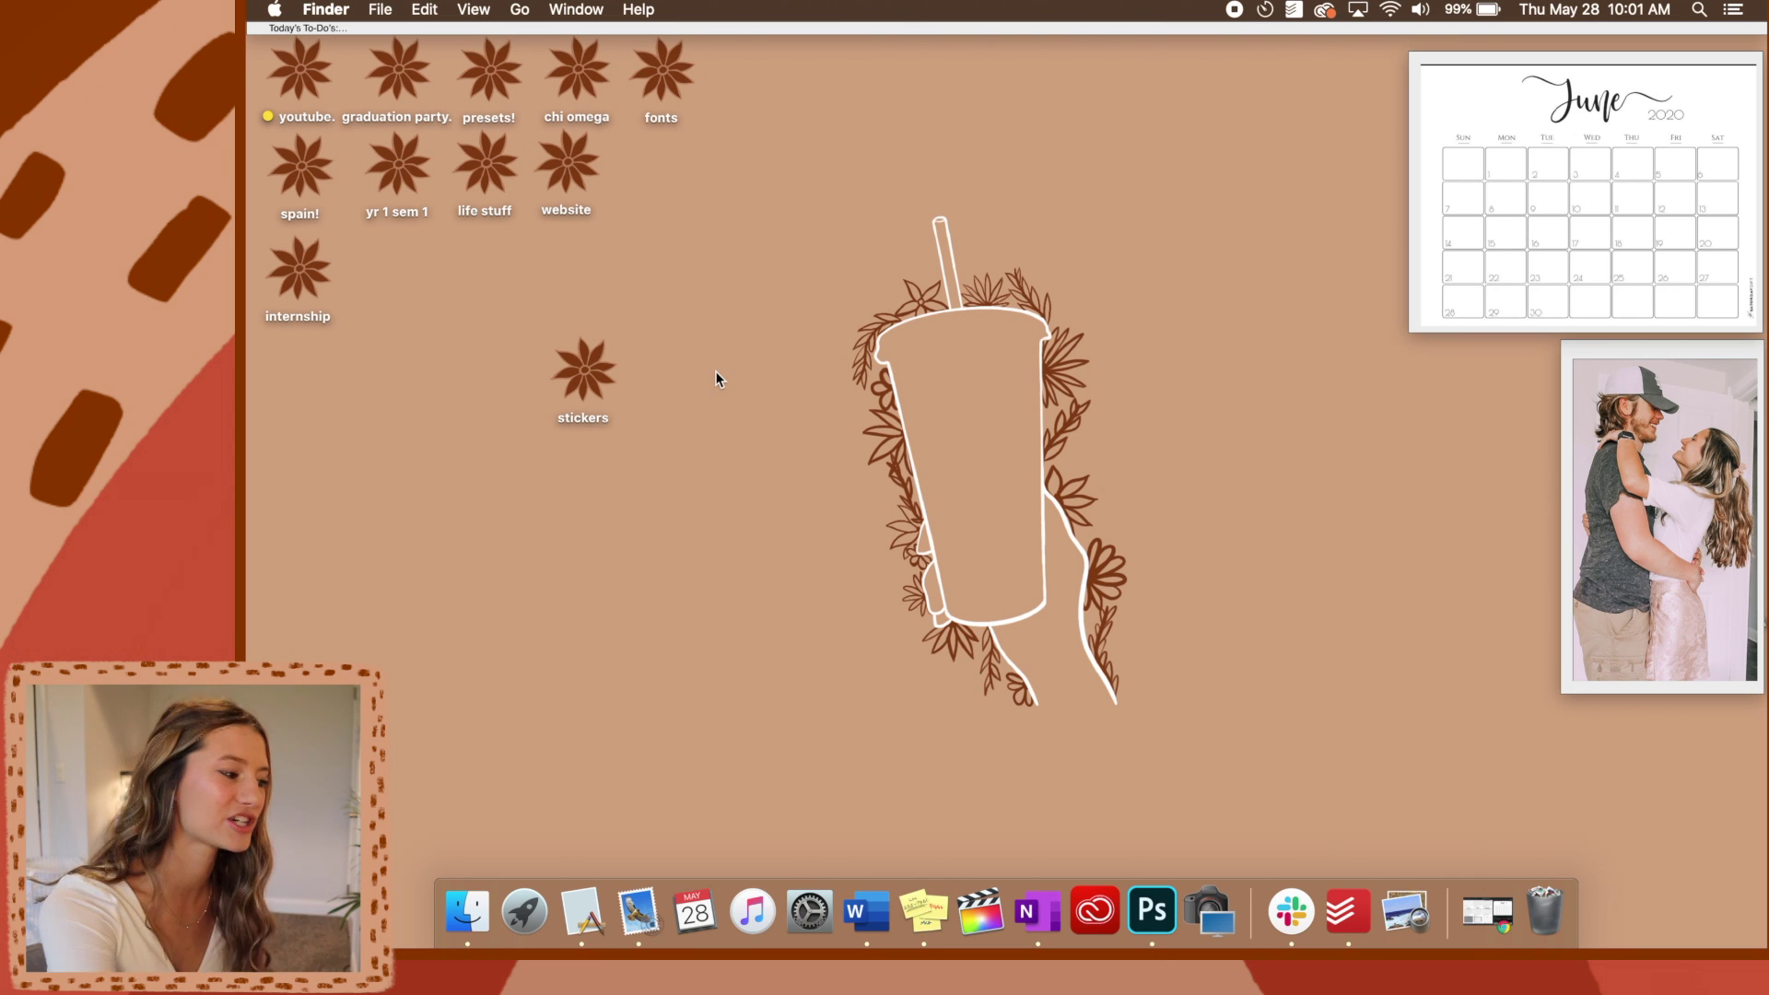
right_click(591, 386)
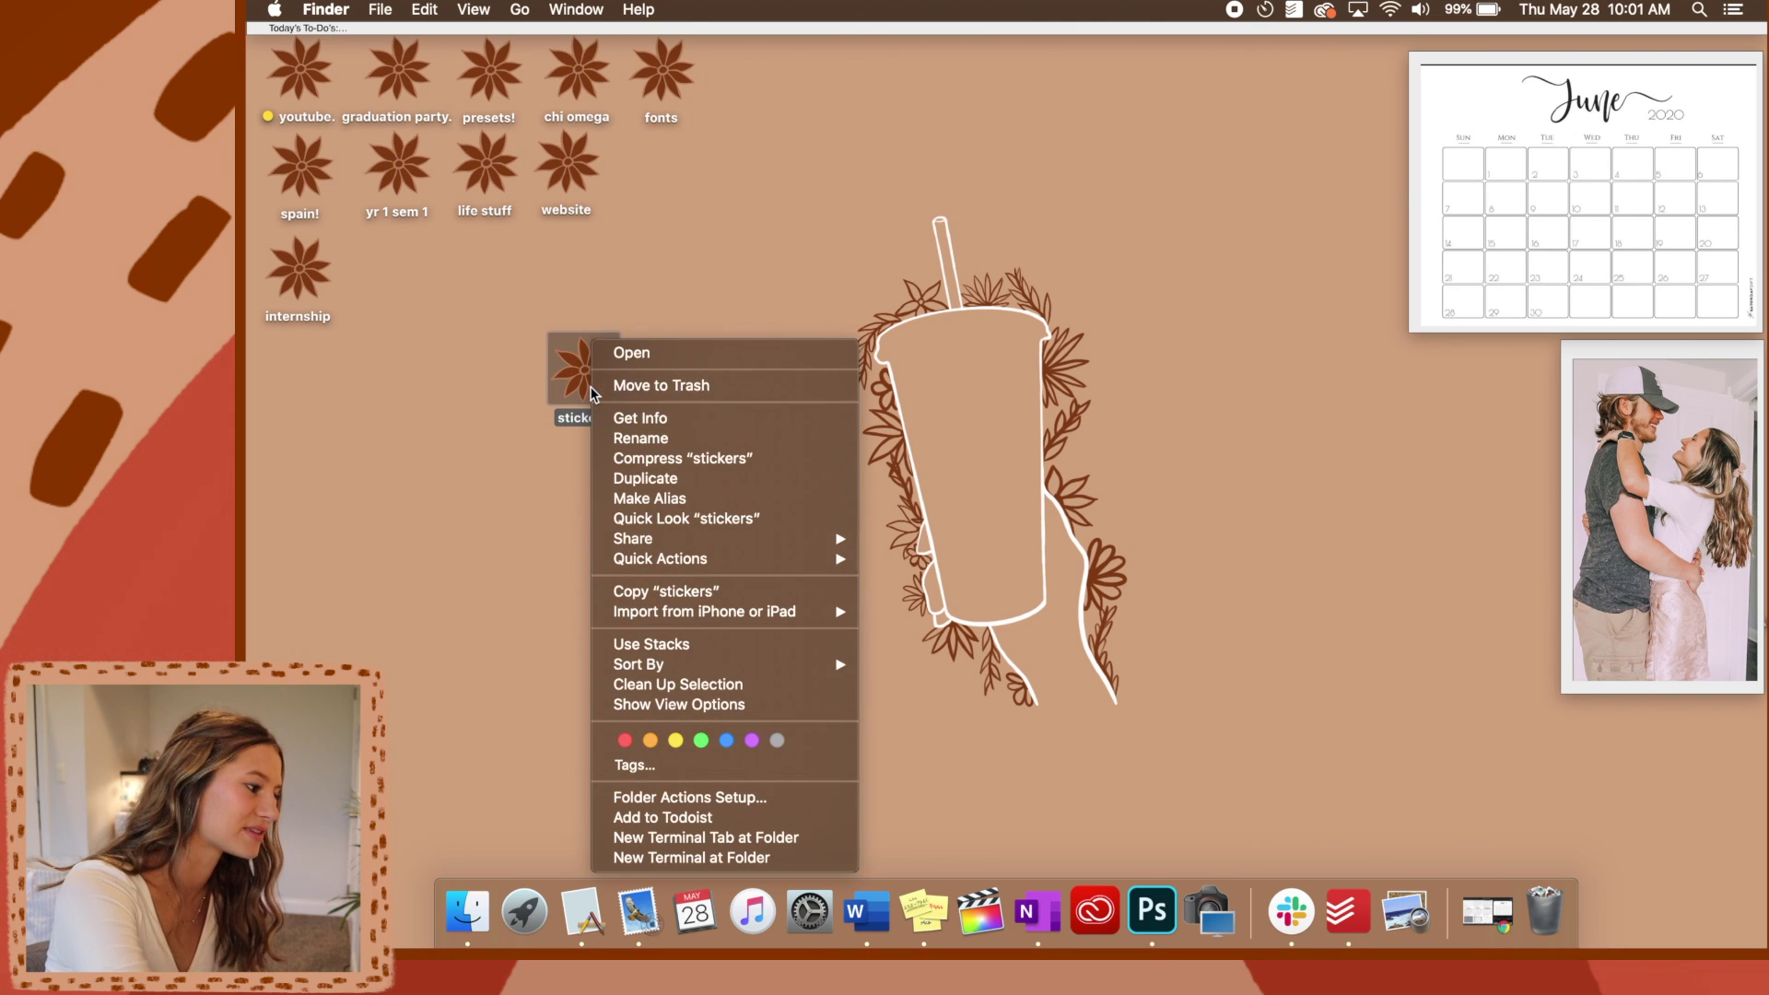
click(656, 420)
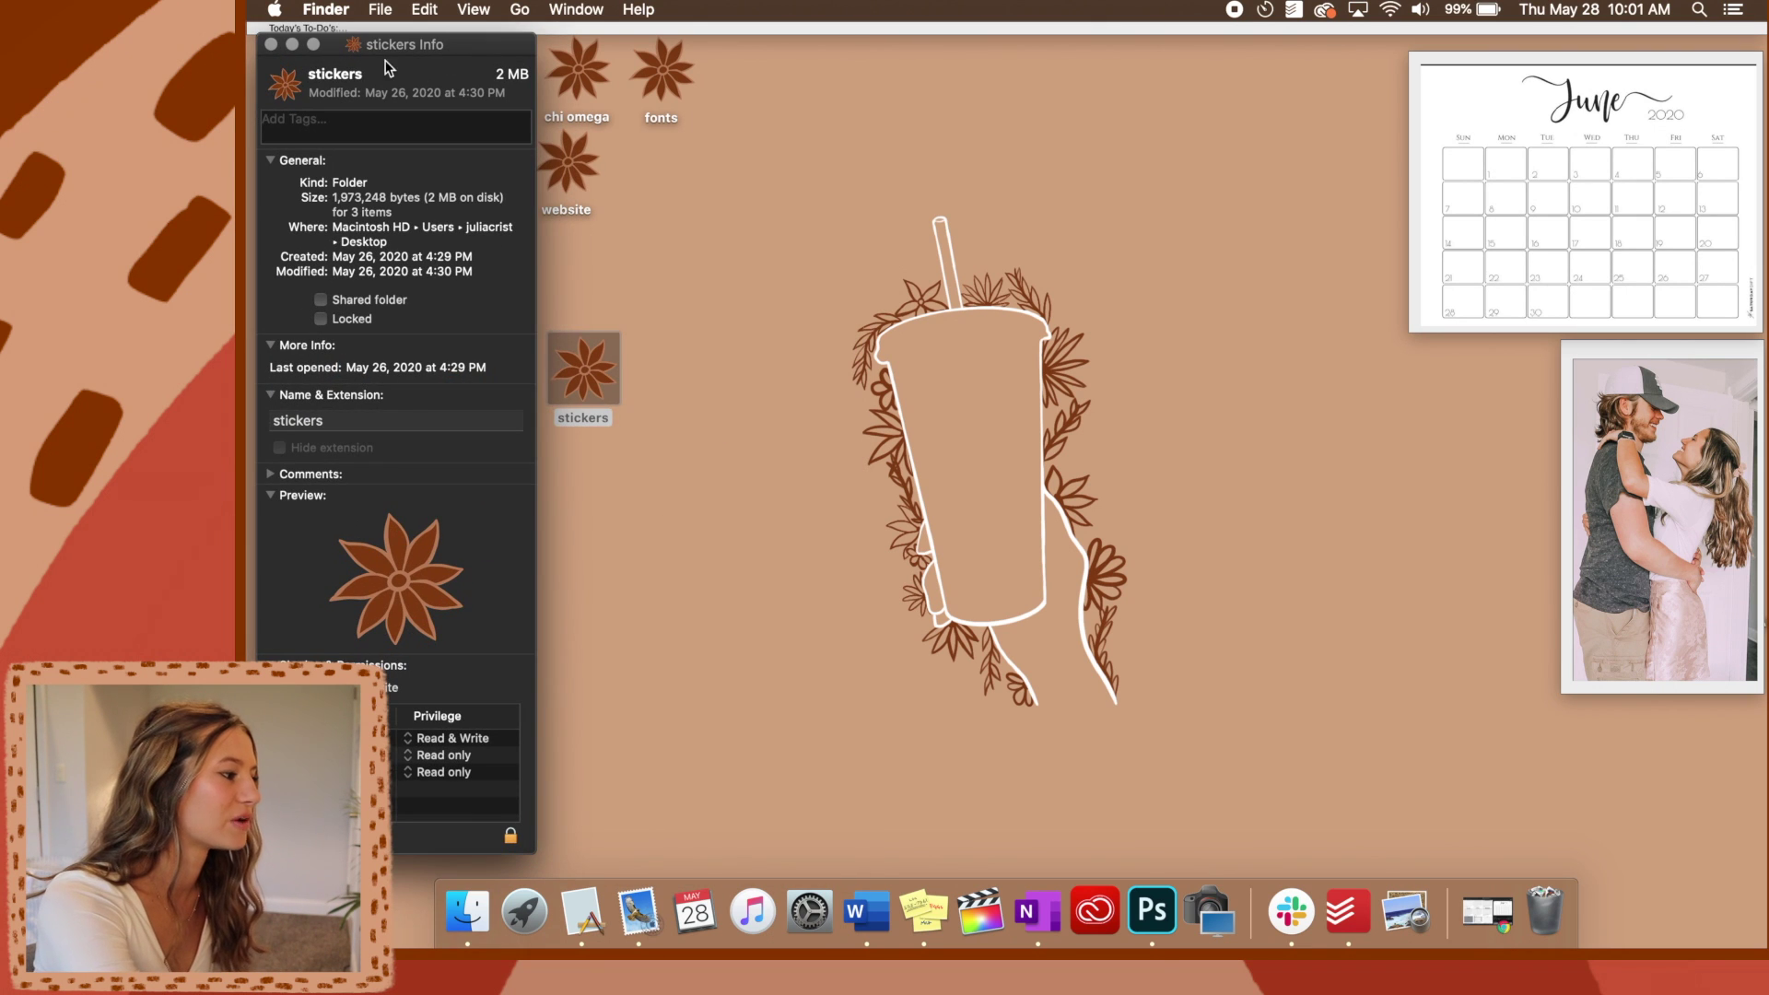
click(288, 88)
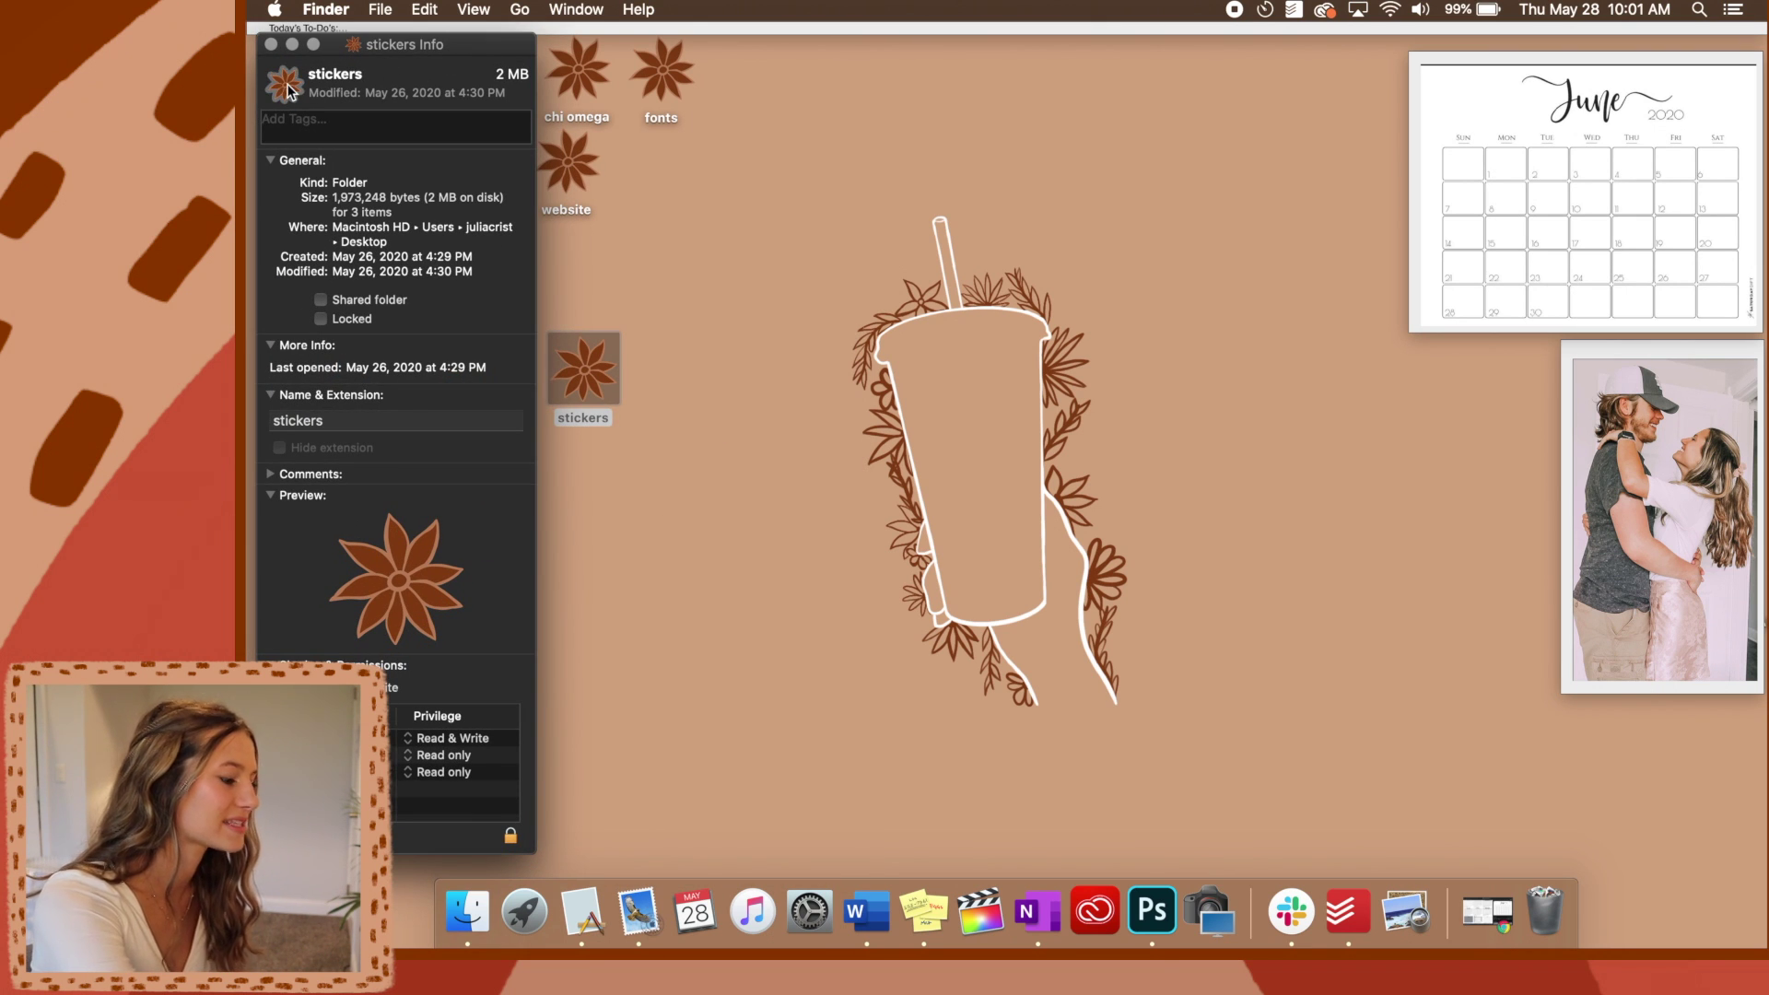
key(BackSpace)
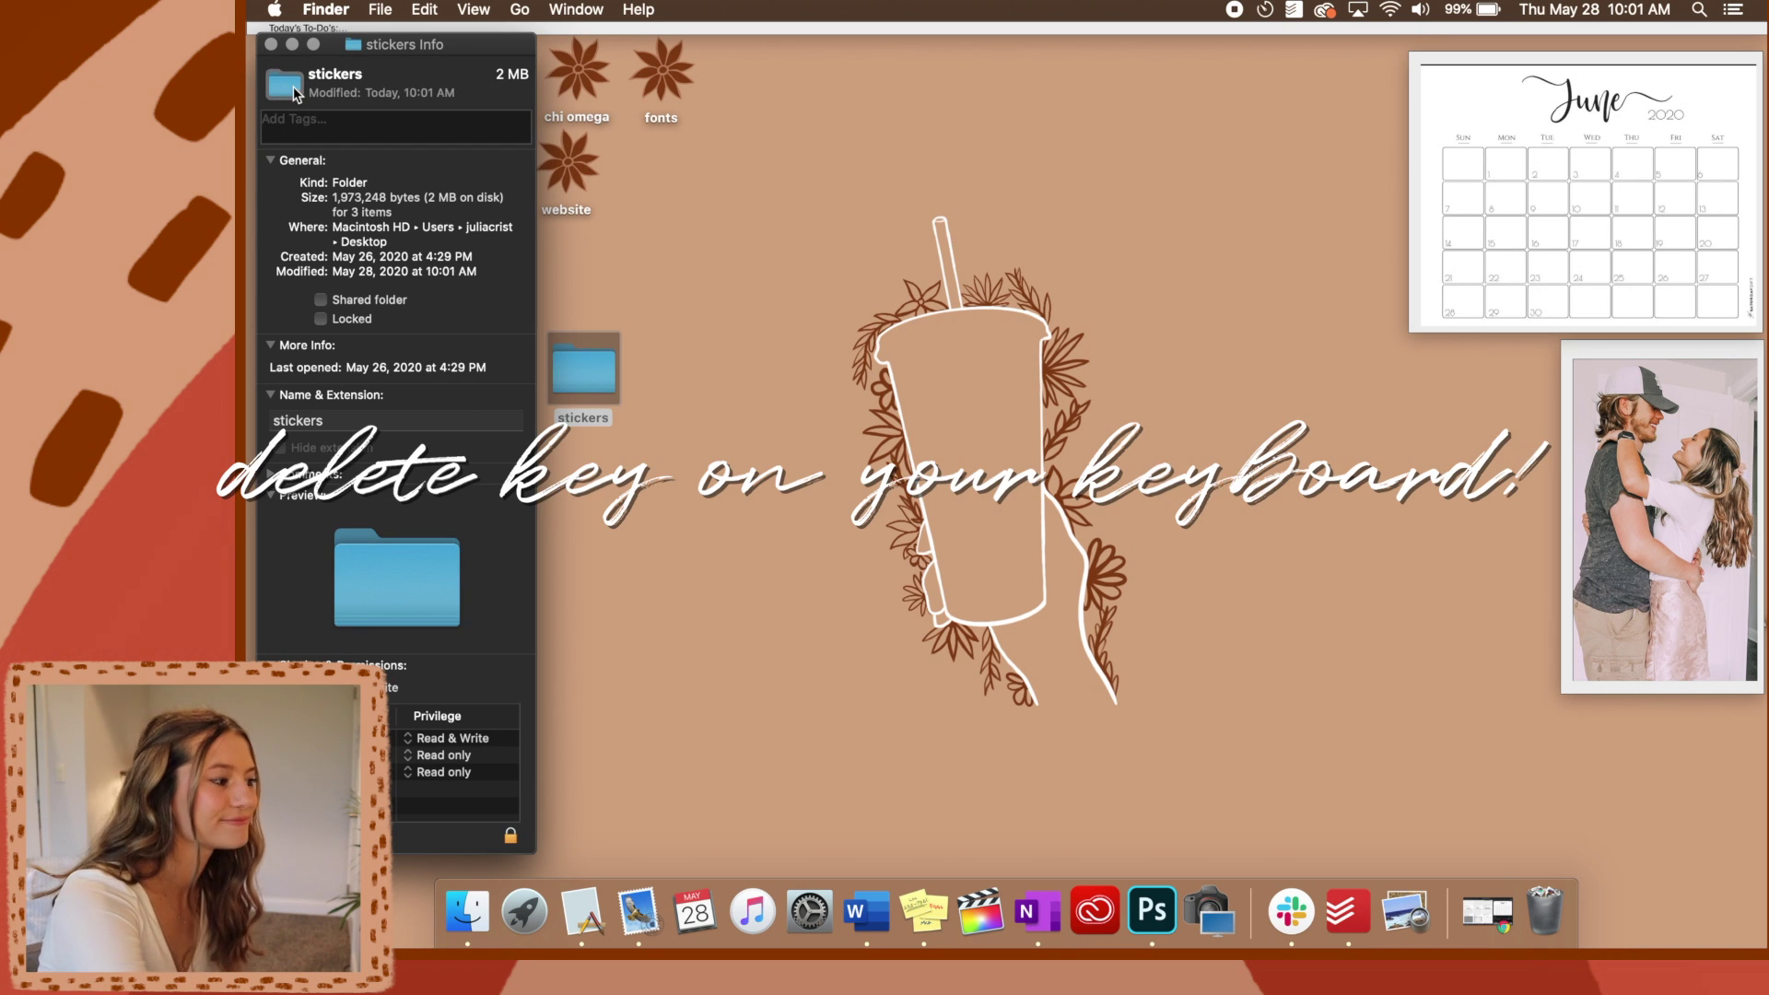
click(271, 44)
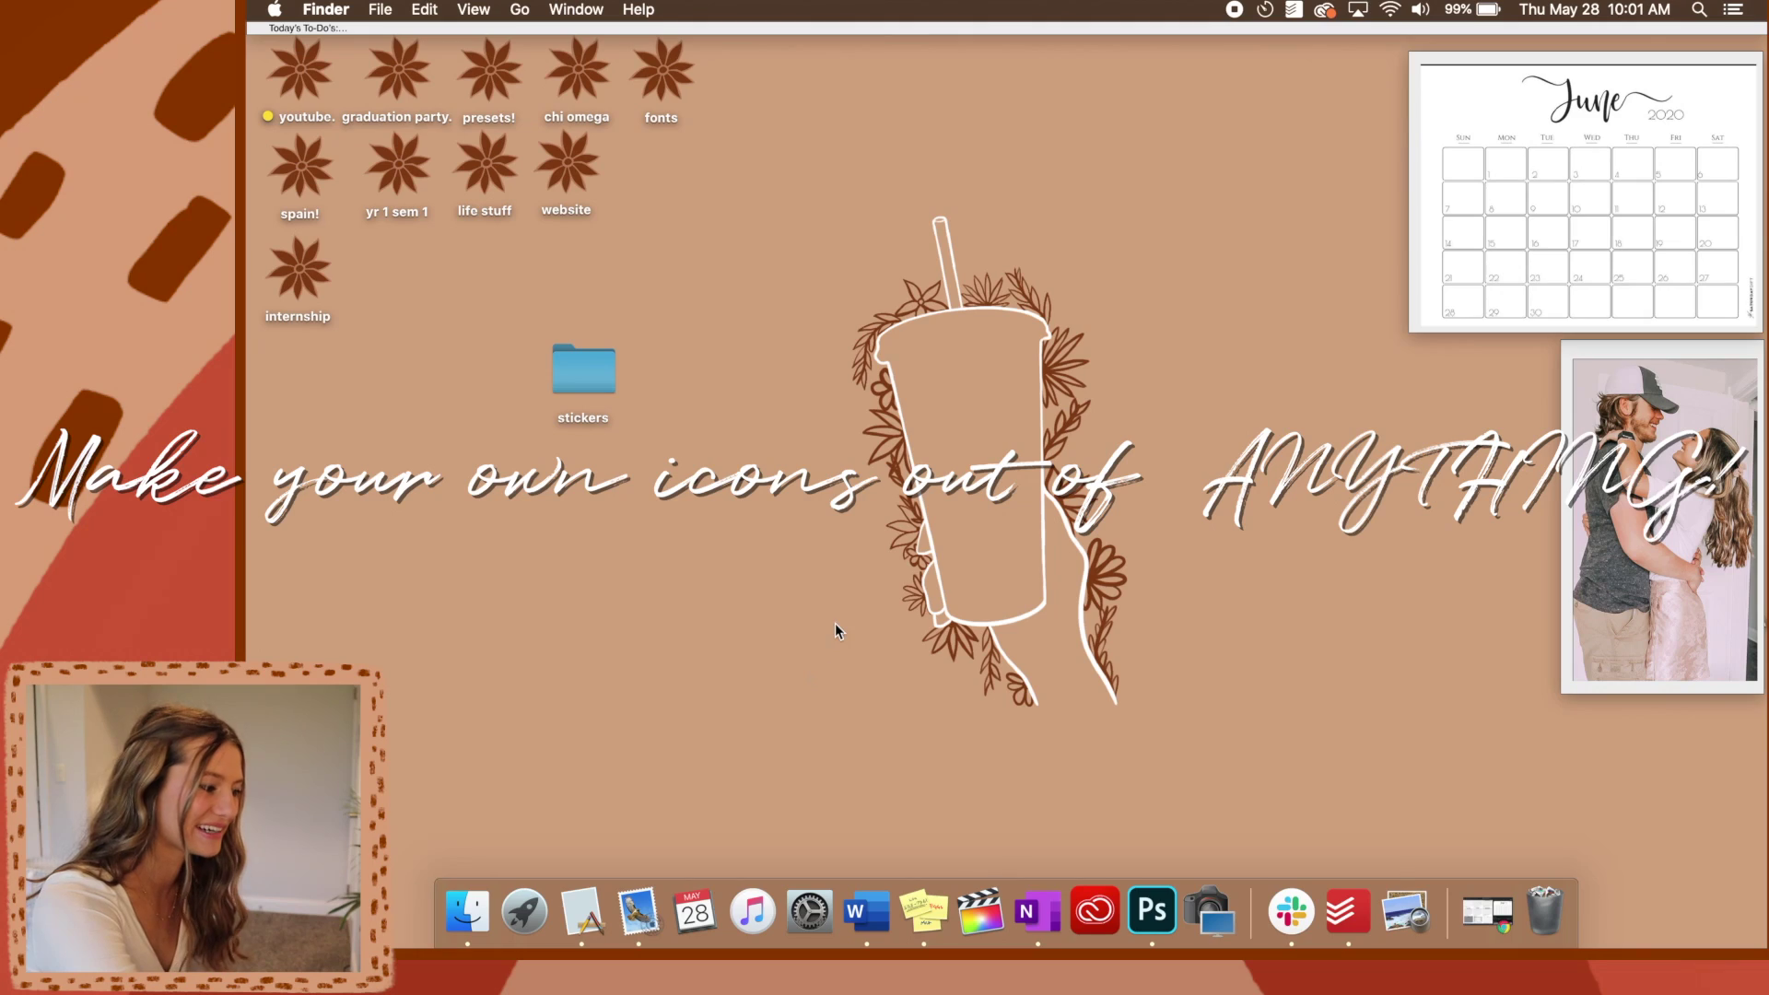
Switch to Canva in Chrome and create a blank Instagram Post design
click(584, 905)
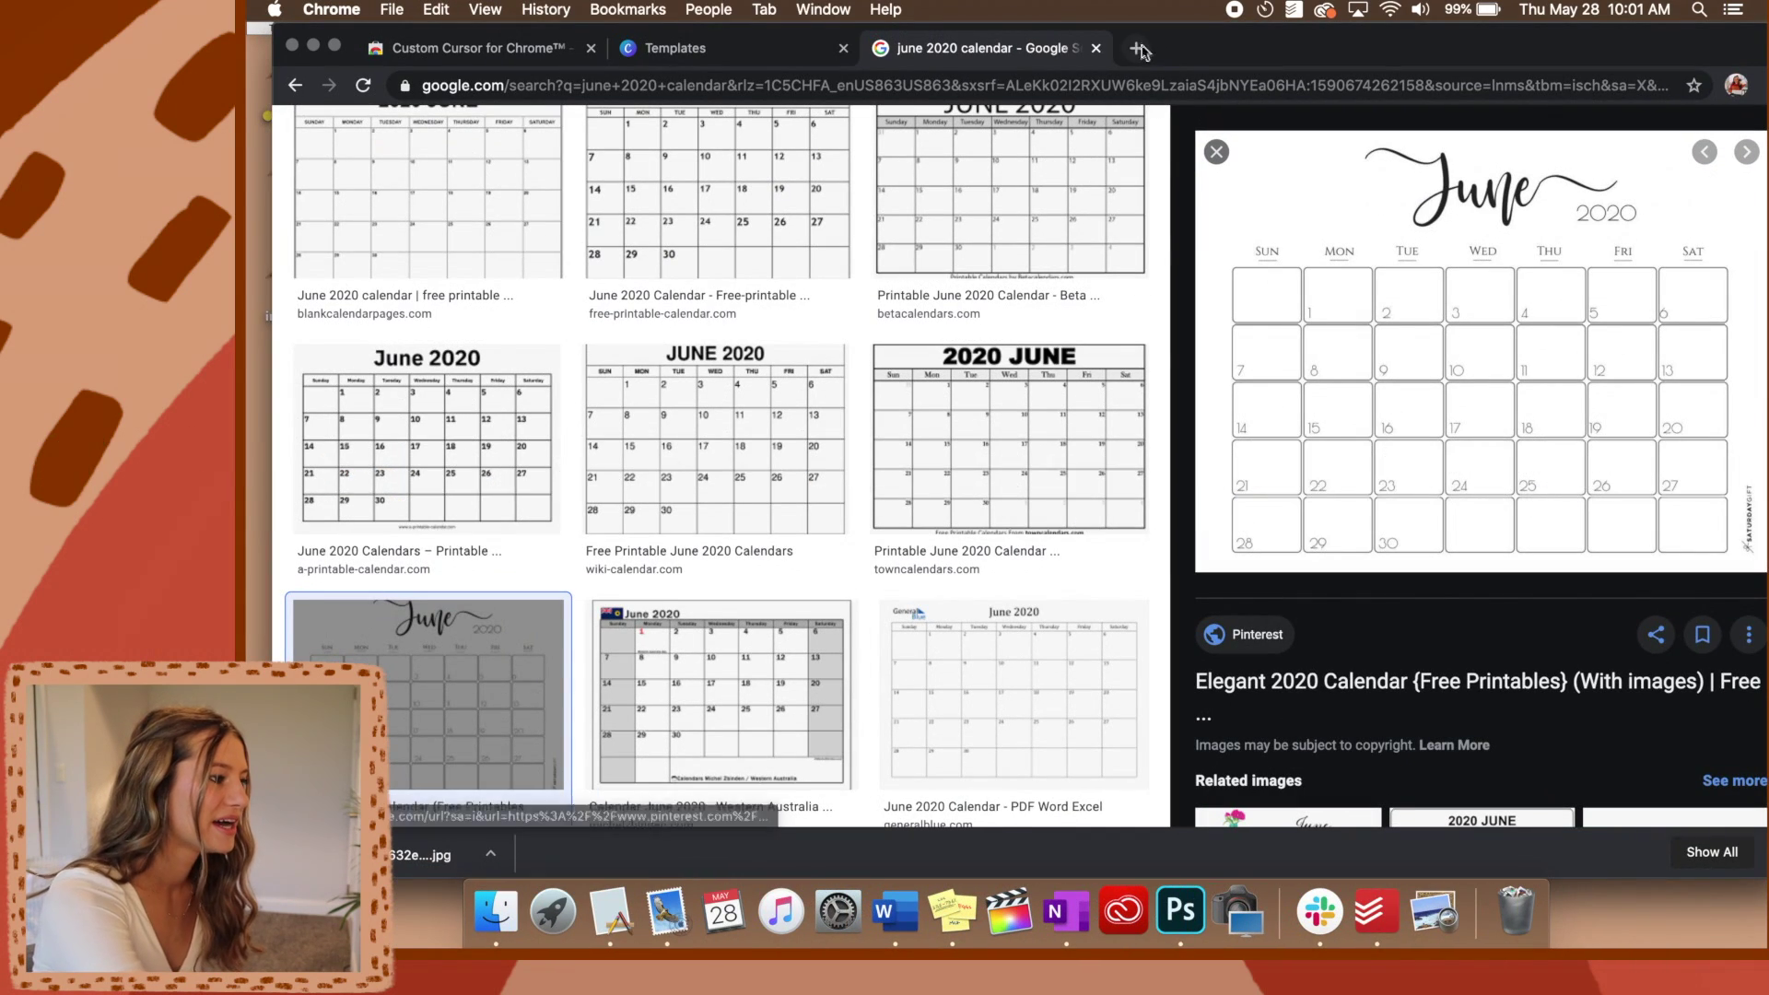
click(1136, 48)
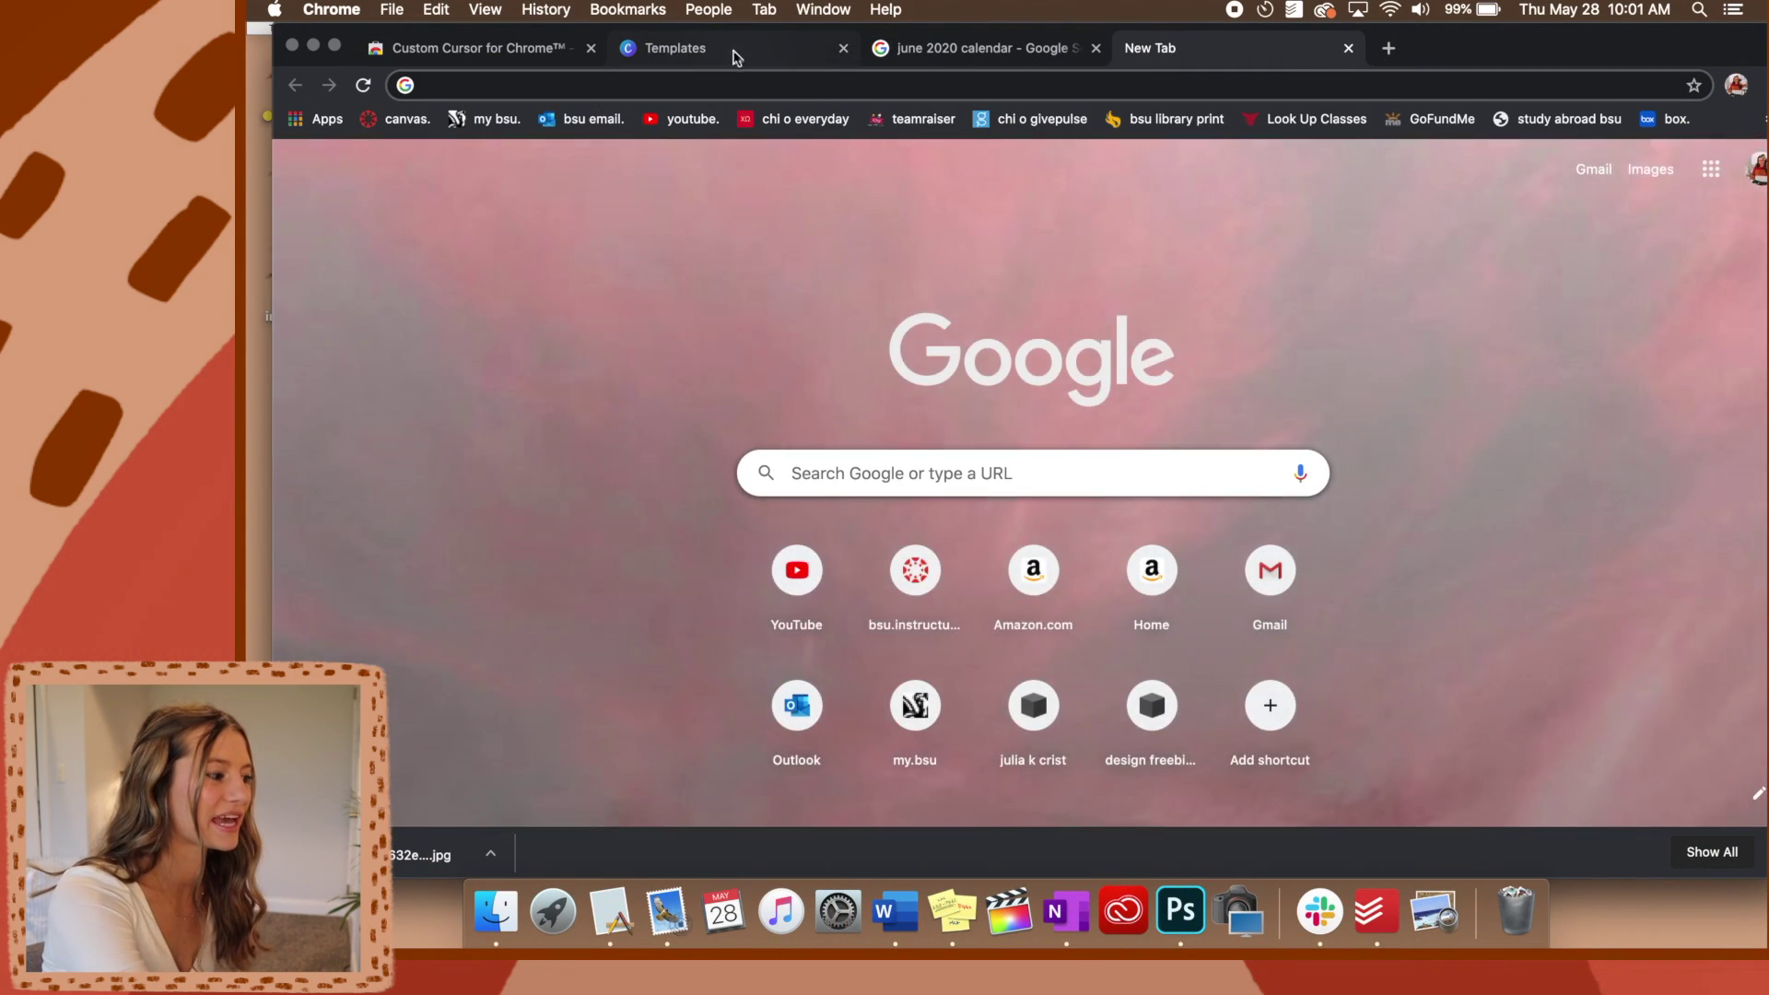
click(732, 47)
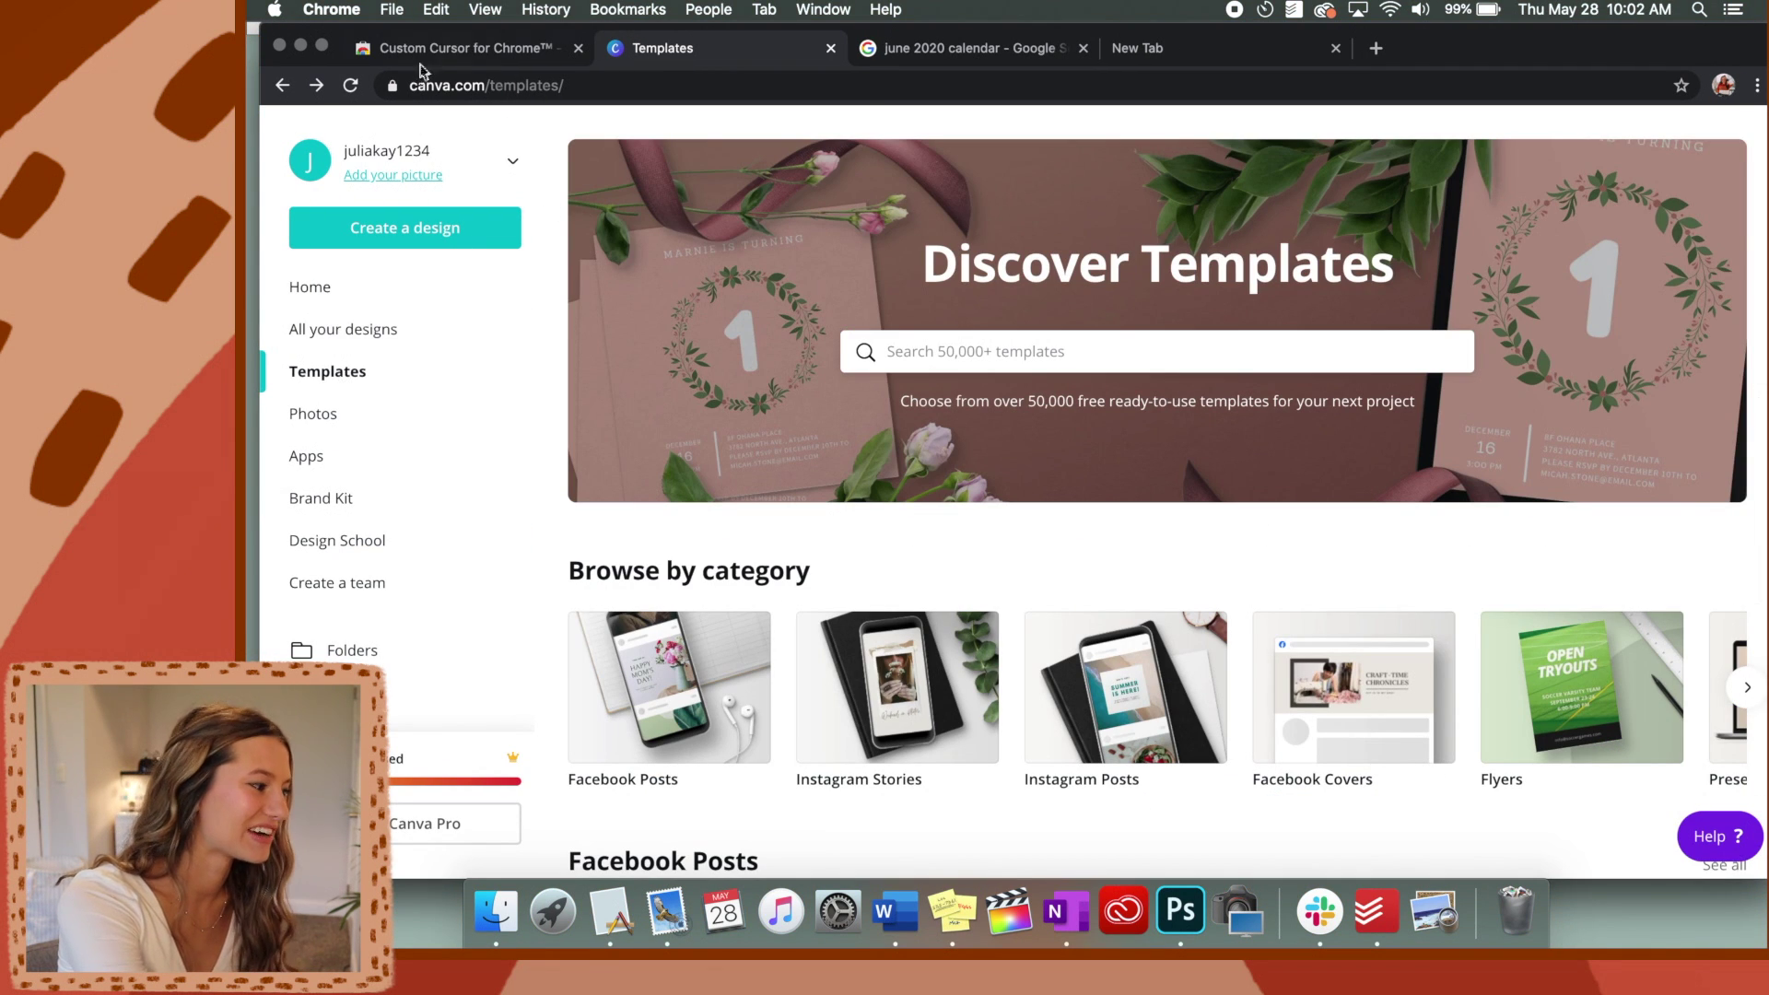
click(417, 229)
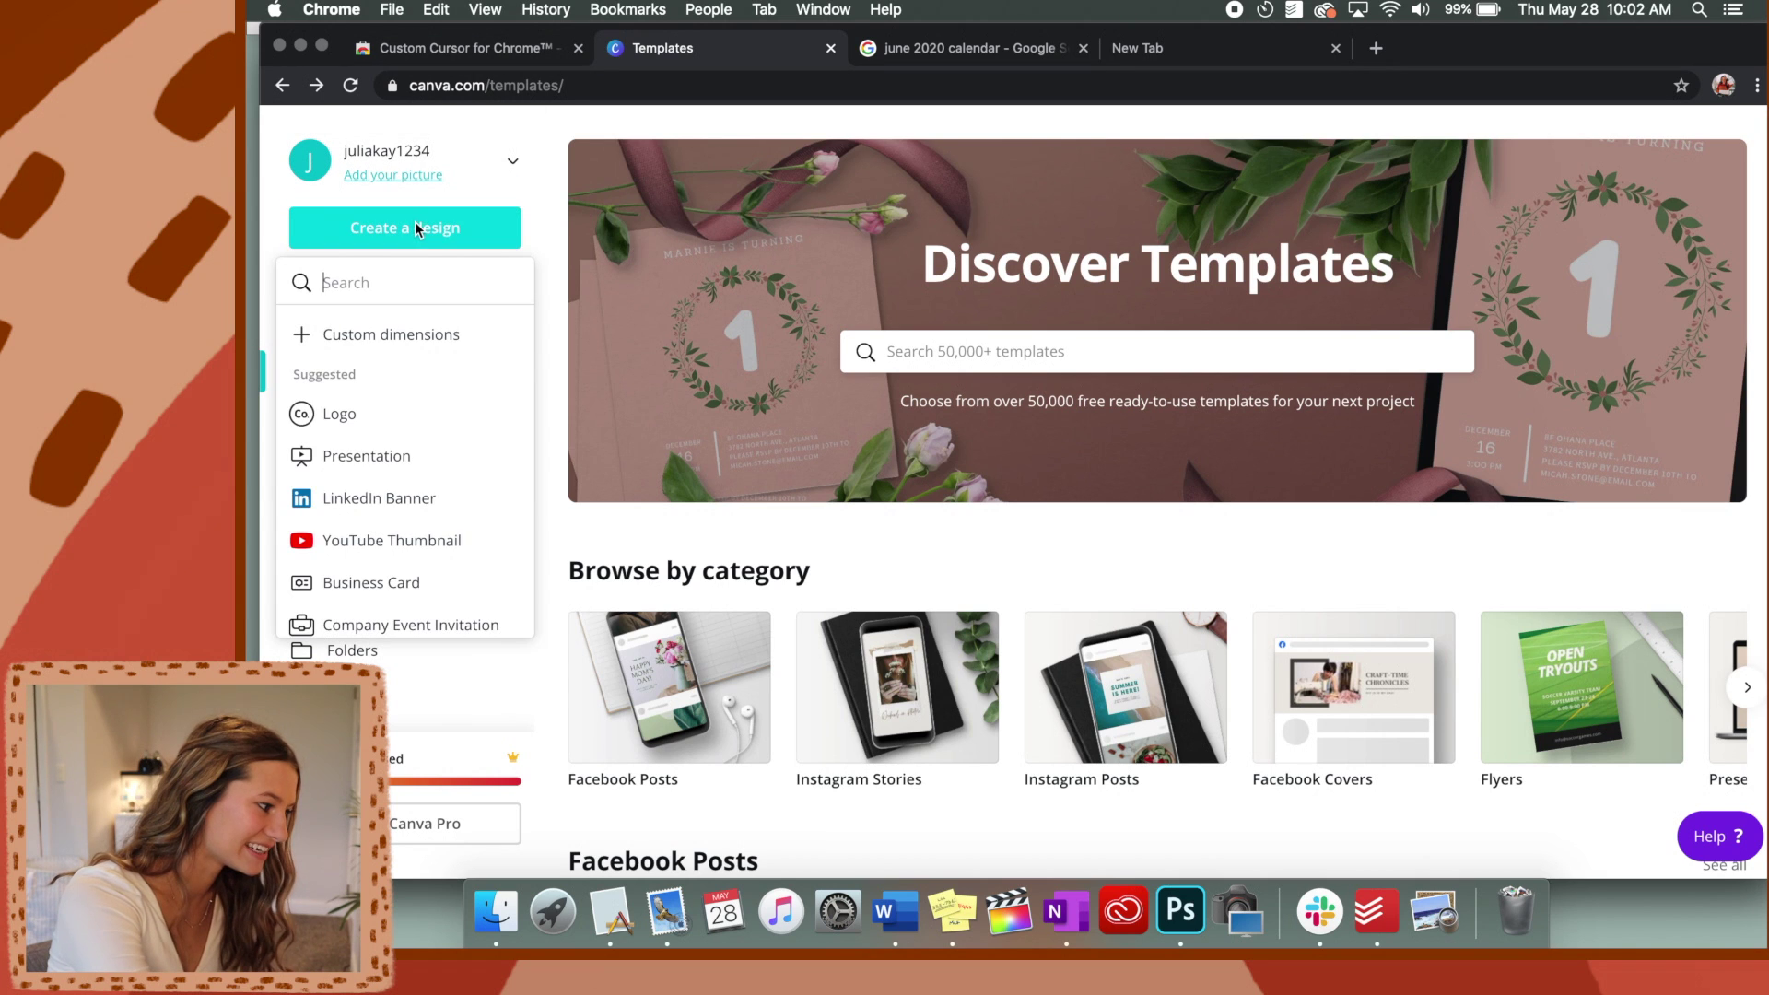
scroll(410, 420, down, 5)
click(398, 424)
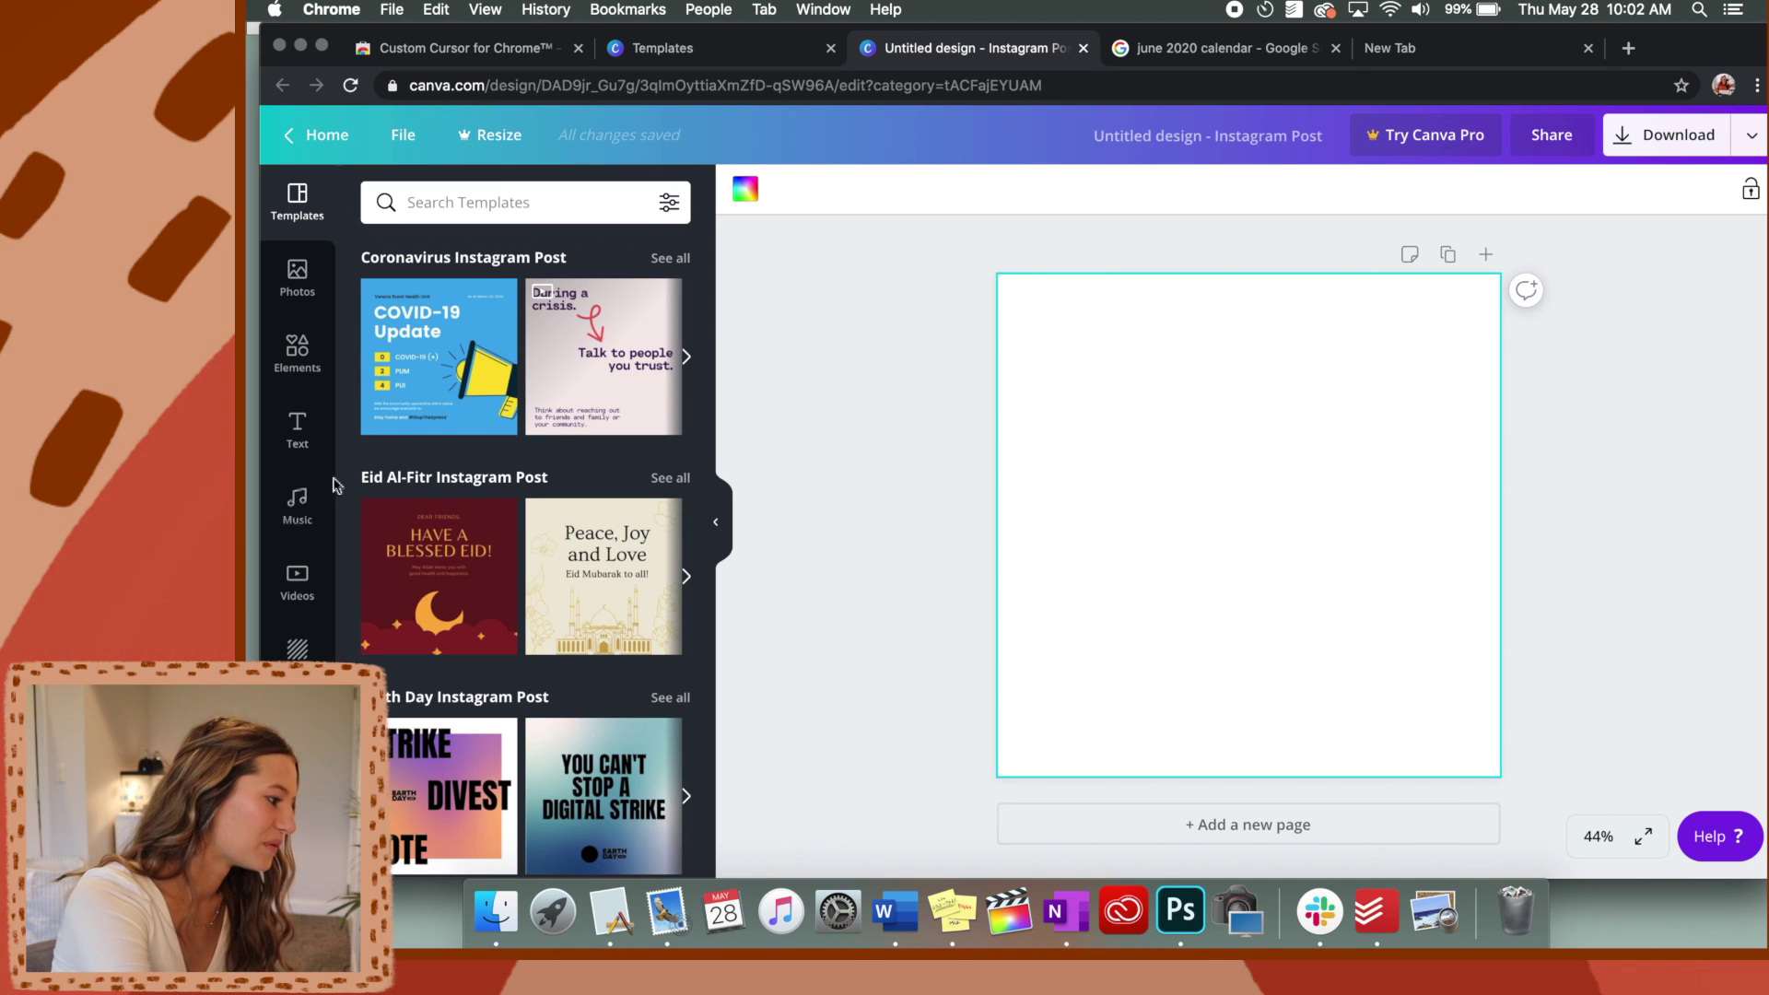
Search Canva's elements for "flower" and place the green leafy branch on the blank canvas
click(296, 350)
click(519, 205)
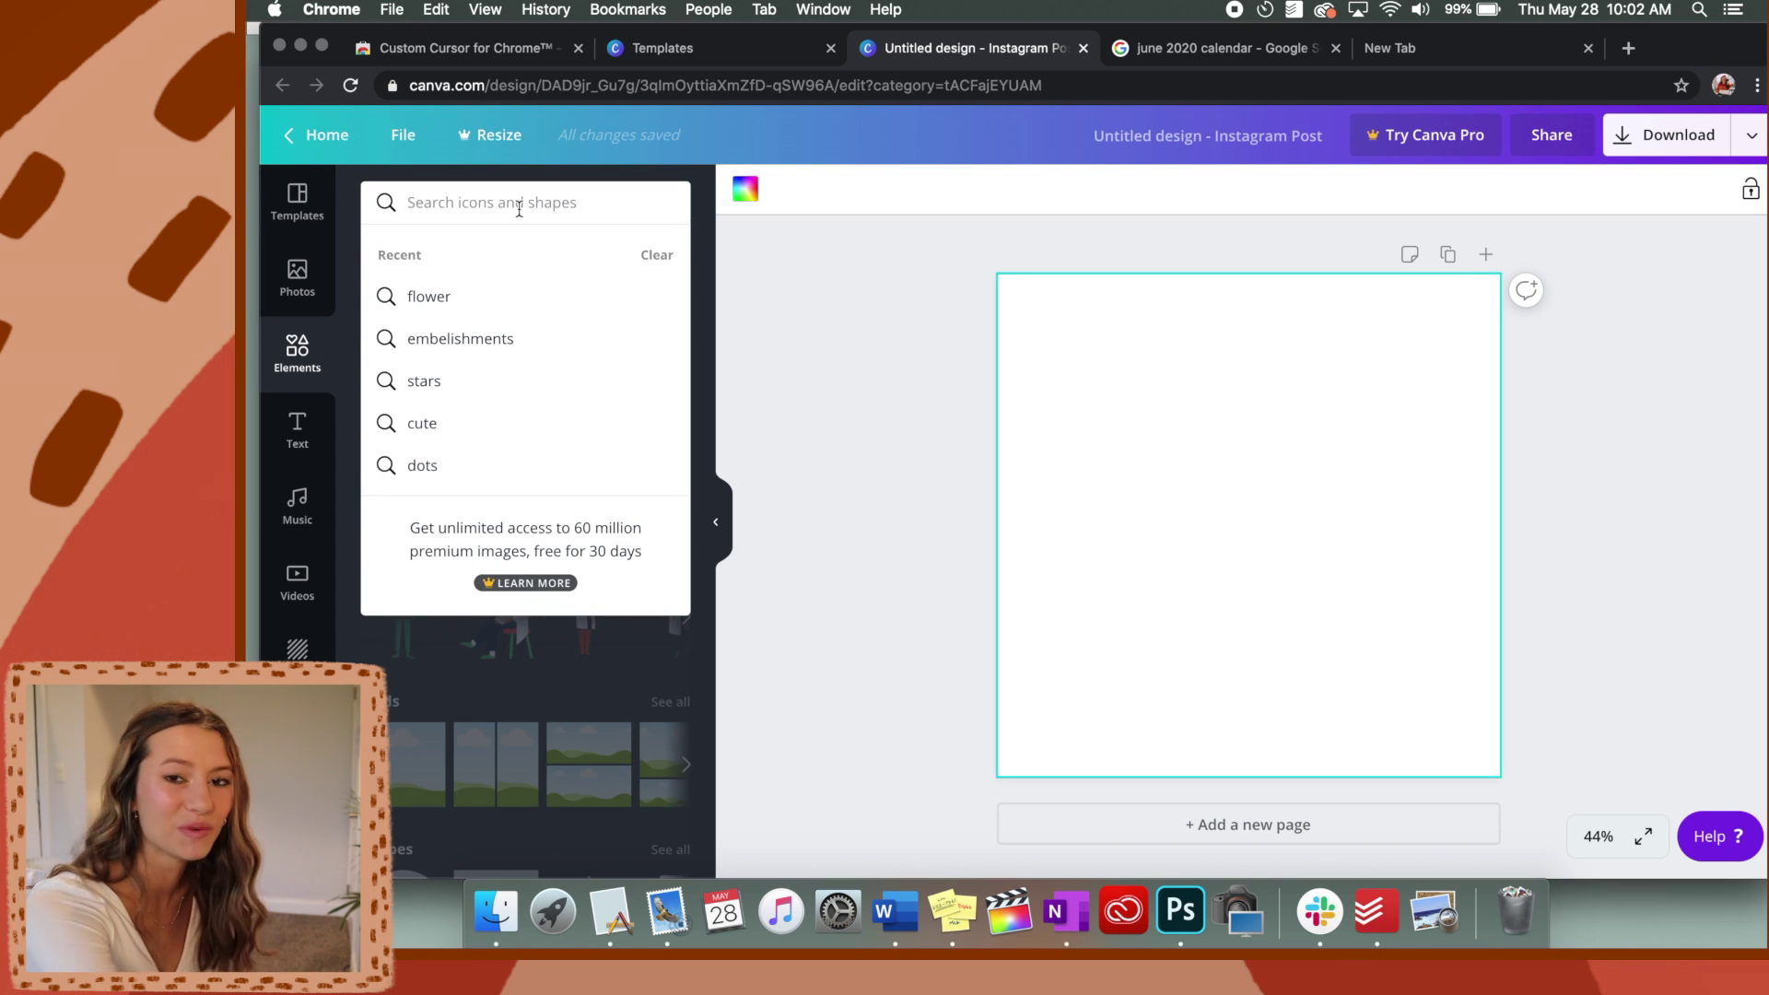
click(433, 299)
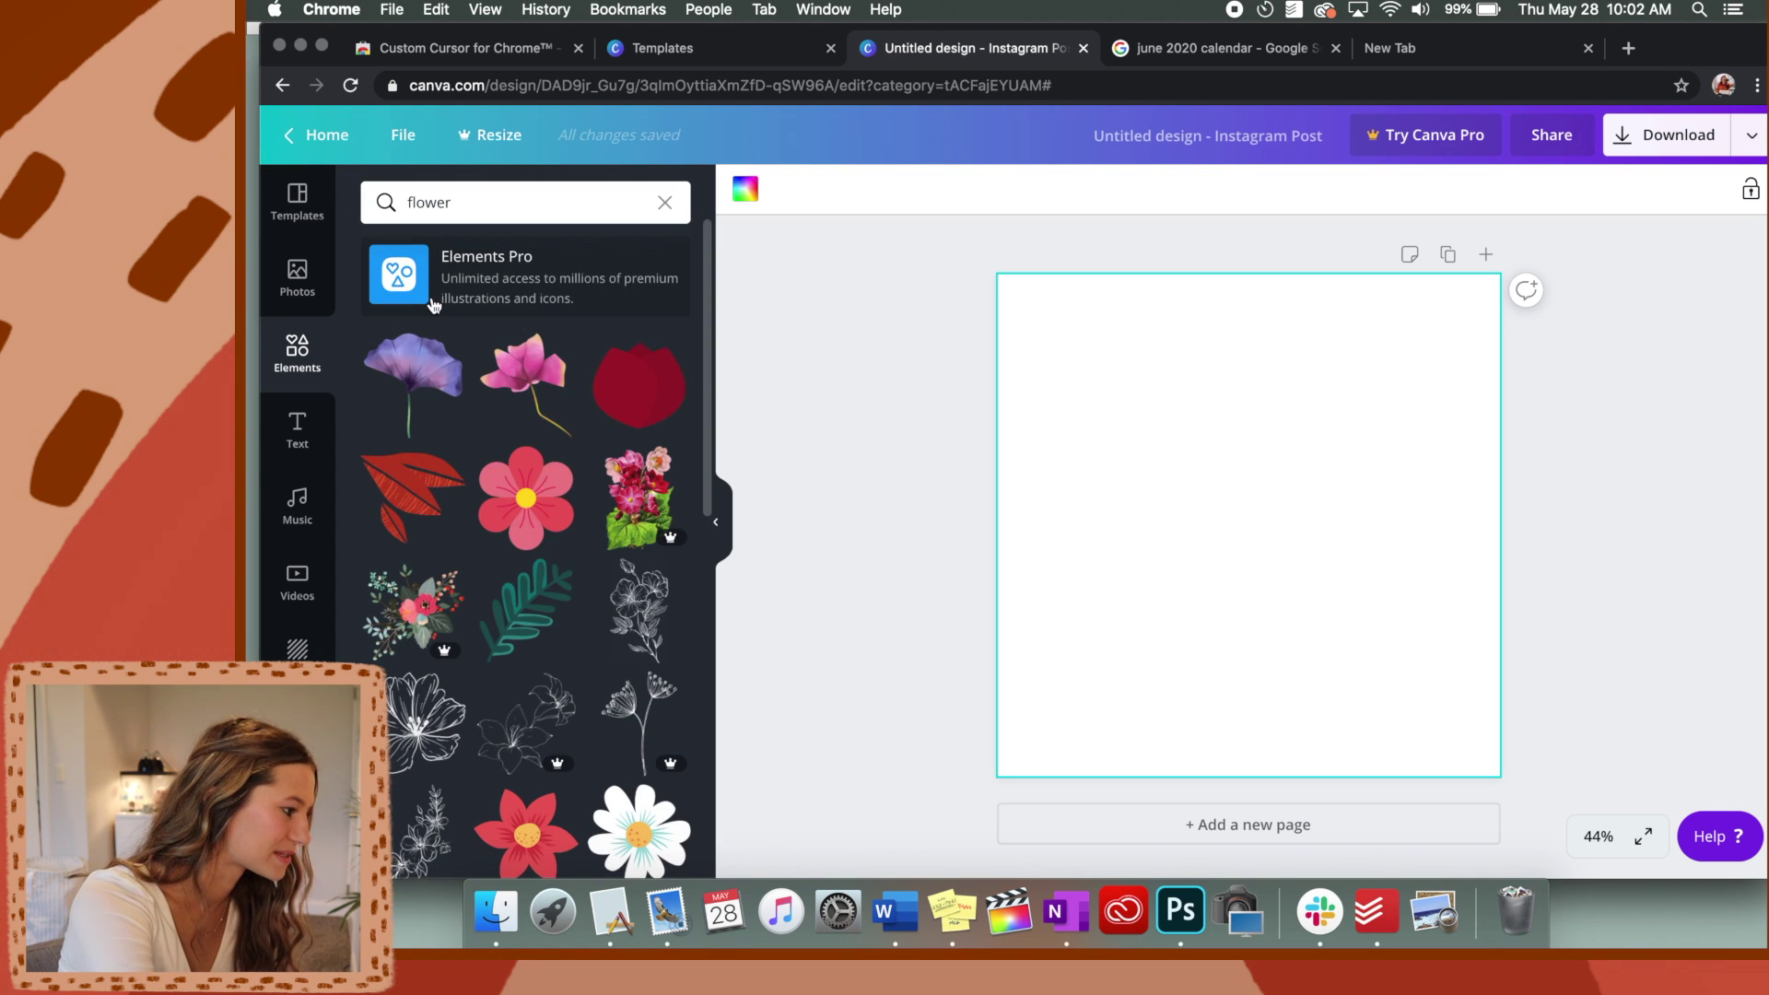
scroll(535, 520, down, 3)
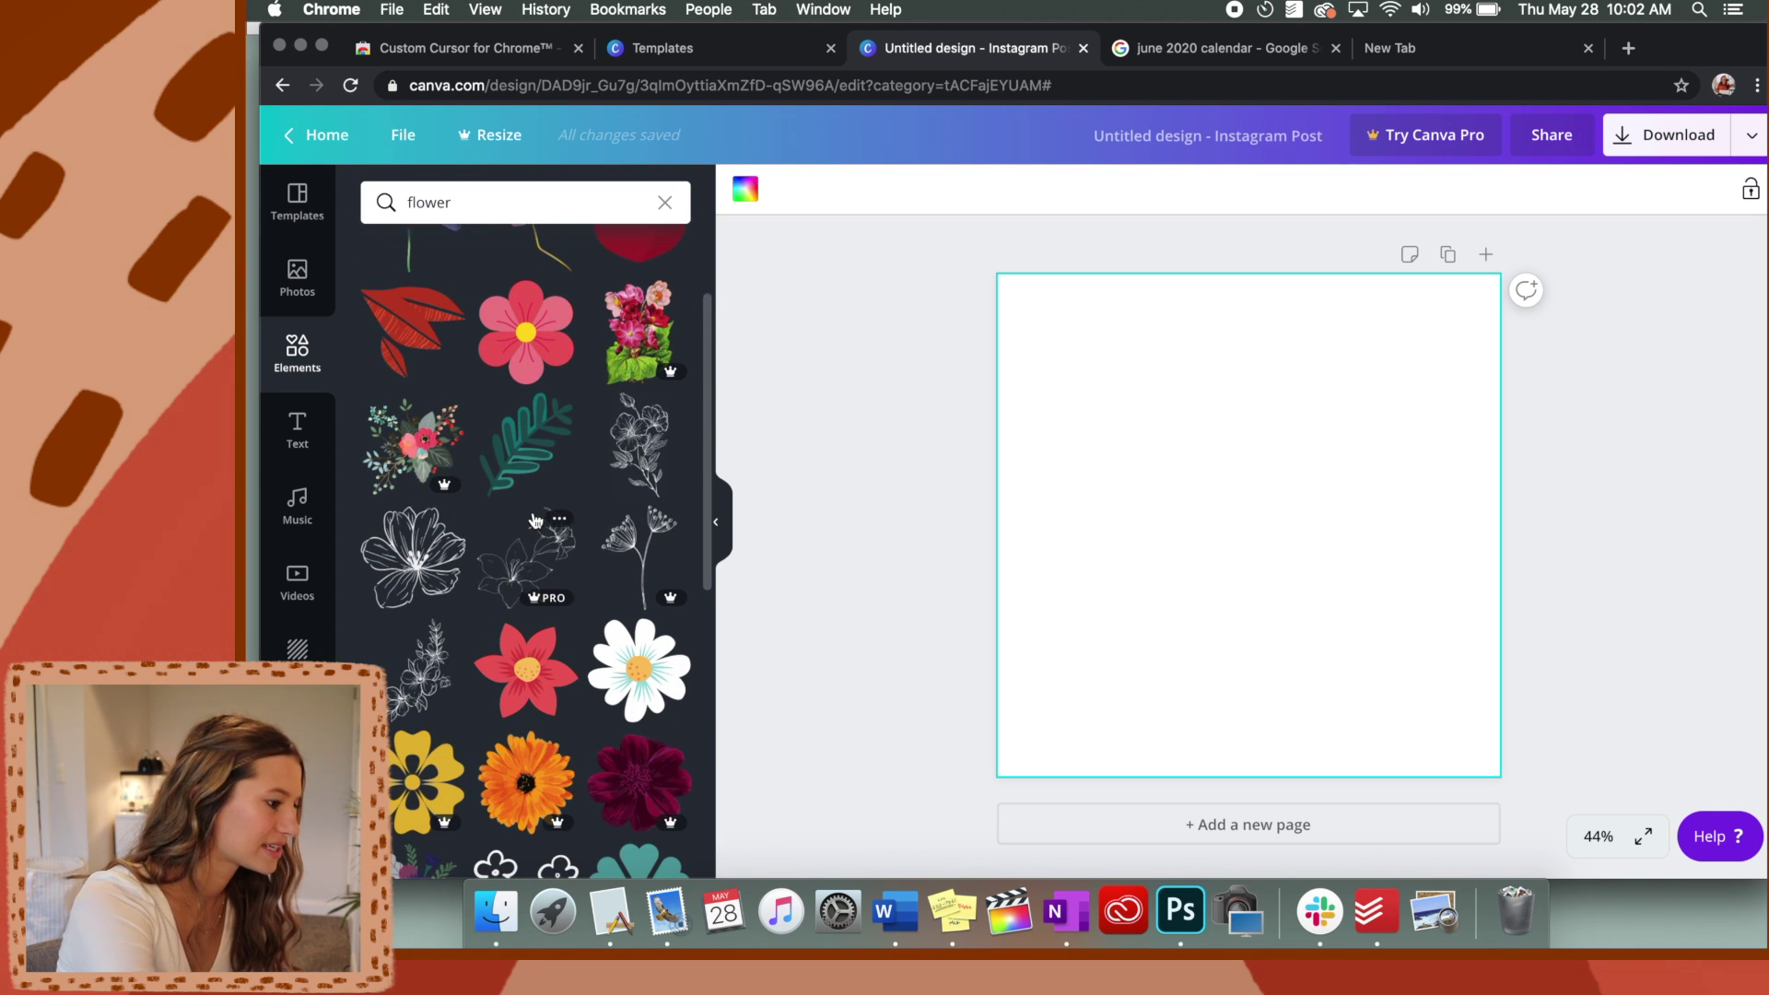
drag(525, 443, 1322, 608)
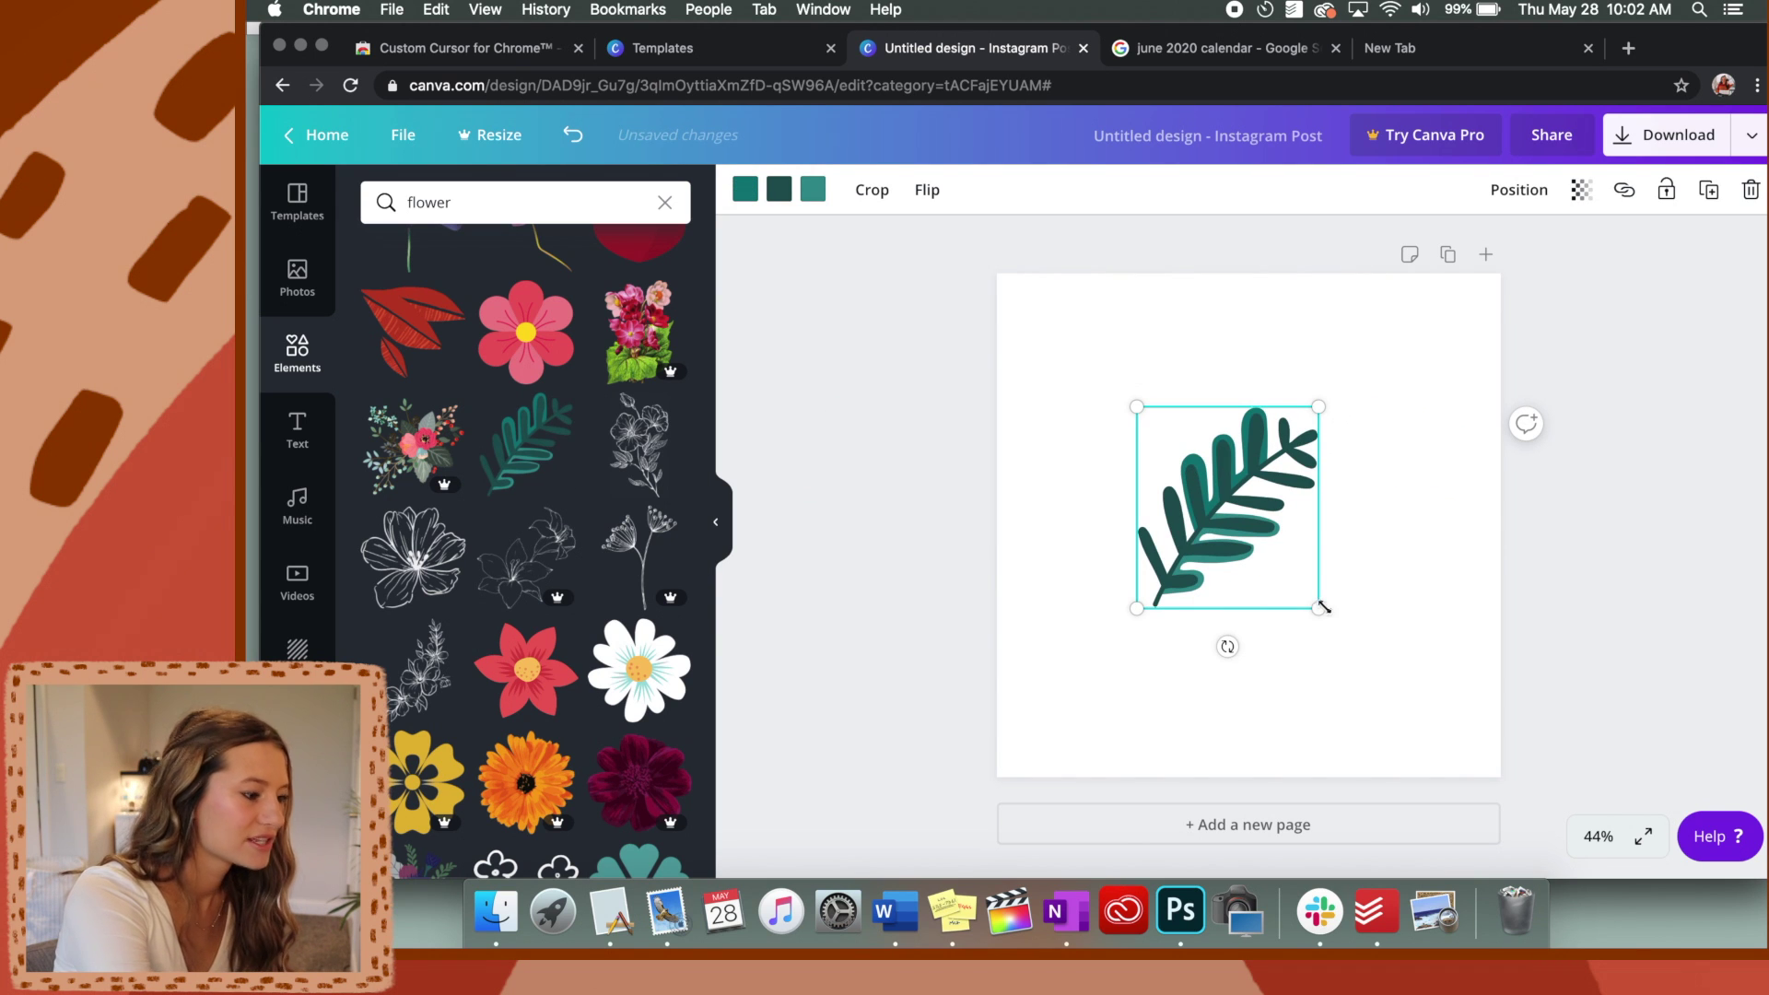
Enlarge the green branch to almost fill the canvas, about 958 by 1,062, and deselect it
drag(1140, 607, 1011, 748)
drag(1316, 408, 1290, 434)
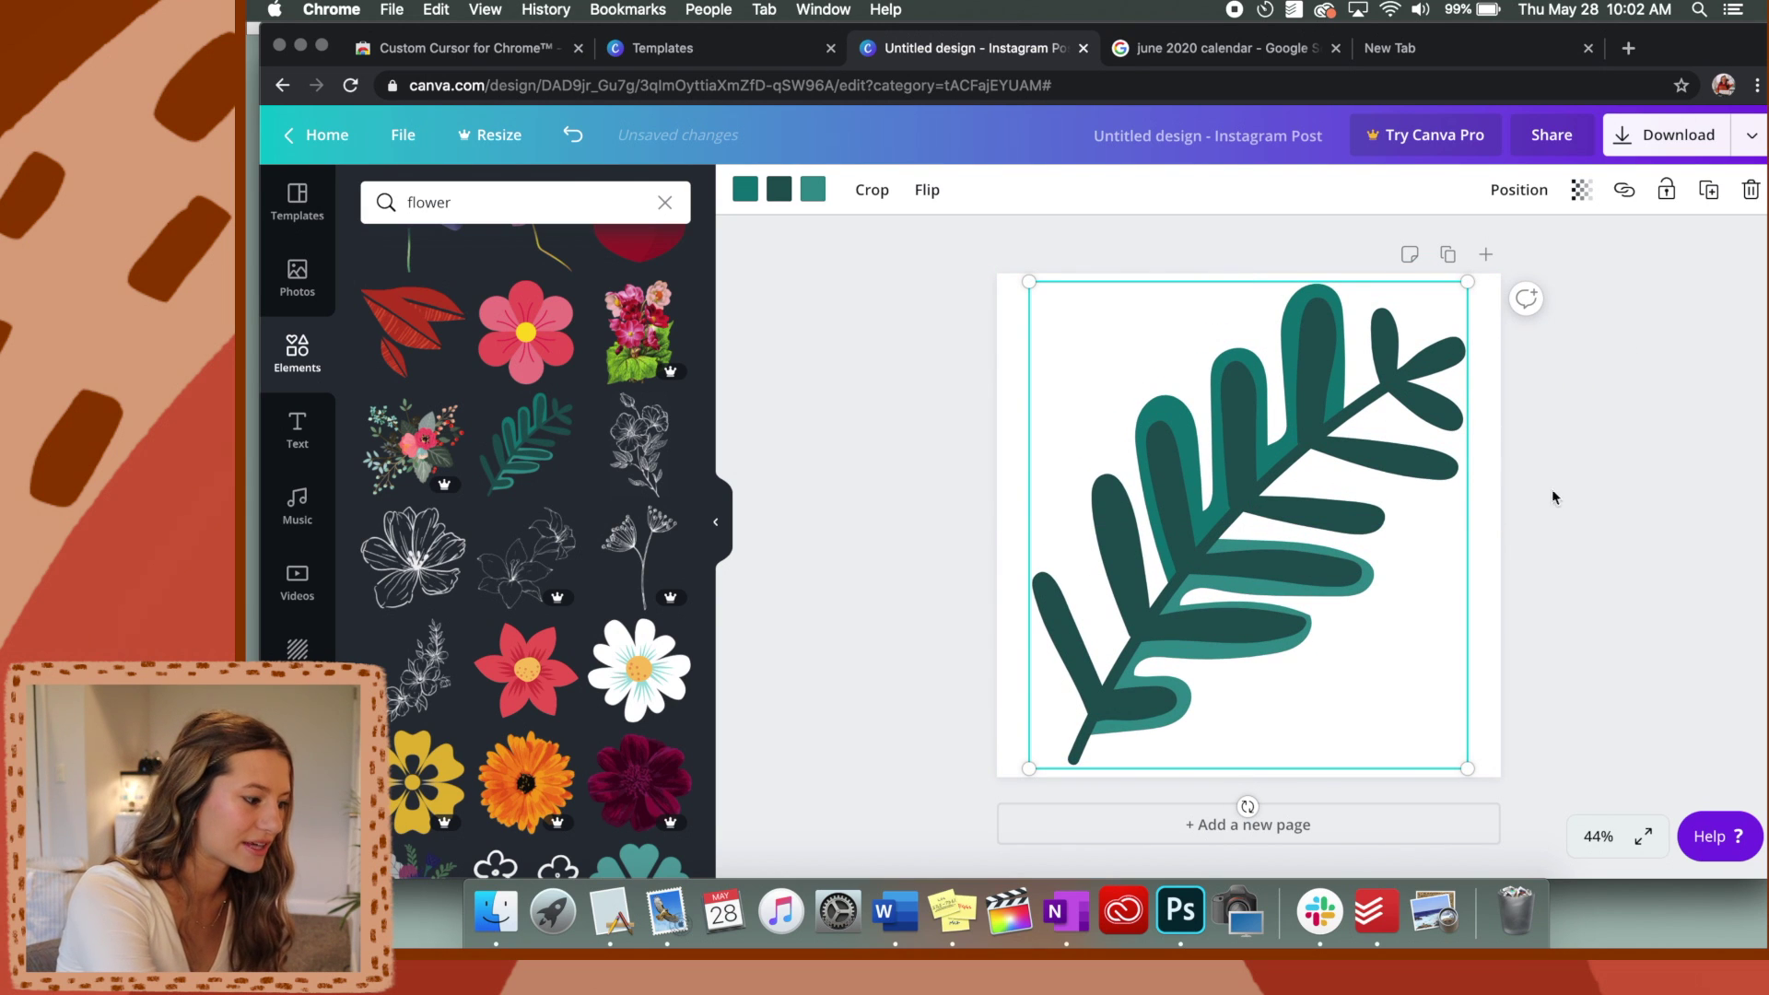
drag(1030, 770, 1023, 776)
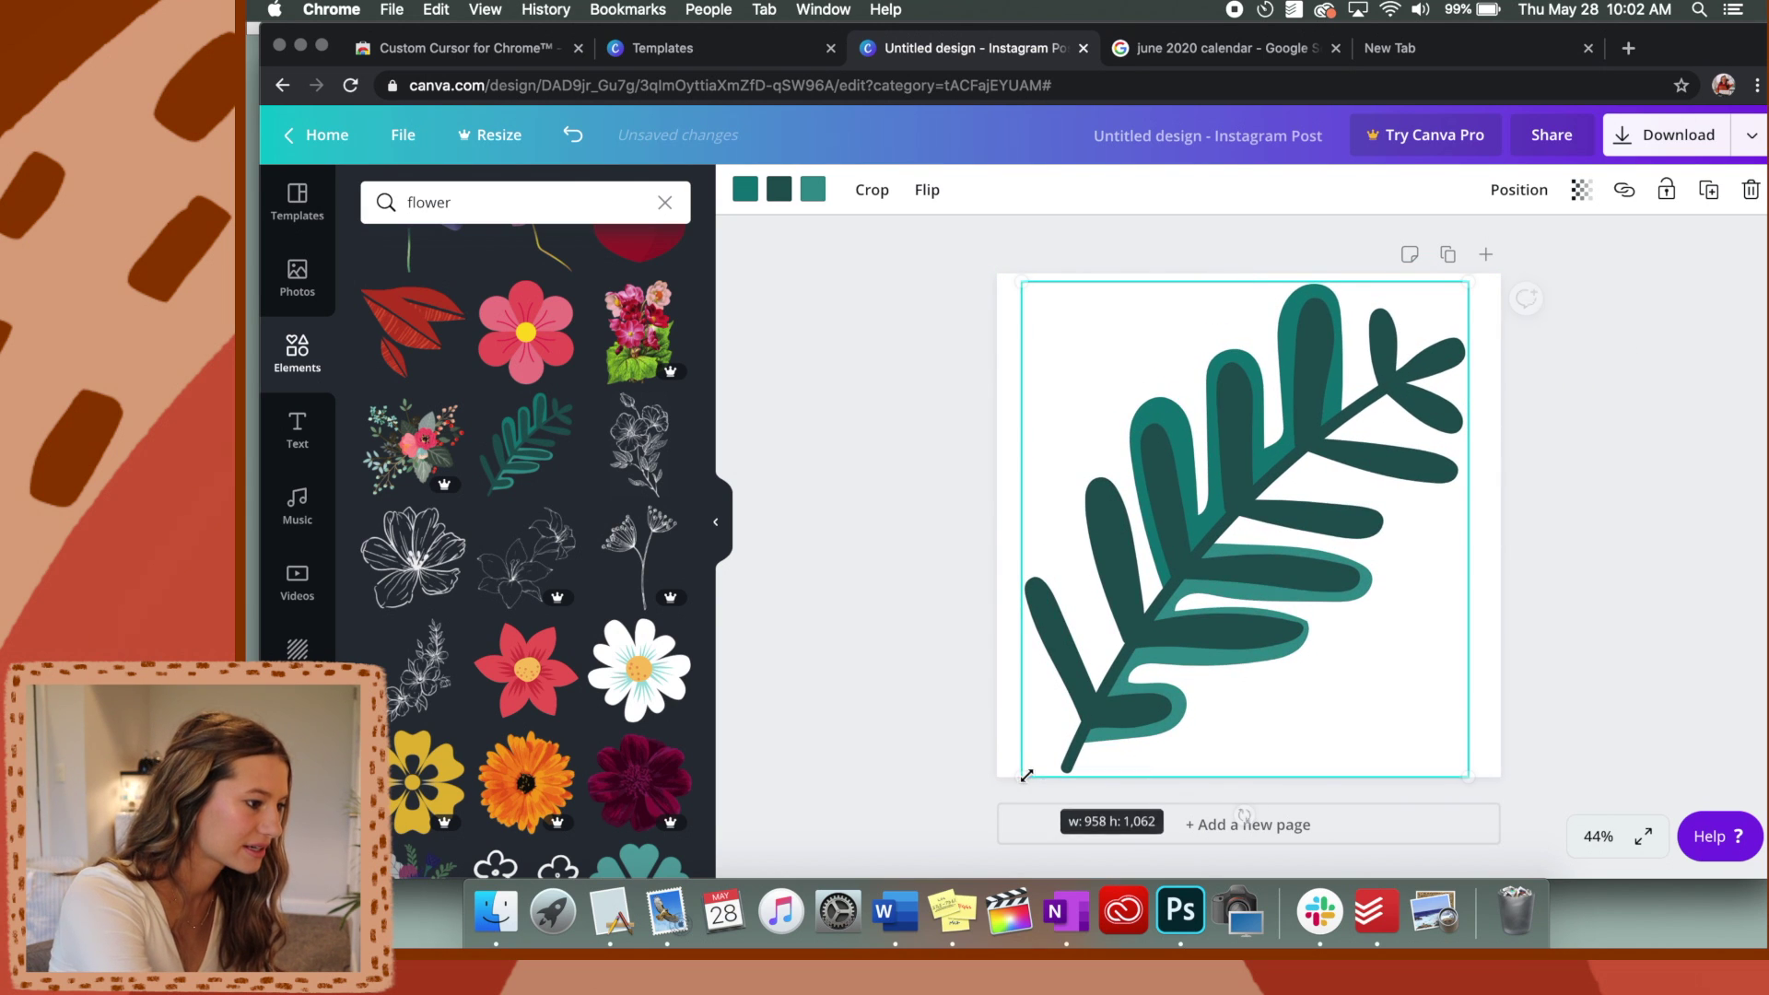
click(1559, 493)
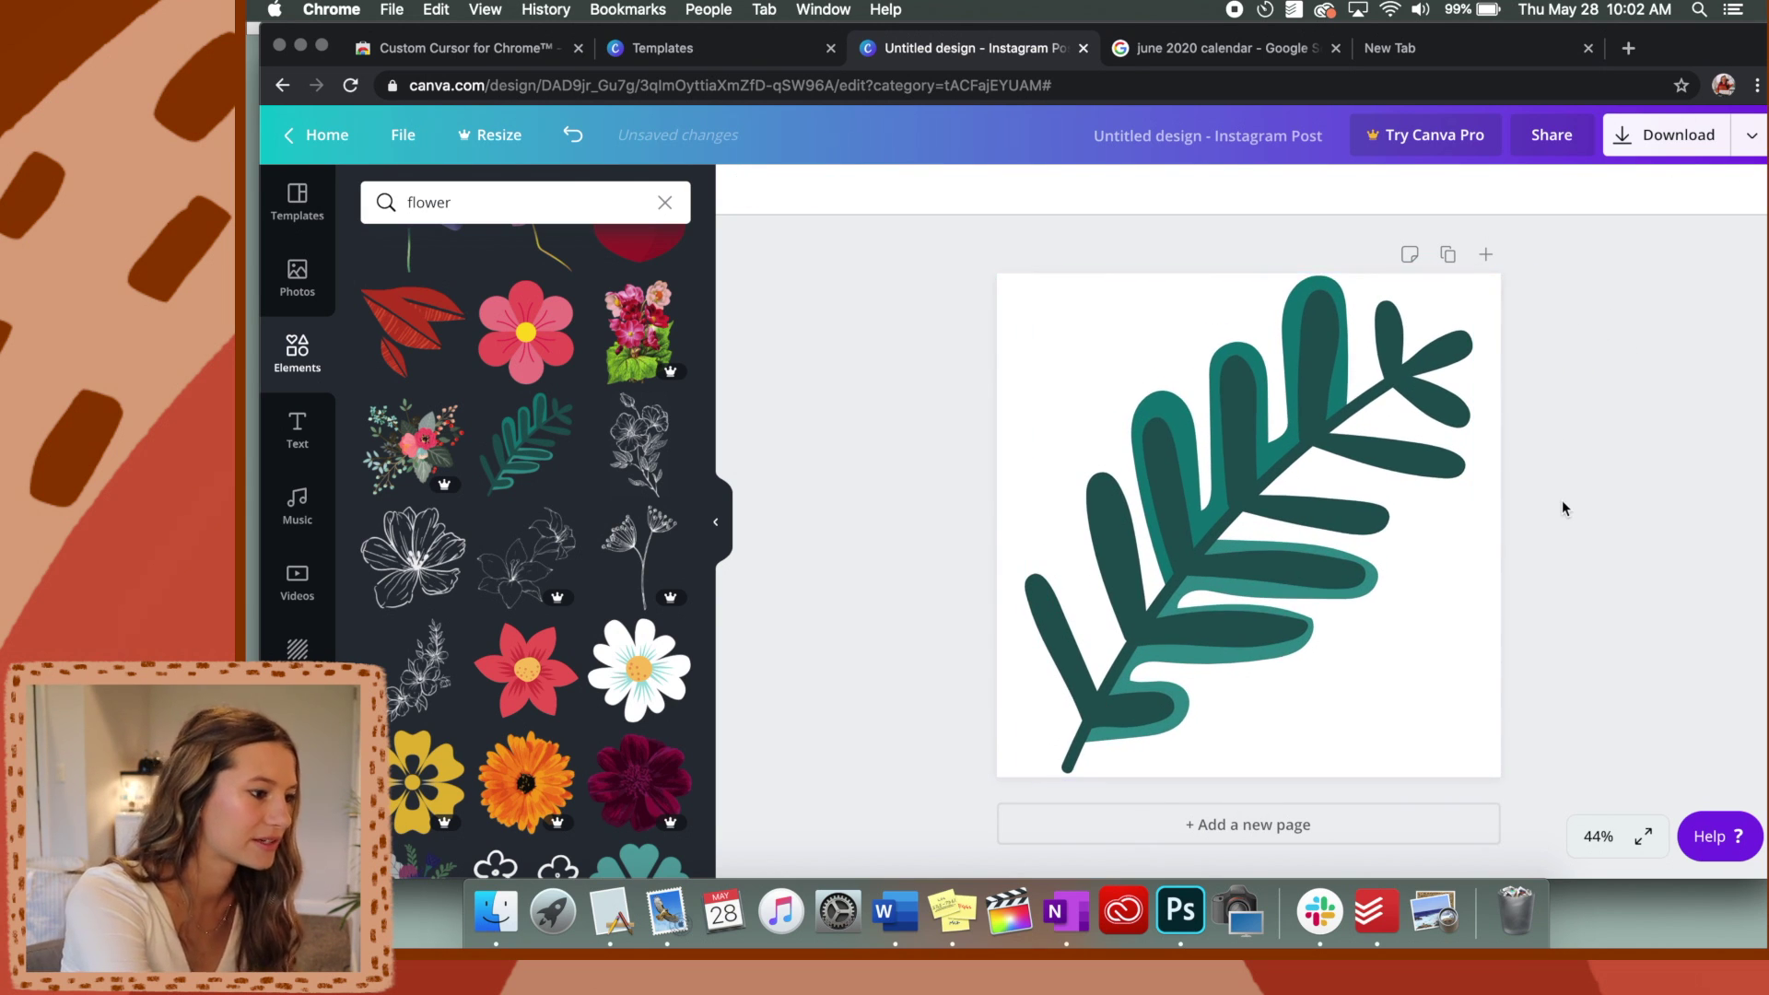
Download the branch design as a PNG to the desktop and minimize the Chrome window
click(1672, 134)
click(1627, 502)
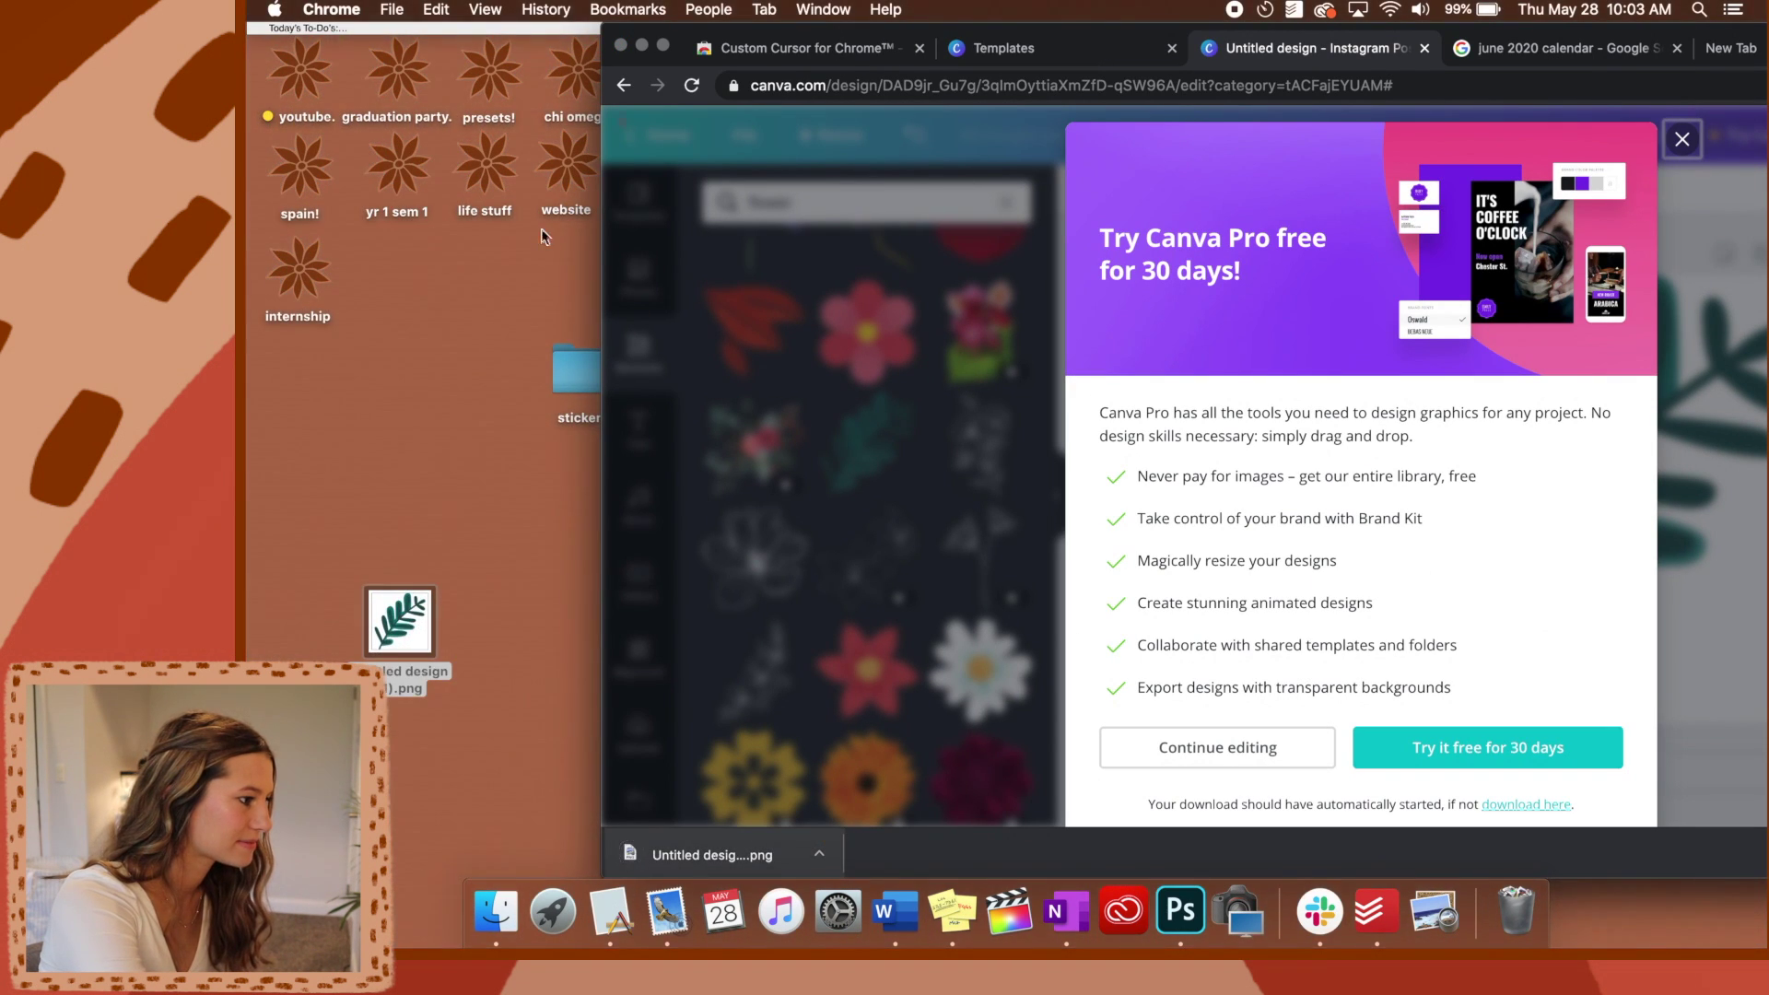
key(super+m)
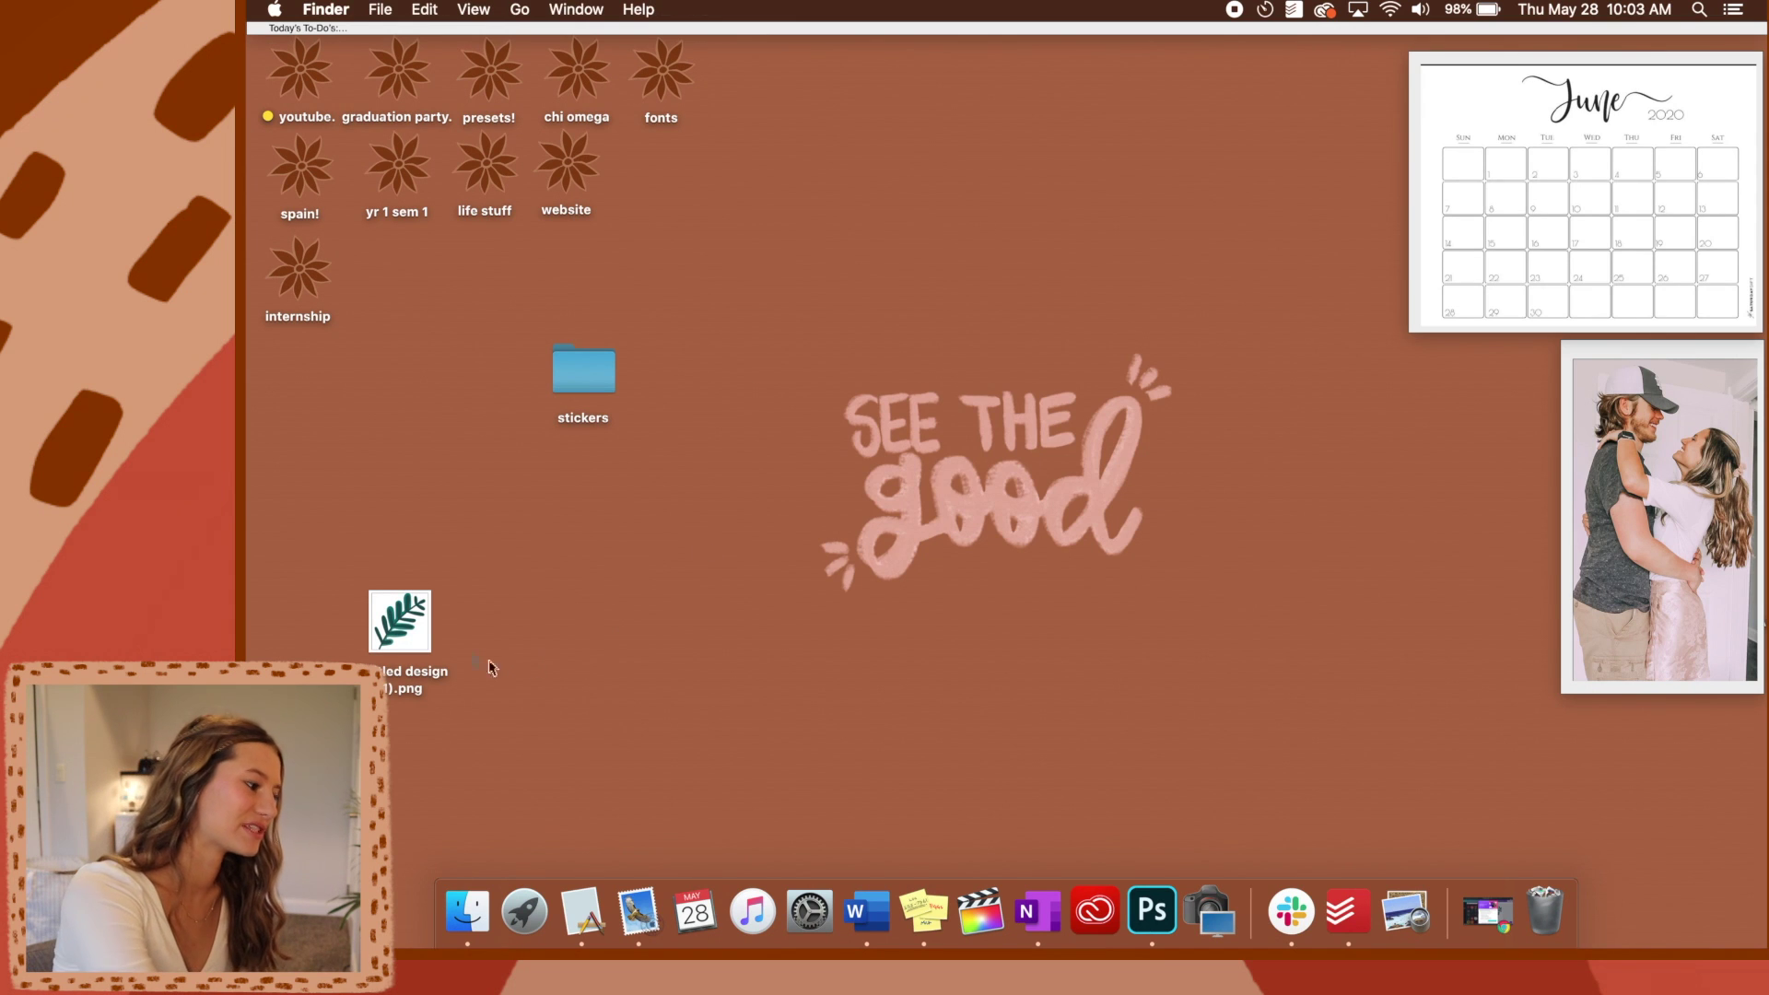
Open the downloaded branch PNG in Preview, cut out its white background with Instant Alpha, and close the image
double_click(417, 627)
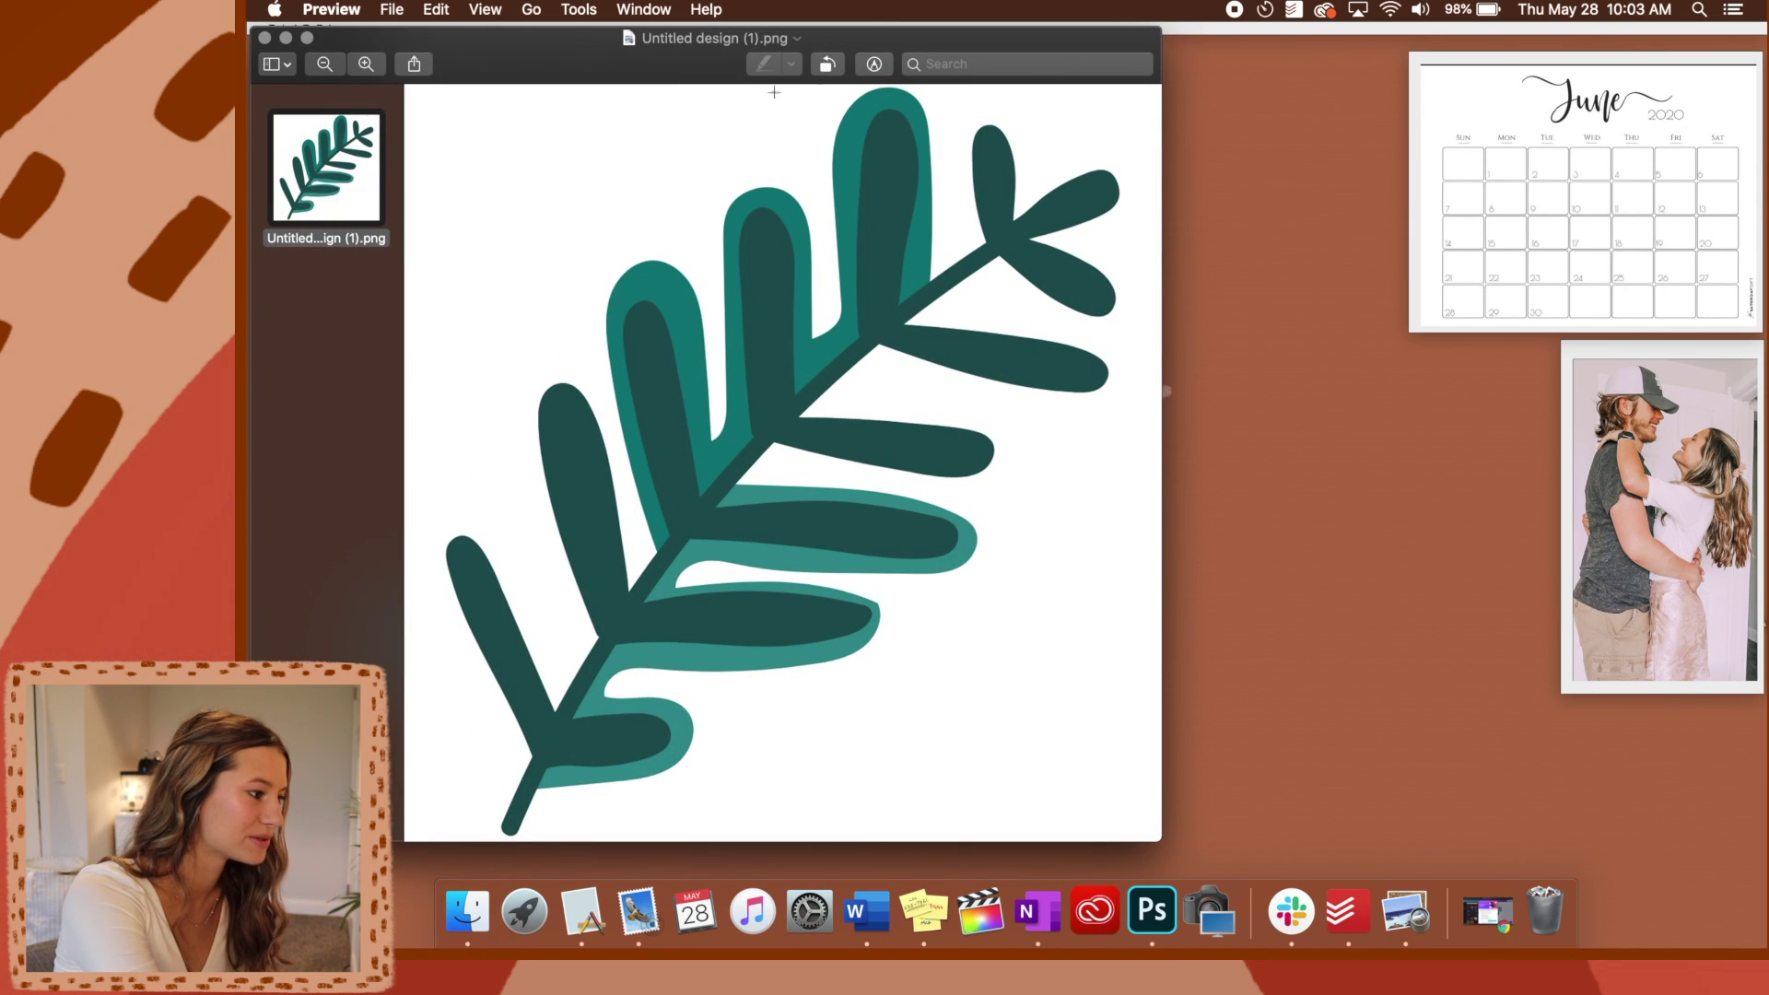
click(874, 64)
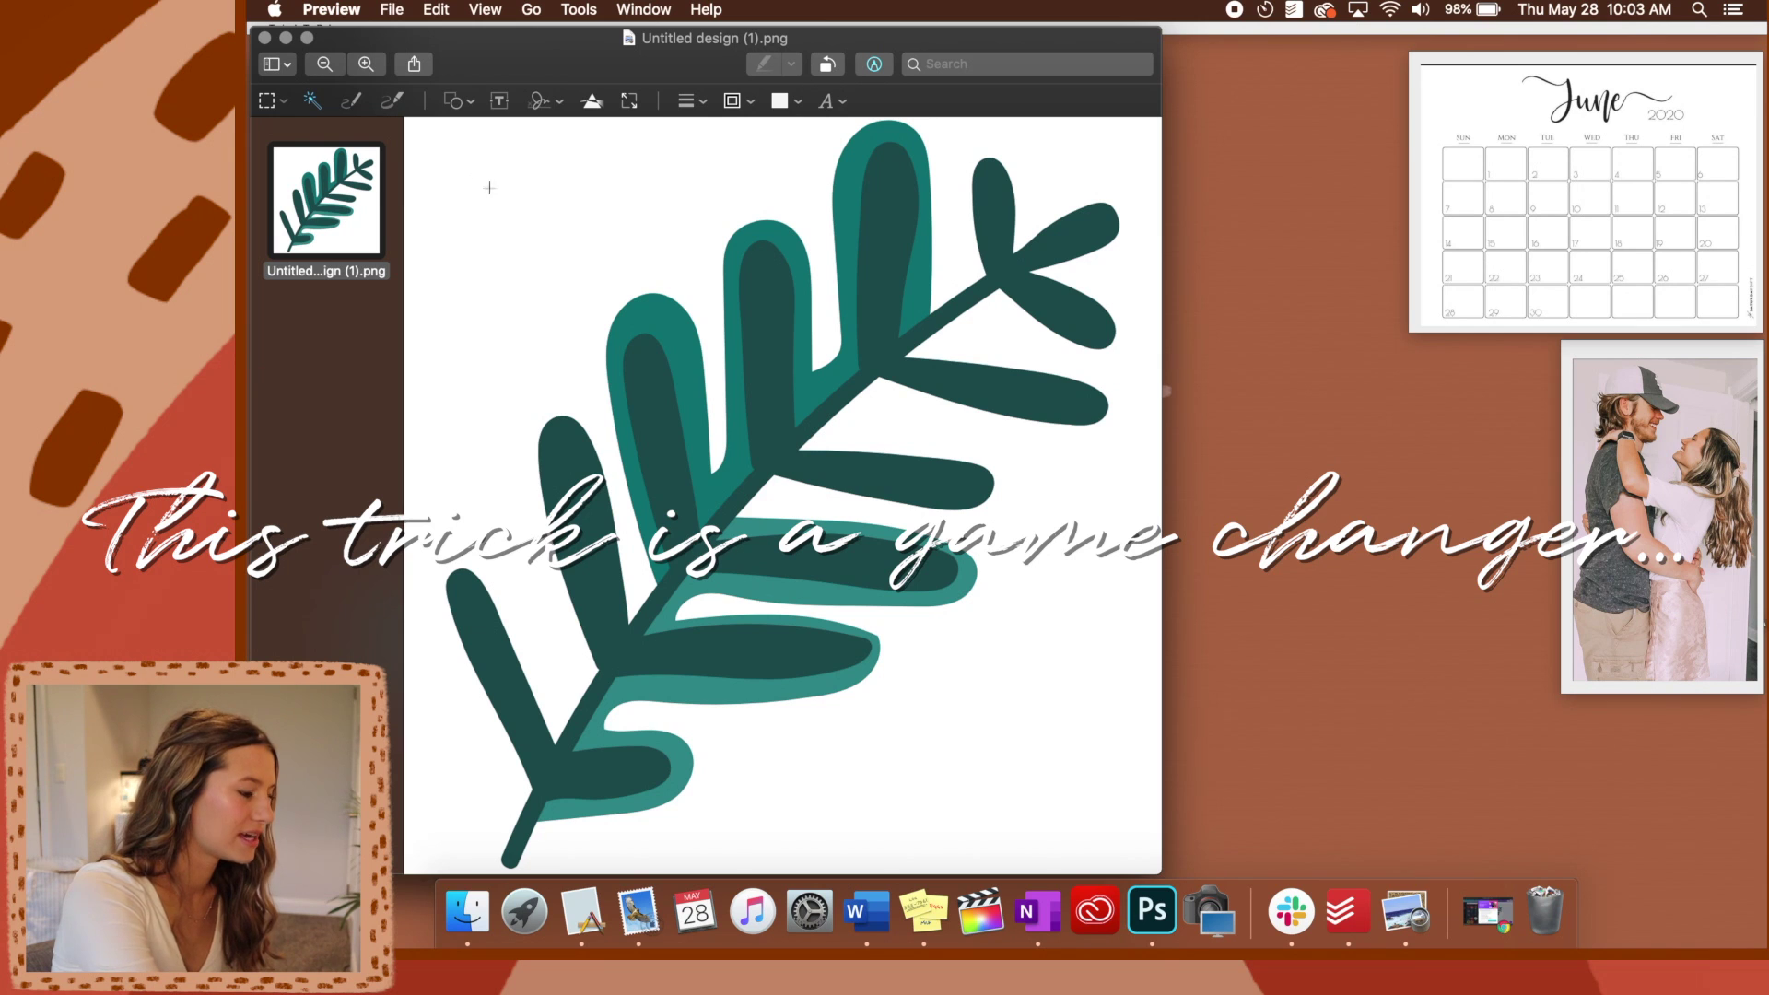
drag(490, 187, 551, 263)
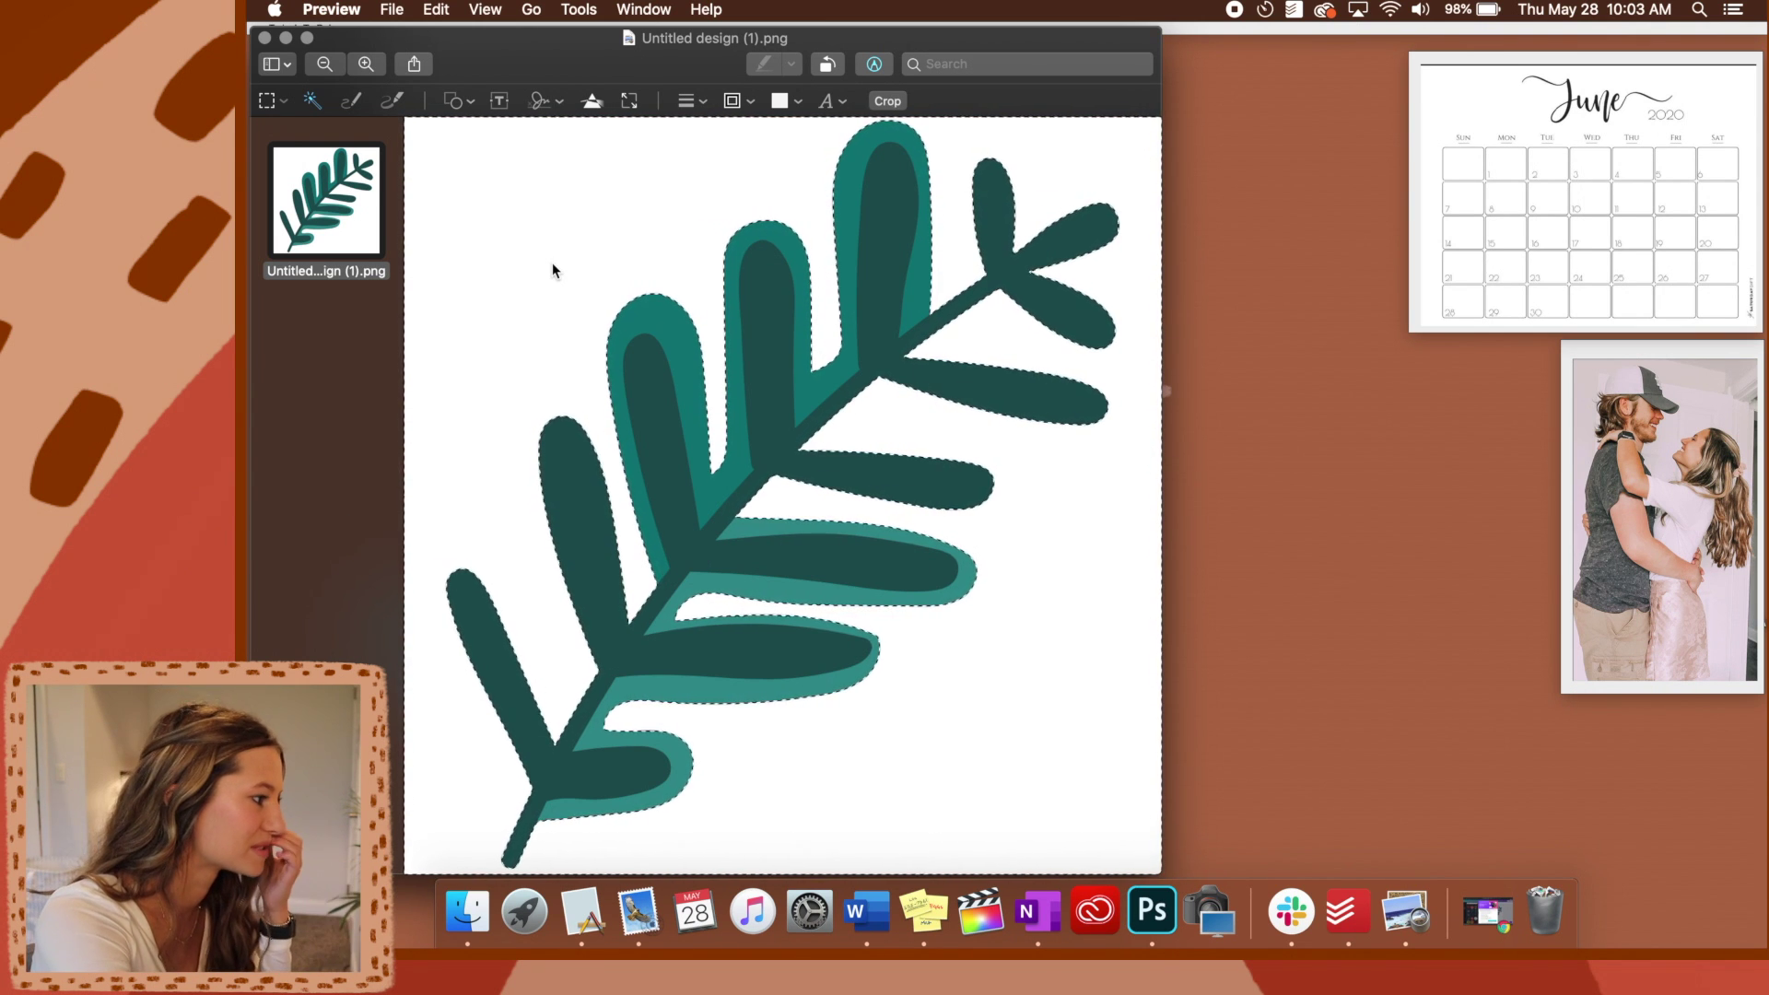
click(392, 10)
mouse_move(441, 10)
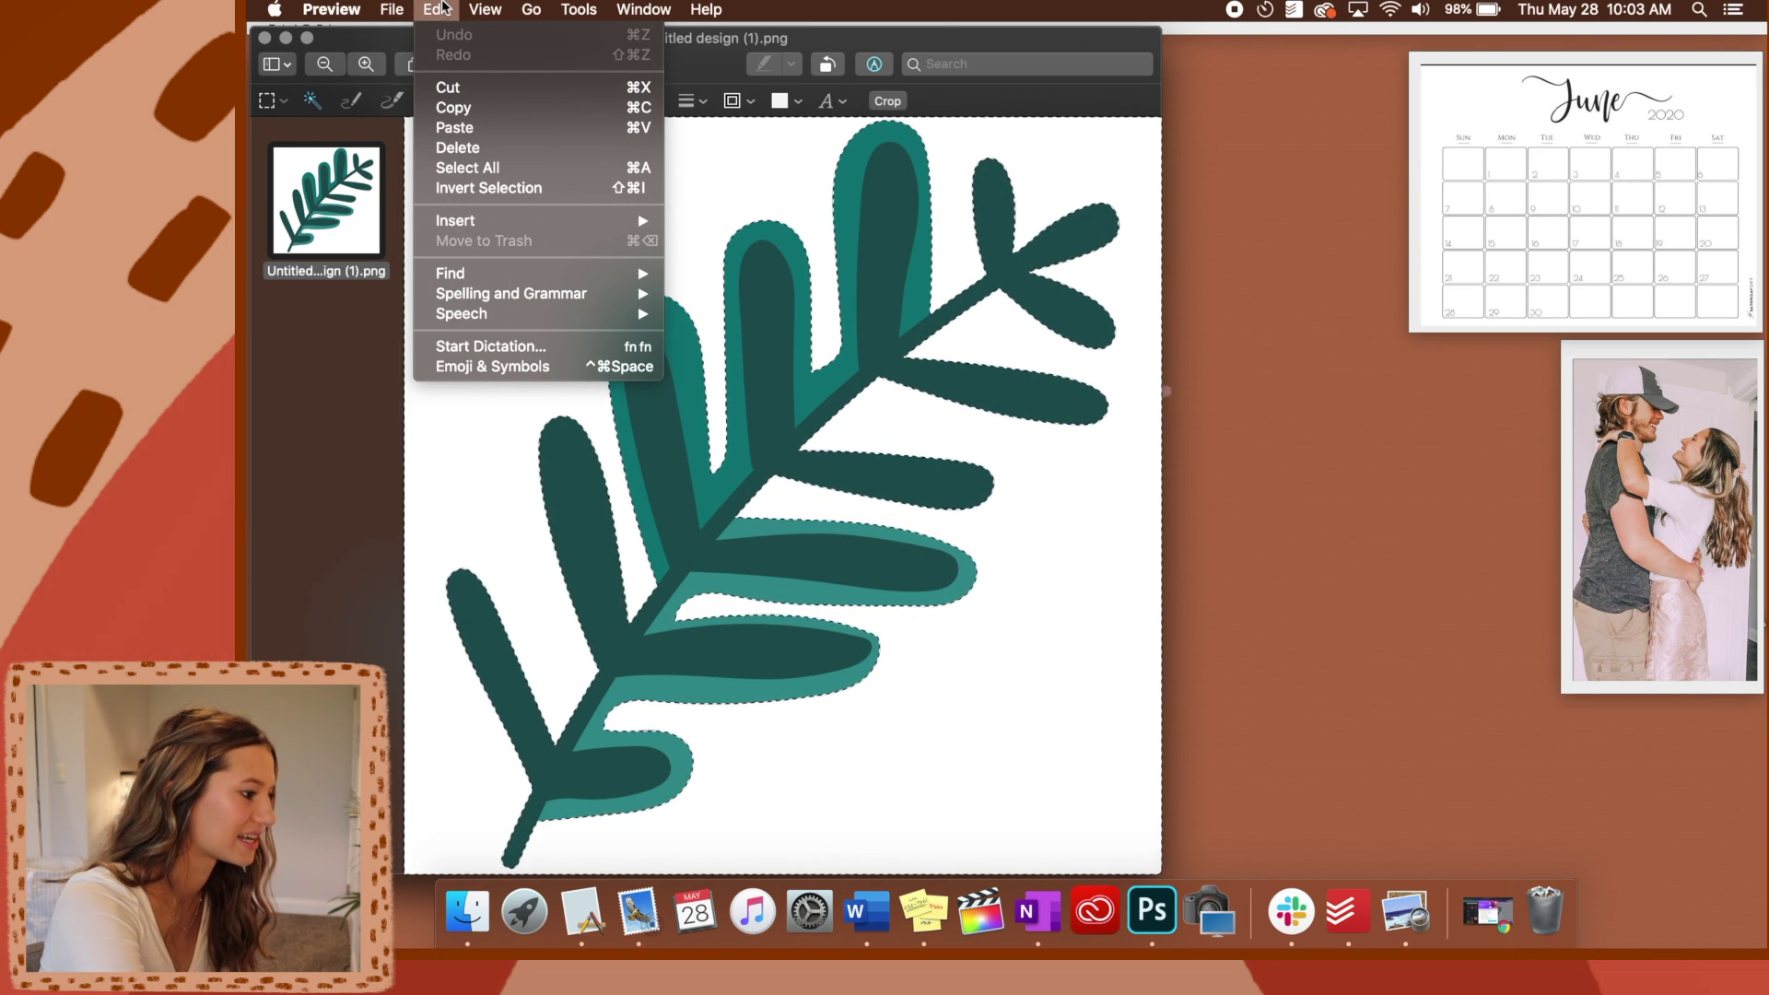
click(484, 88)
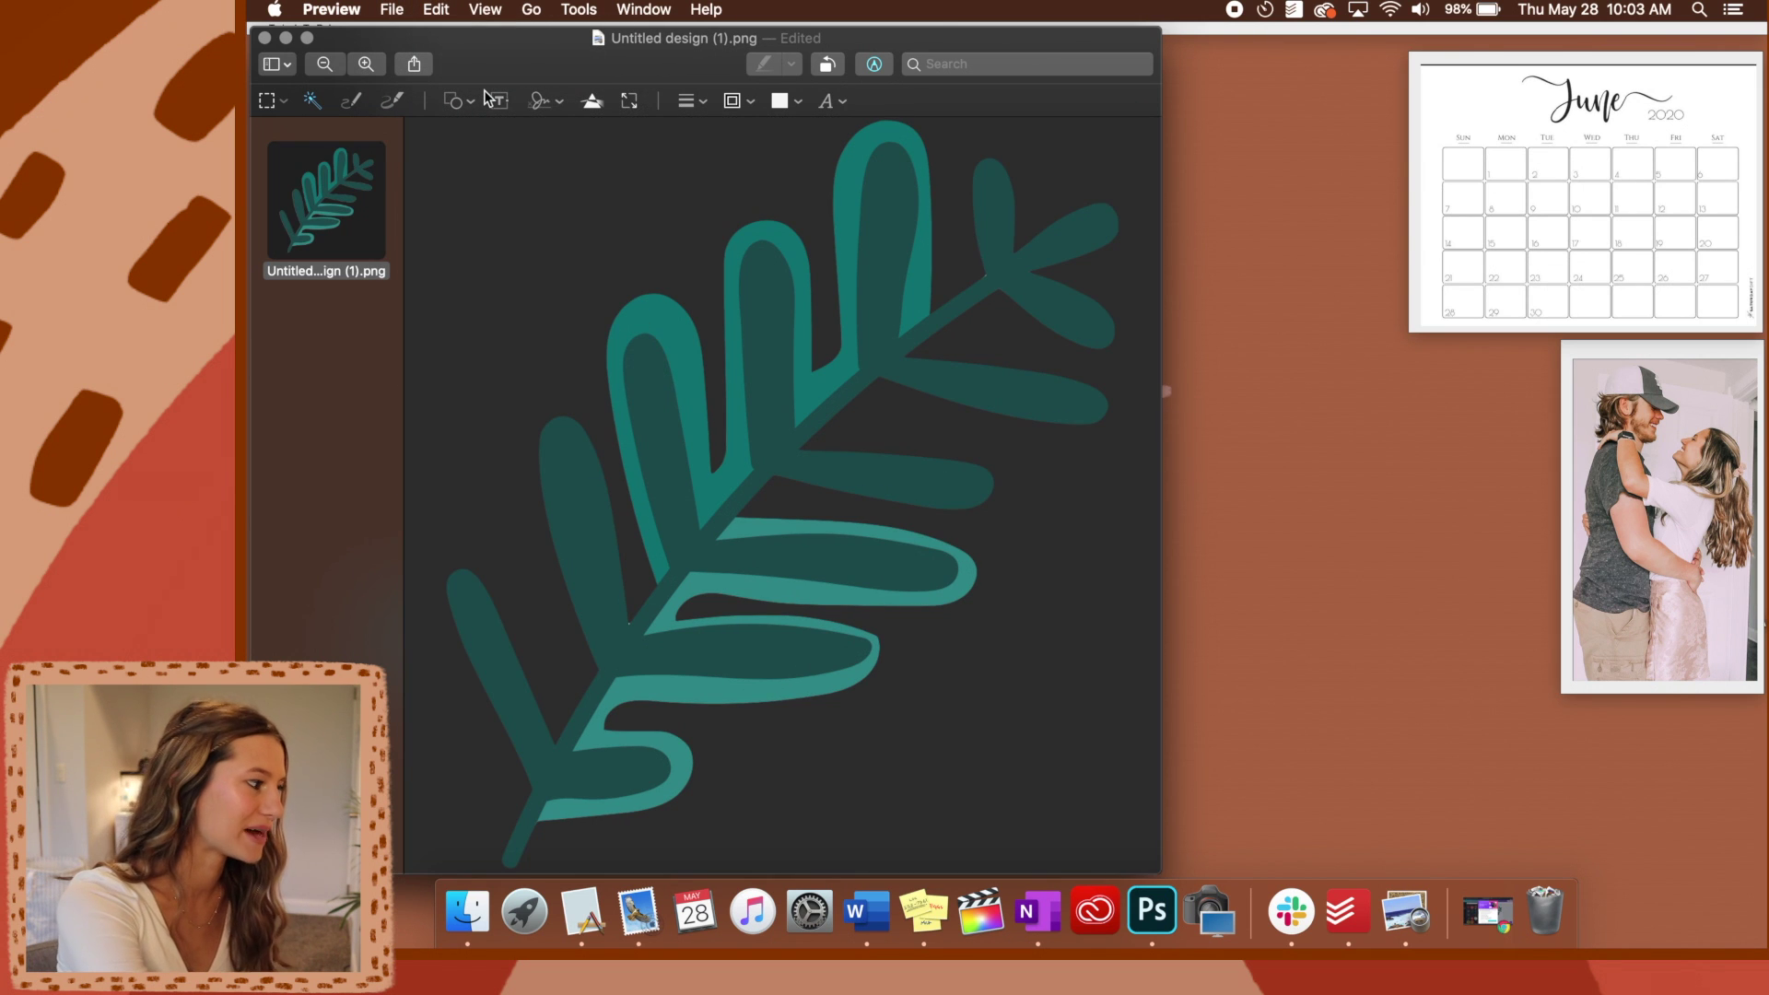
click(263, 38)
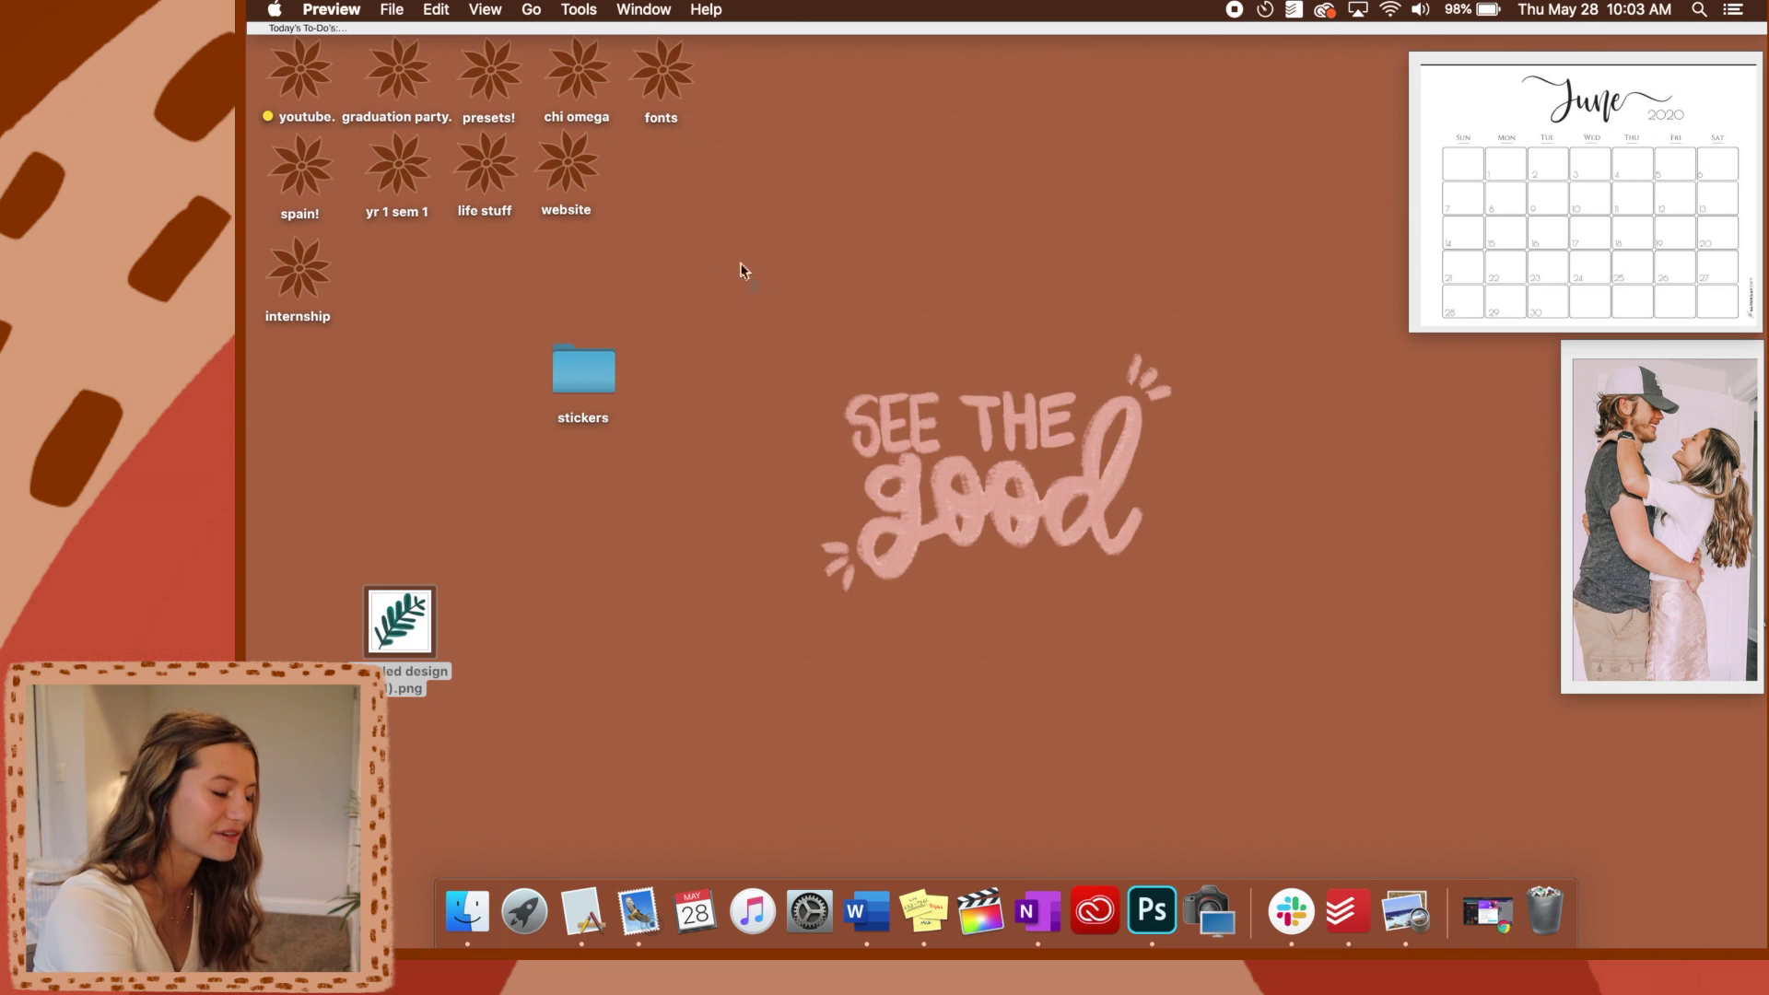
Use the cut-out green branch from the PNG as the stickers folder's custom icon, and close the folder info and image windows
click(761, 306)
double_click(380, 622)
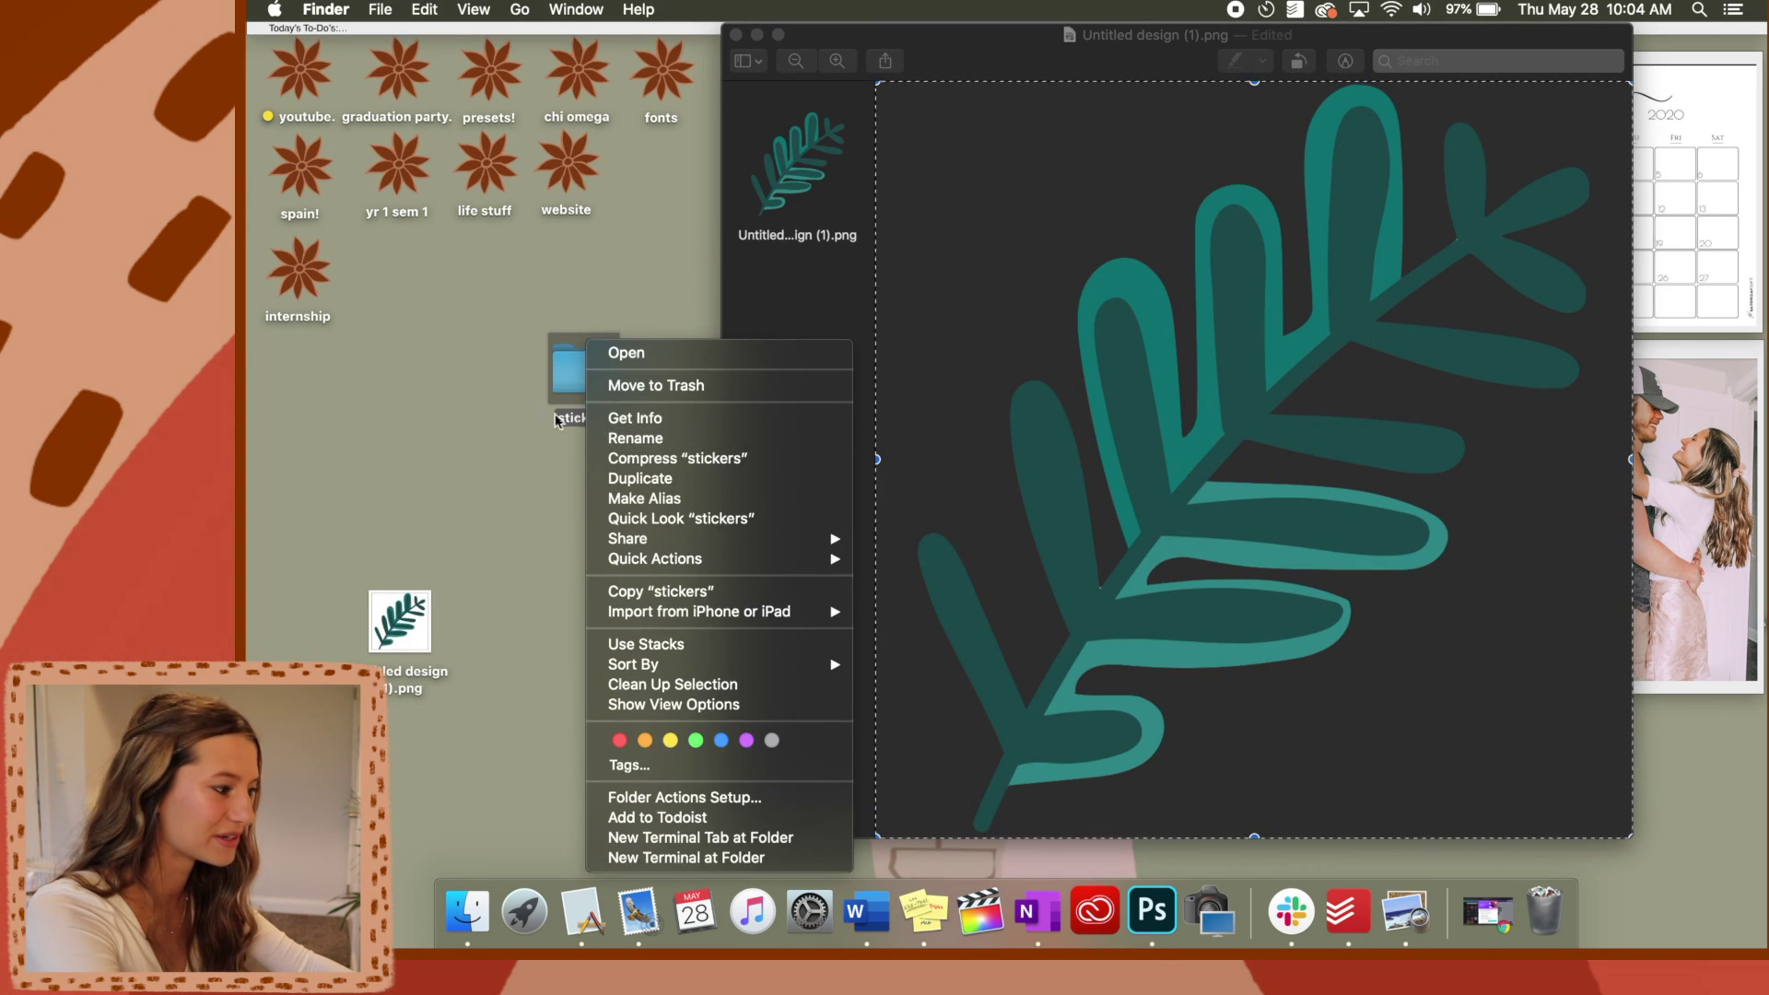
key(Escape)
right_click(581, 372)
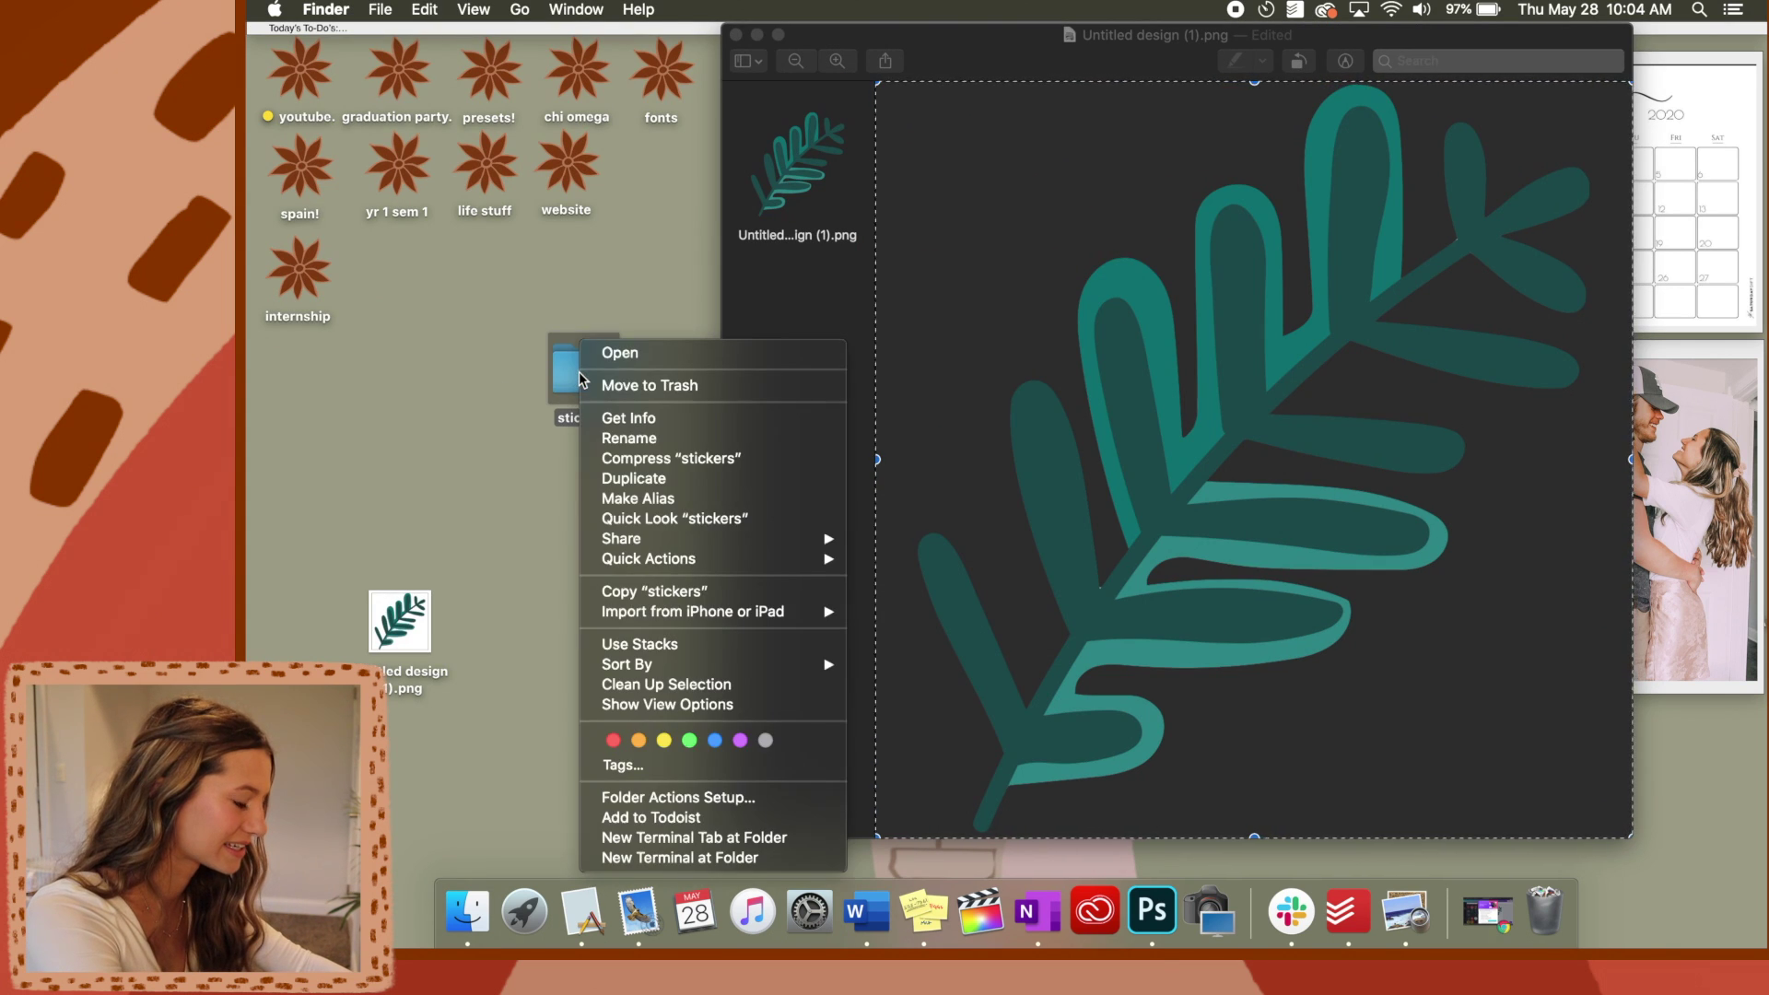
click(634, 417)
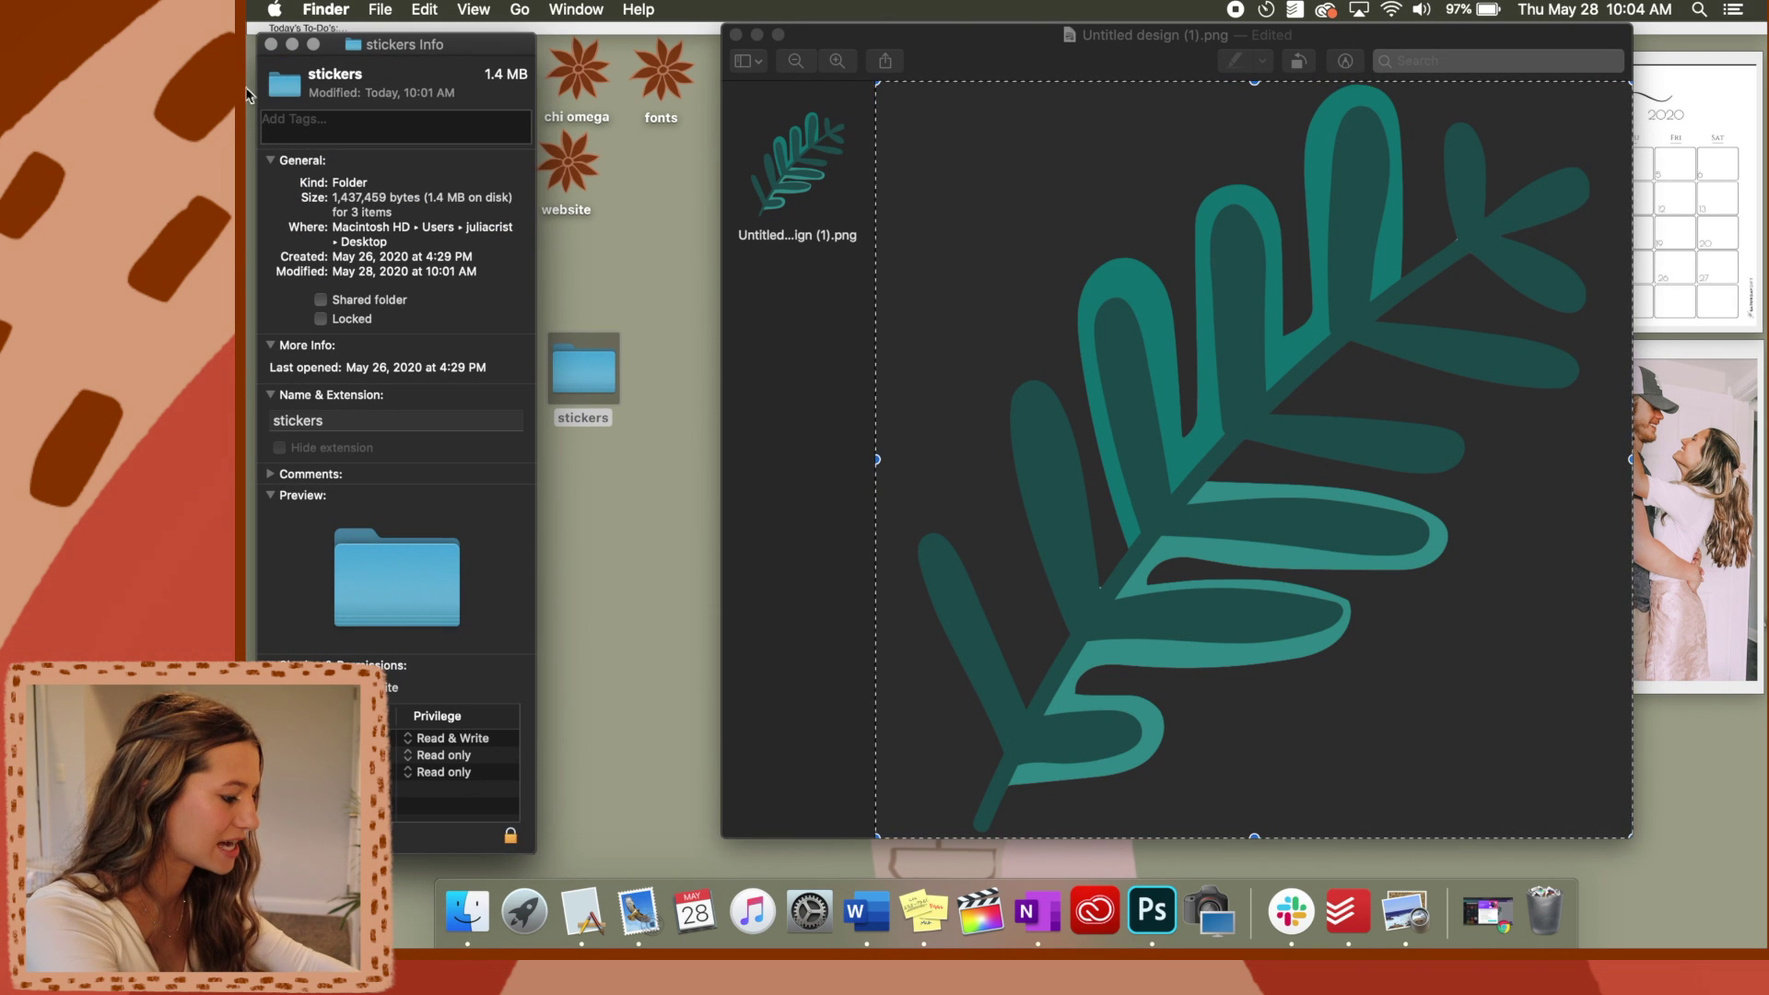
click(286, 85)
key(super+v)
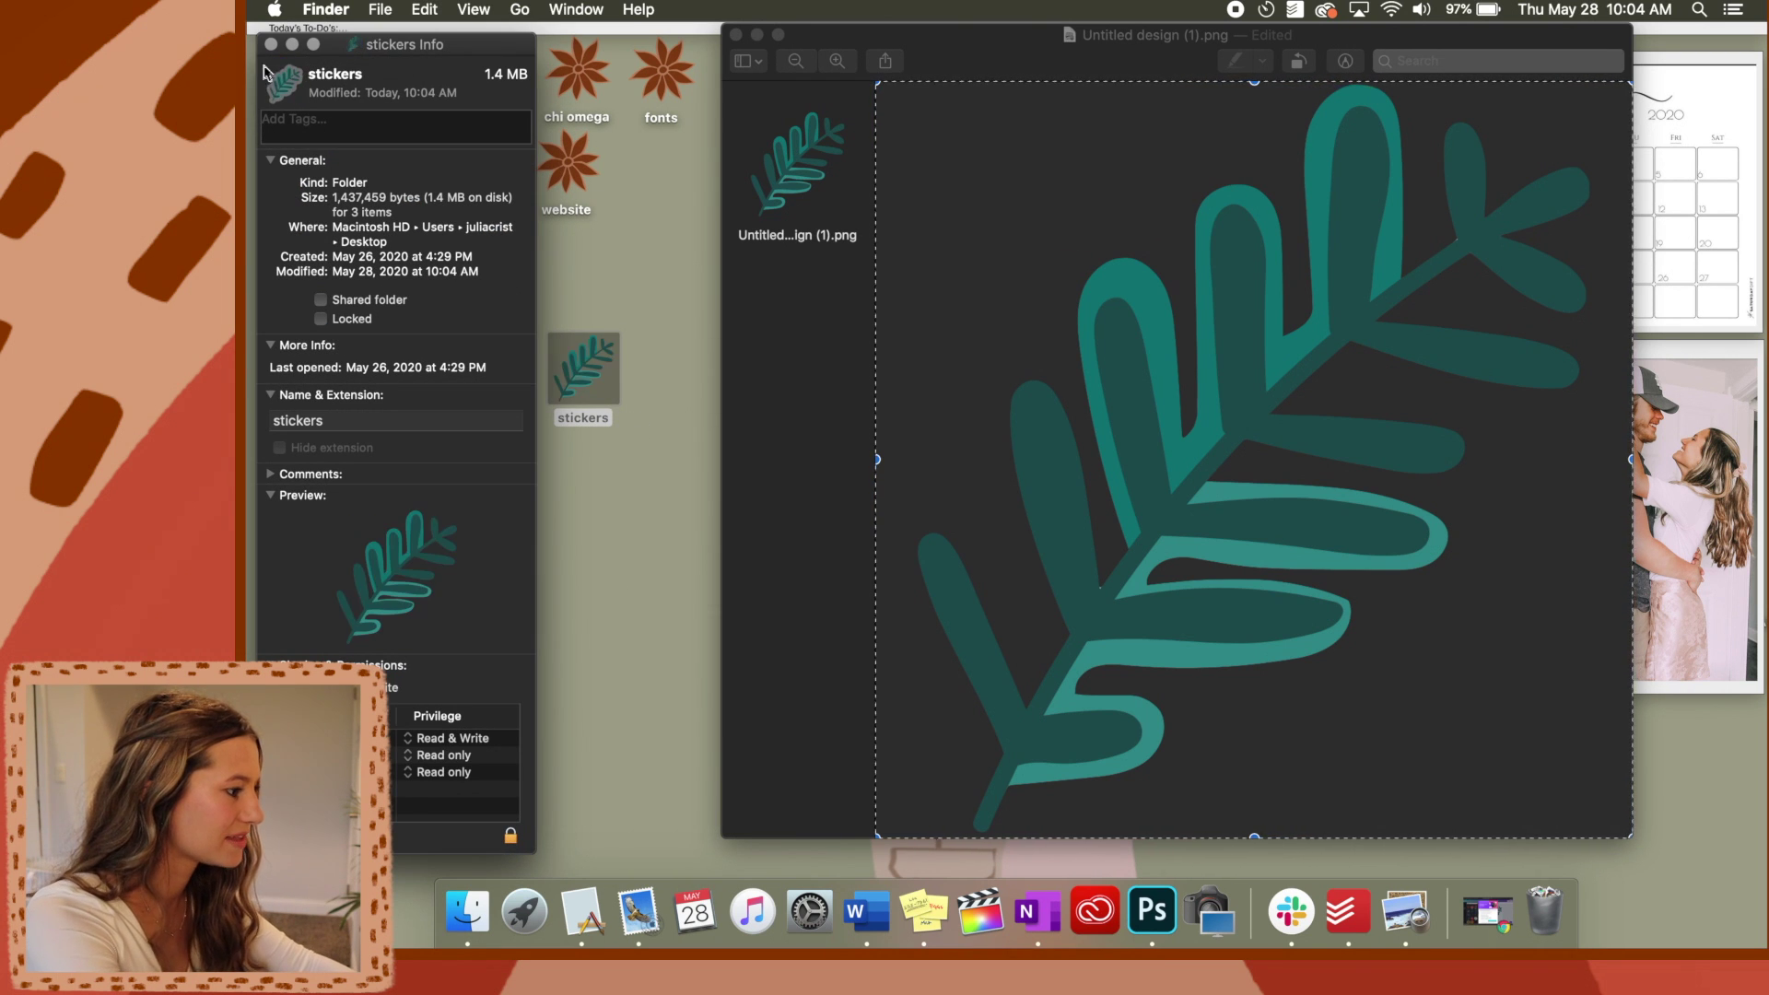
key(super+w)
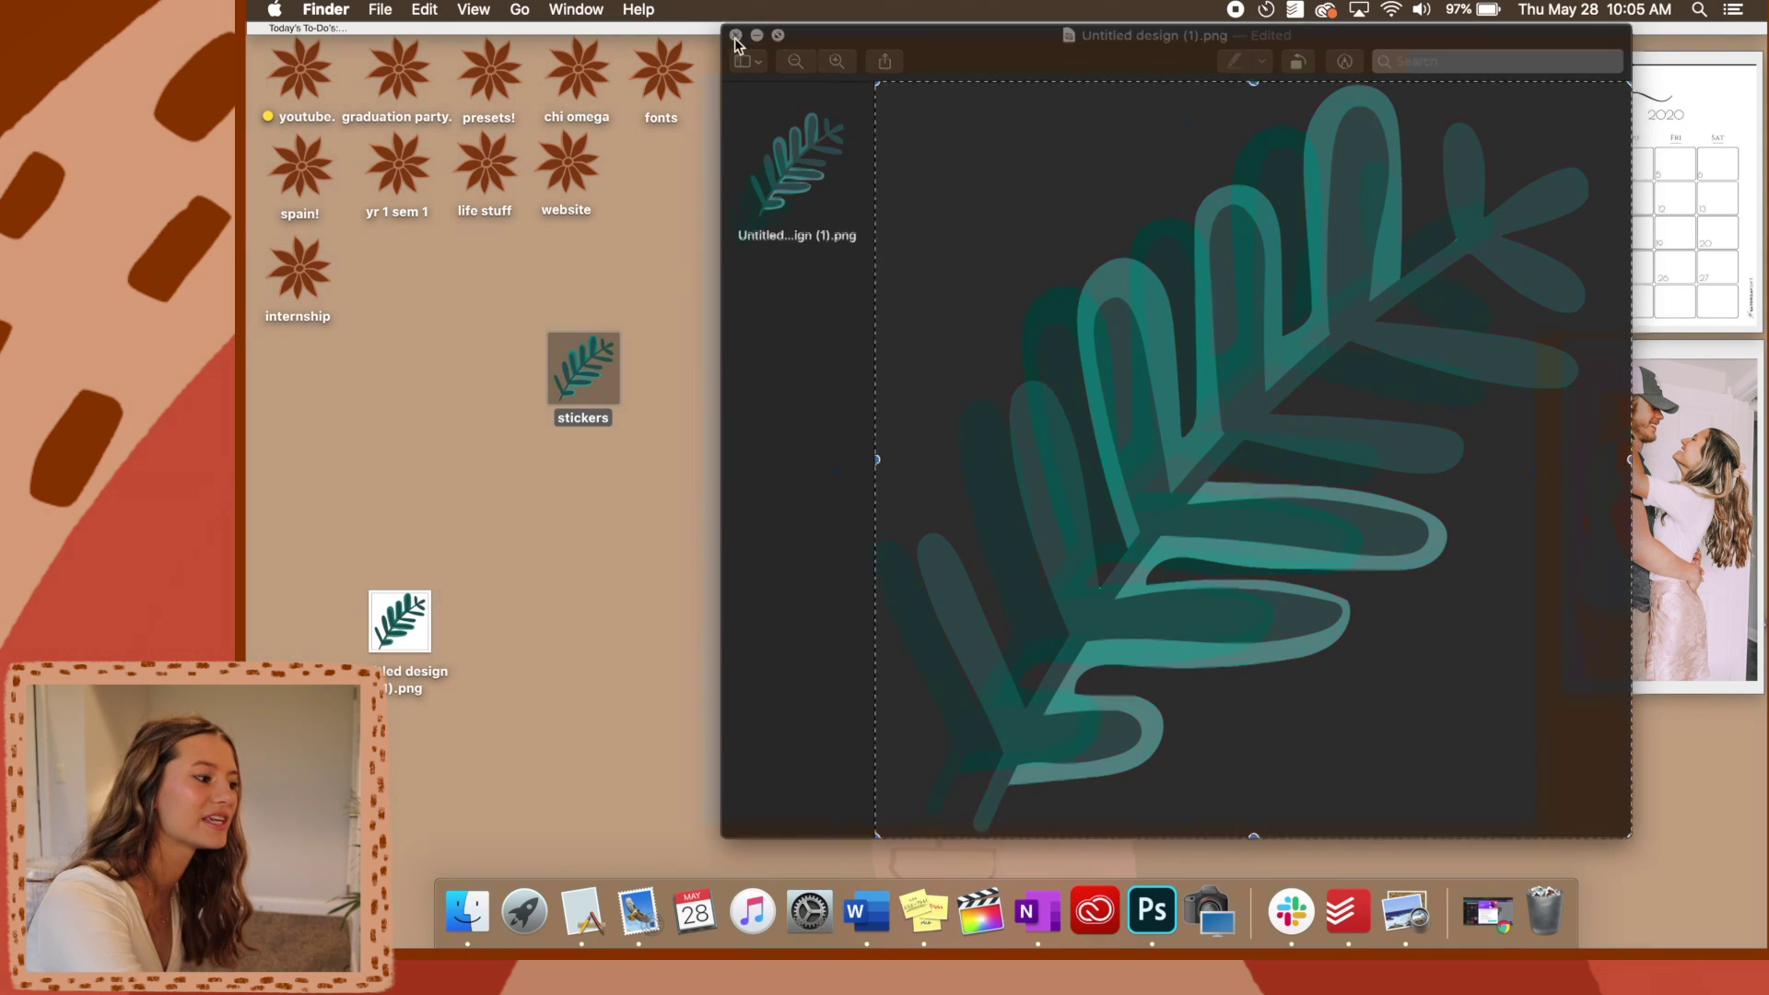
click(735, 34)
click(846, 314)
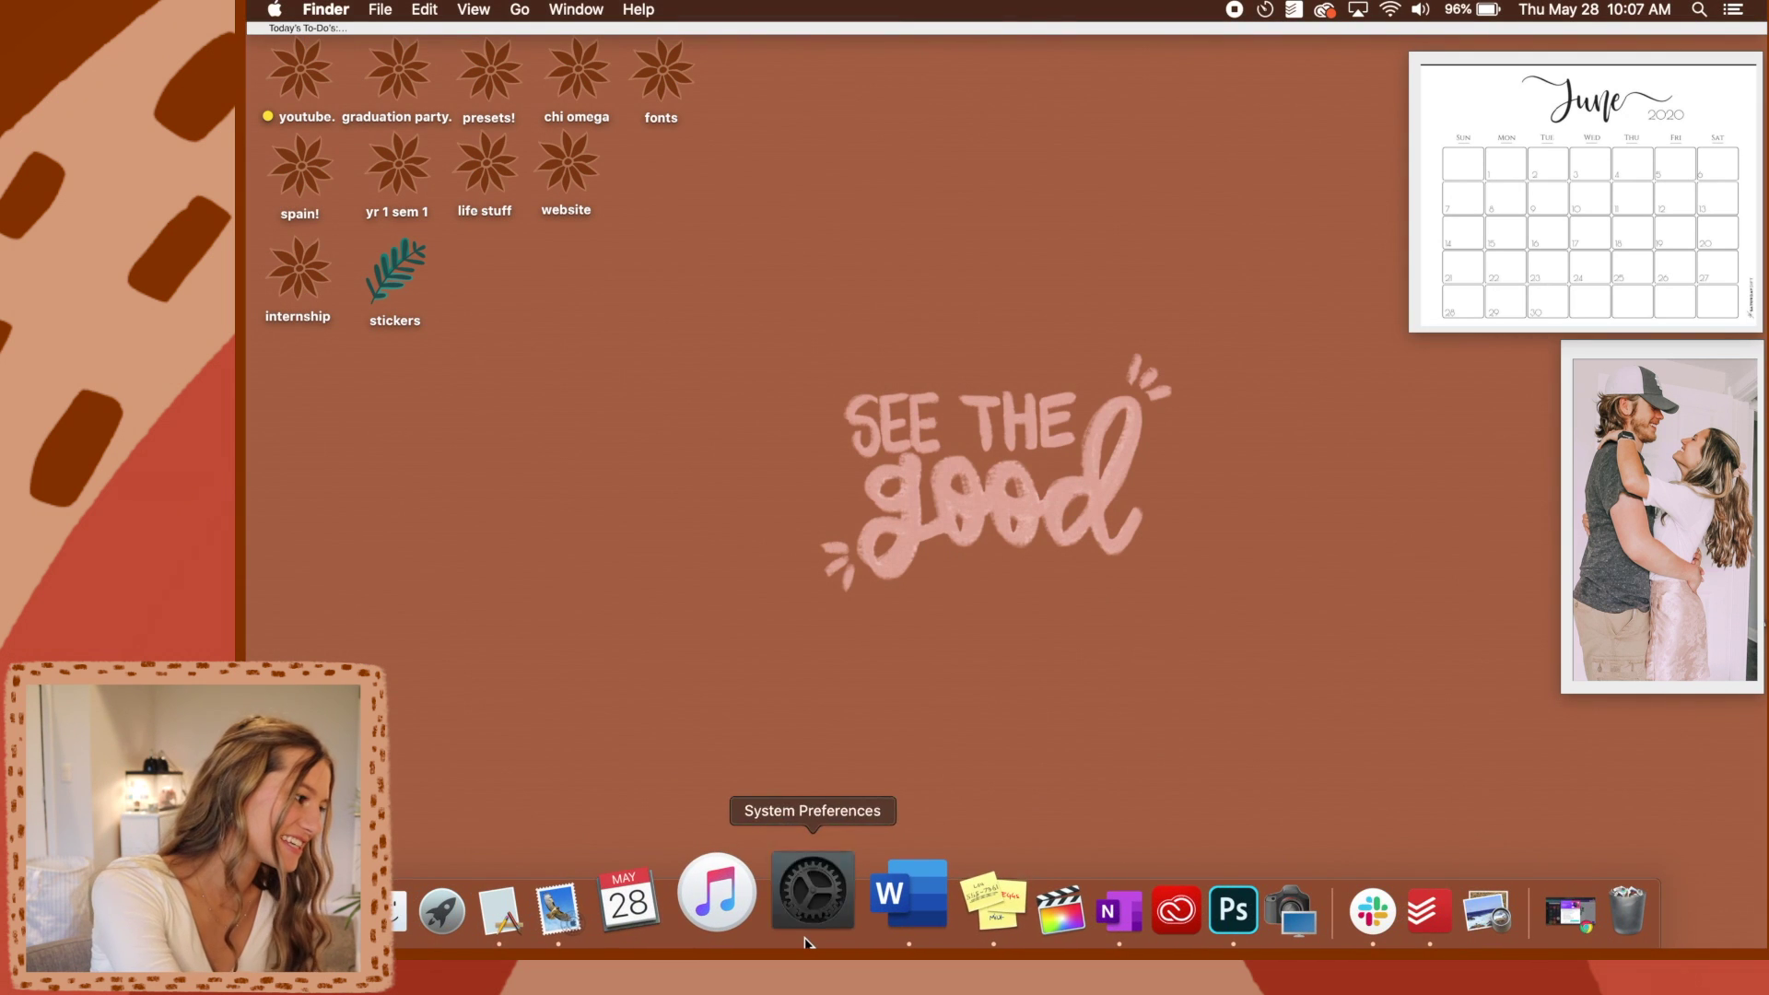
Try the Light appearance in the General system preferences and switch back to Dark
click(805, 939)
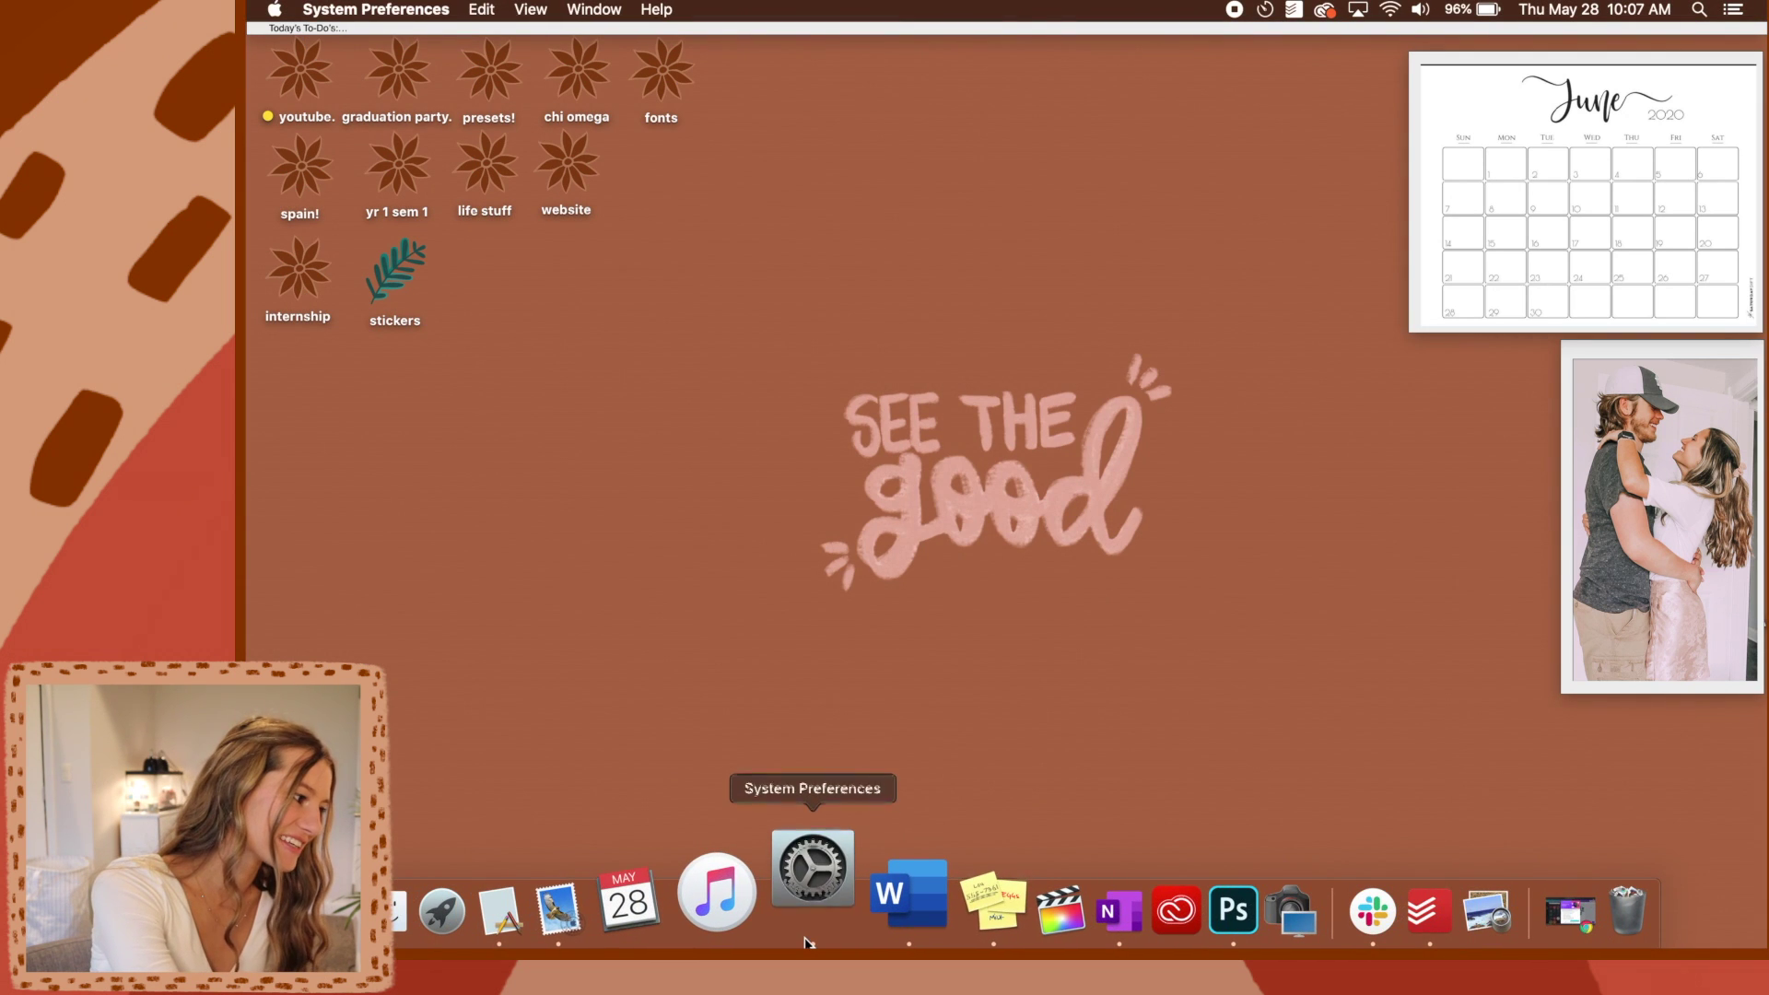
click(652, 322)
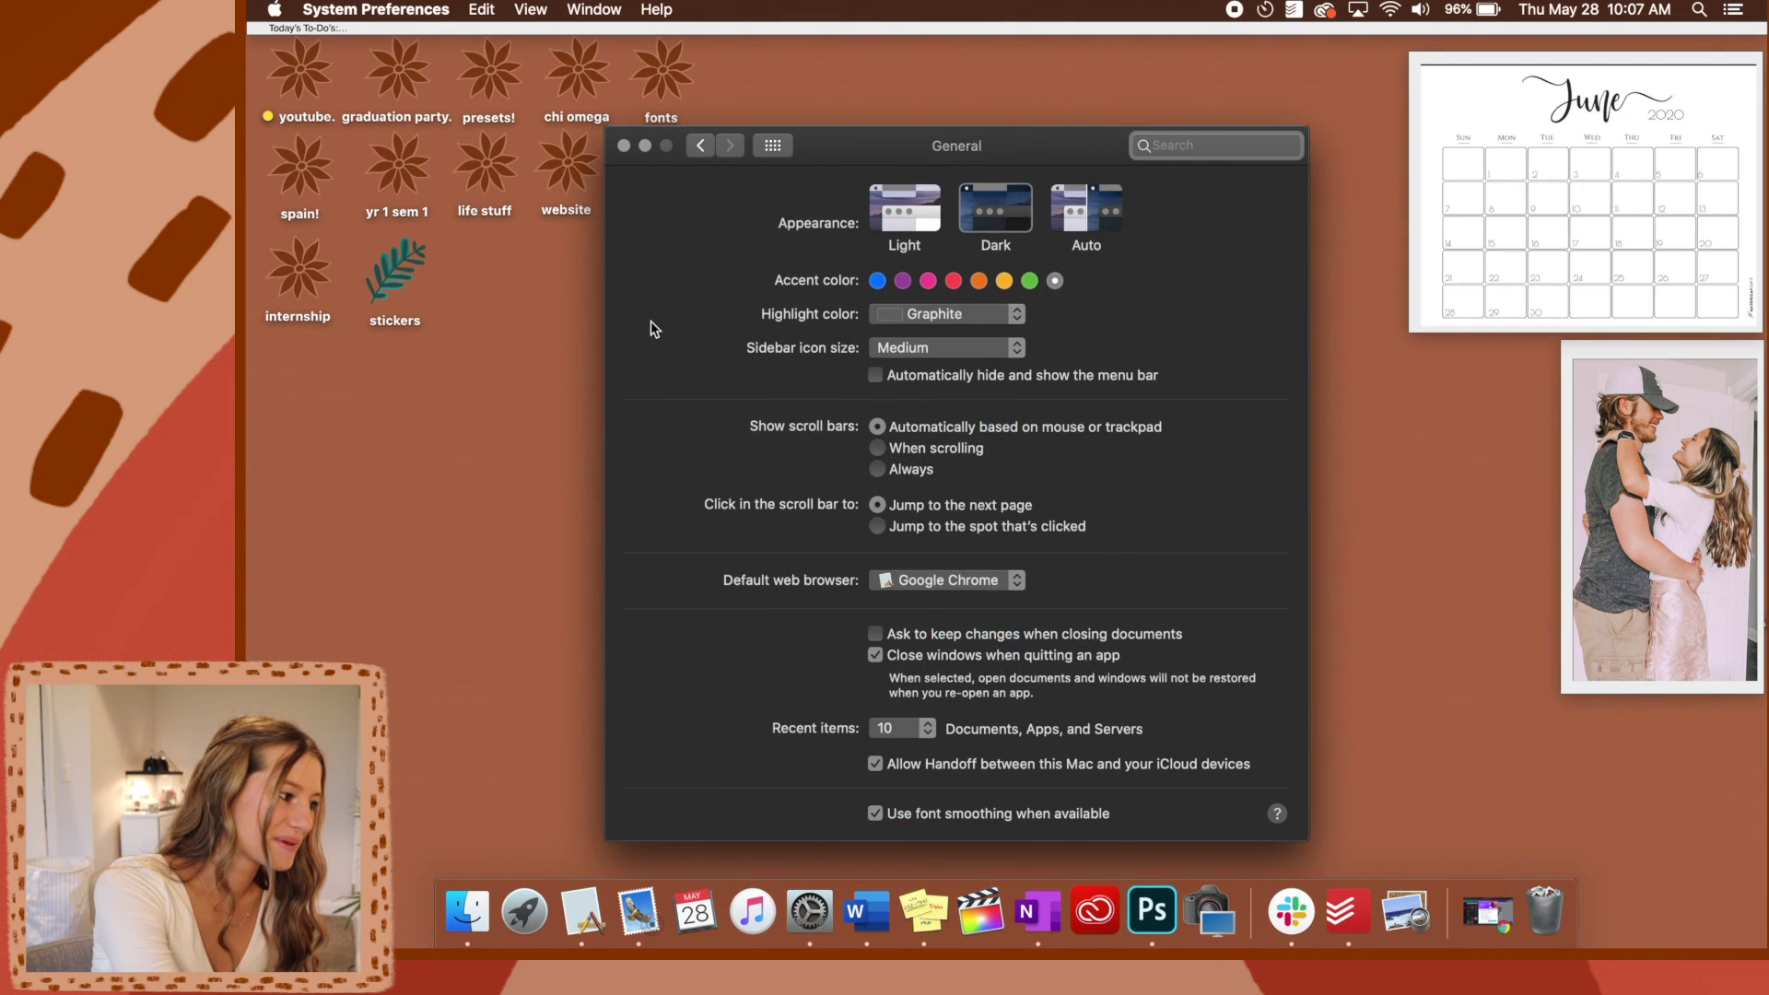
click(906, 218)
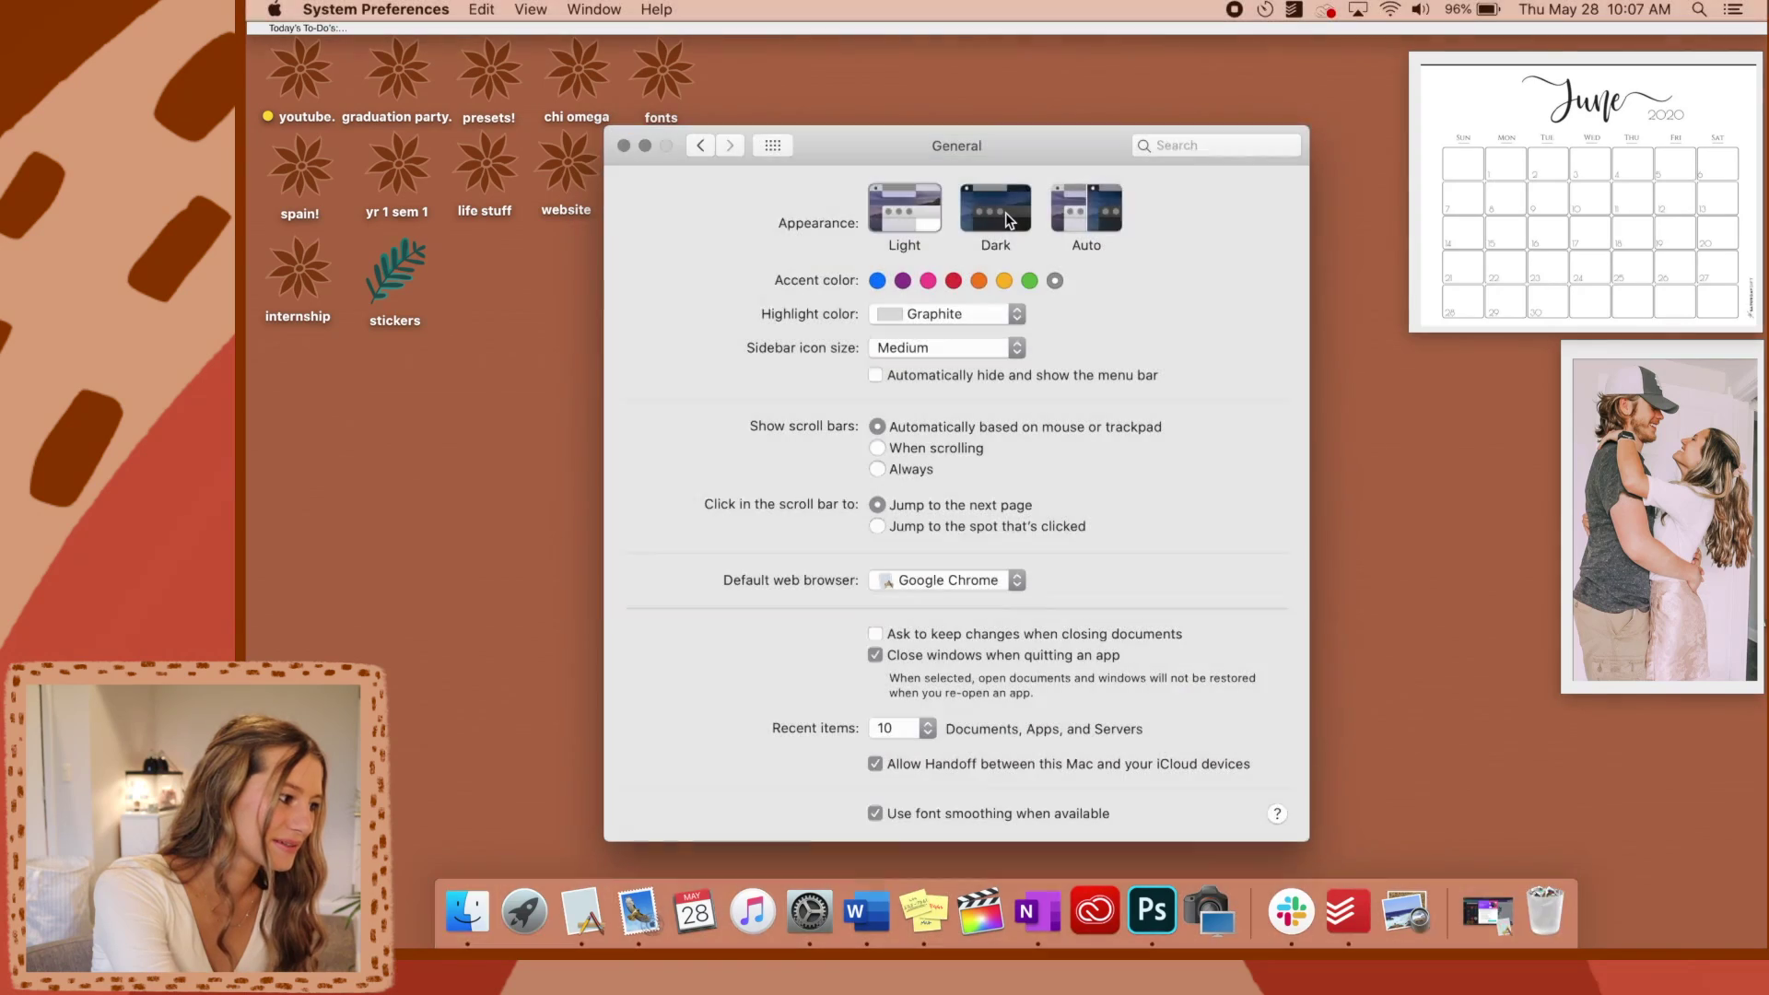
click(1005, 212)
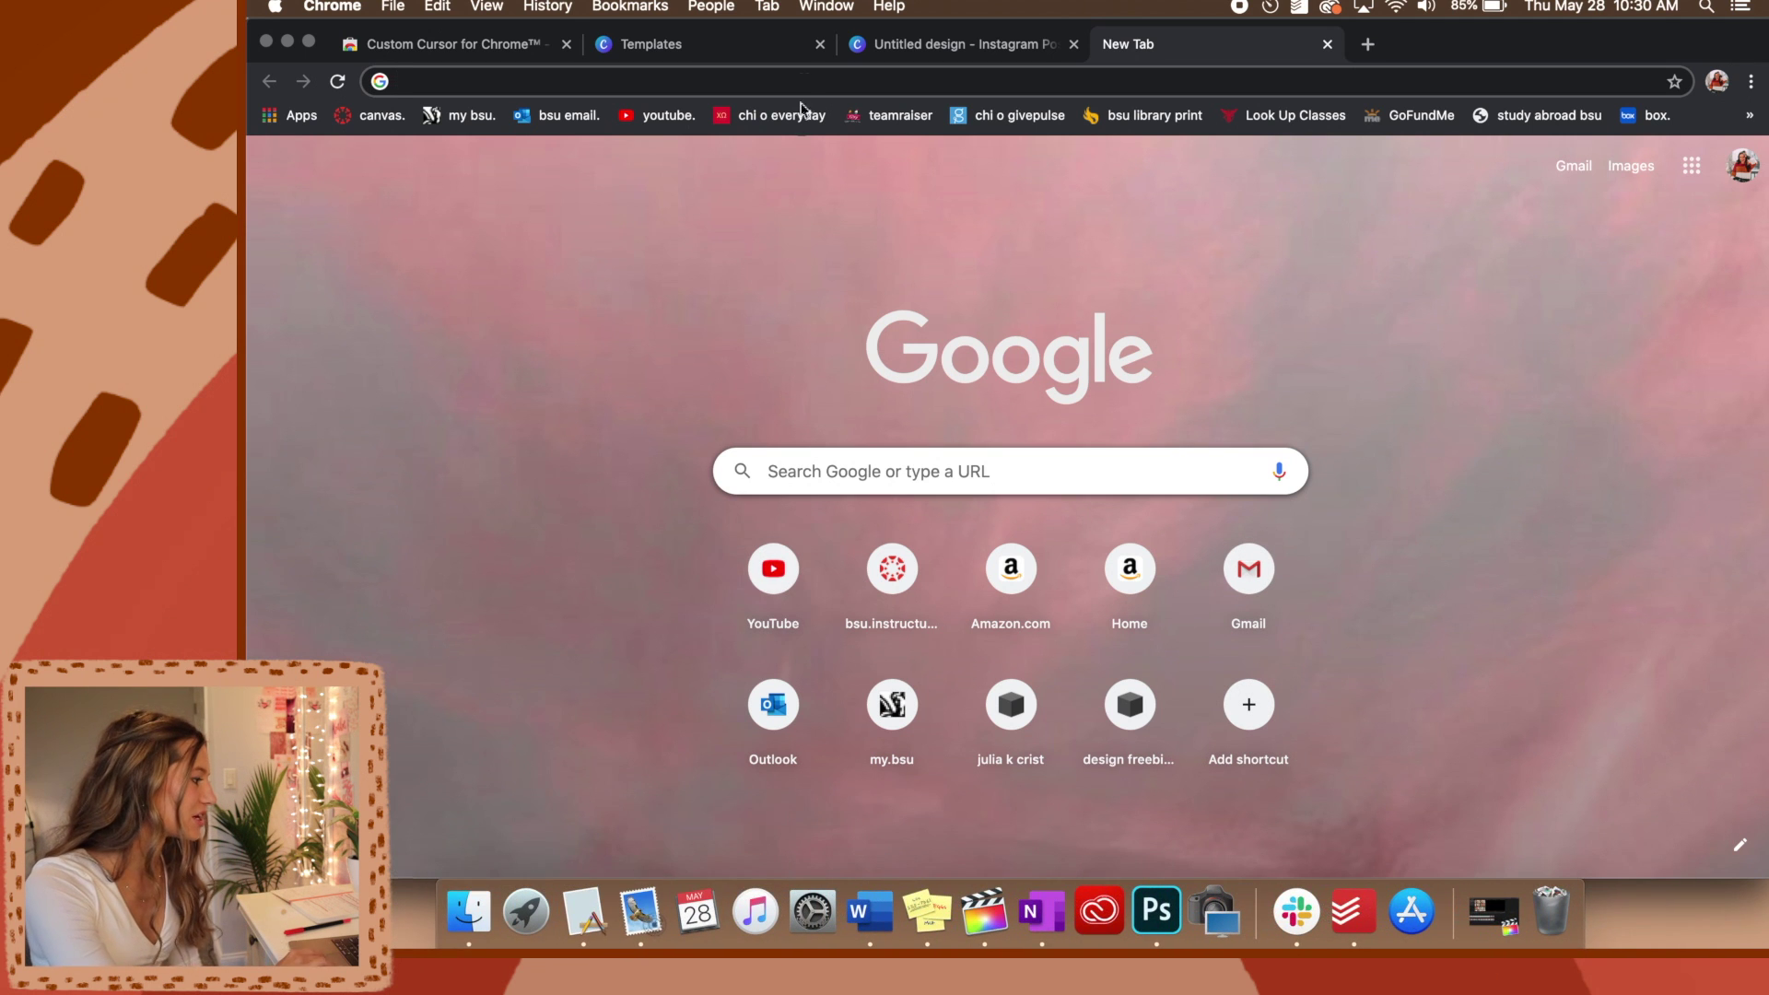
Search Google Images for "google chrome png logo aestheti" and save the pastel Macaron Iconset Chrome icon image
click(804, 83)
text(google chrome png logo aestheti)
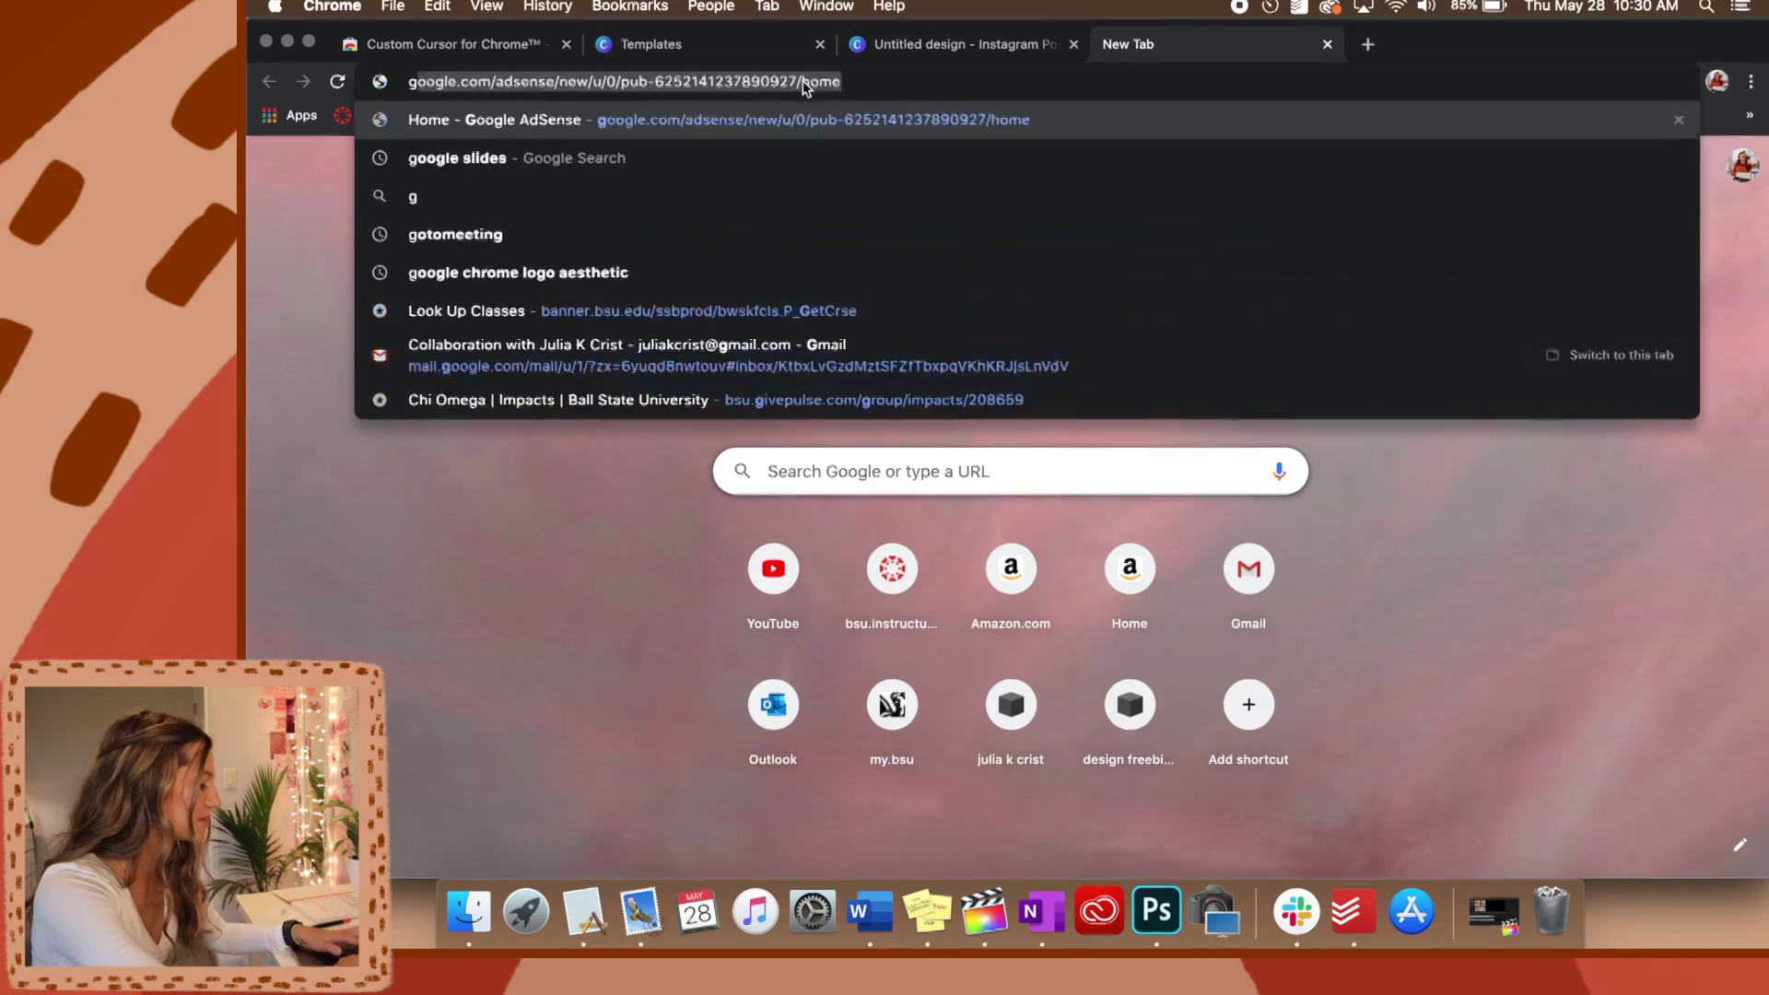
key(Return)
scroll(578, 301, down, 5)
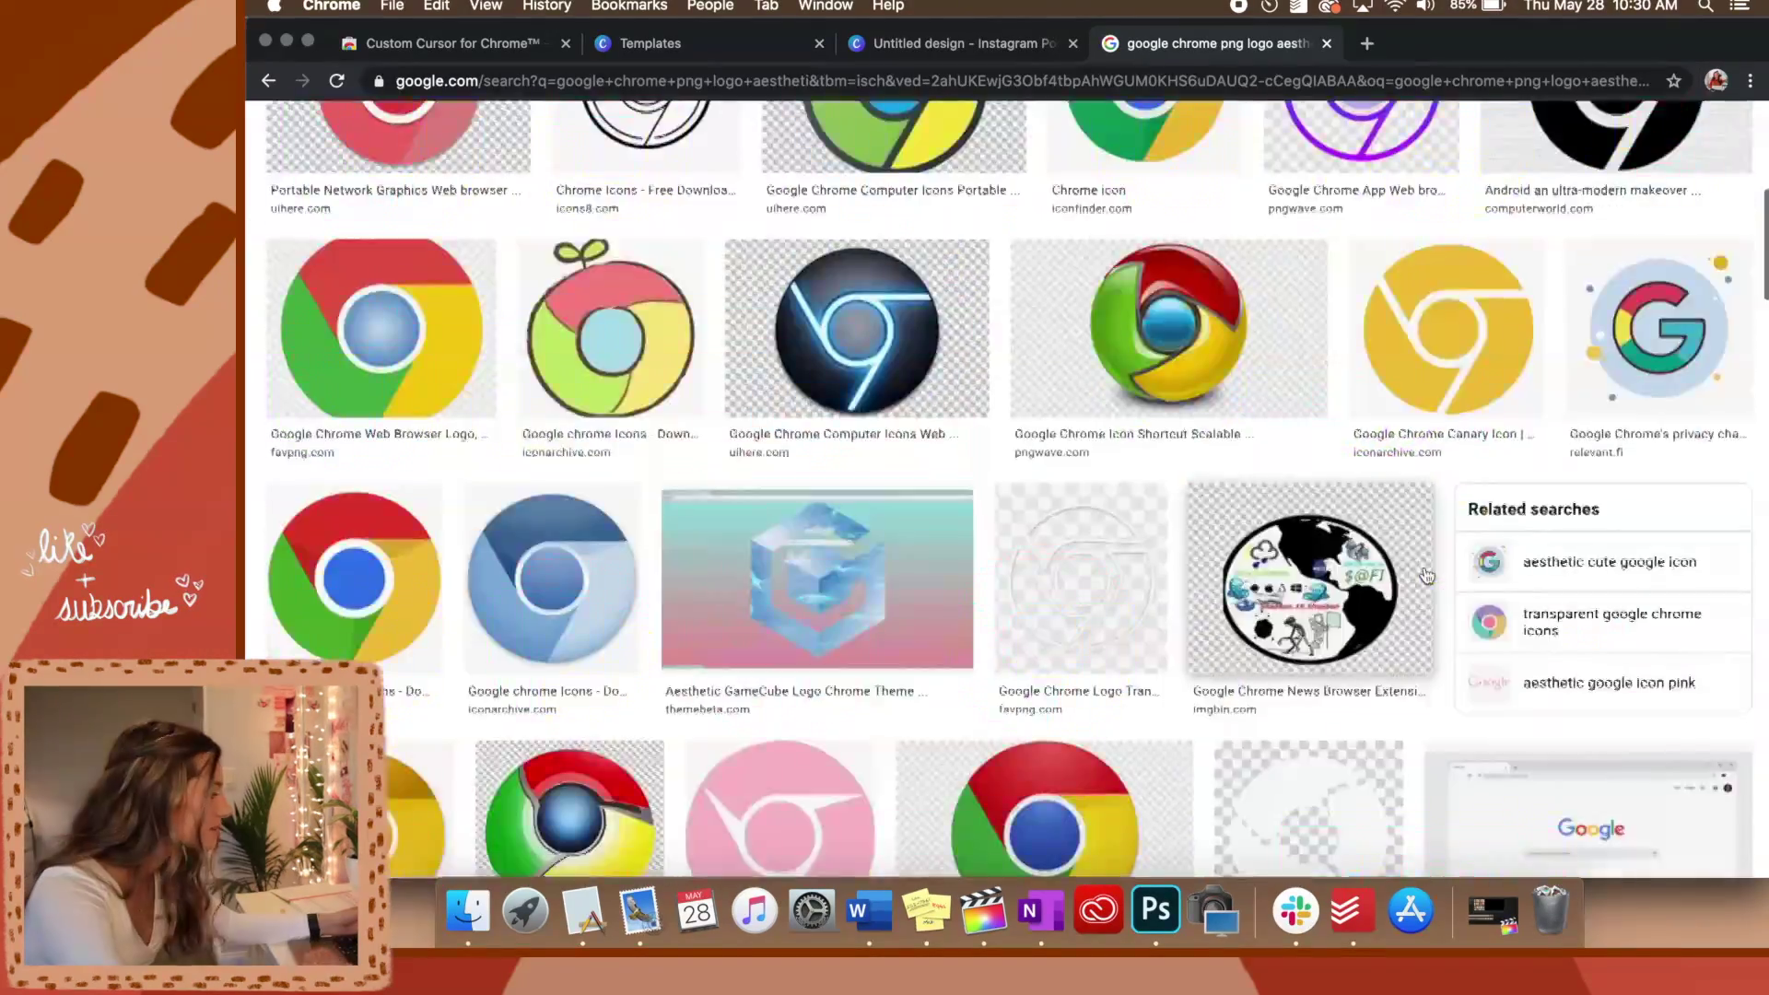
click(568, 571)
right_click(1430, 419)
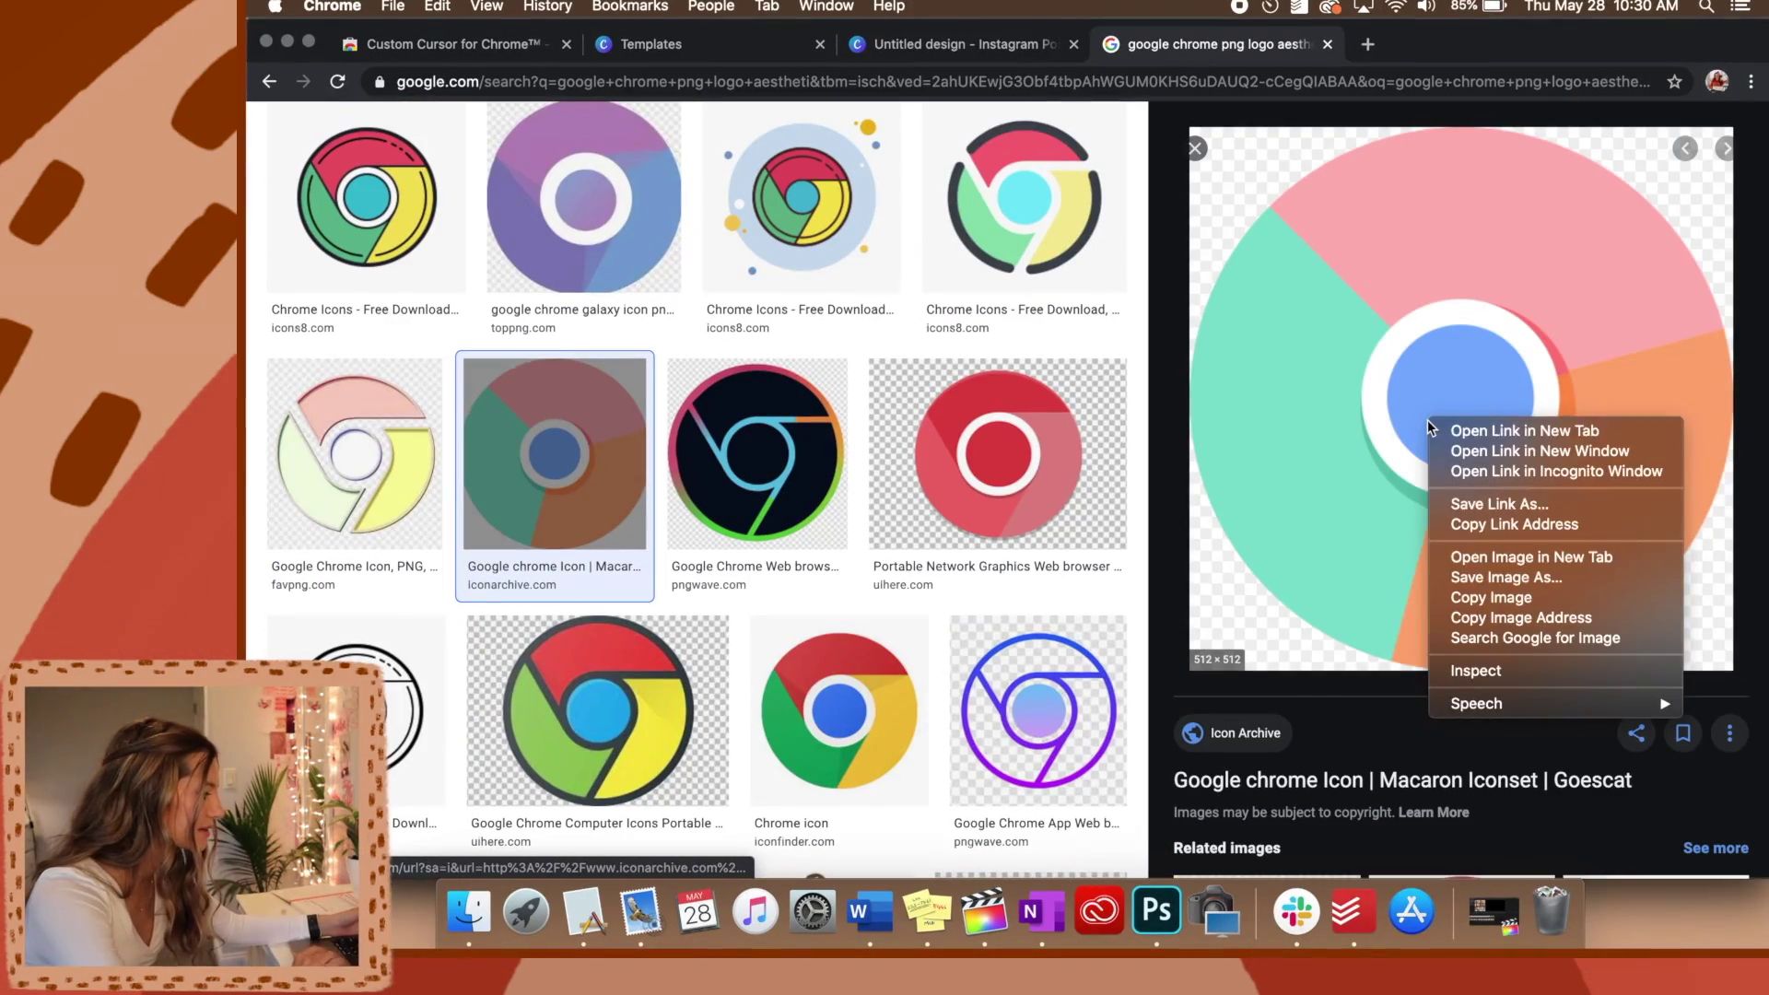
click(1497, 578)
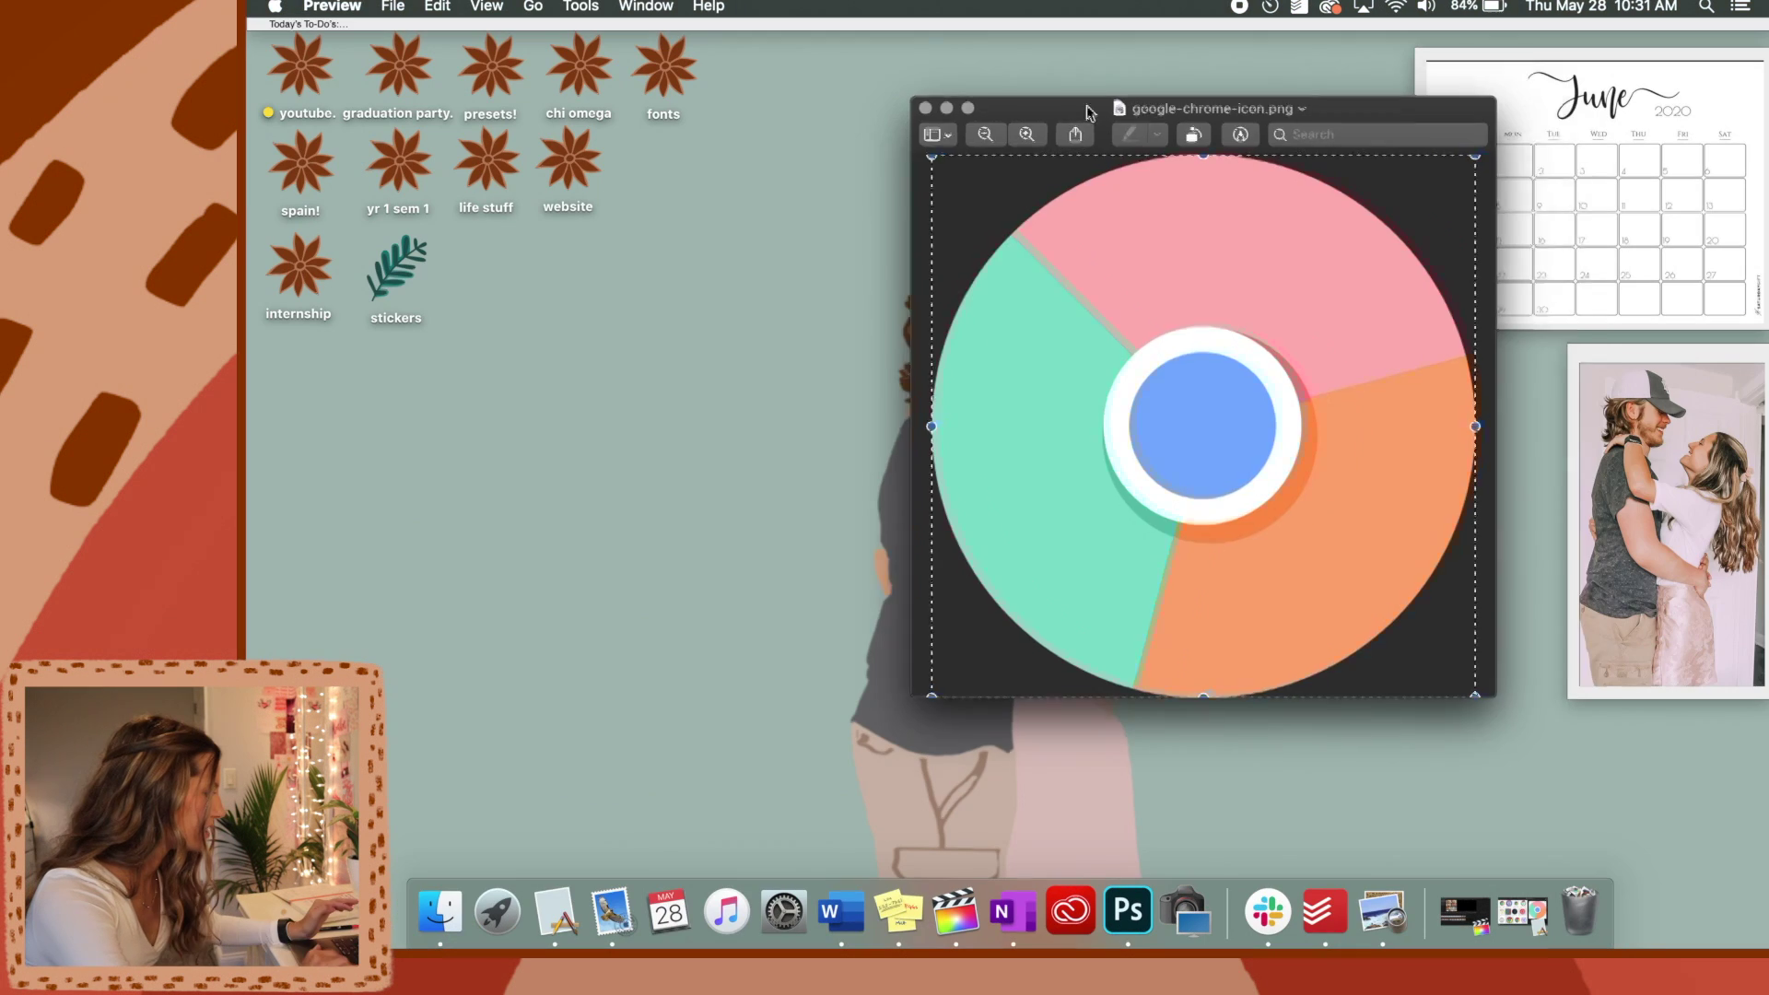
Move the opened google-chrome-icon.png window aside and show the info window for Google Chrome from the Applications folder
drag(1087, 113, 1157, 115)
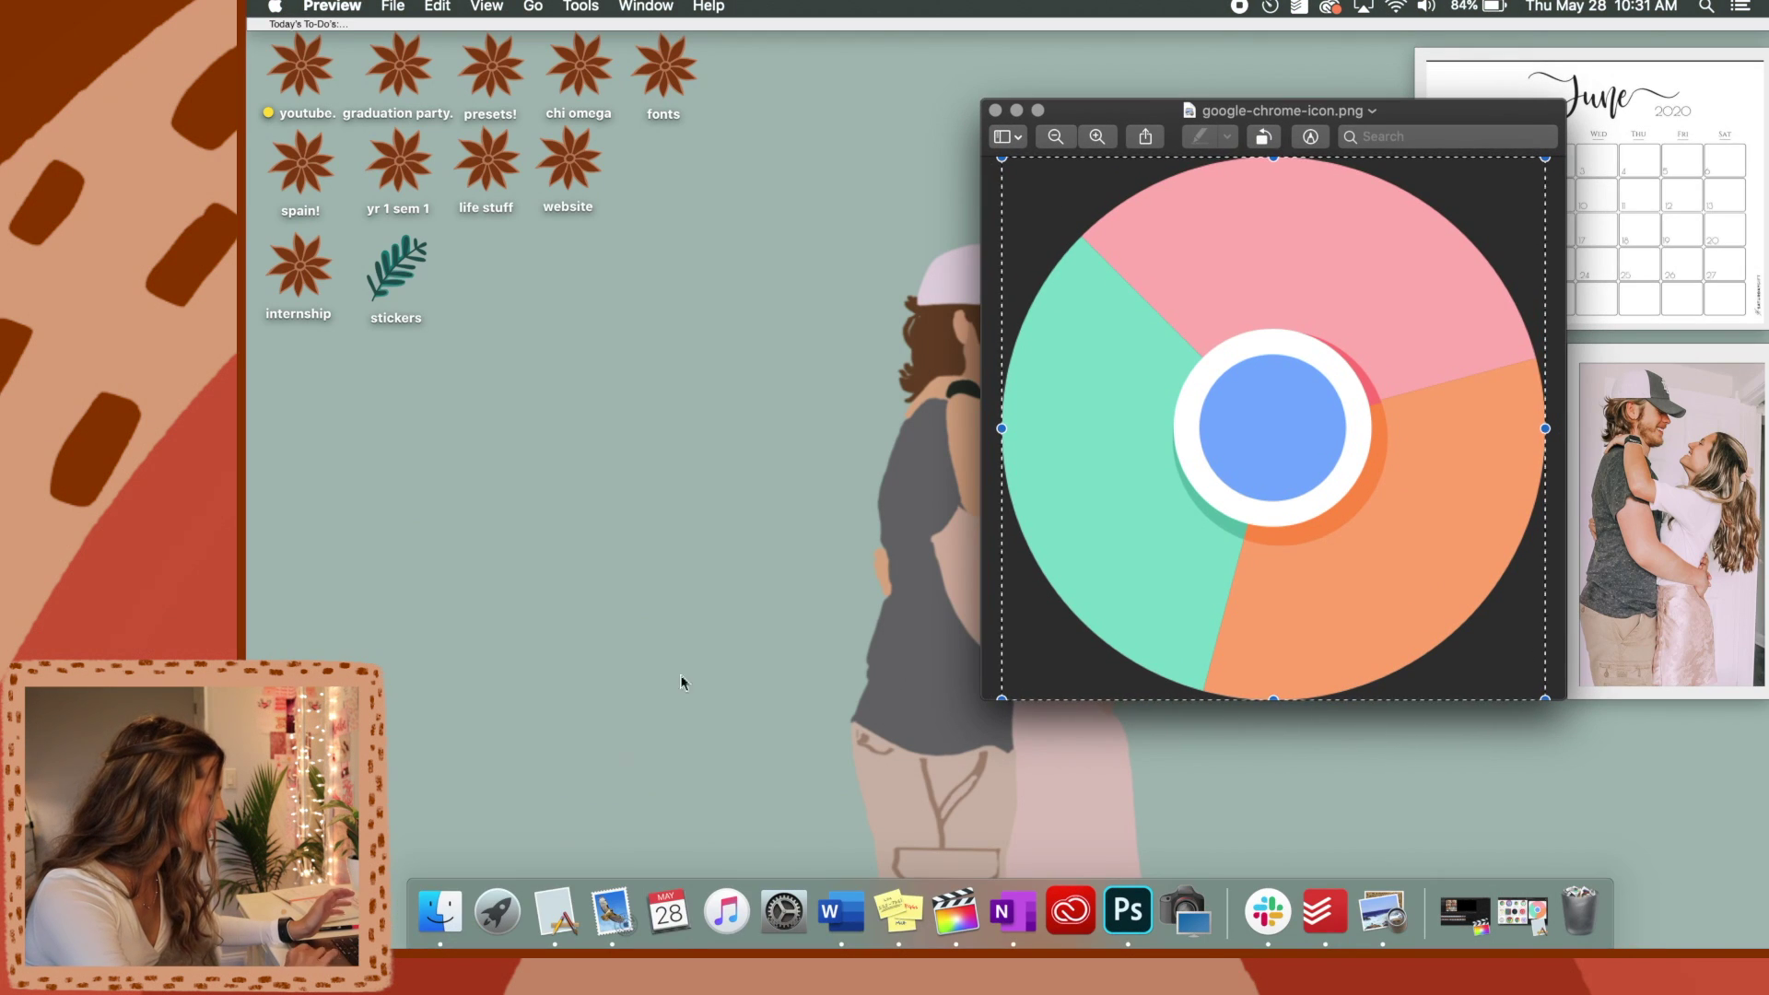
click(442, 910)
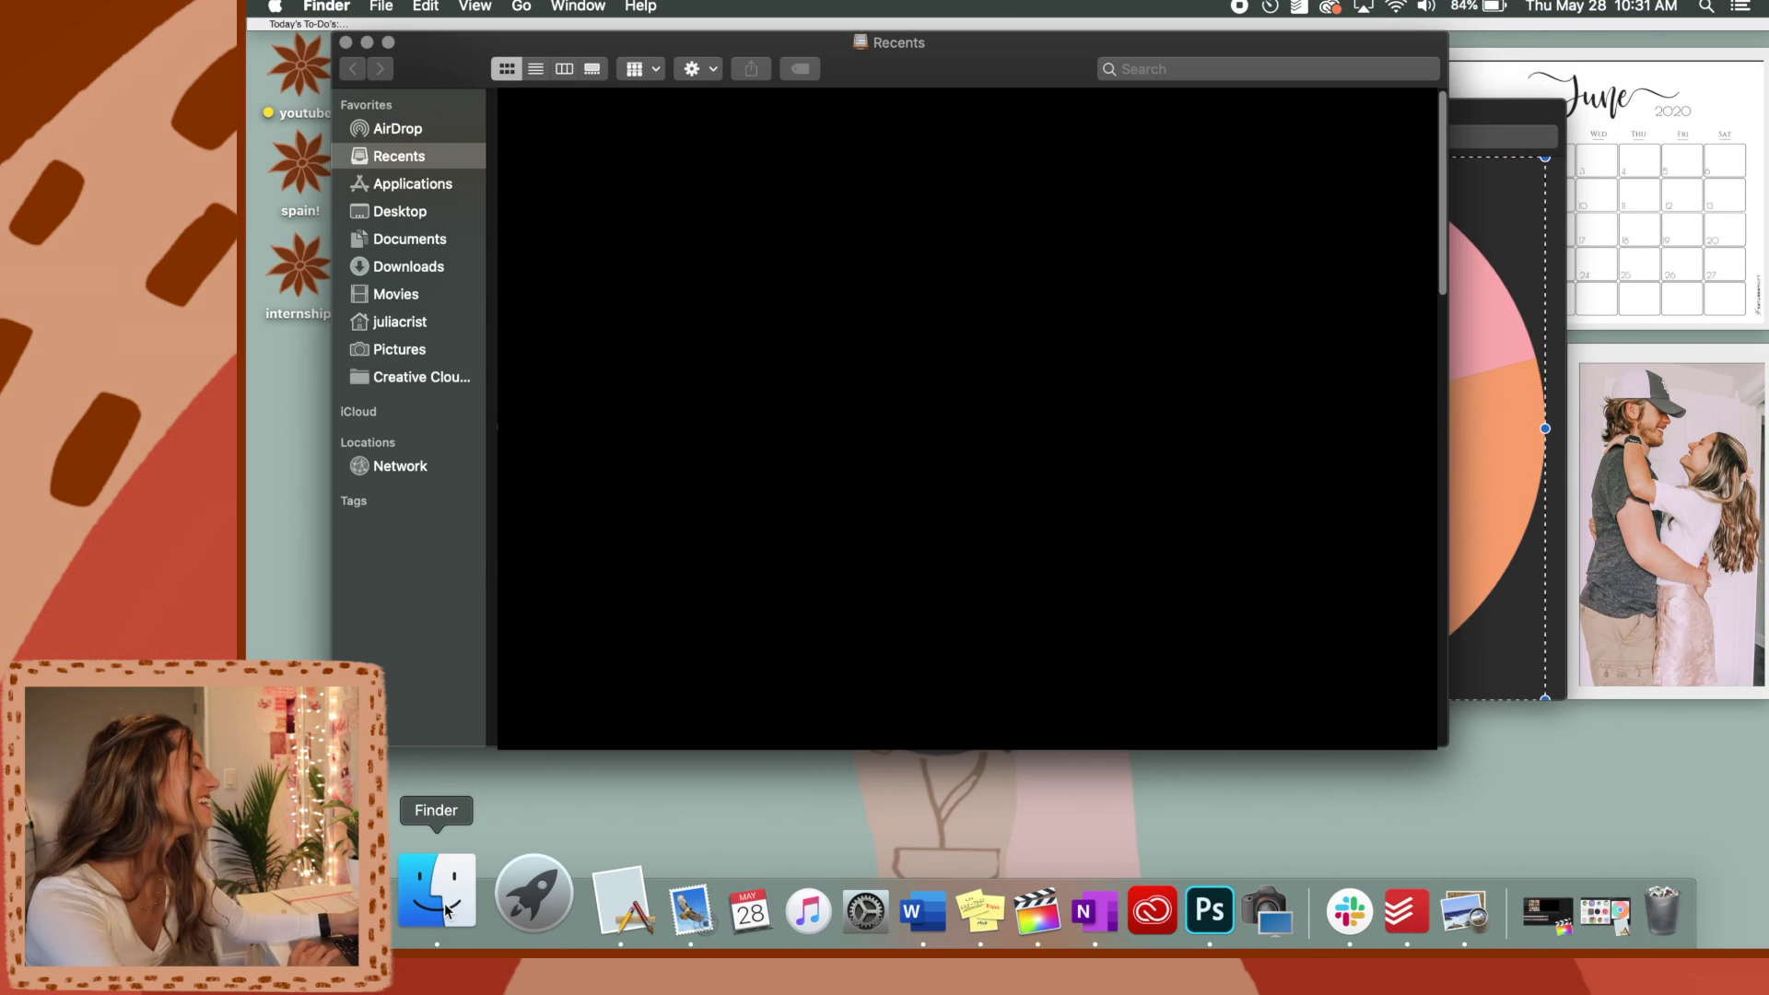
click(421, 186)
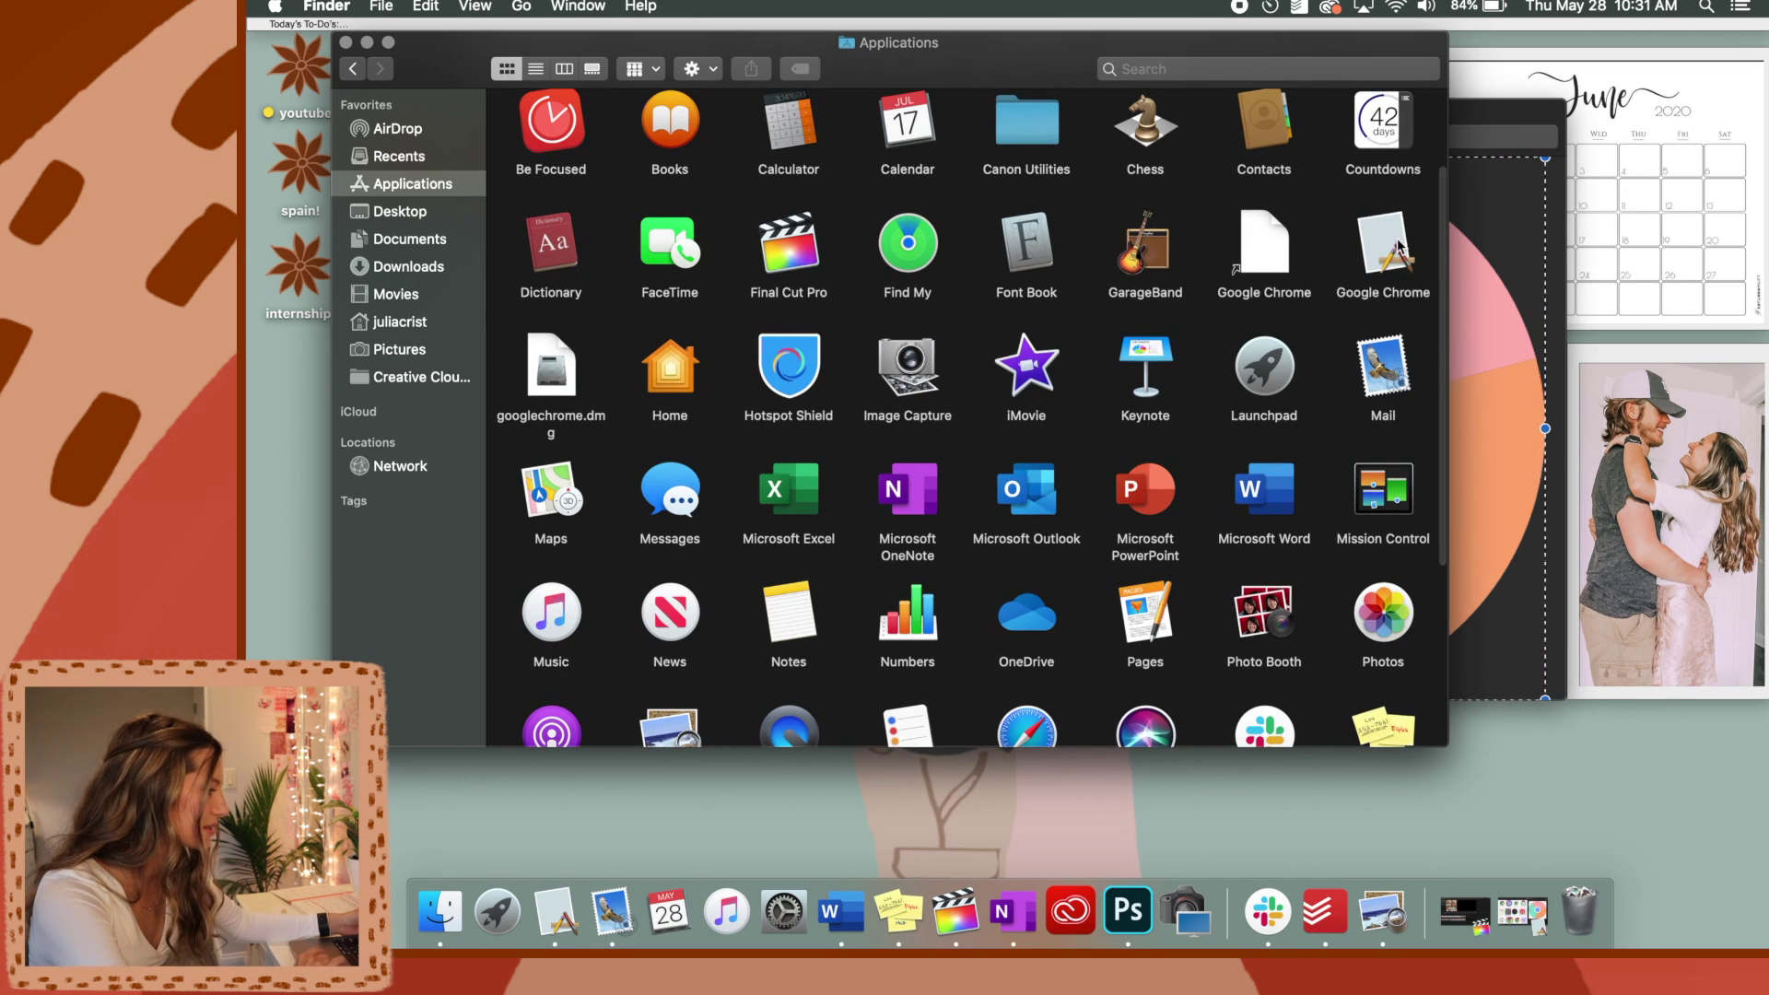
right_click(1398, 247)
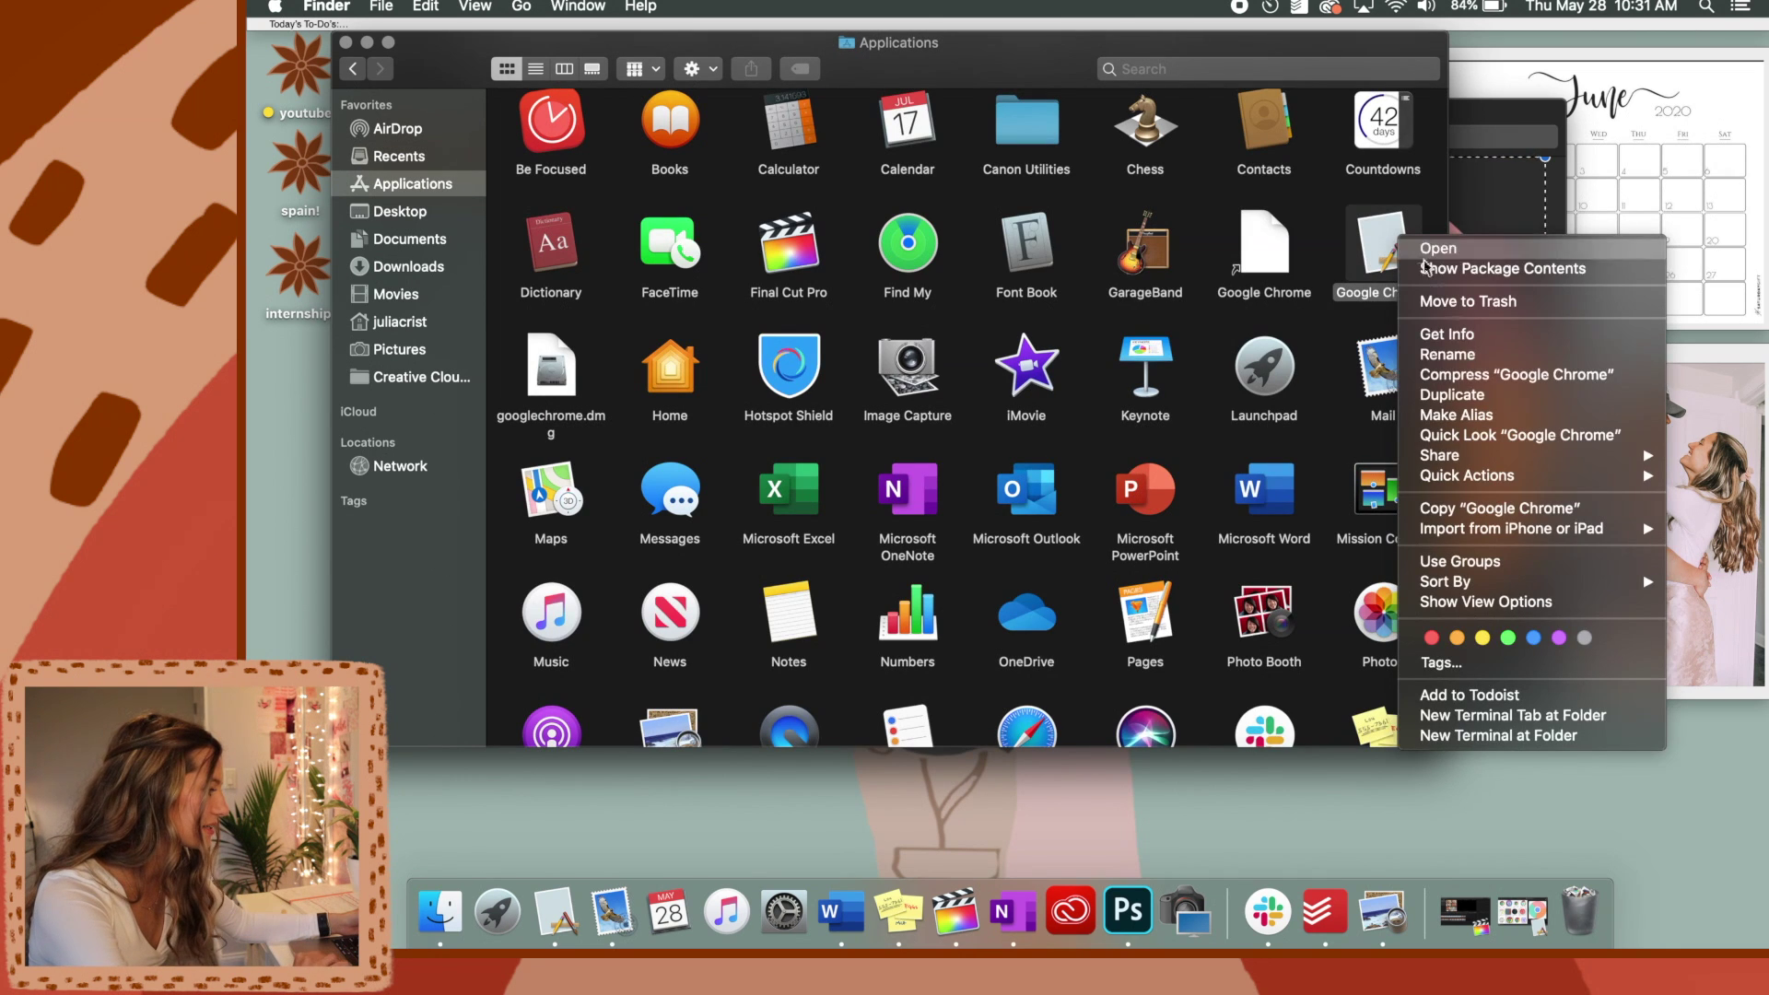
click(1458, 341)
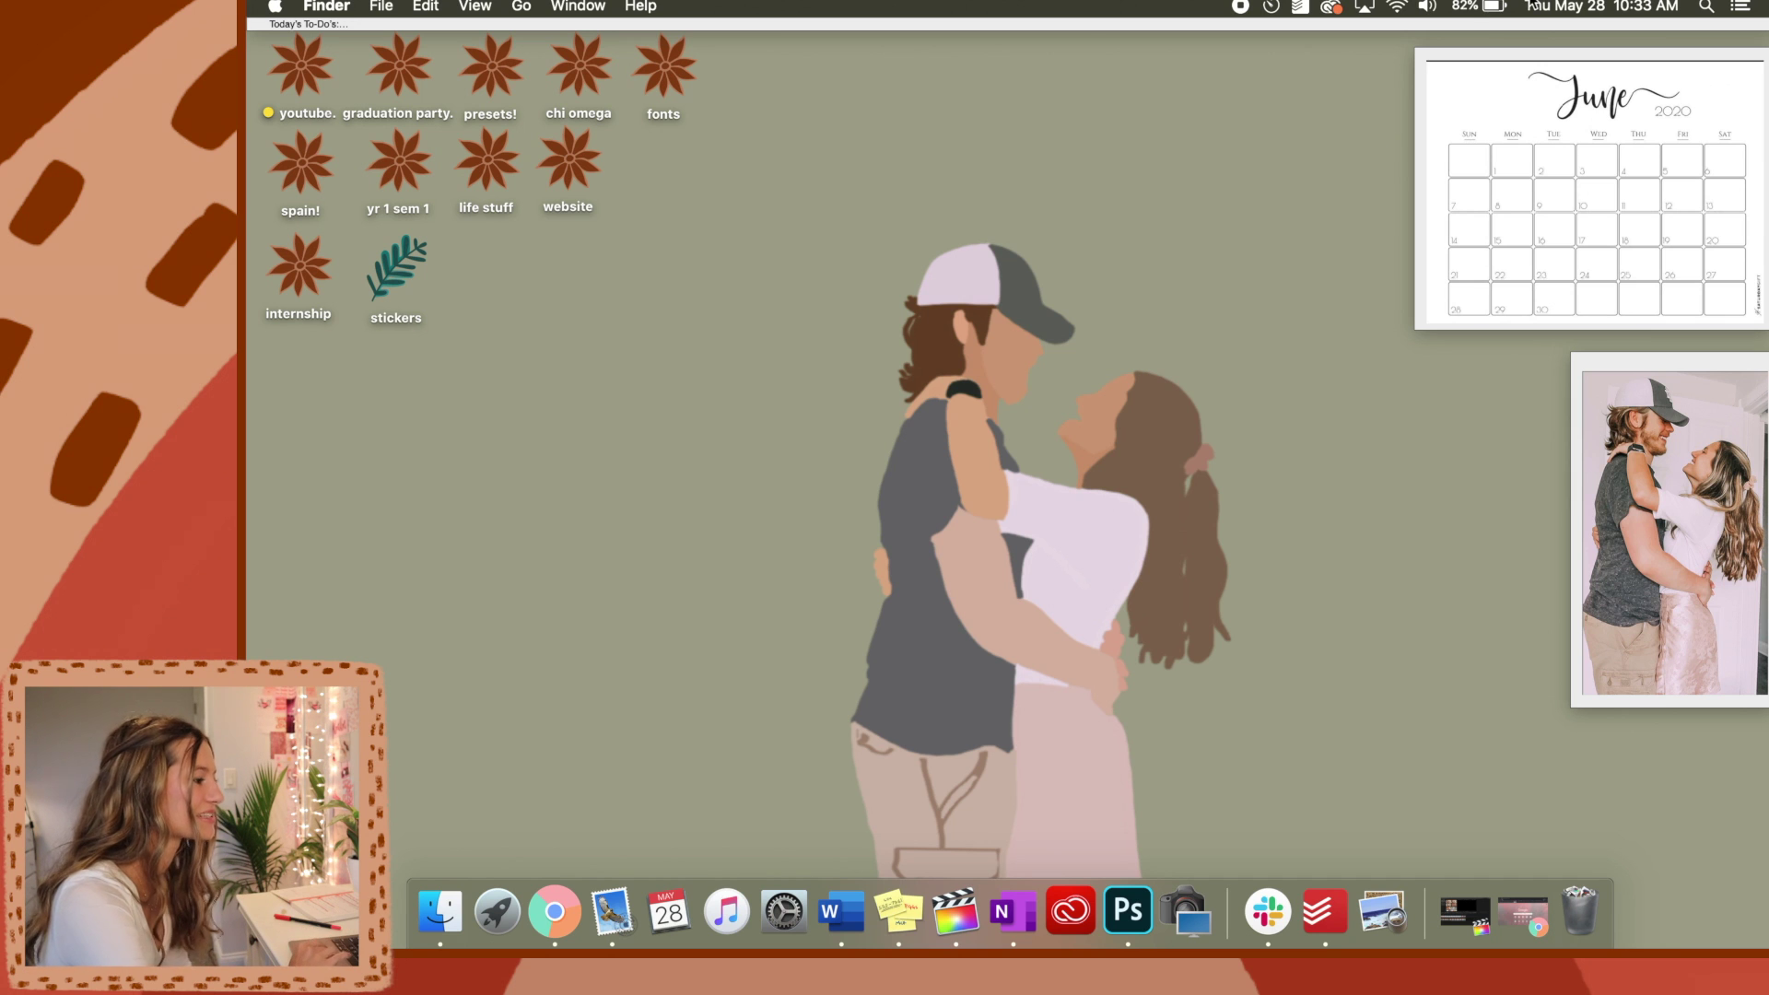
Open the Notification Center's widget editing view and browse the additional Notification Center widgets in the App Store
click(1741, 5)
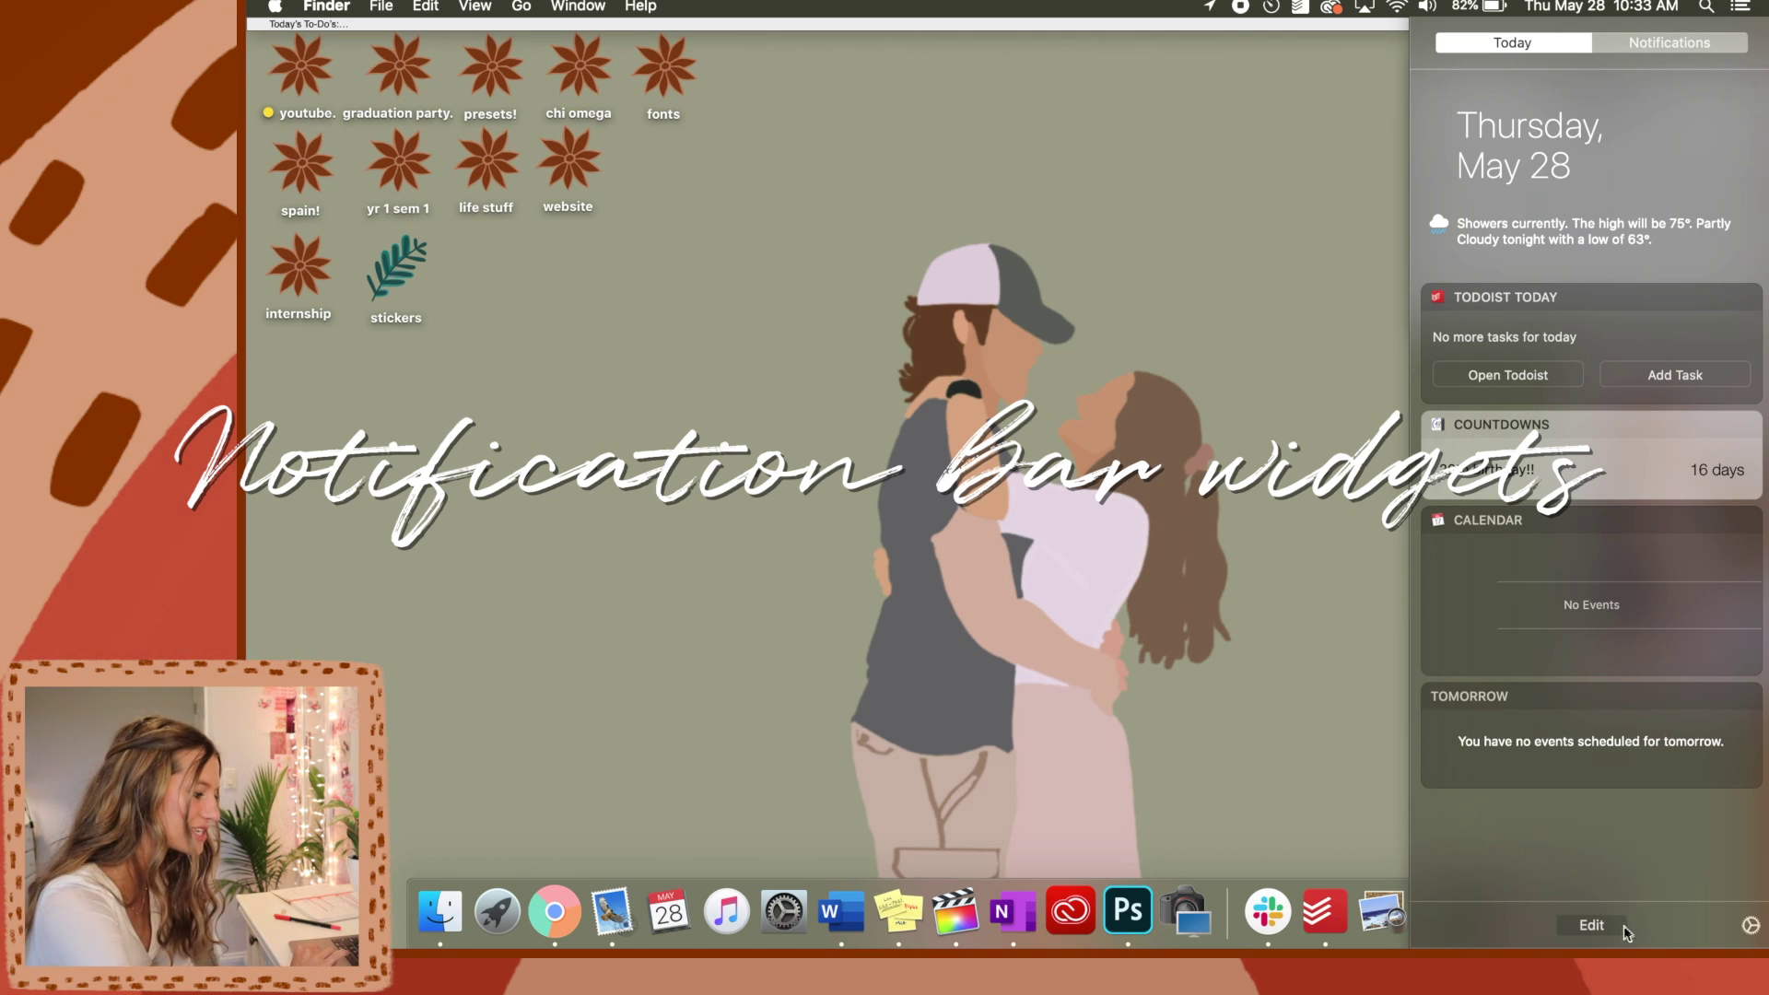
click(1592, 925)
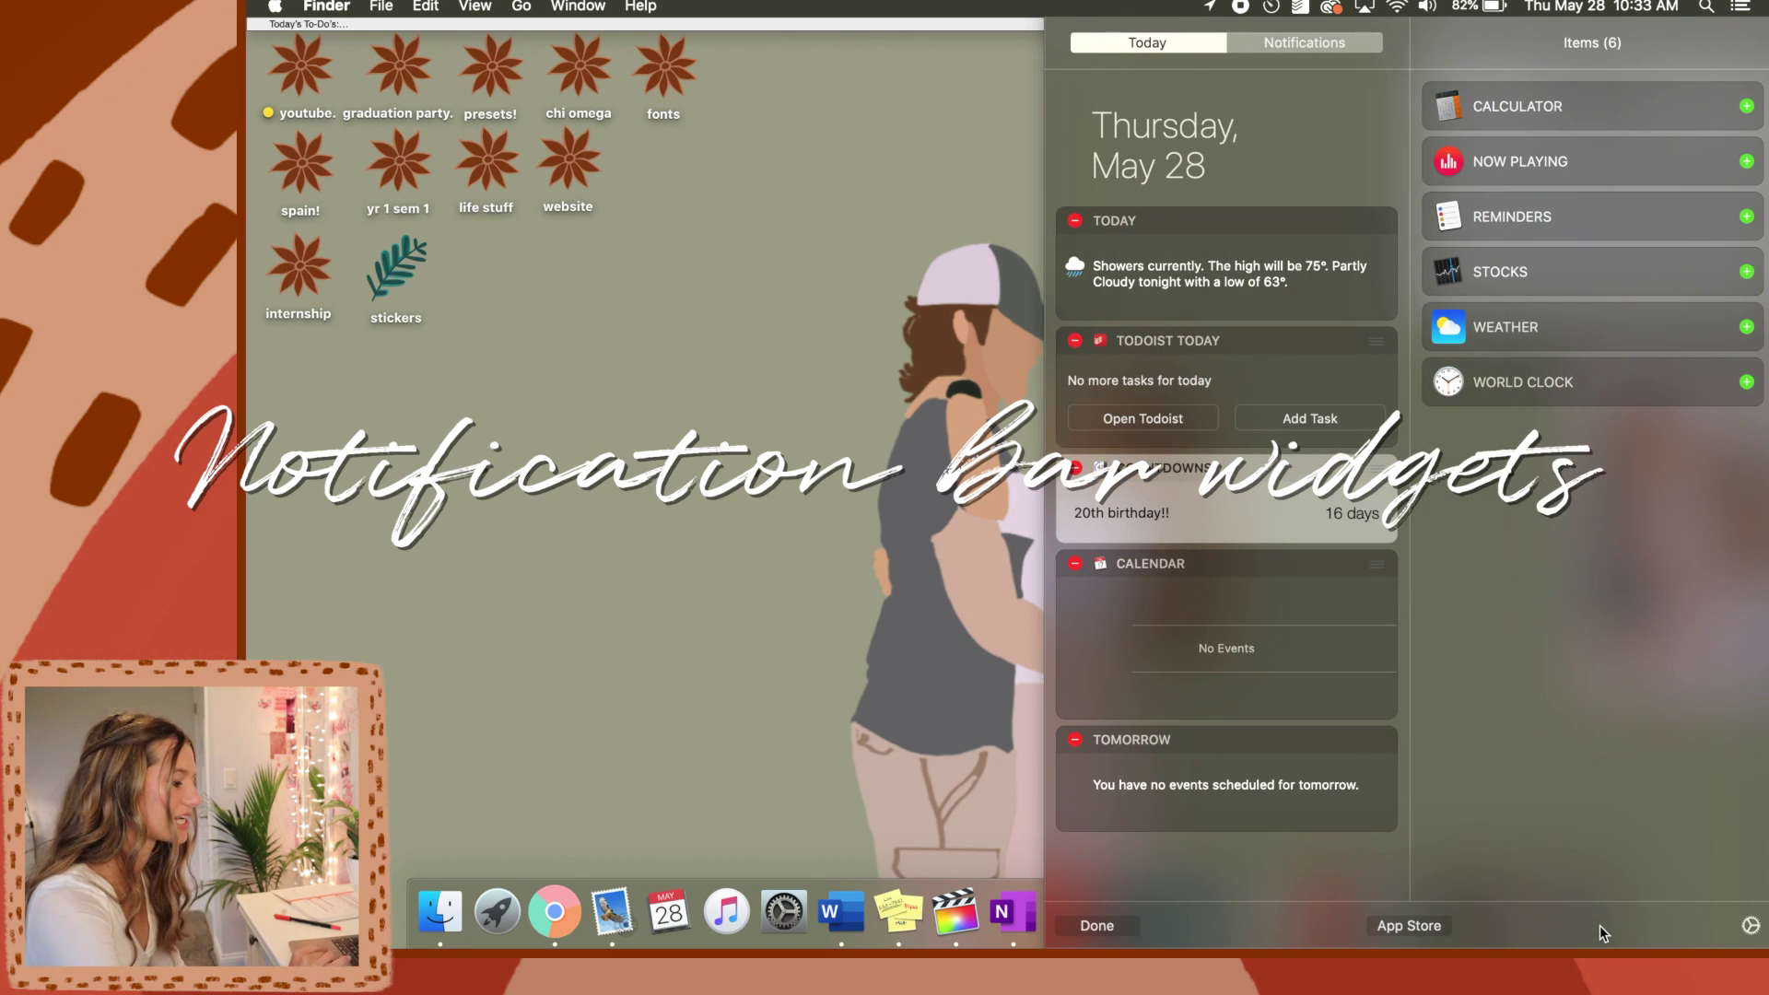
click(1410, 925)
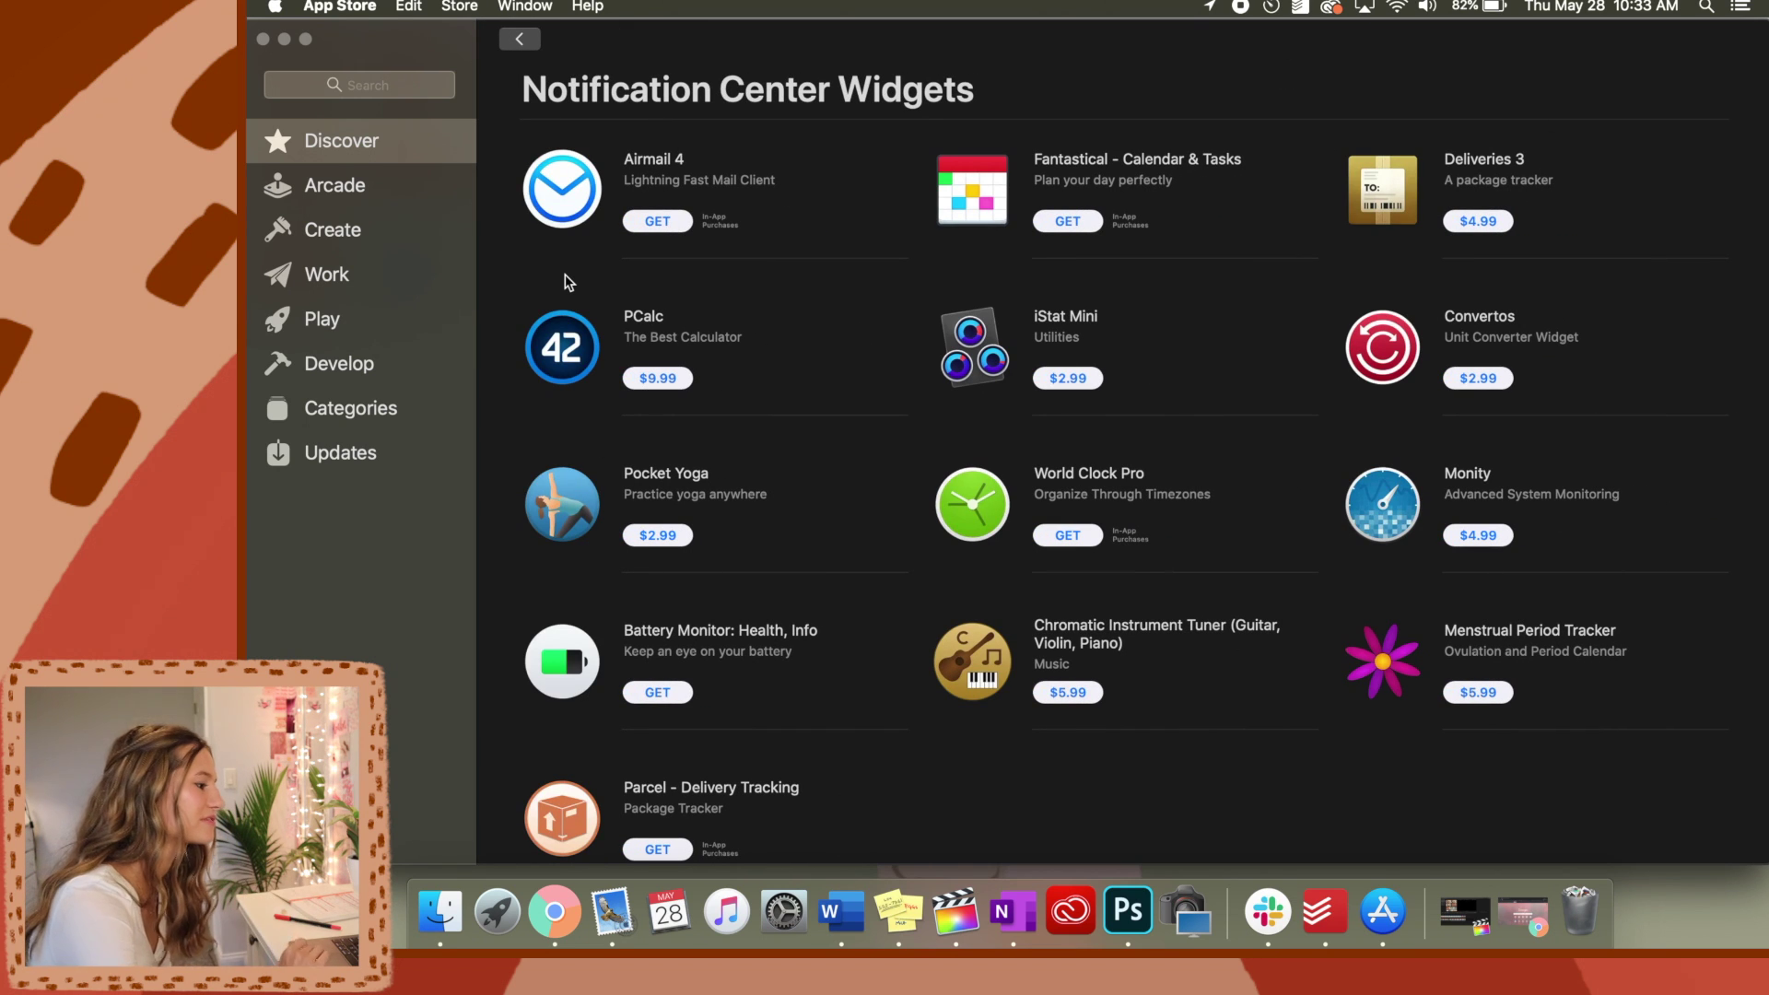
Add the task "film mac customization video" through the Todoist widget in Notification Center
click(1740, 6)
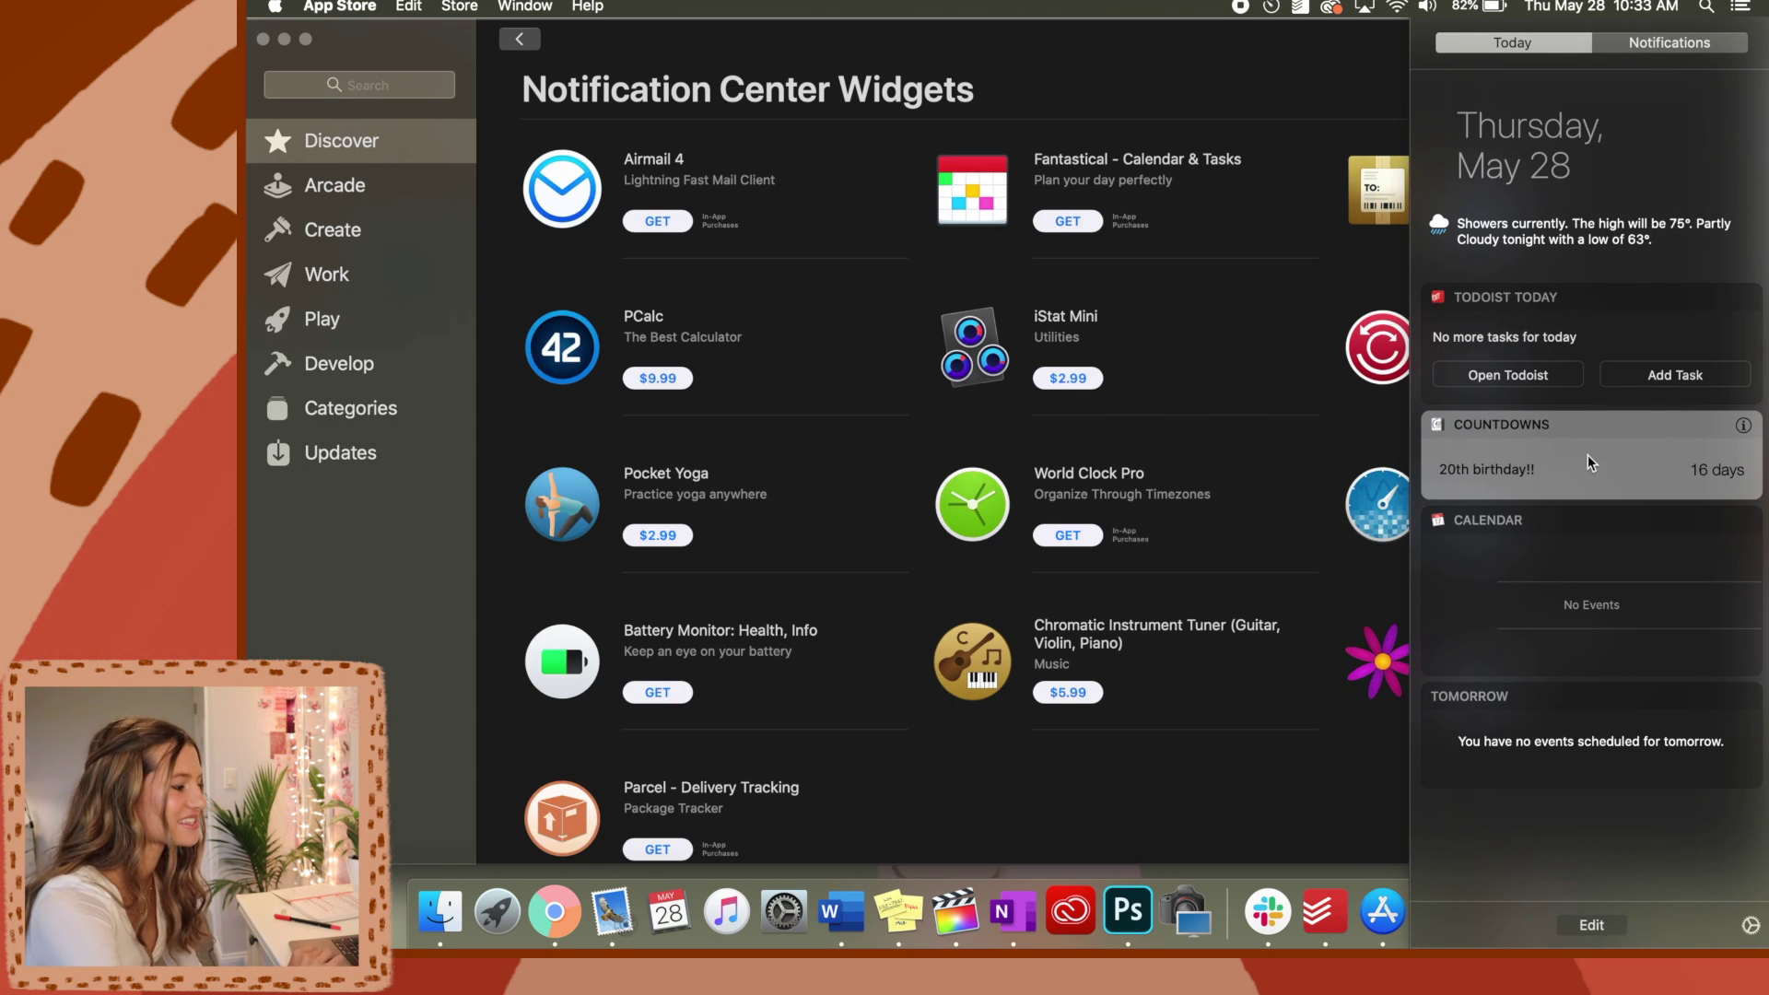
click(1674, 376)
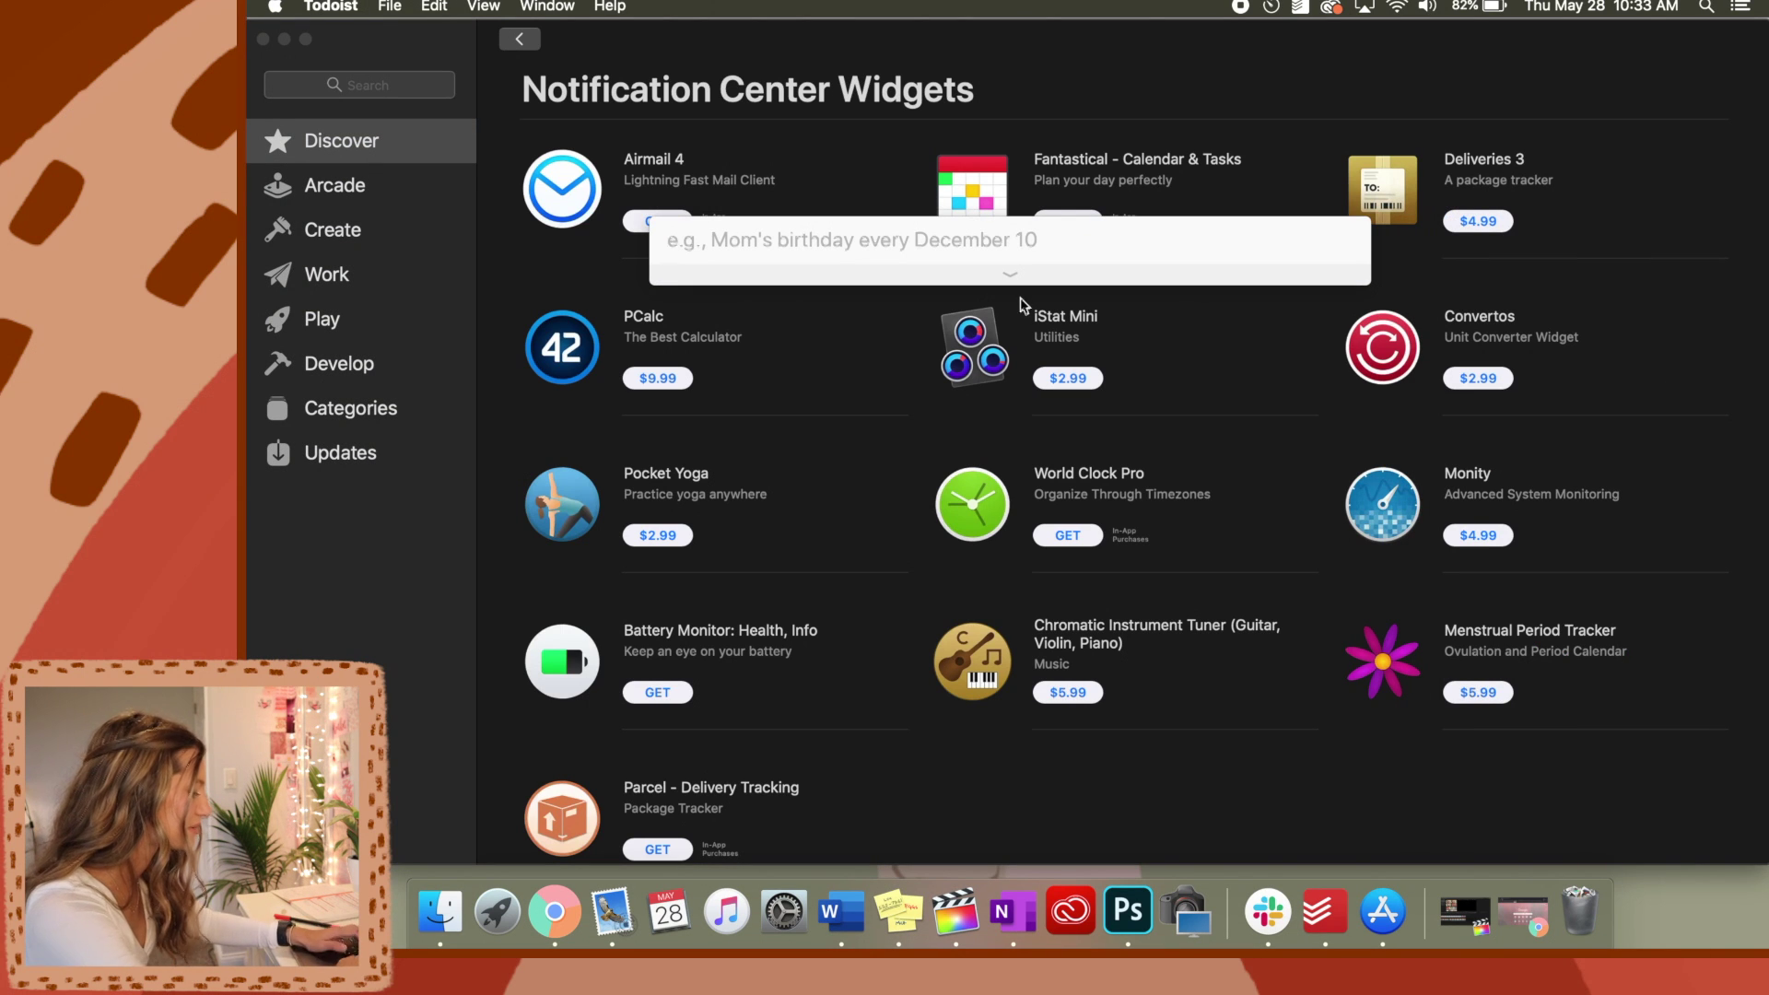
text(film mac customization video)
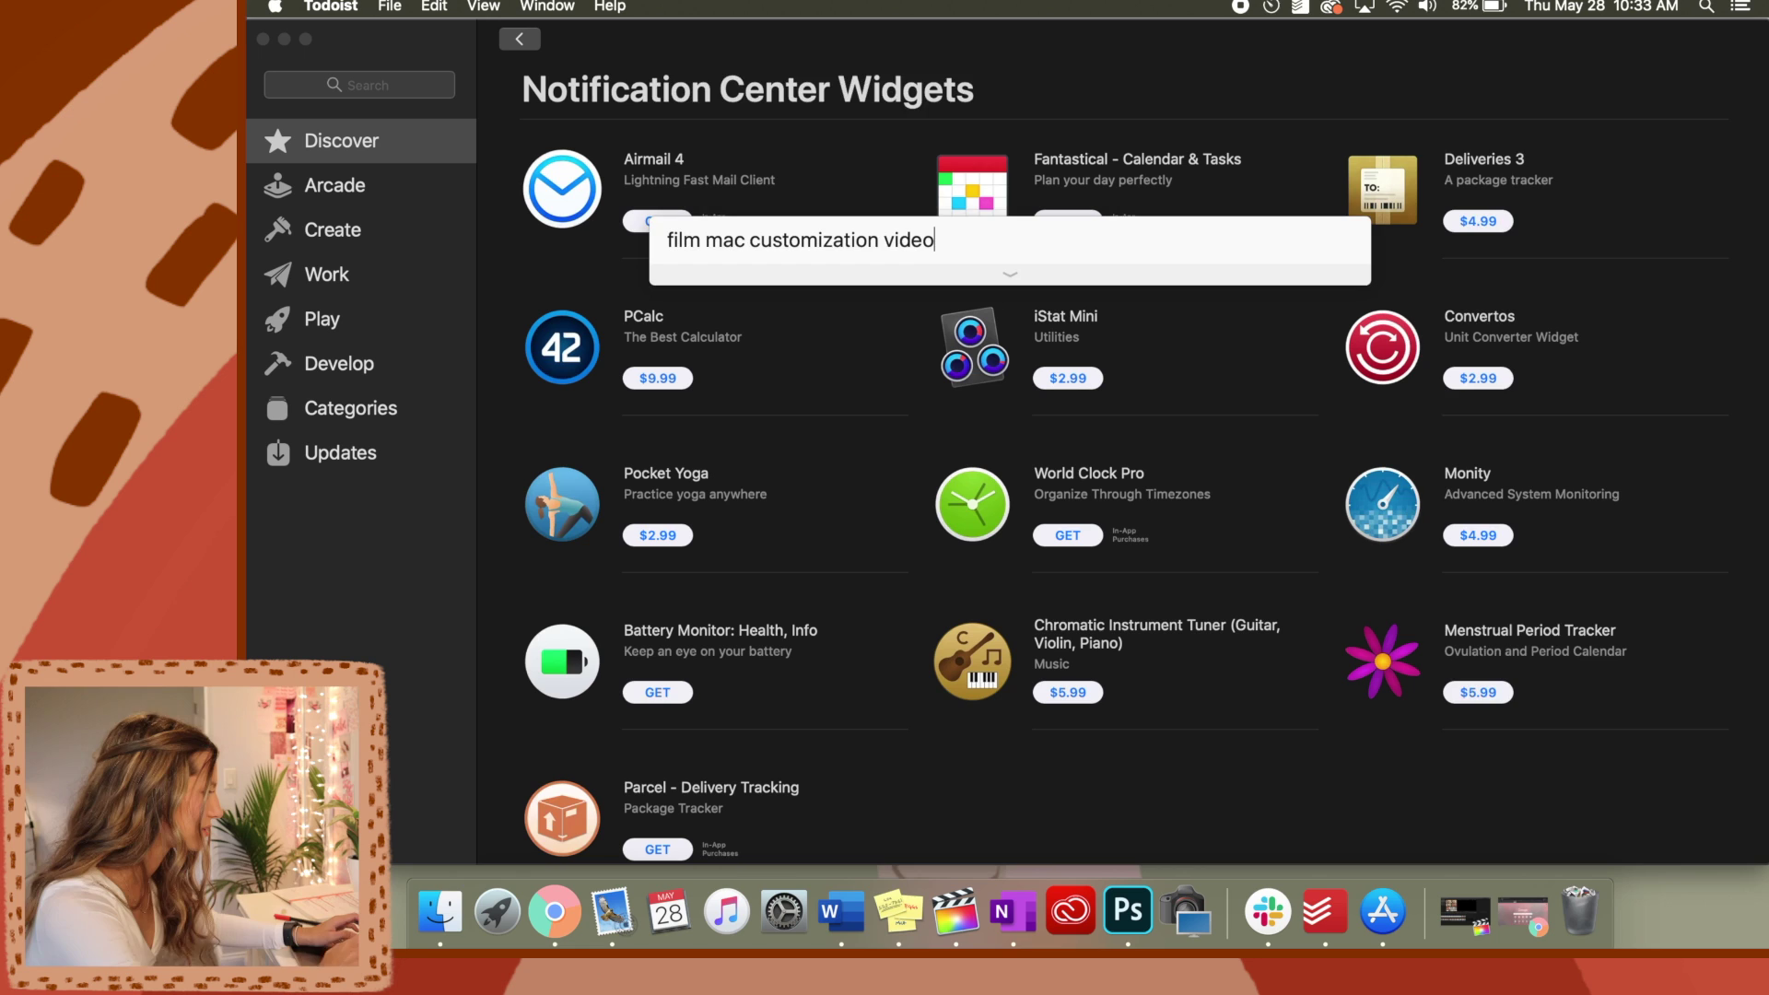
key(Return)
mouse_move(1762, 5)
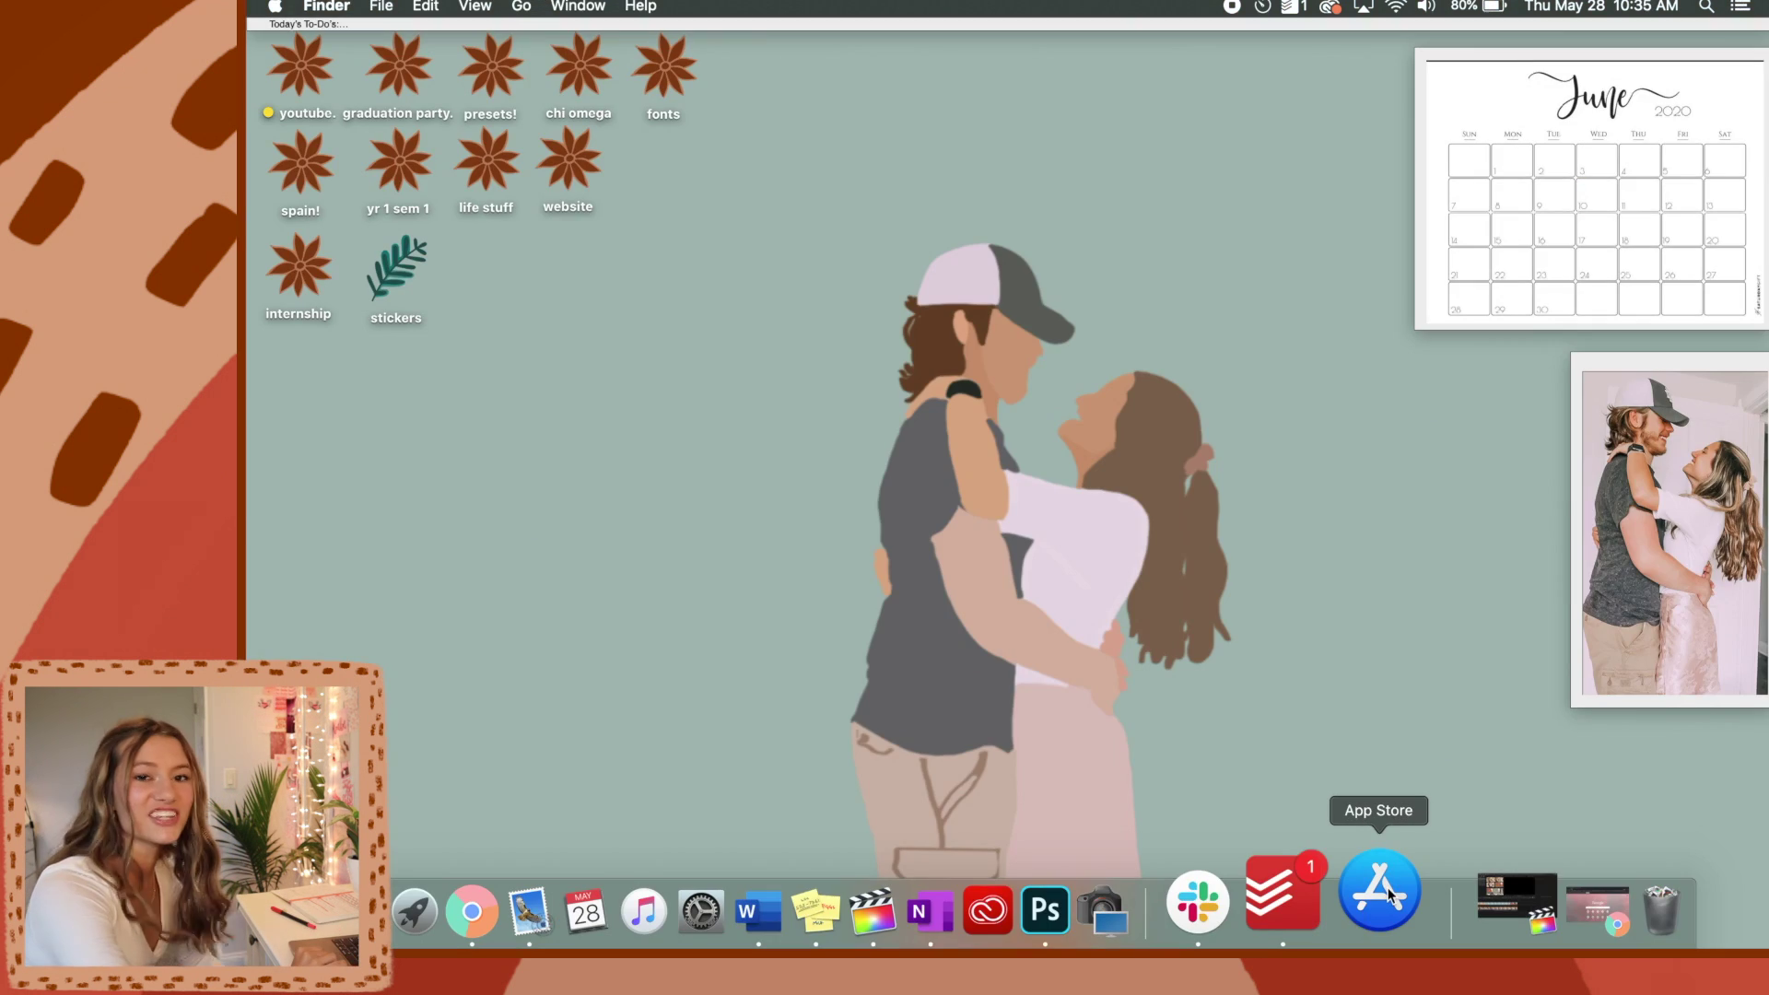
Search the App Store for "be focused" and open the Be Focused - Focus Timer page
click(1389, 894)
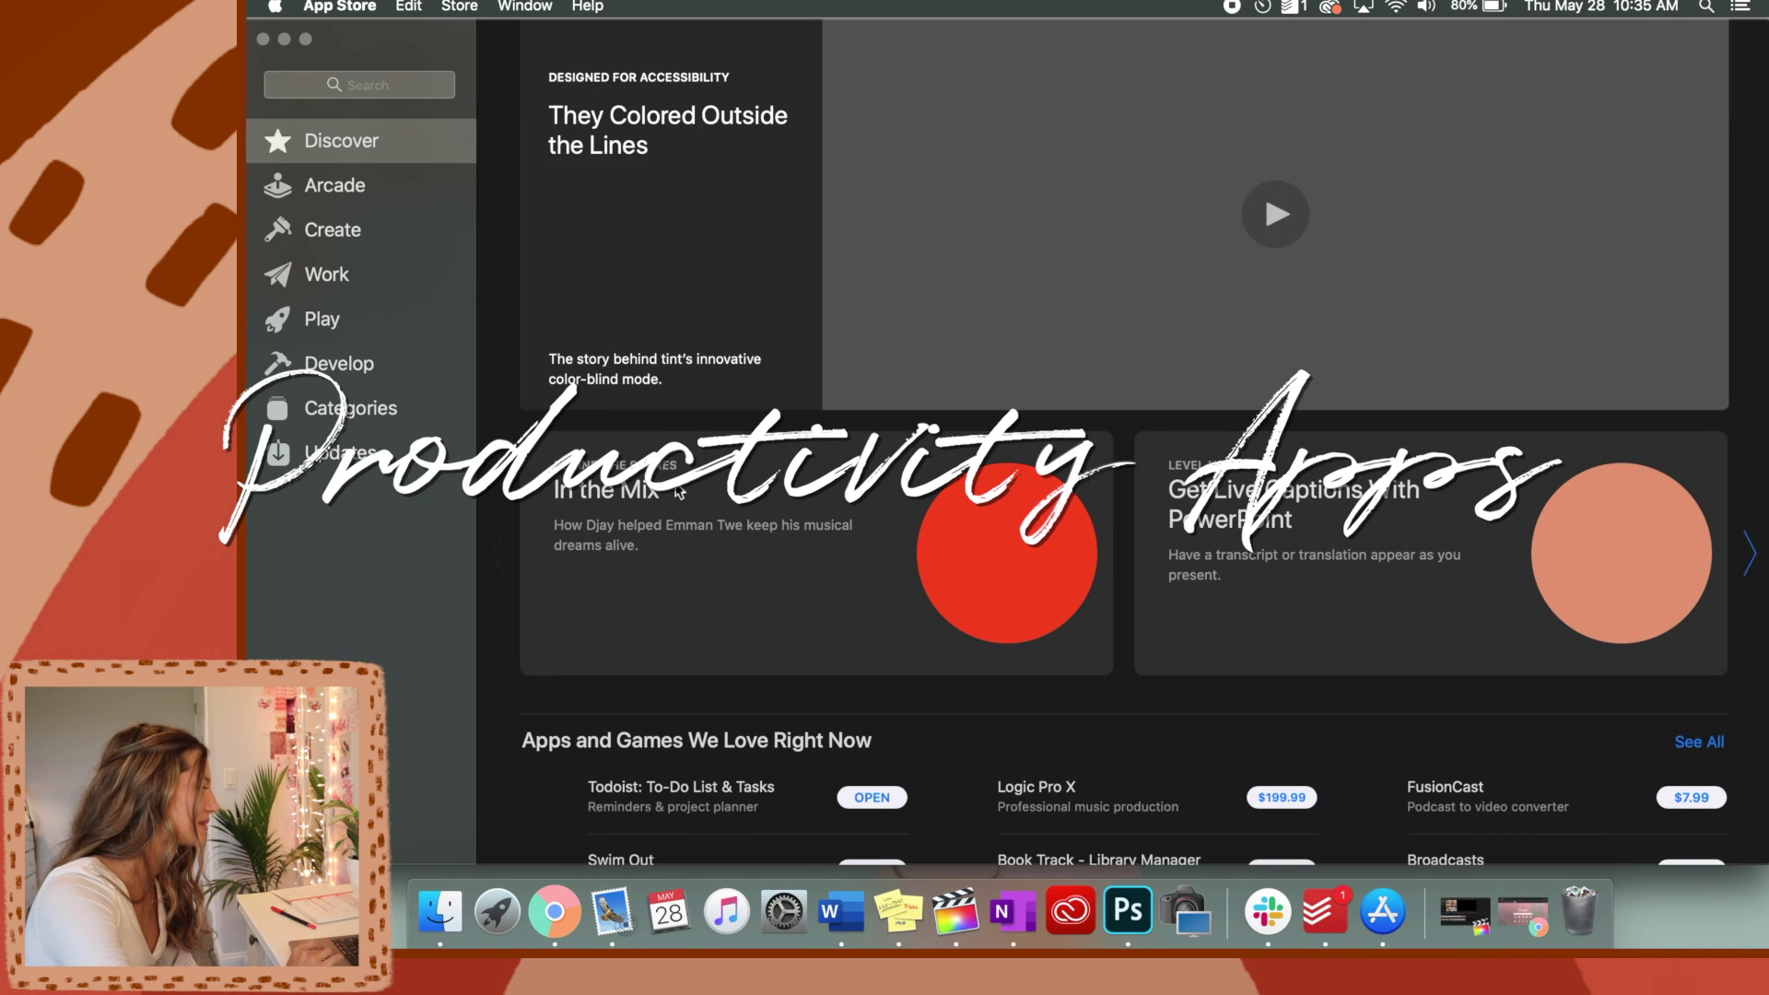
click(315, 85)
text(be f)
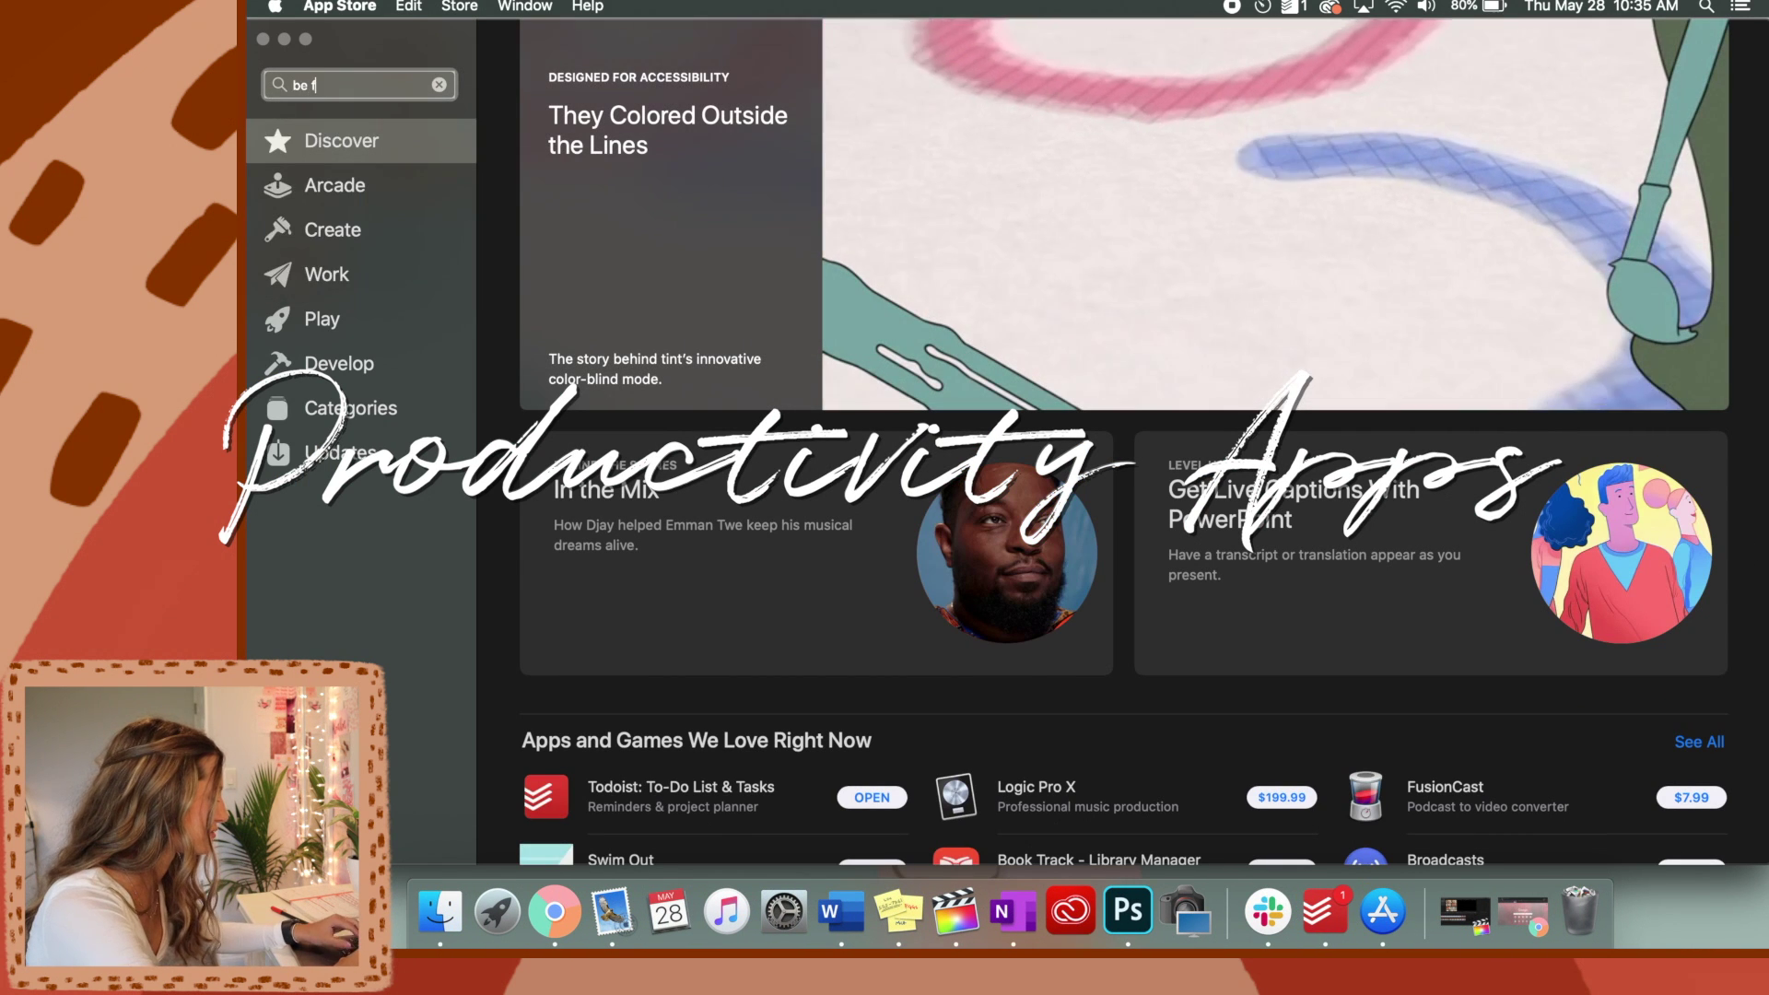
text(ocused)
key(Return)
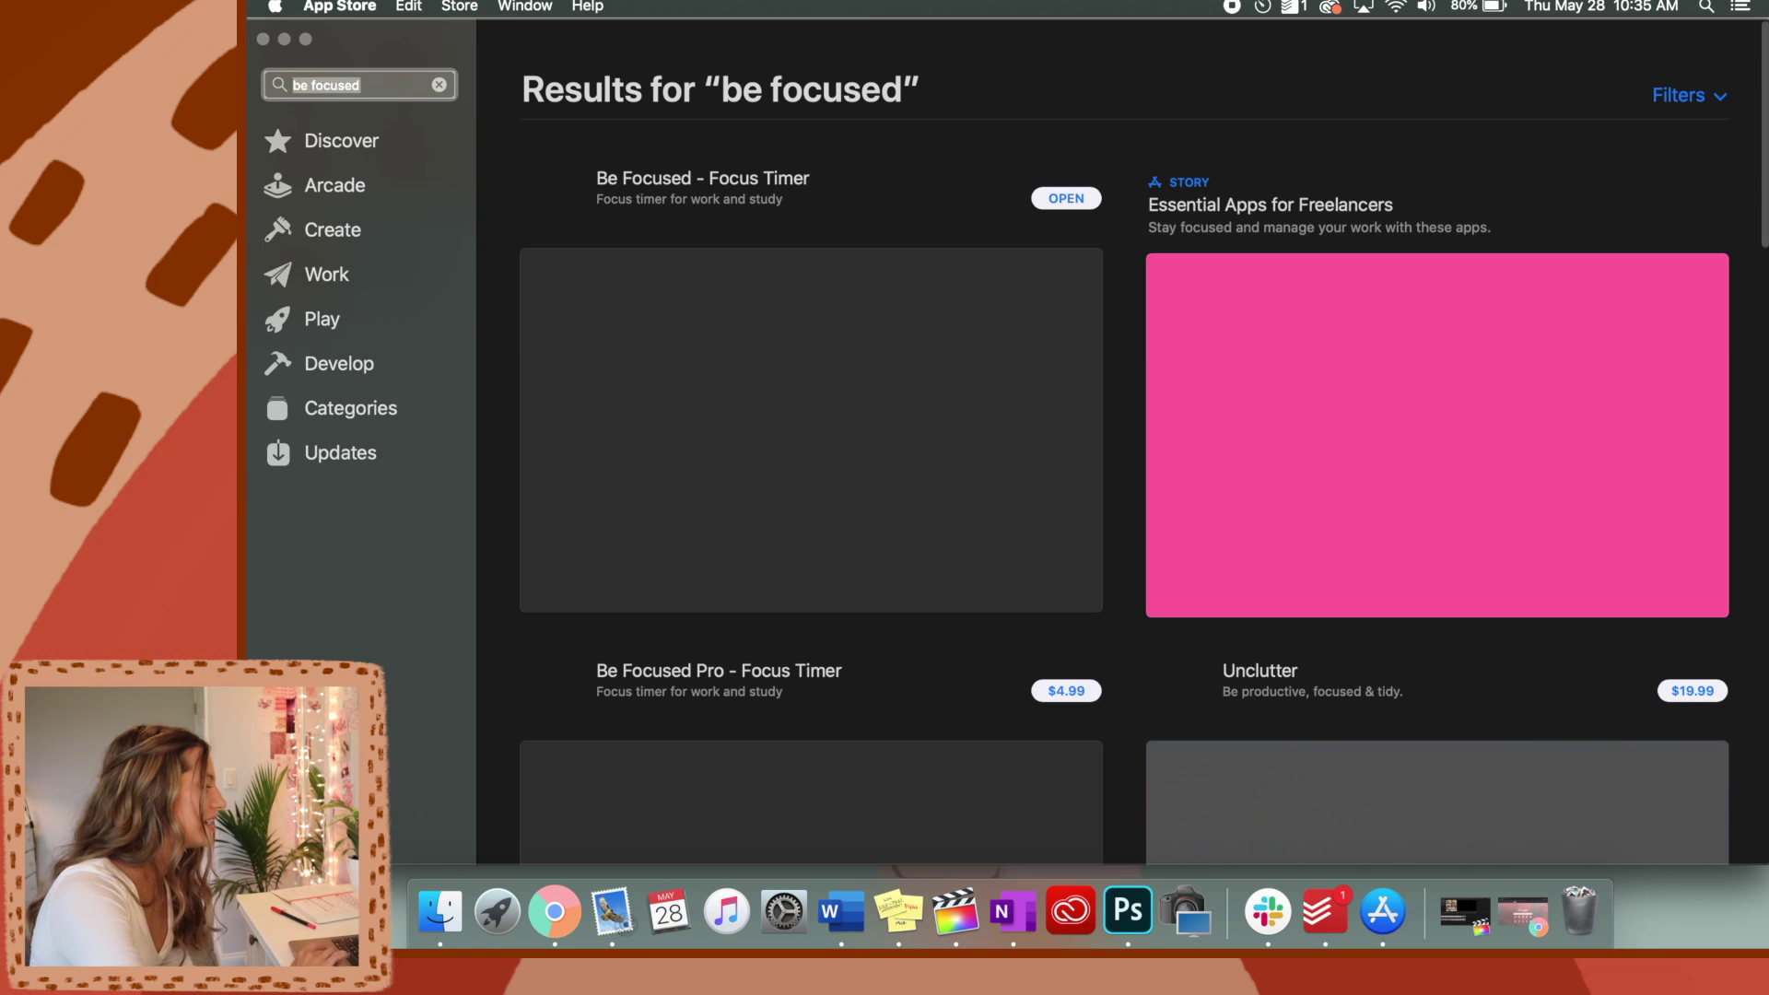
click(805, 176)
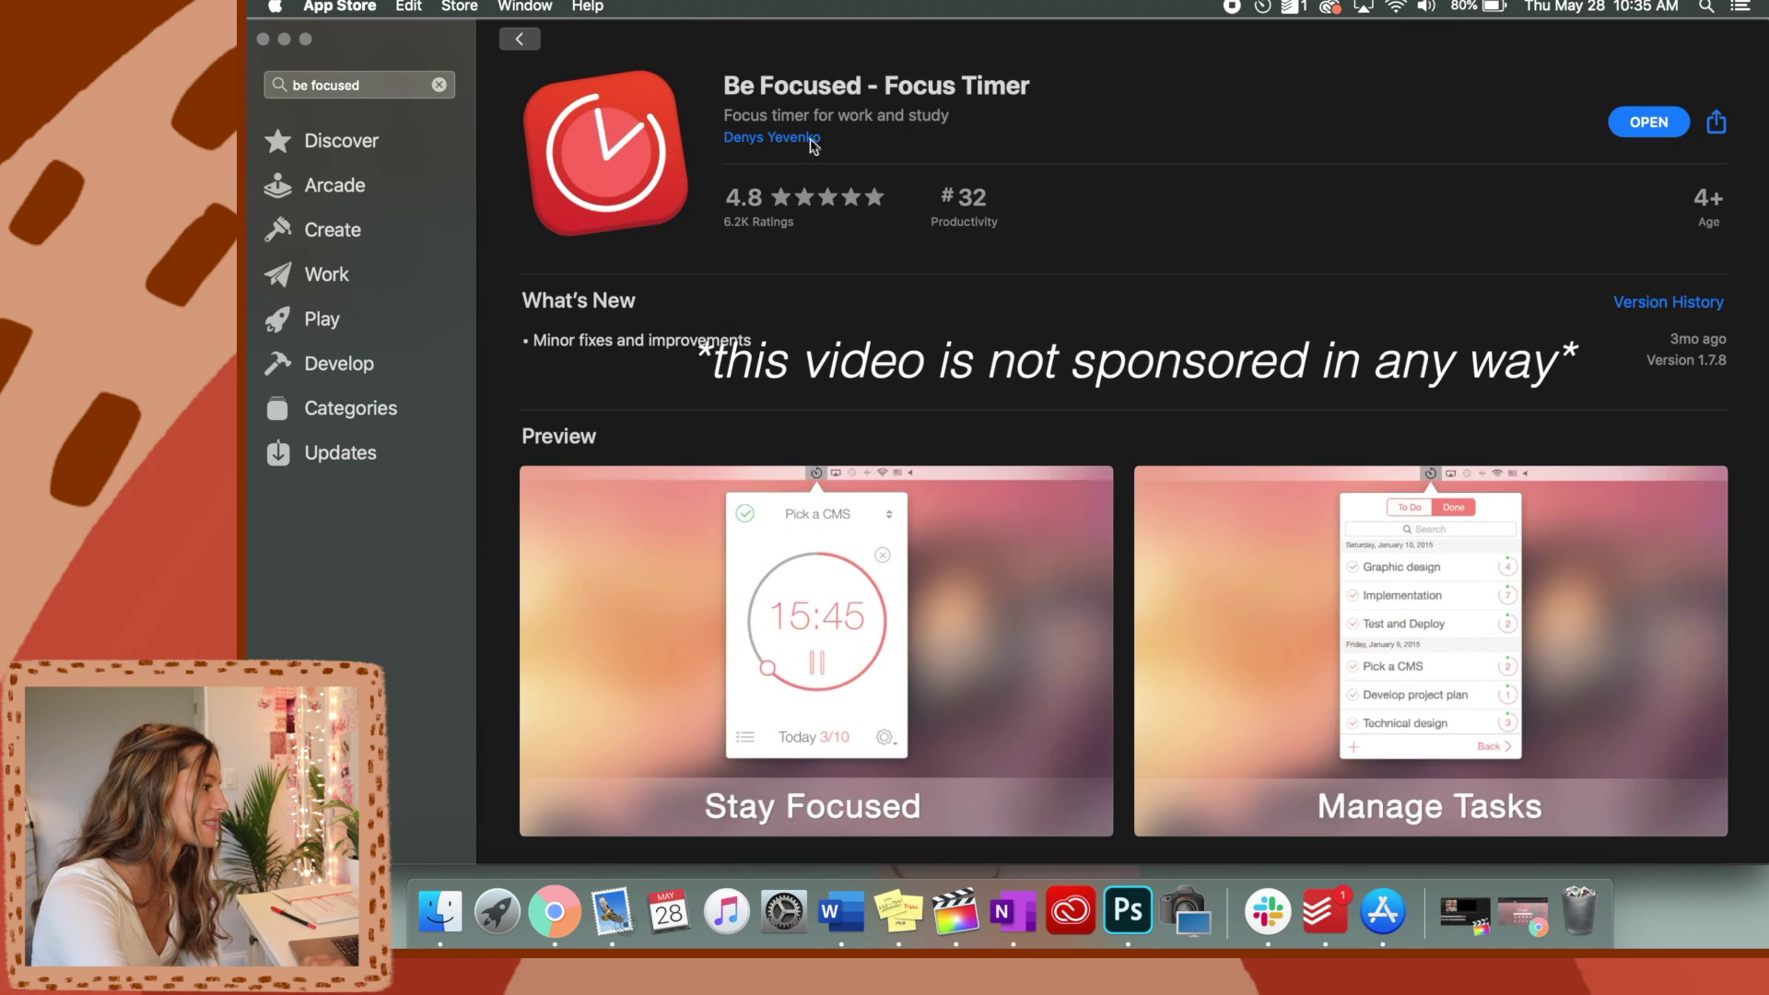
Select the "plan mac video" task in the Be Focused menu bar timer and start its 25-minute countdown
click(1272, 6)
click(1273, 74)
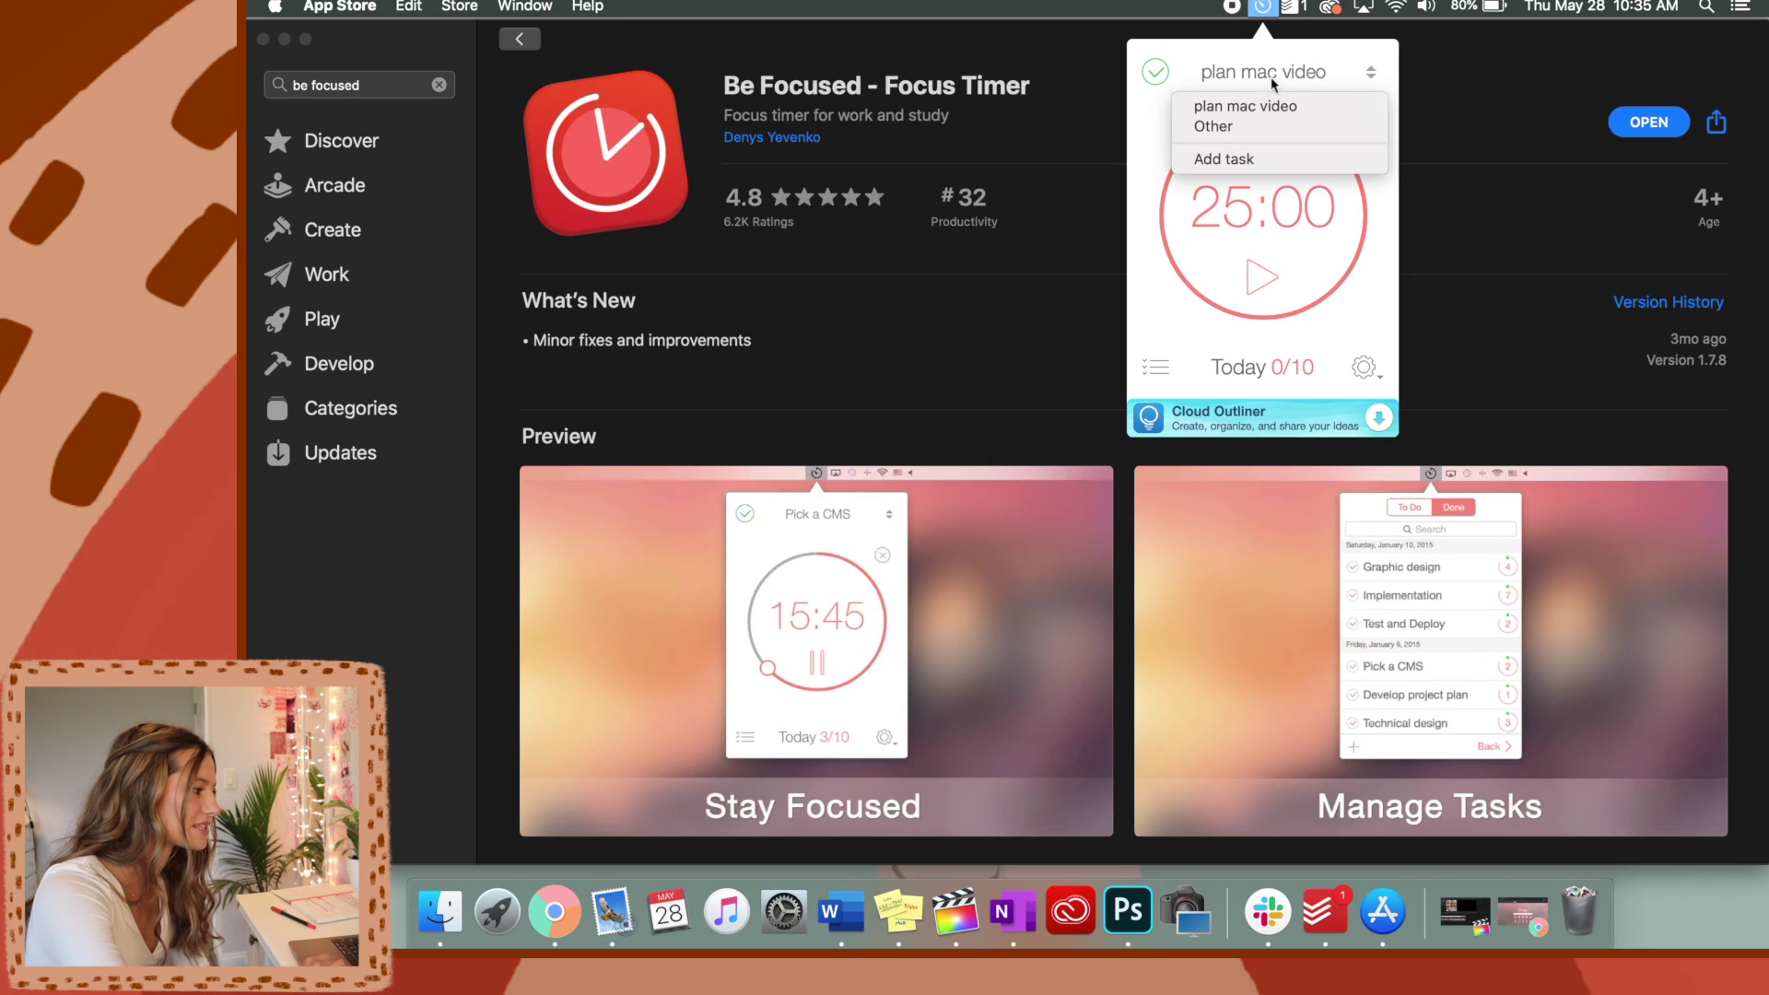
click(1193, 110)
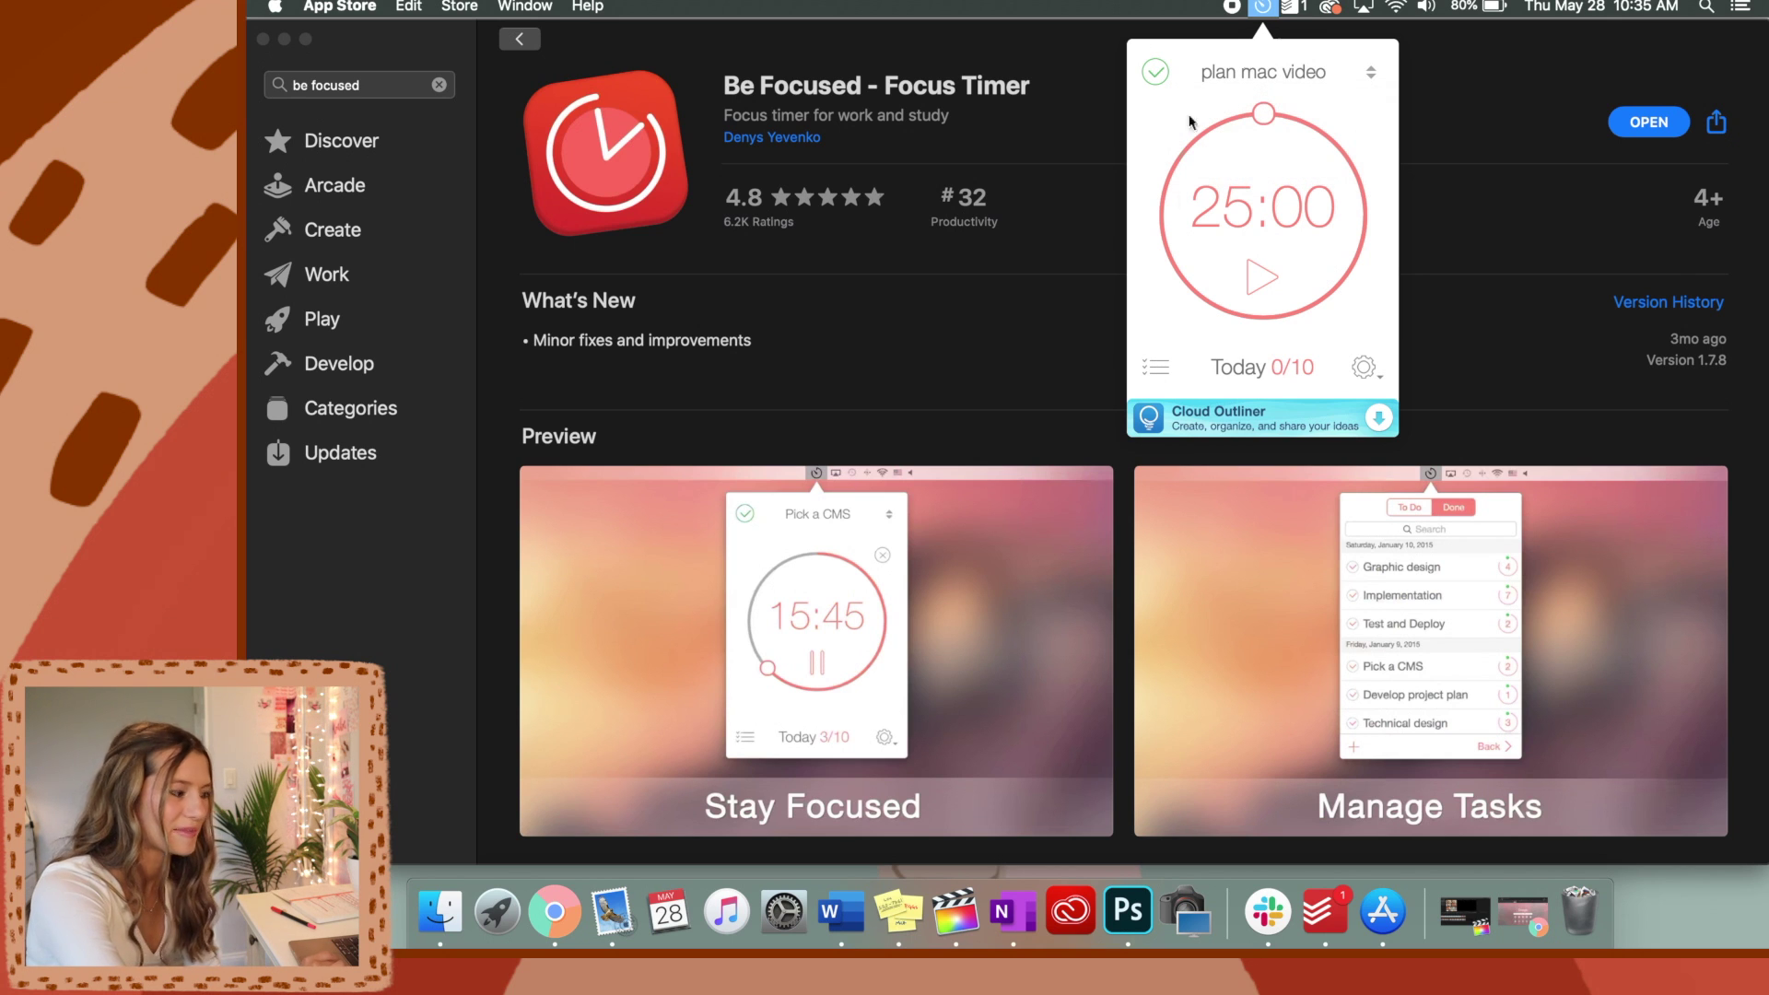
click(1285, 271)
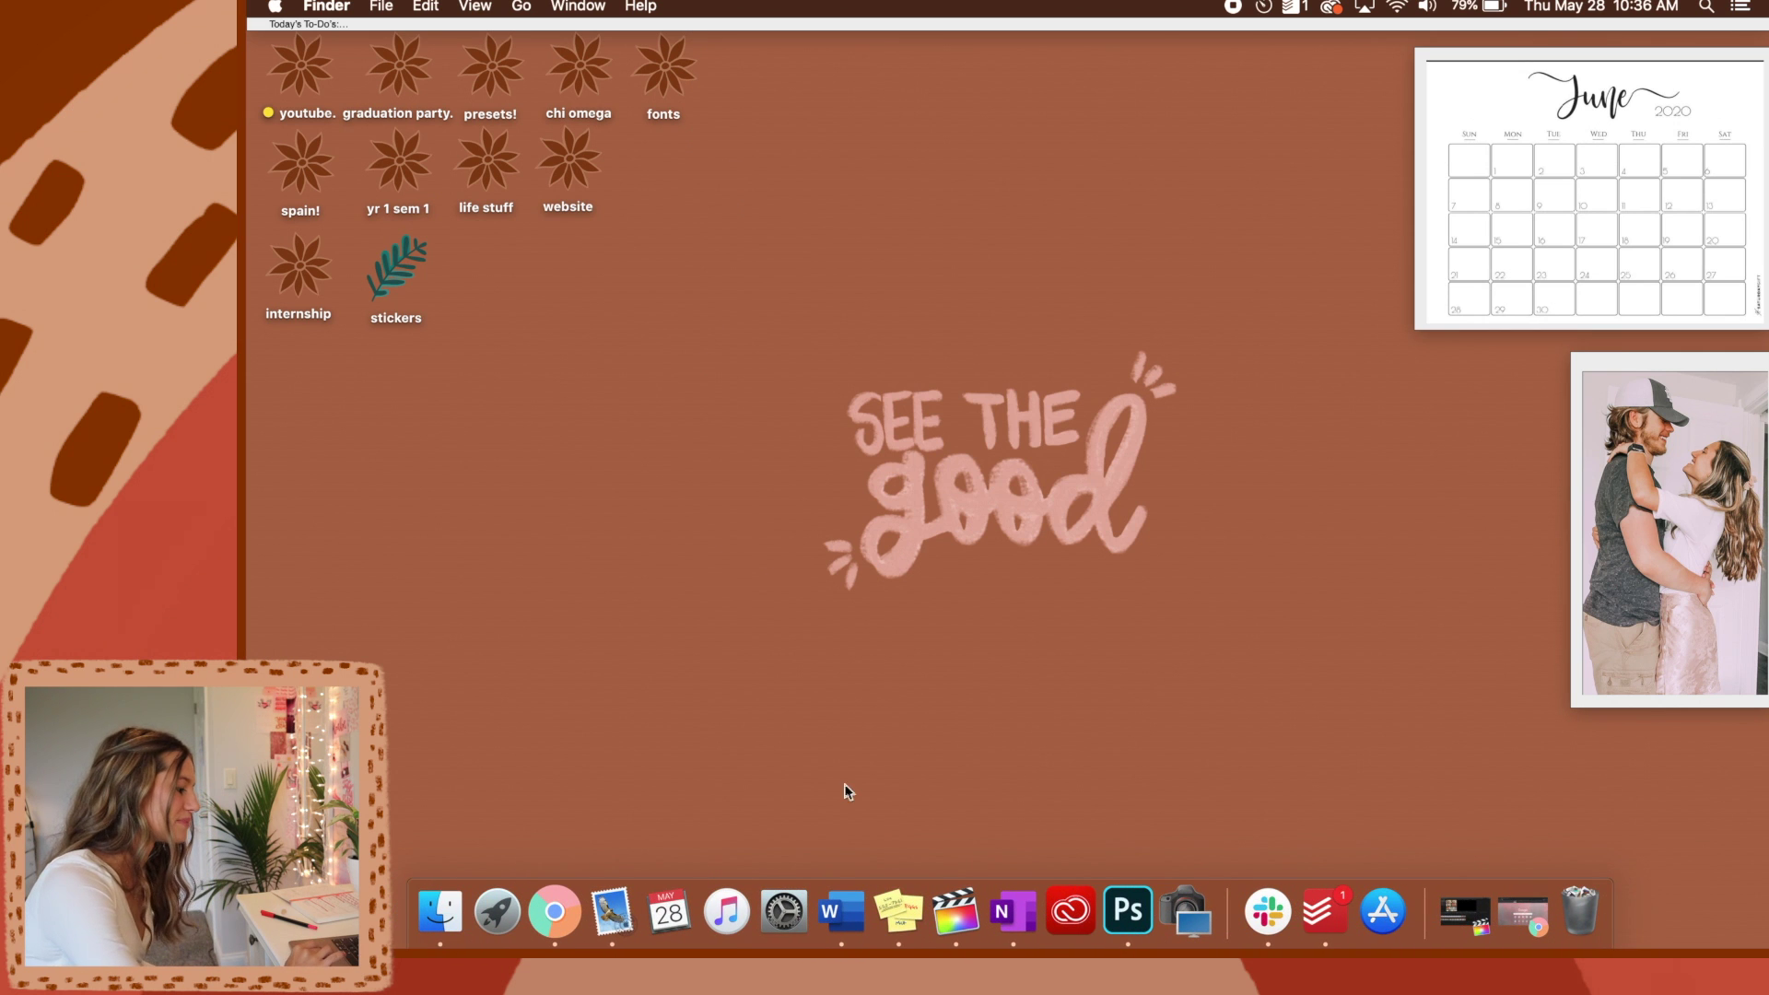
Set the Dock size to Large and adjust its magnification to about midway in System Preferences
click(783, 925)
click(830, 322)
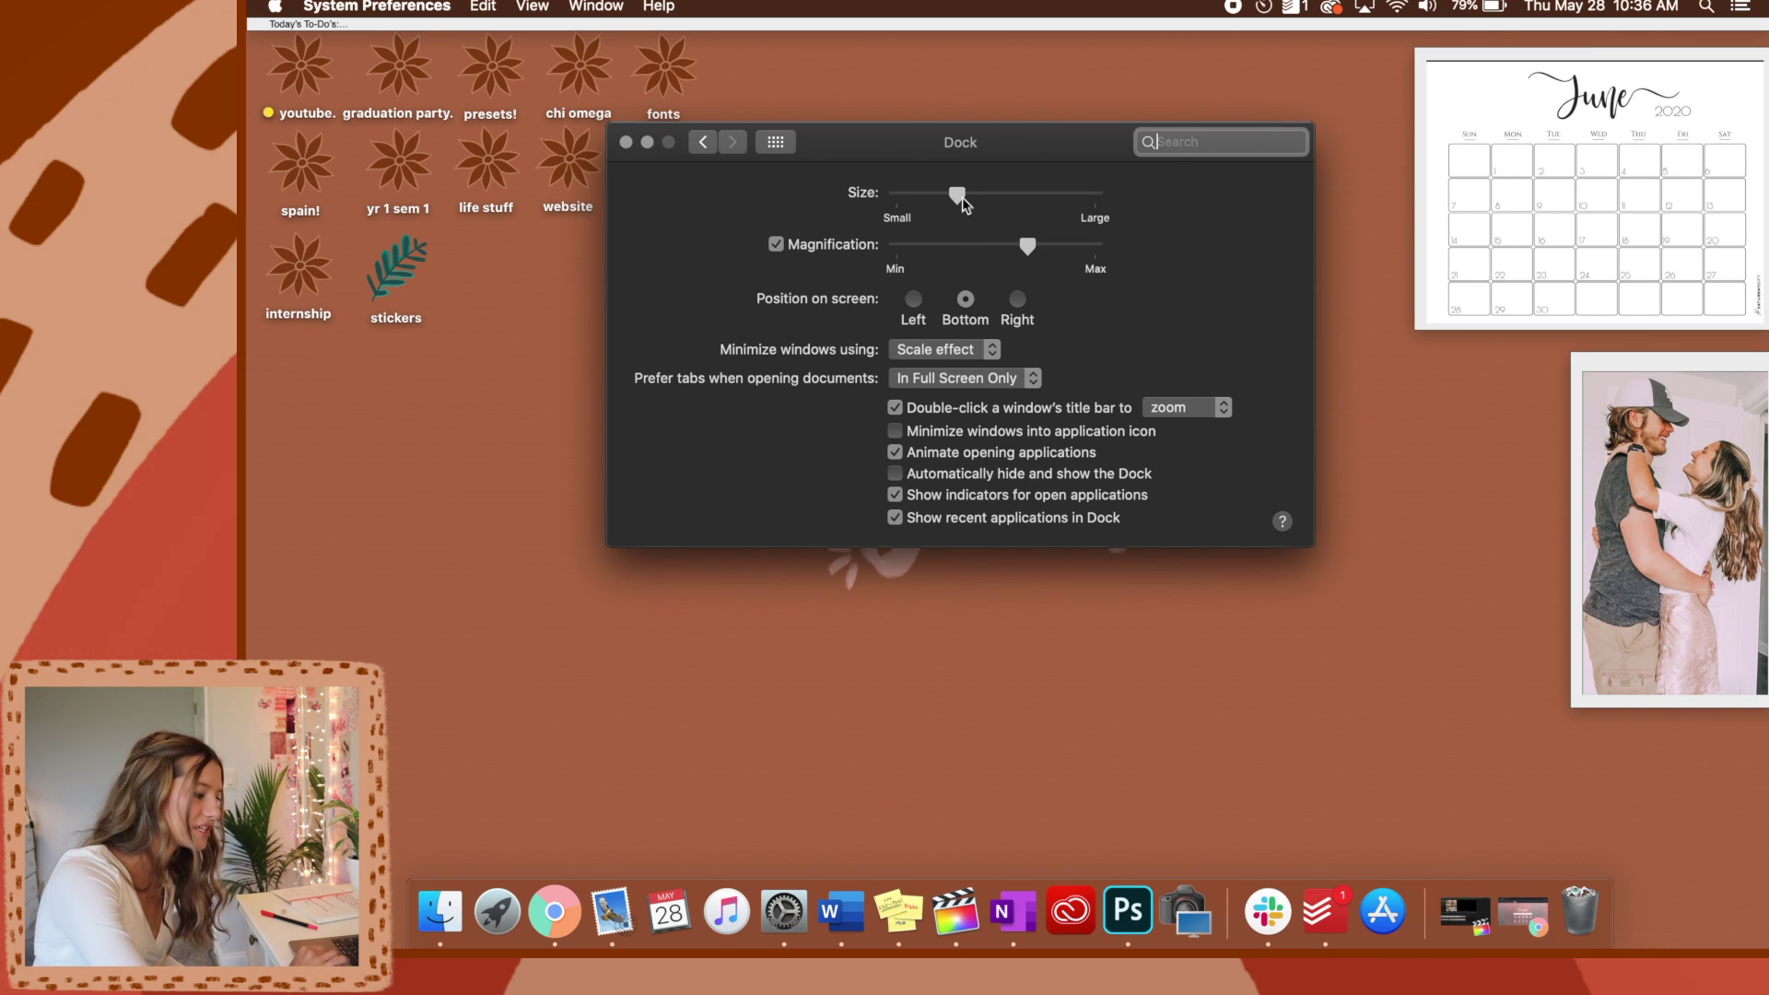
drag(958, 195, 1217, 251)
drag(1030, 251, 1117, 271)
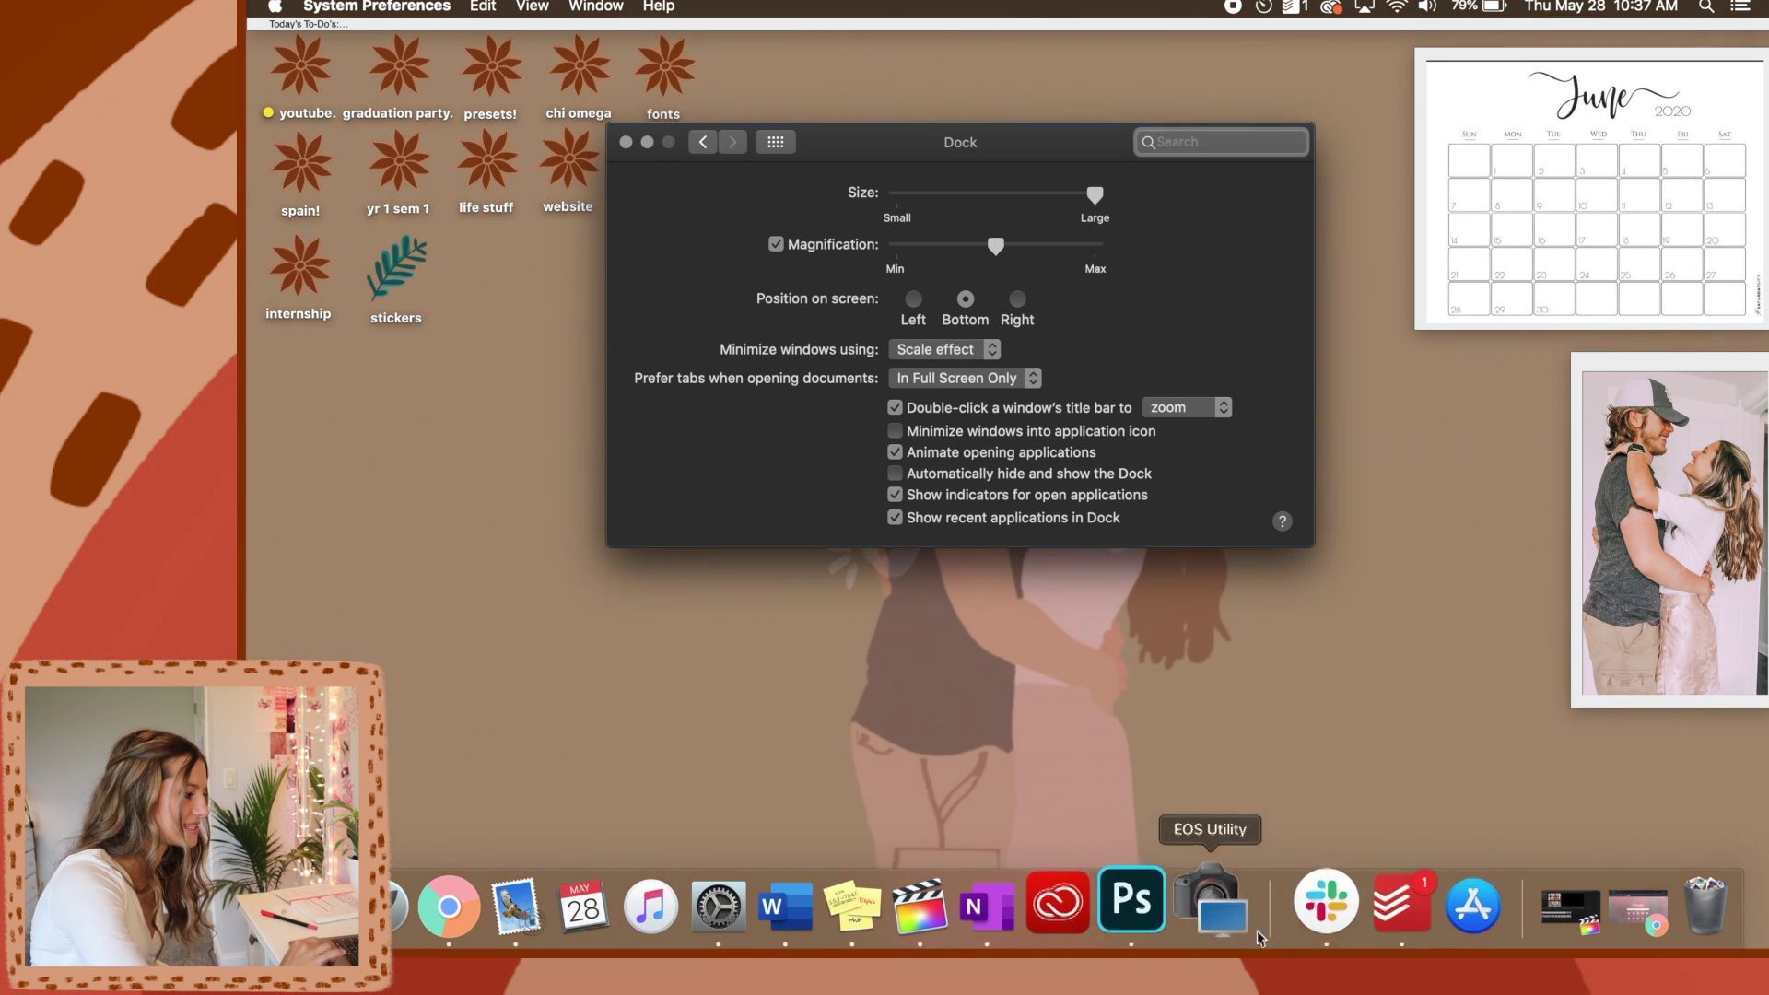
Turn off Dock magnification, try the Dock at the Left and Right screen positions, and return it to Bottom
click(777, 244)
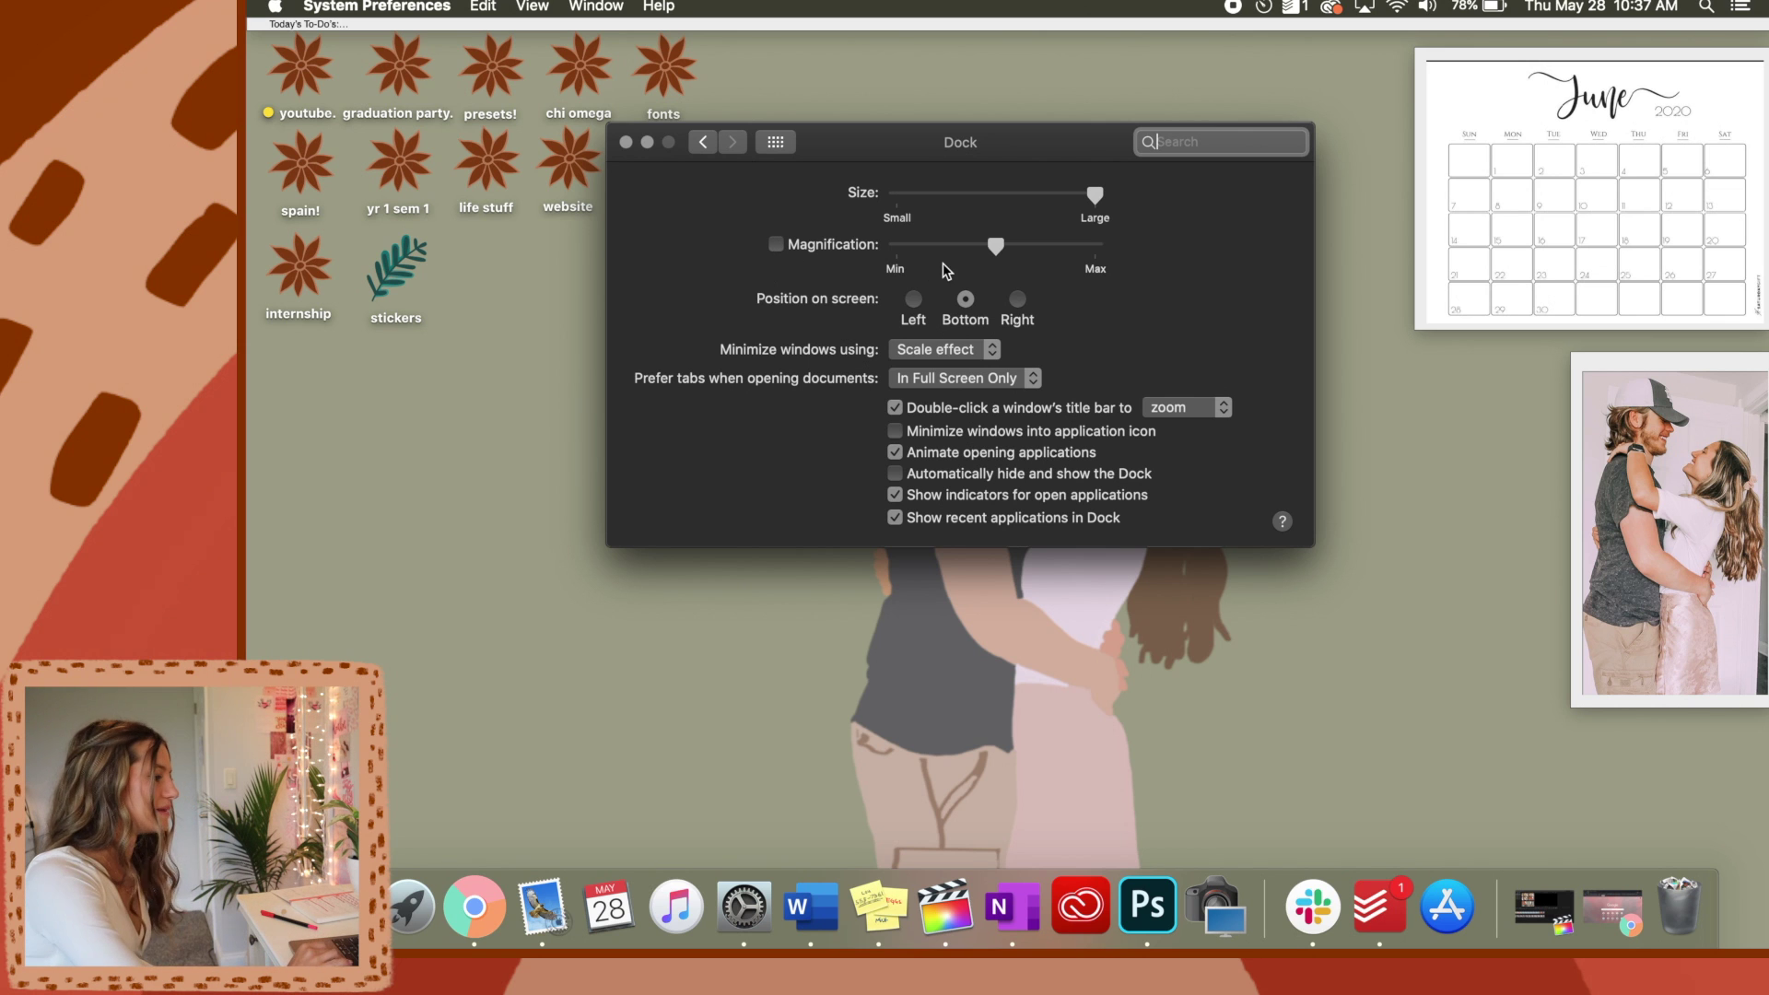
click(1017, 299)
click(965, 300)
click(914, 300)
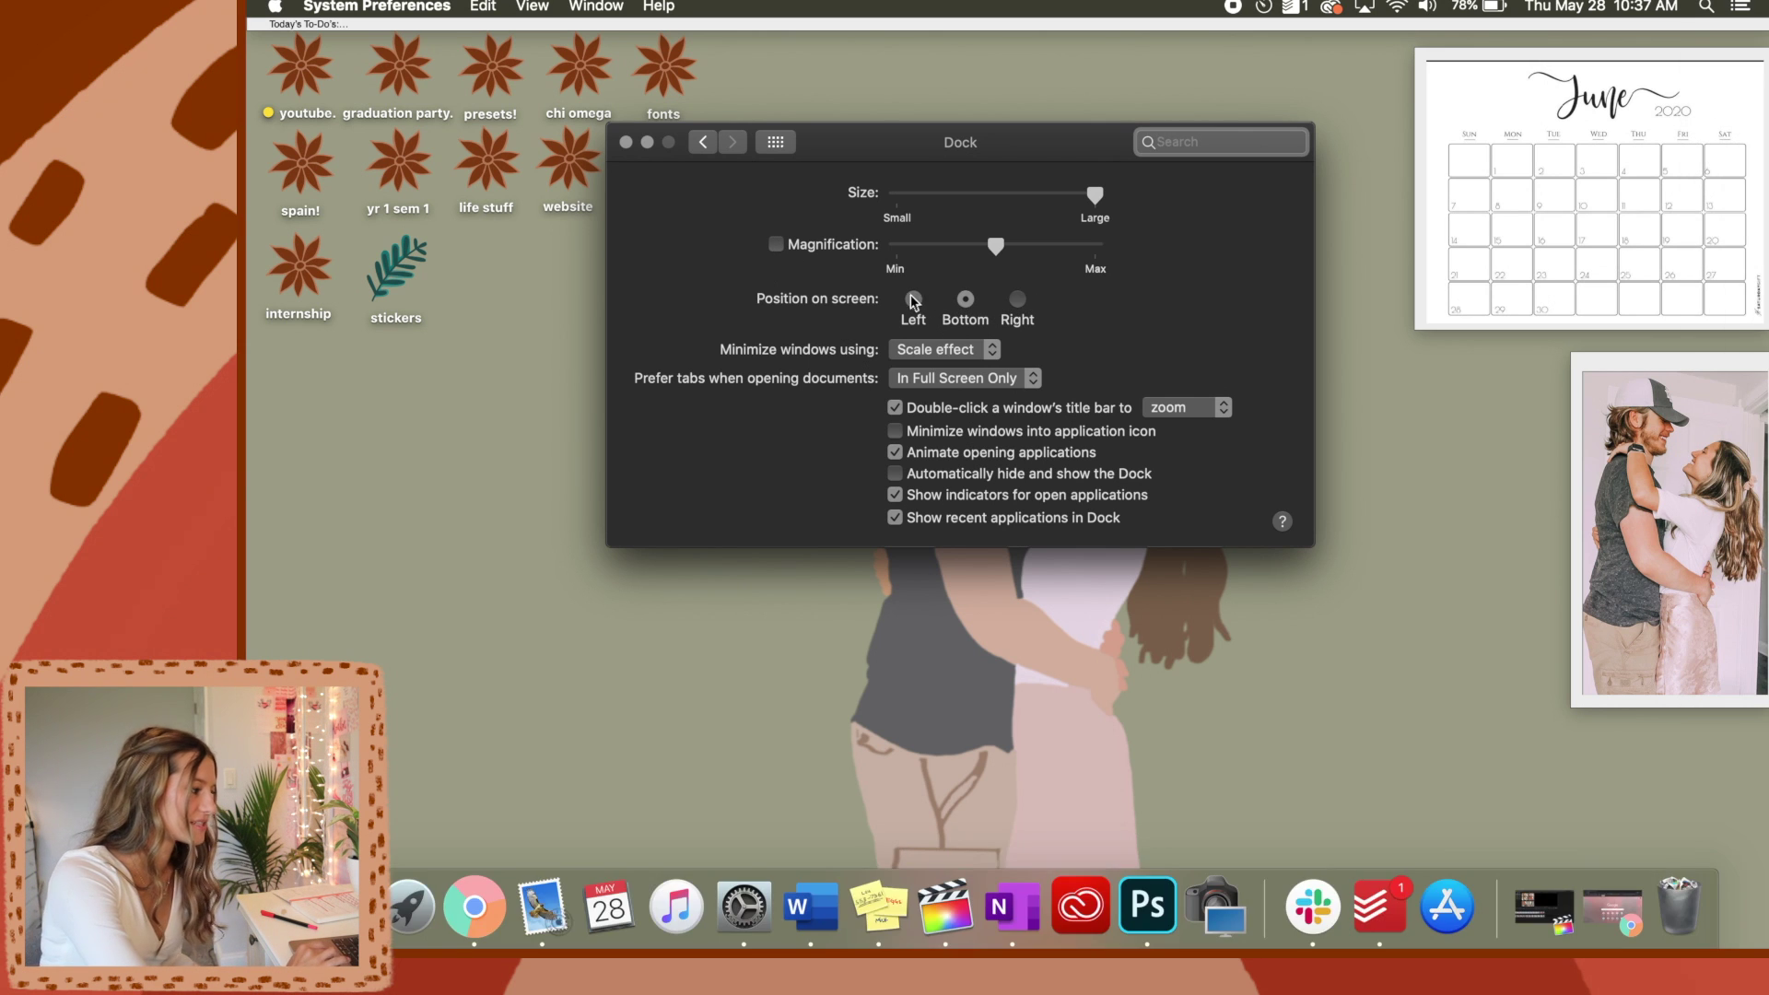
click(965, 300)
click(1019, 301)
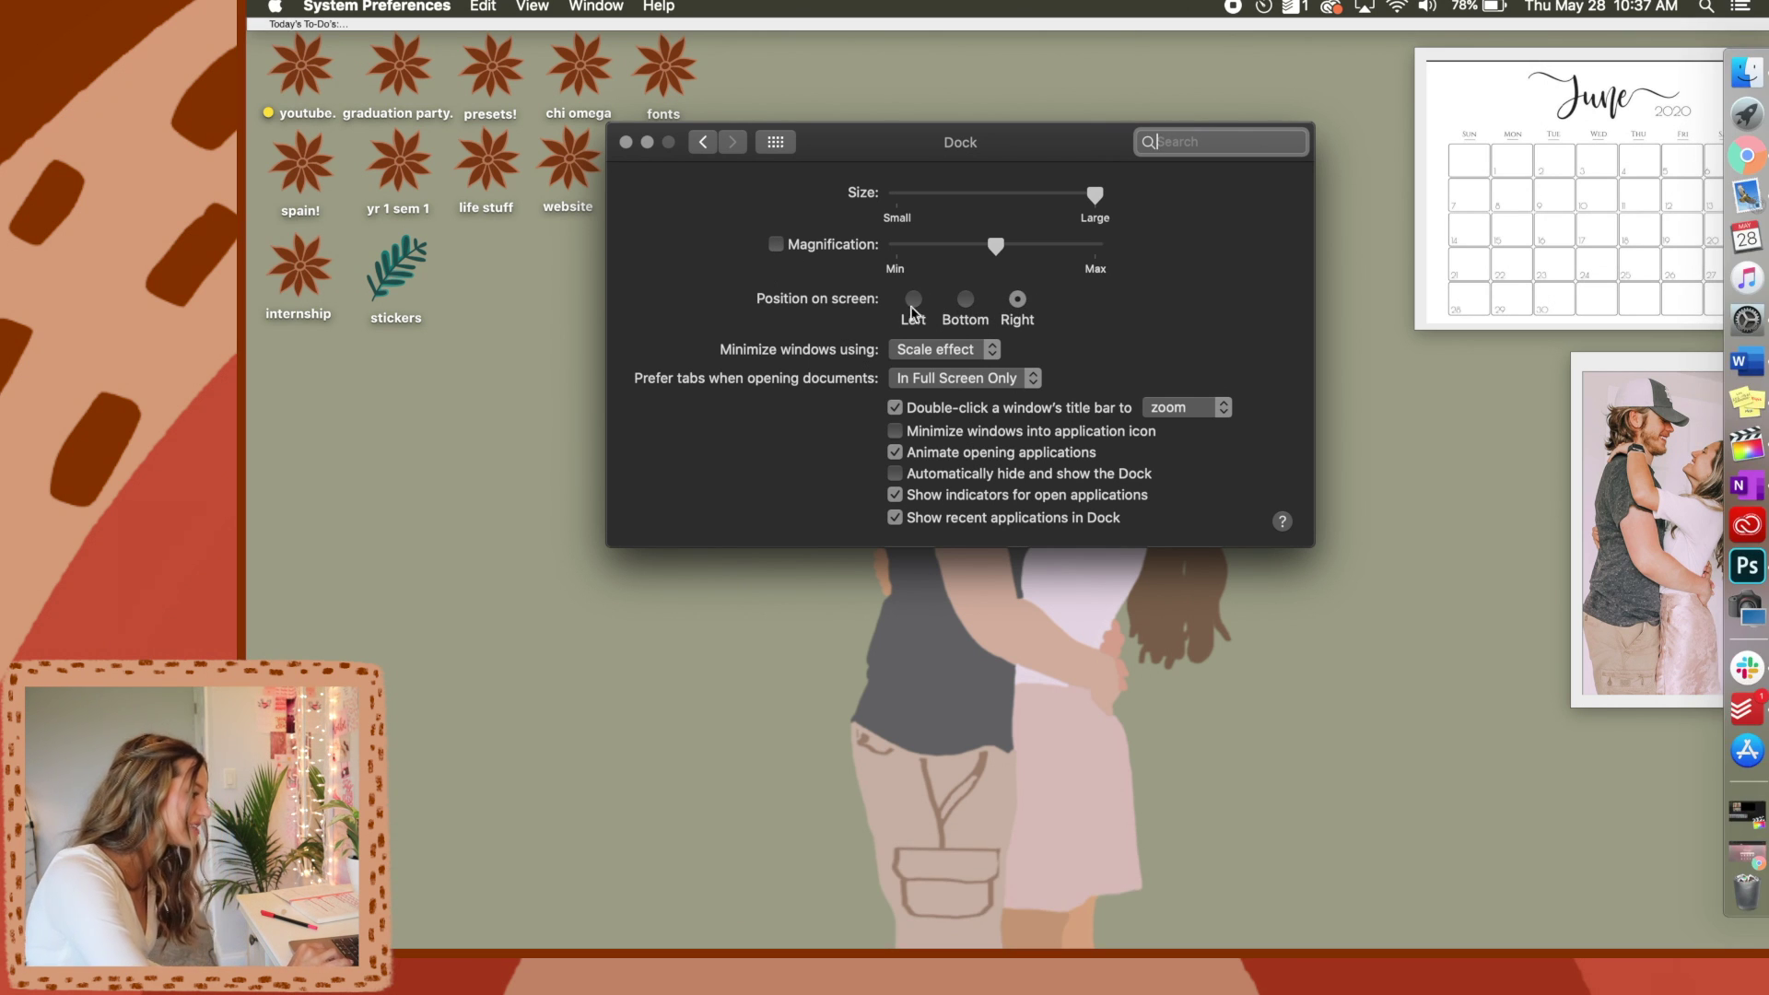
click(963, 302)
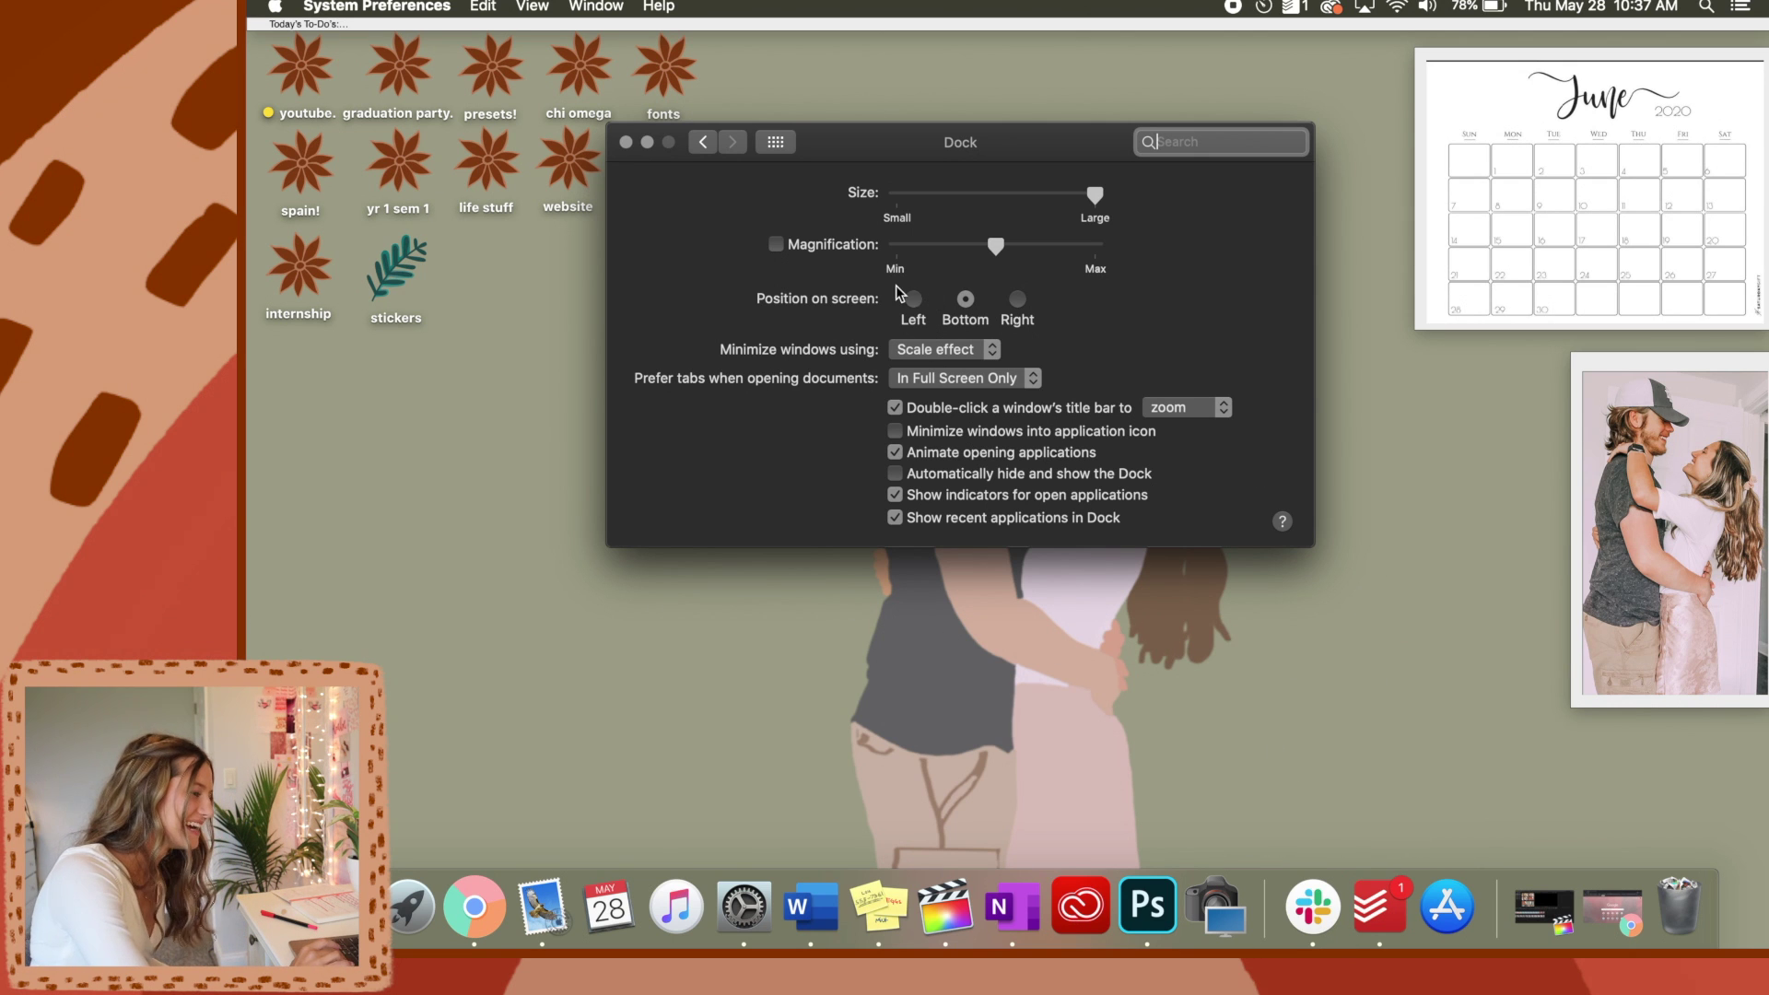
Test the Genie effect and Scale effect by minimizing the Chrome window, leaving Scale effect as the chosen setting
click(984, 352)
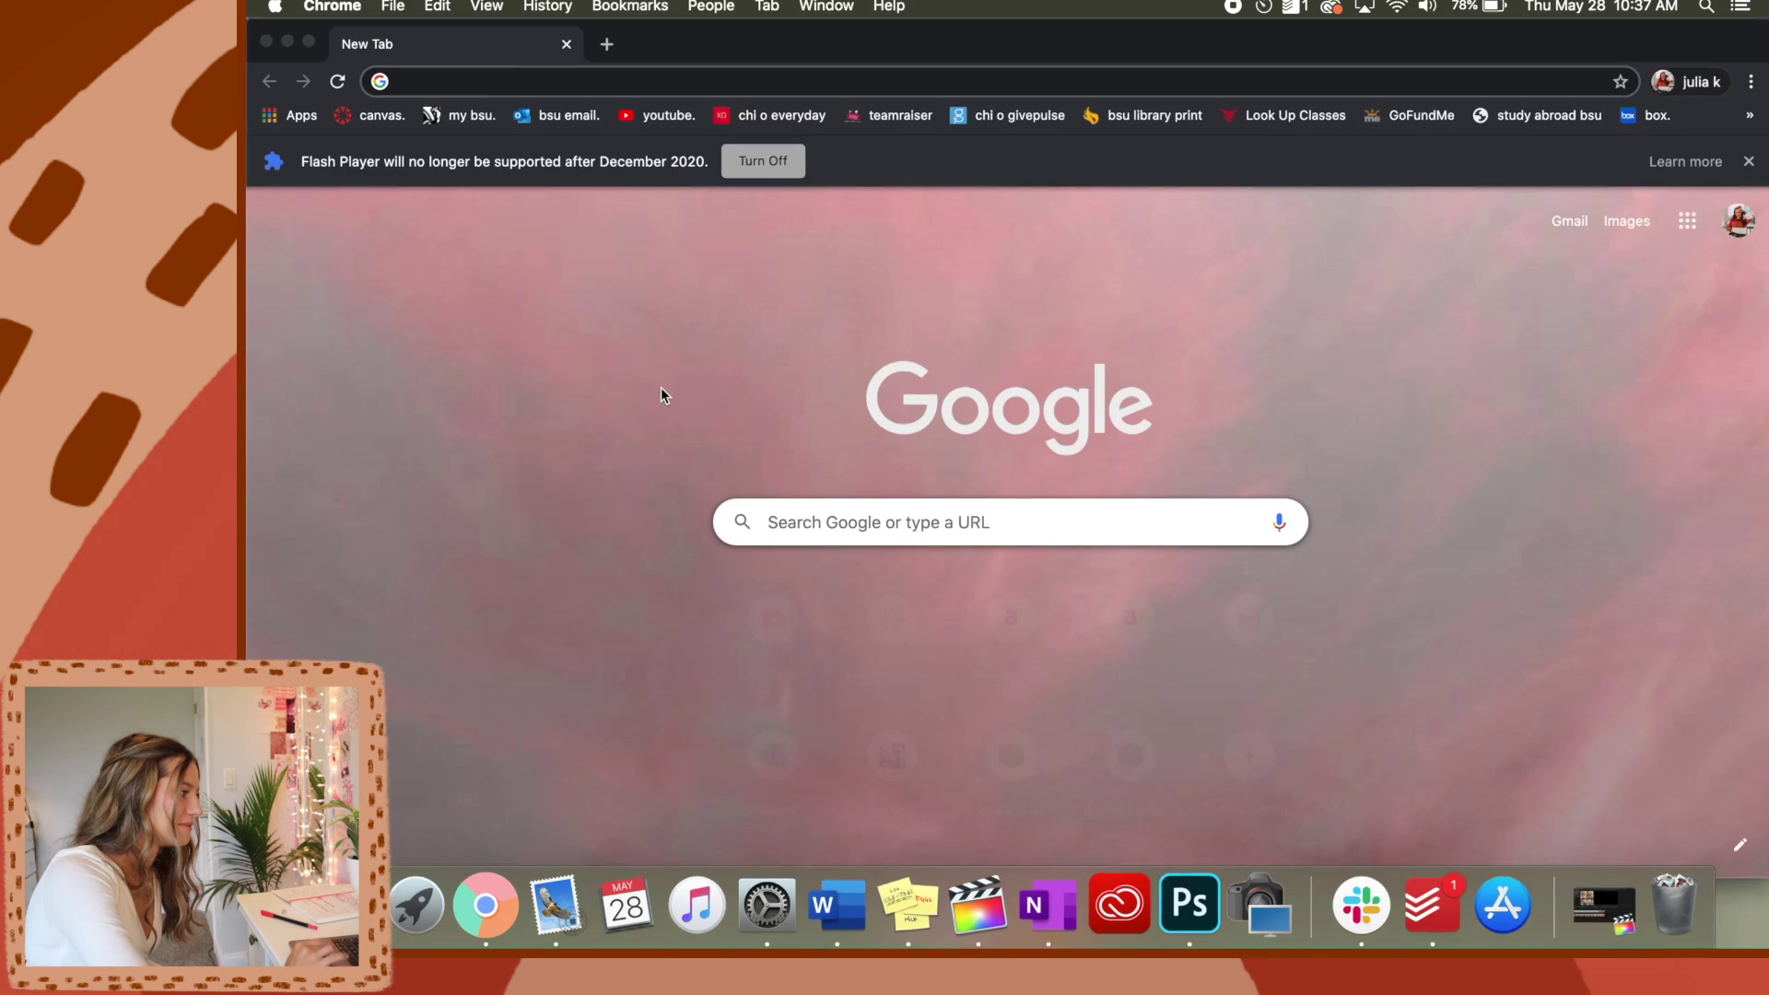
click(288, 41)
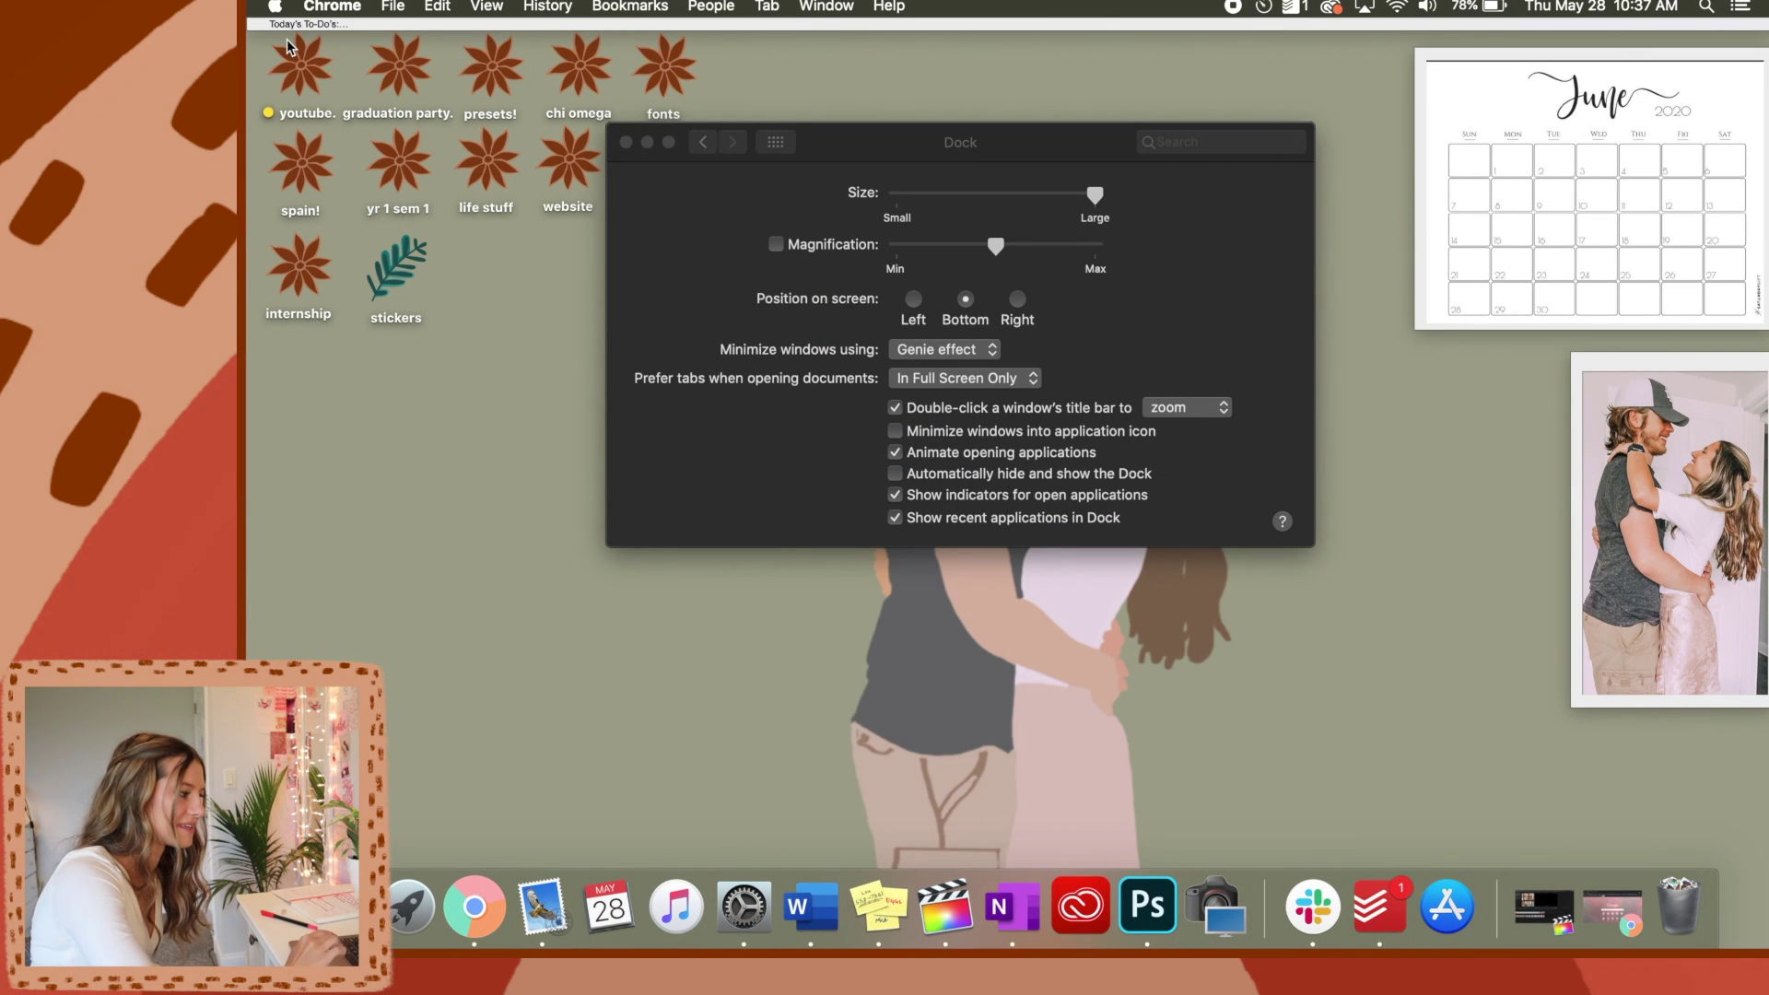
click(892, 352)
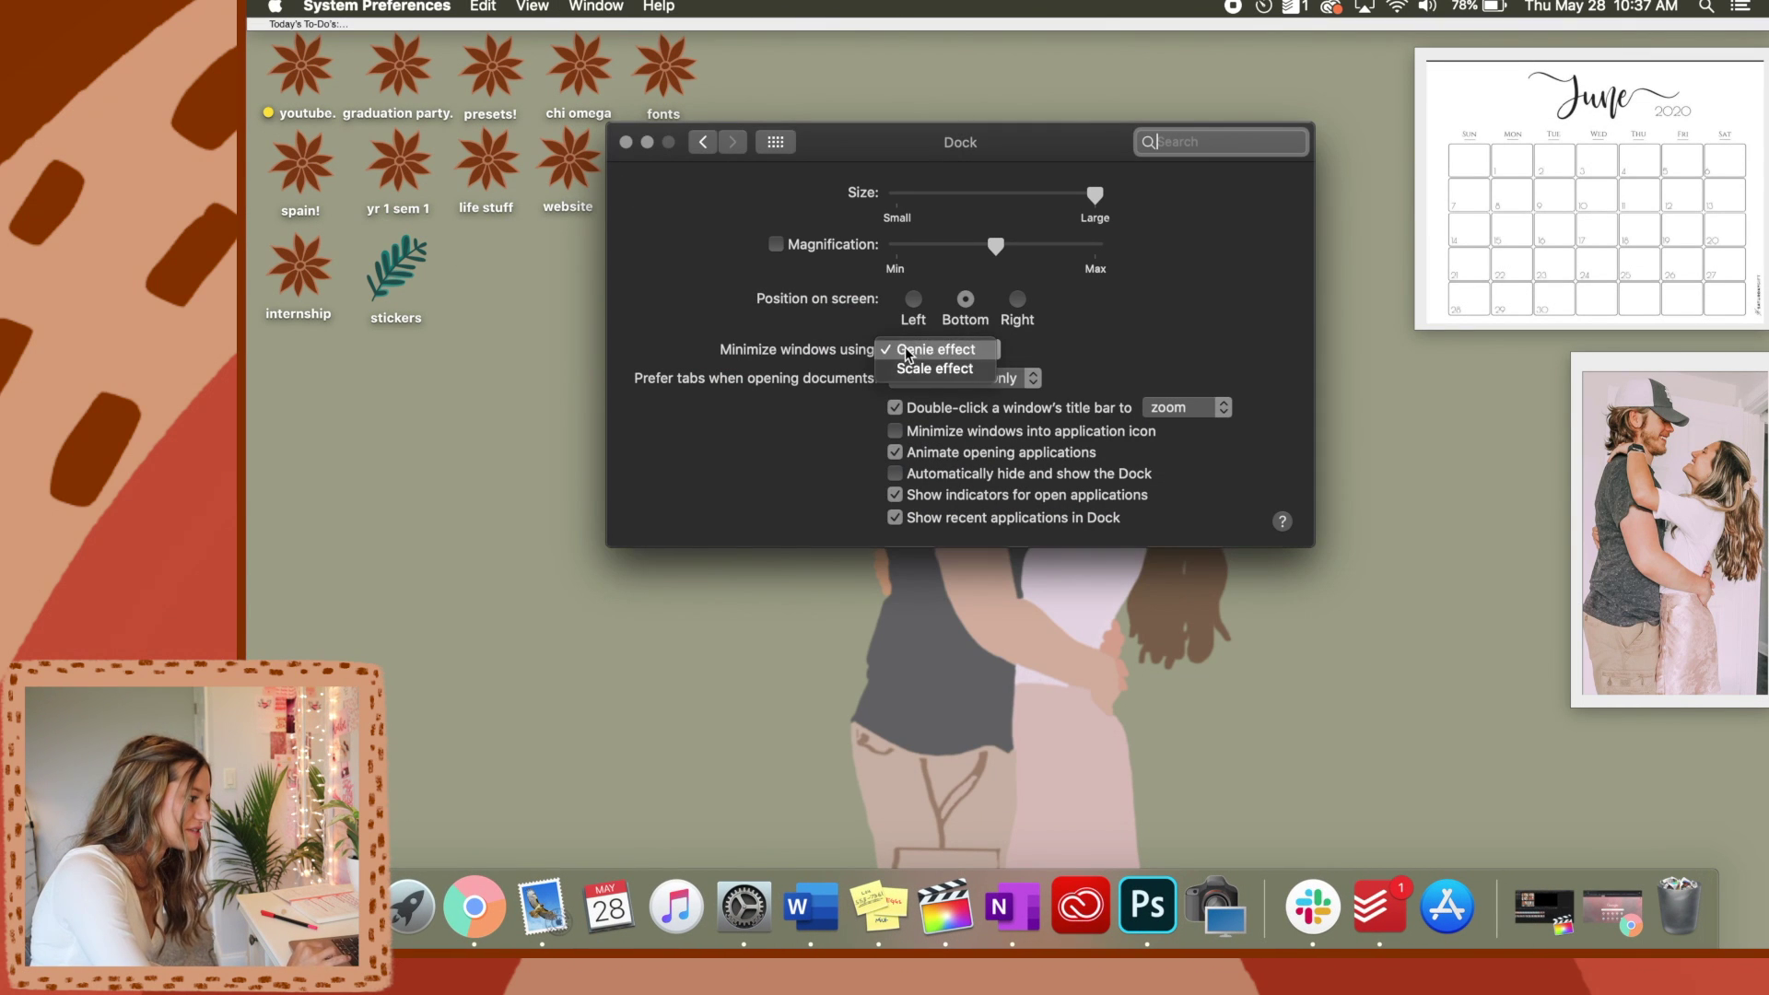
click(931, 368)
click(1636, 912)
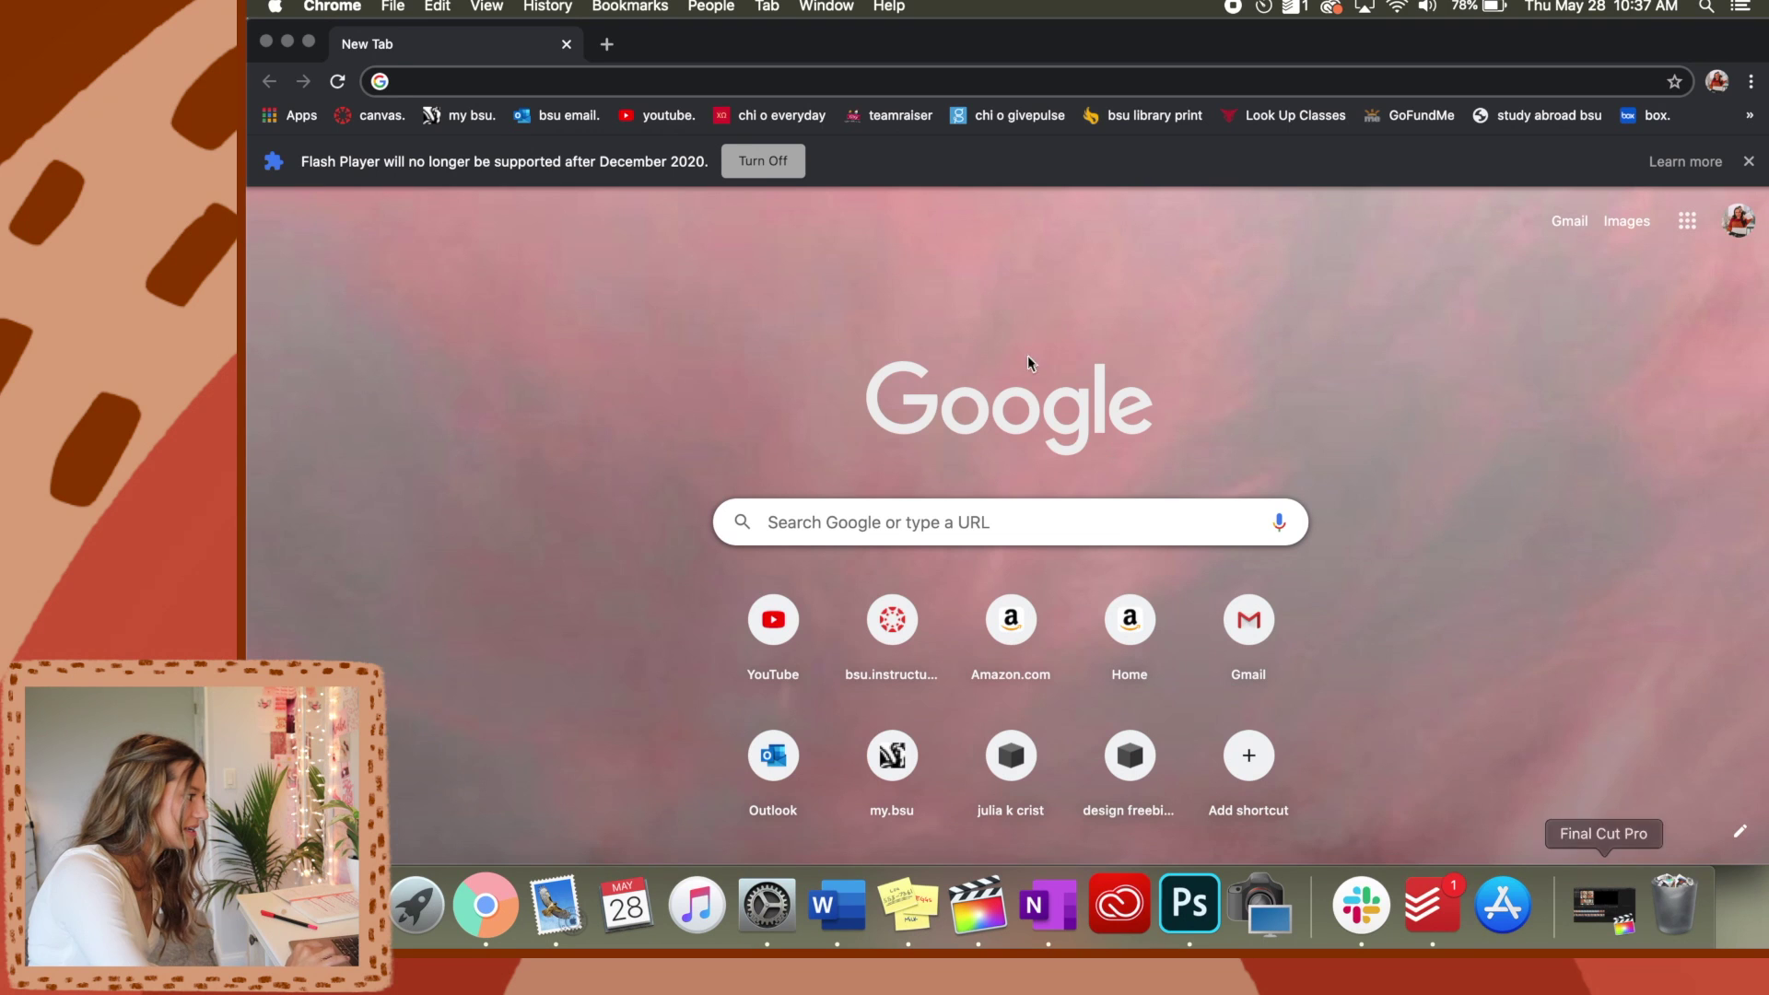
click(287, 41)
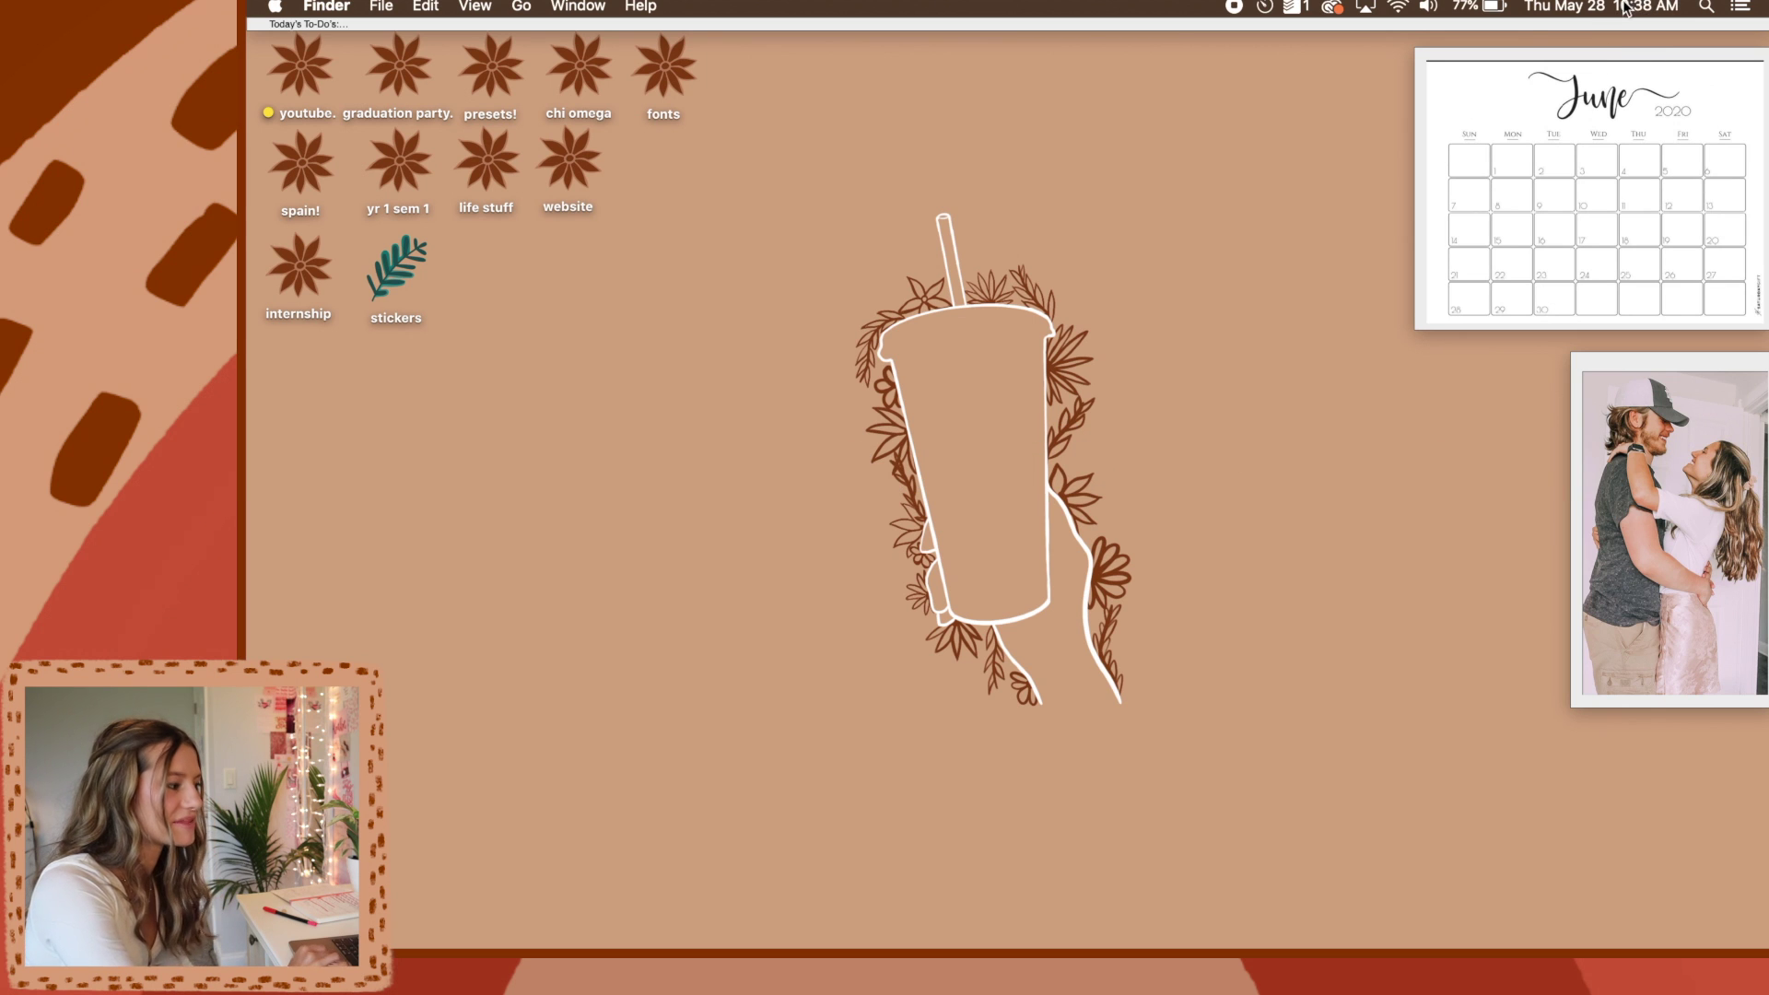
Switch the menu bar clock to the analog view and back to digital
click(1627, 9)
click(1624, 64)
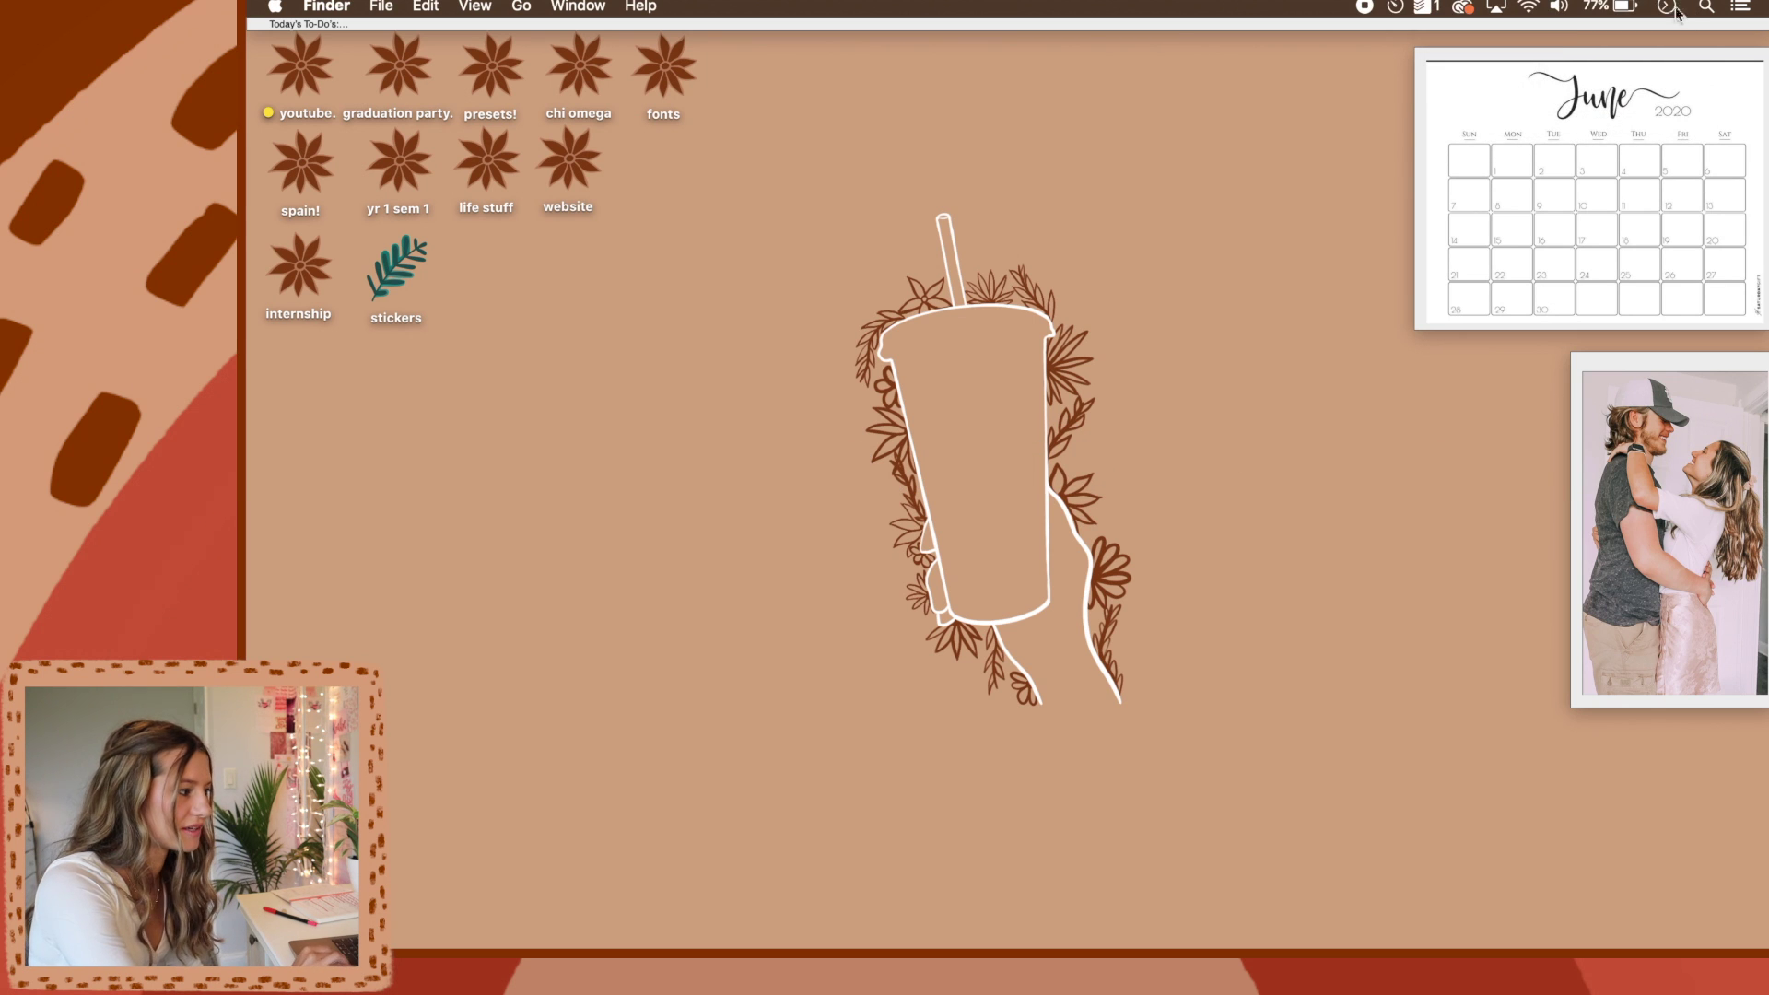
click(1666, 7)
click(1611, 92)
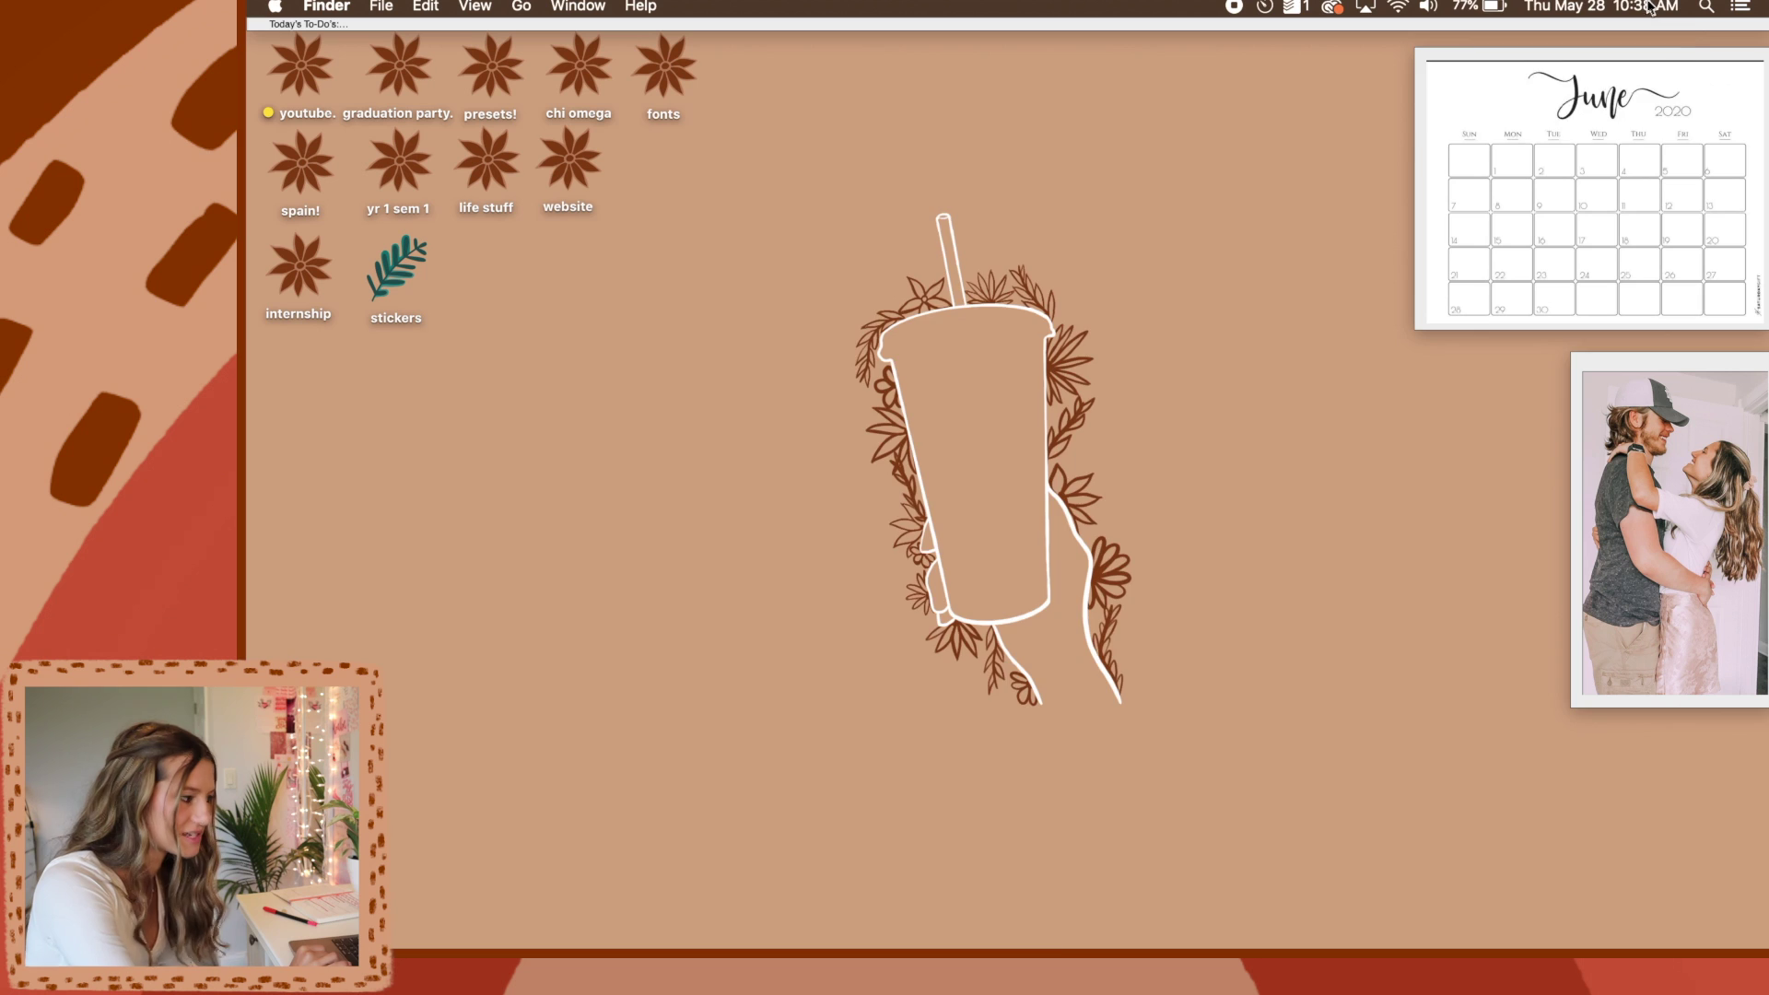
Open the Date & Time preferences from the menu bar clock and unlock the settings for changes
click(1615, 5)
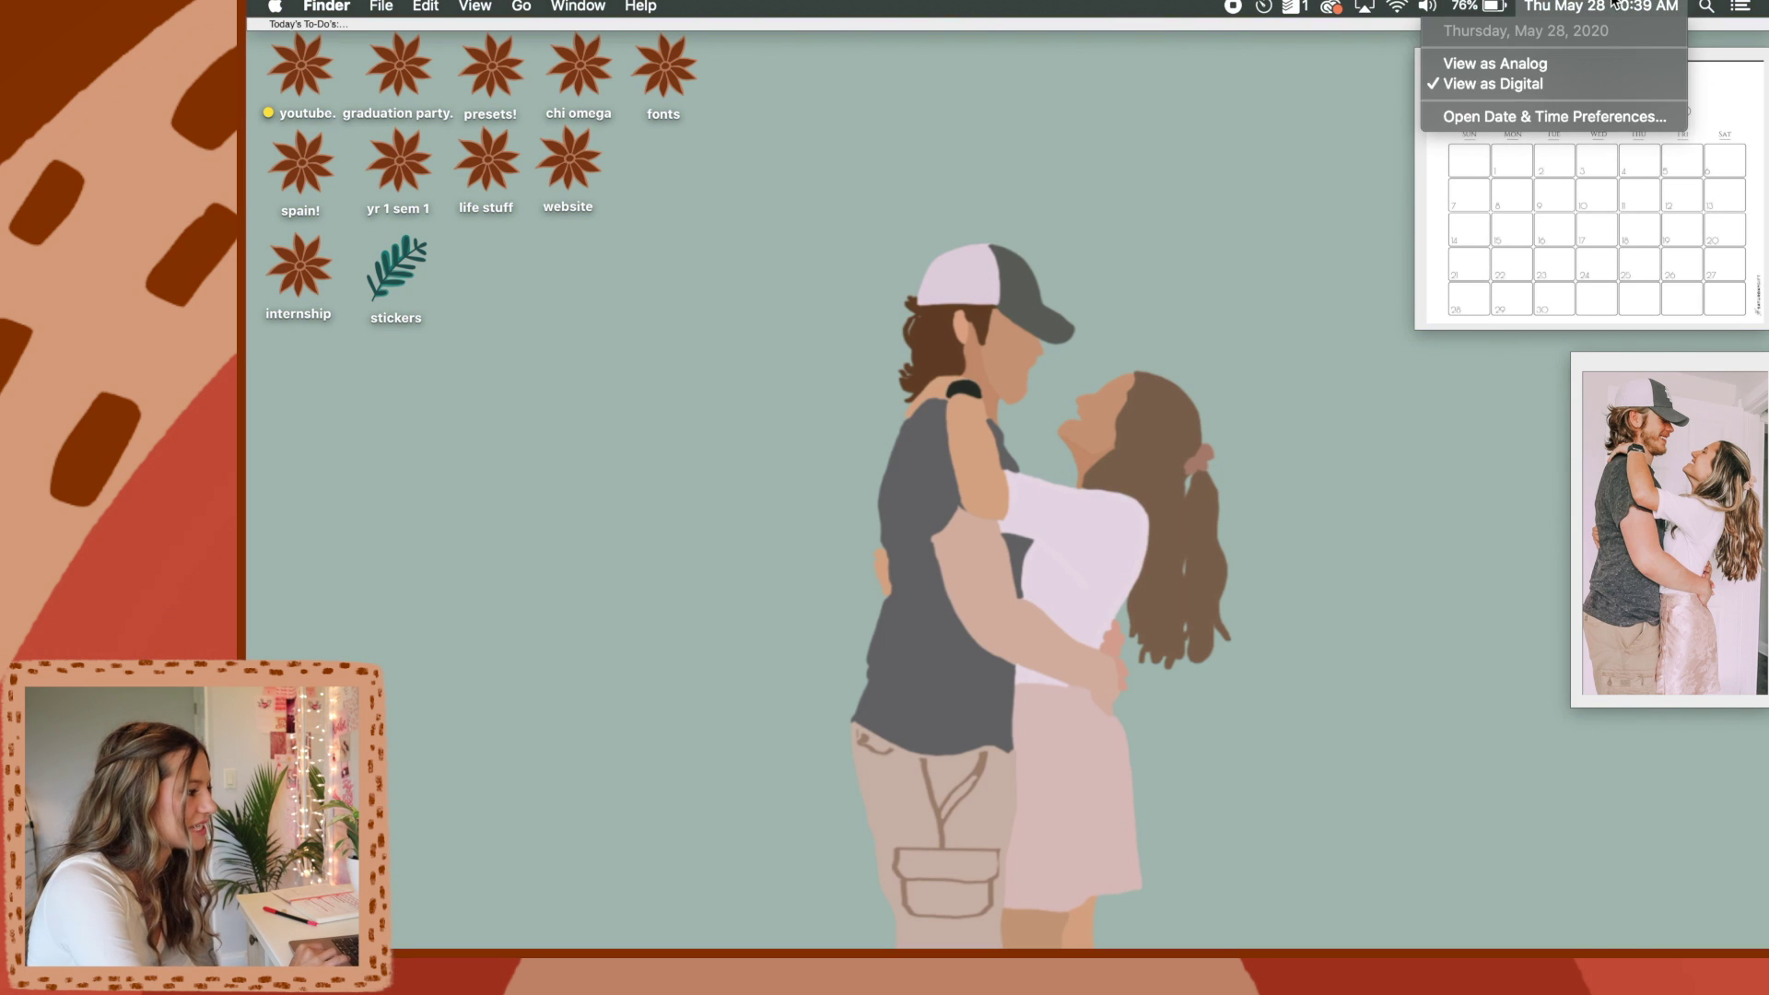
click(1589, 117)
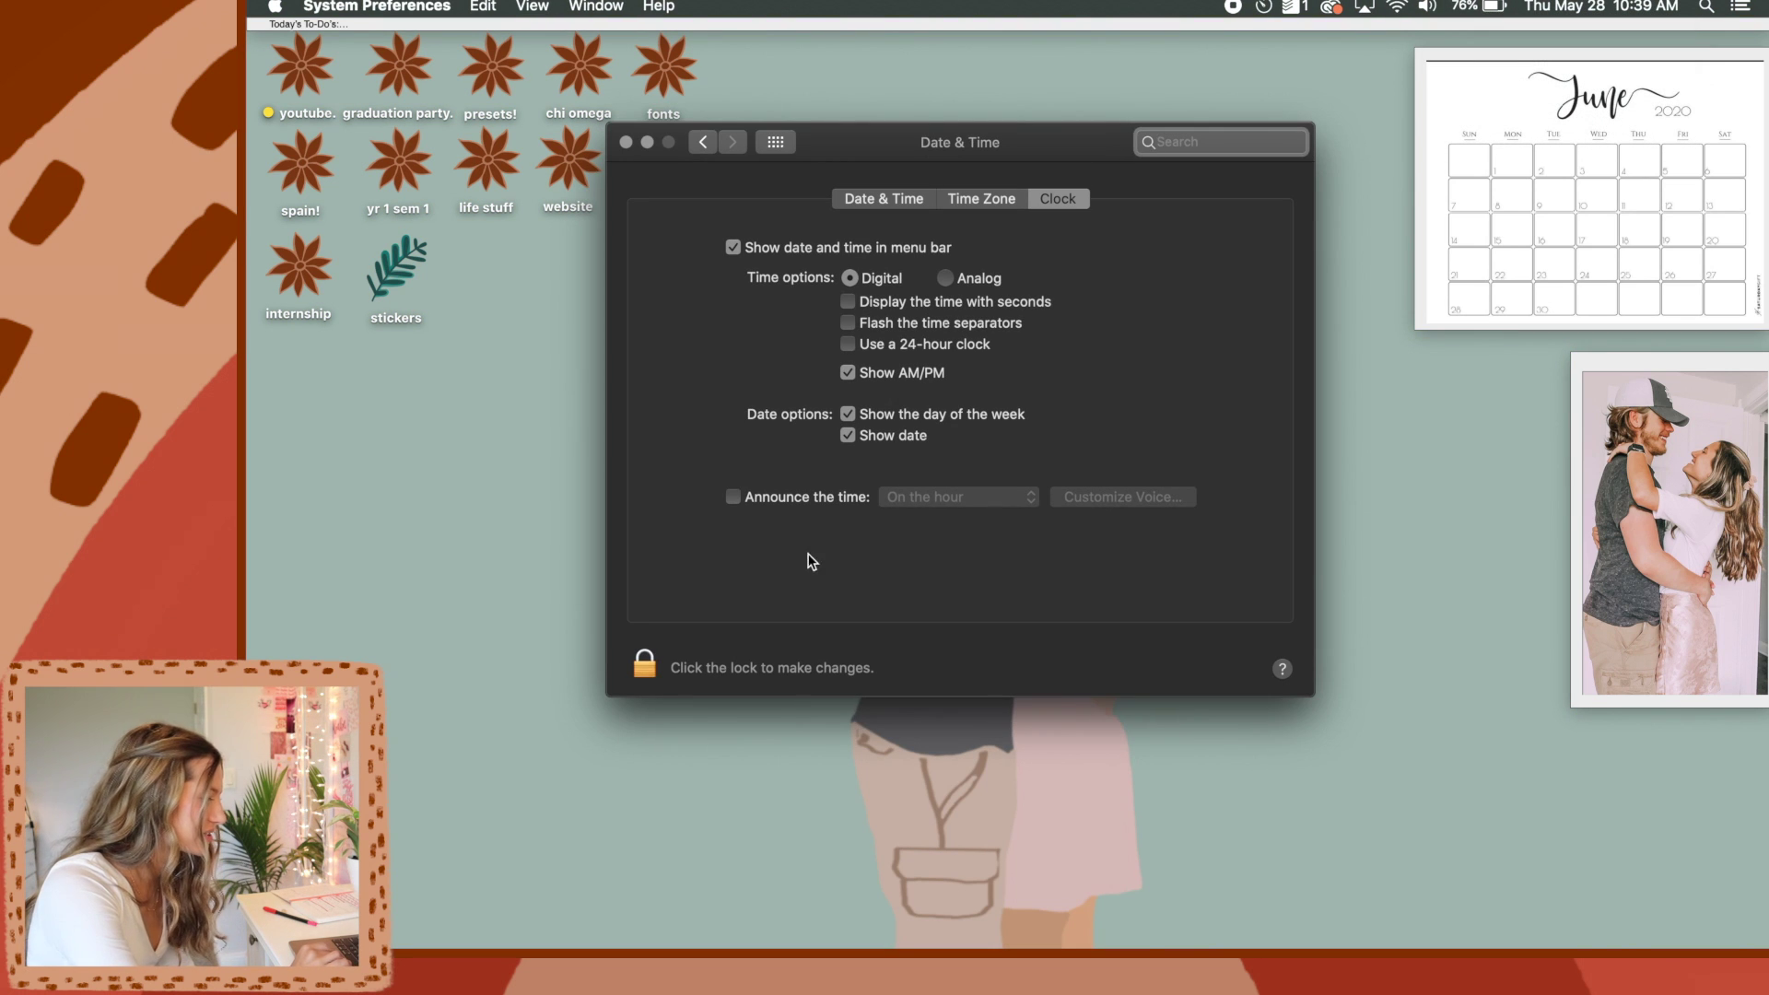
click(646, 663)
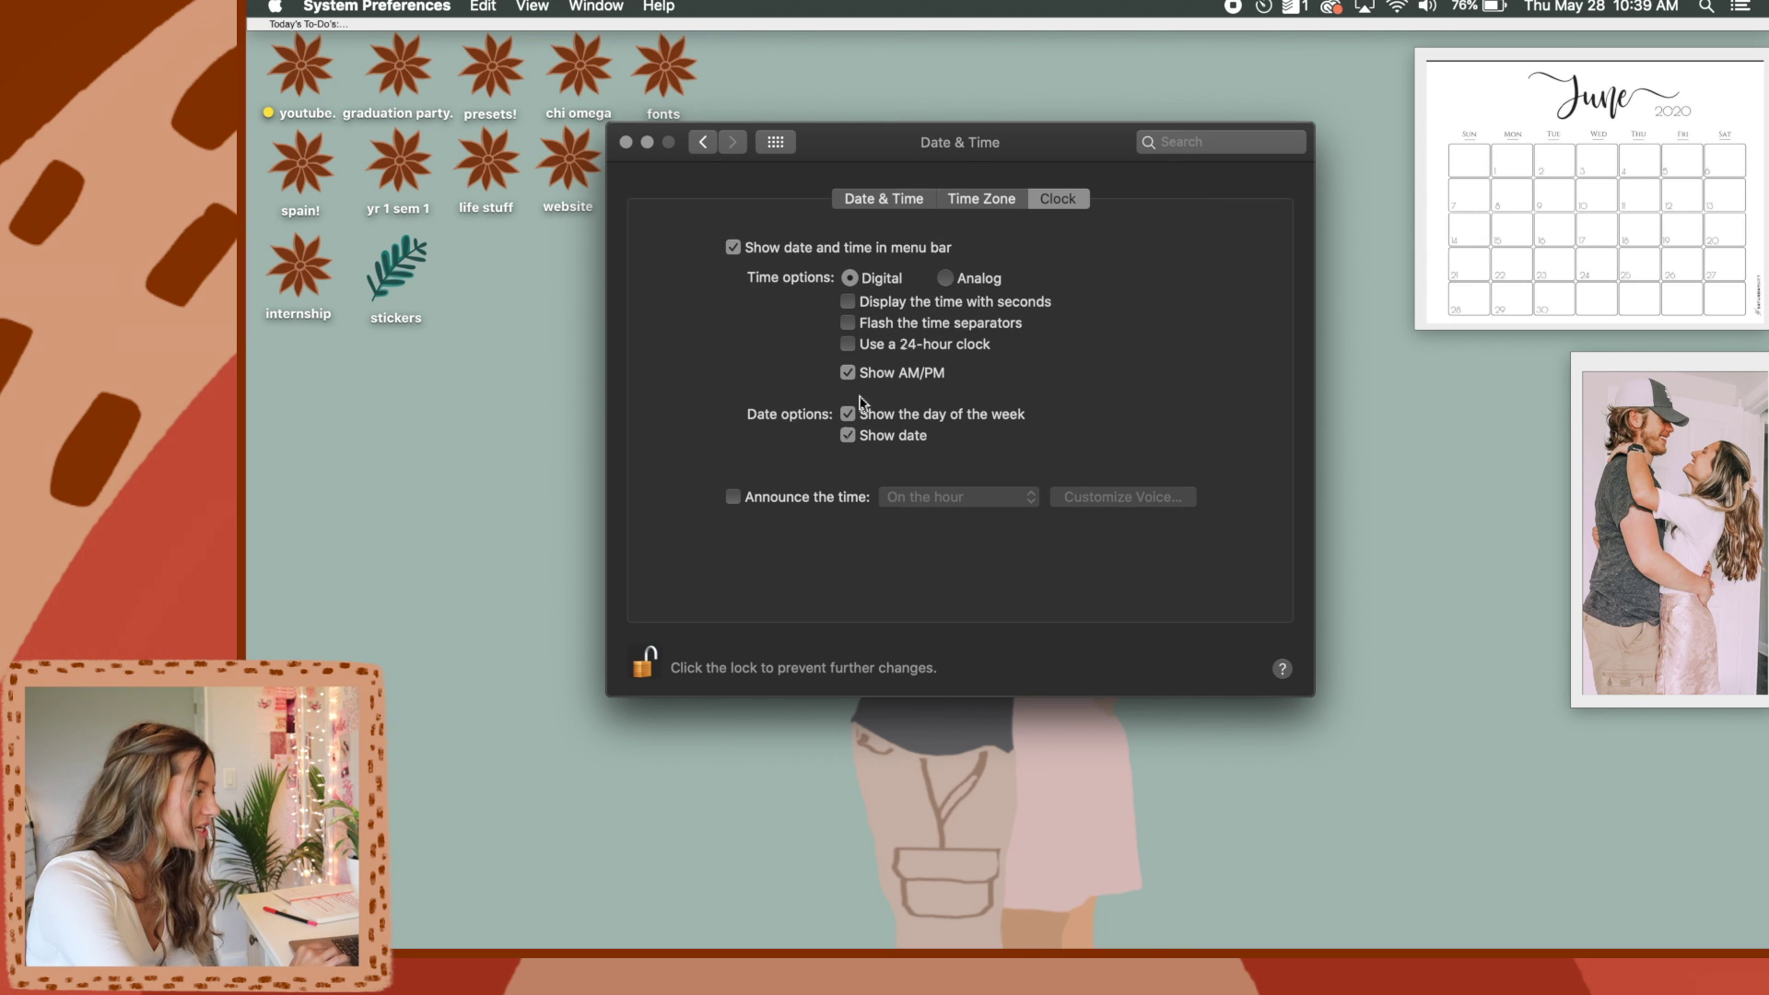
Try the seconds, flashing separators and 24-hour clock options for the menu bar clock and turn them off again
click(848, 302)
click(848, 322)
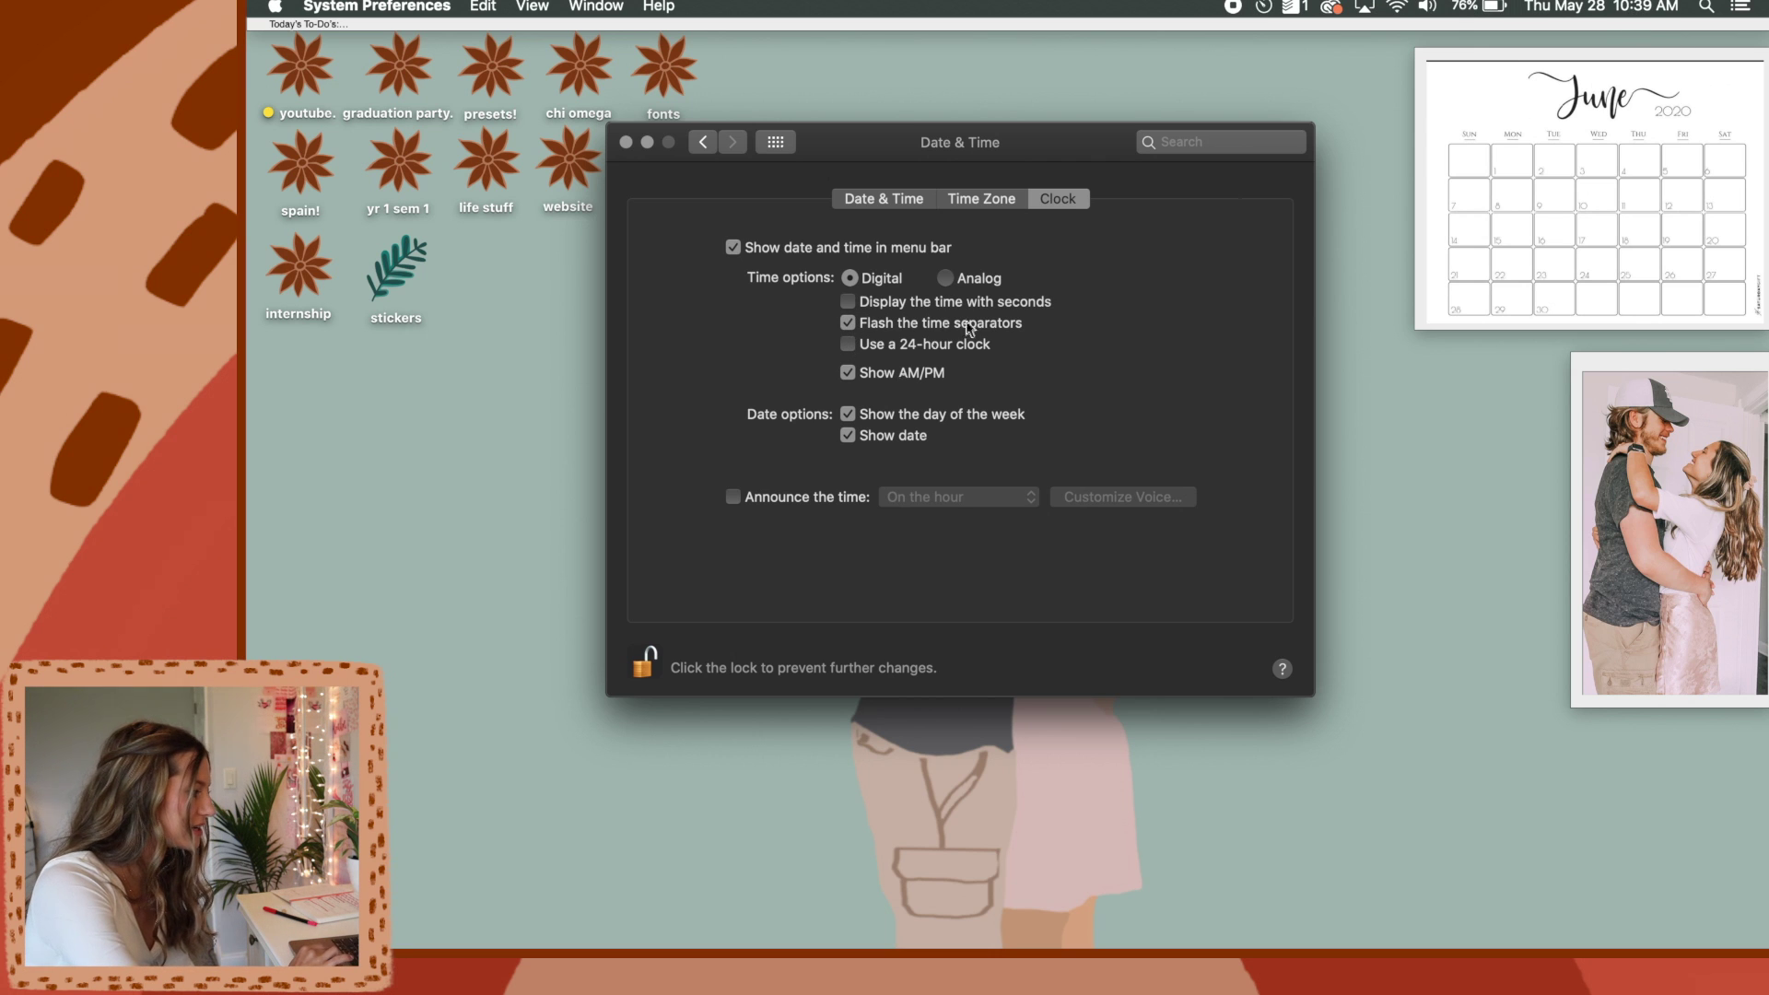
click(848, 324)
click(848, 344)
click(848, 344)
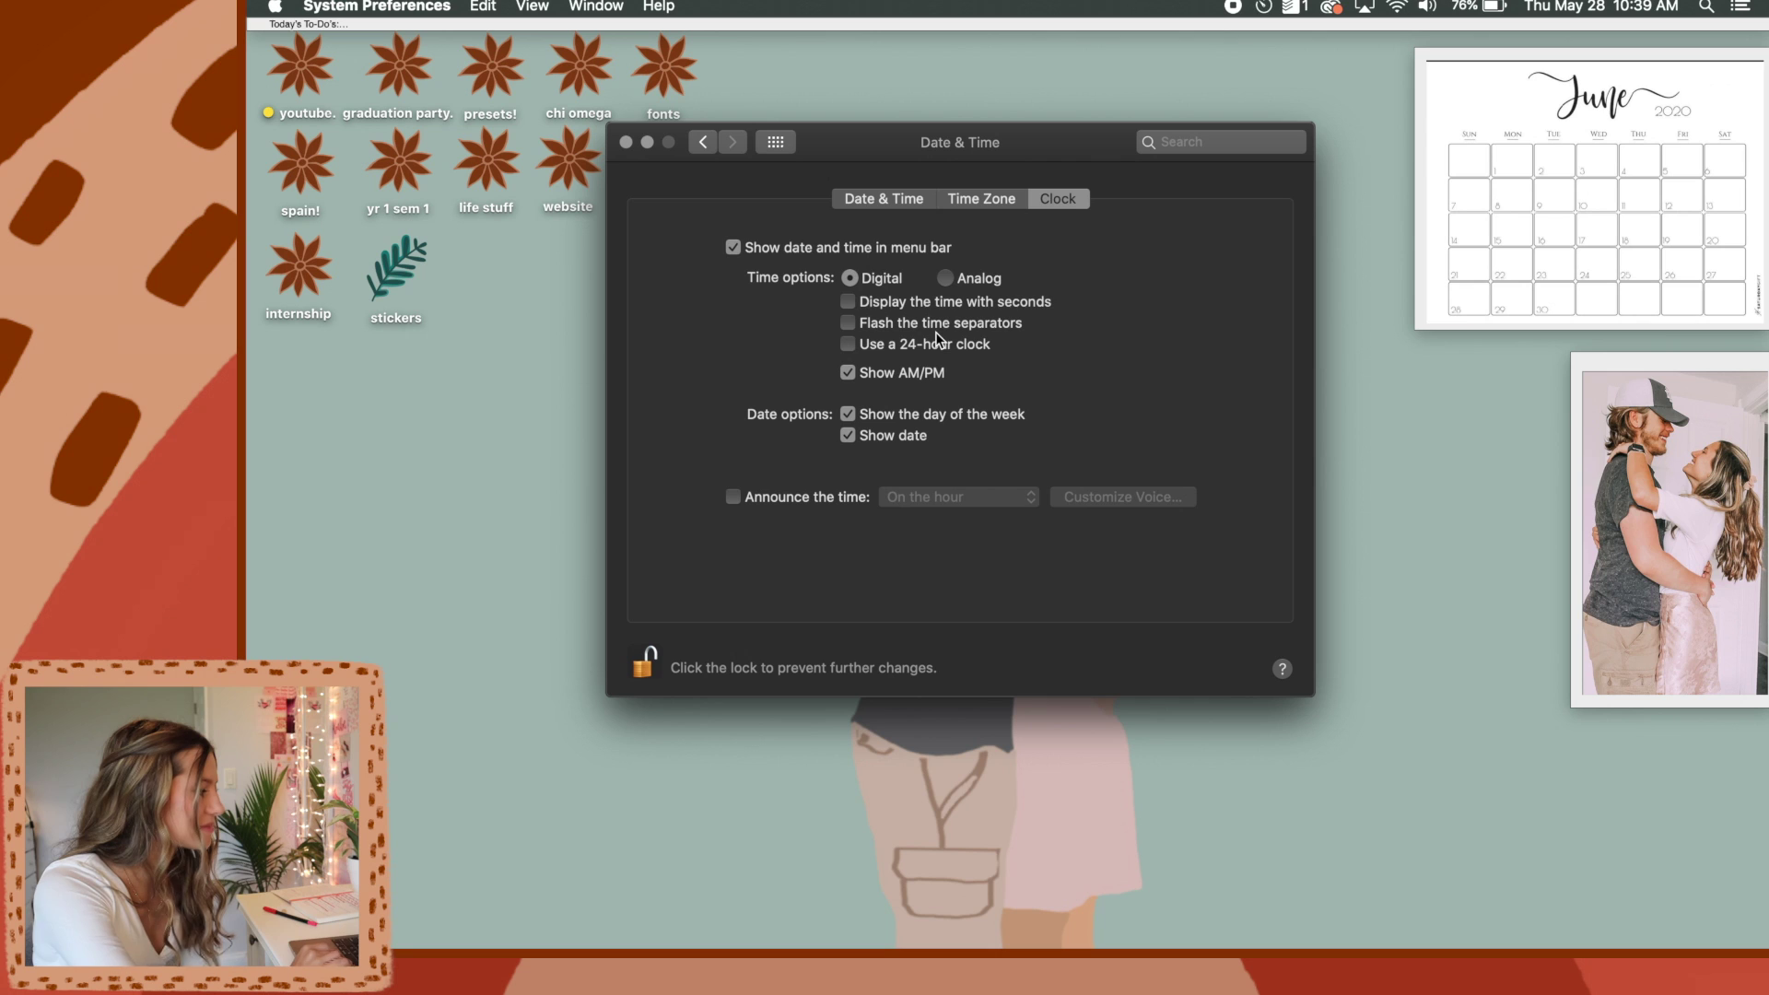
Try hiding the day of the week and the date from the menu bar clock, and show both again
click(846, 416)
click(848, 434)
click(848, 435)
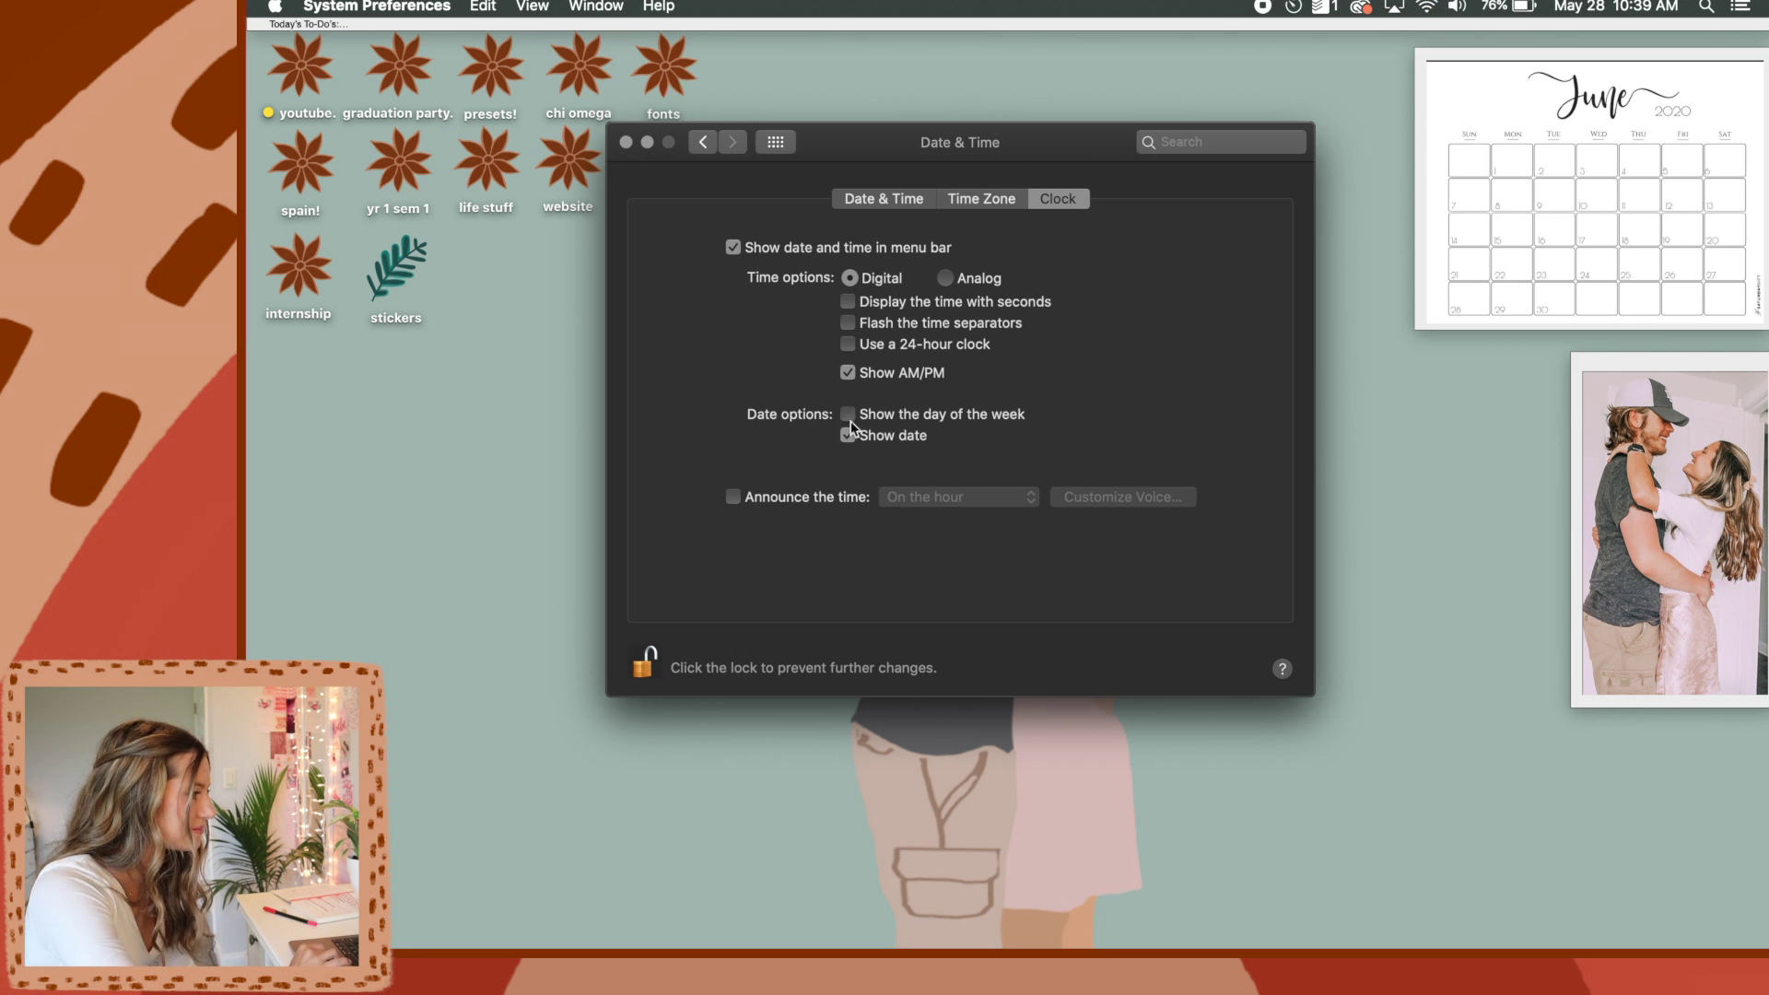
click(848, 415)
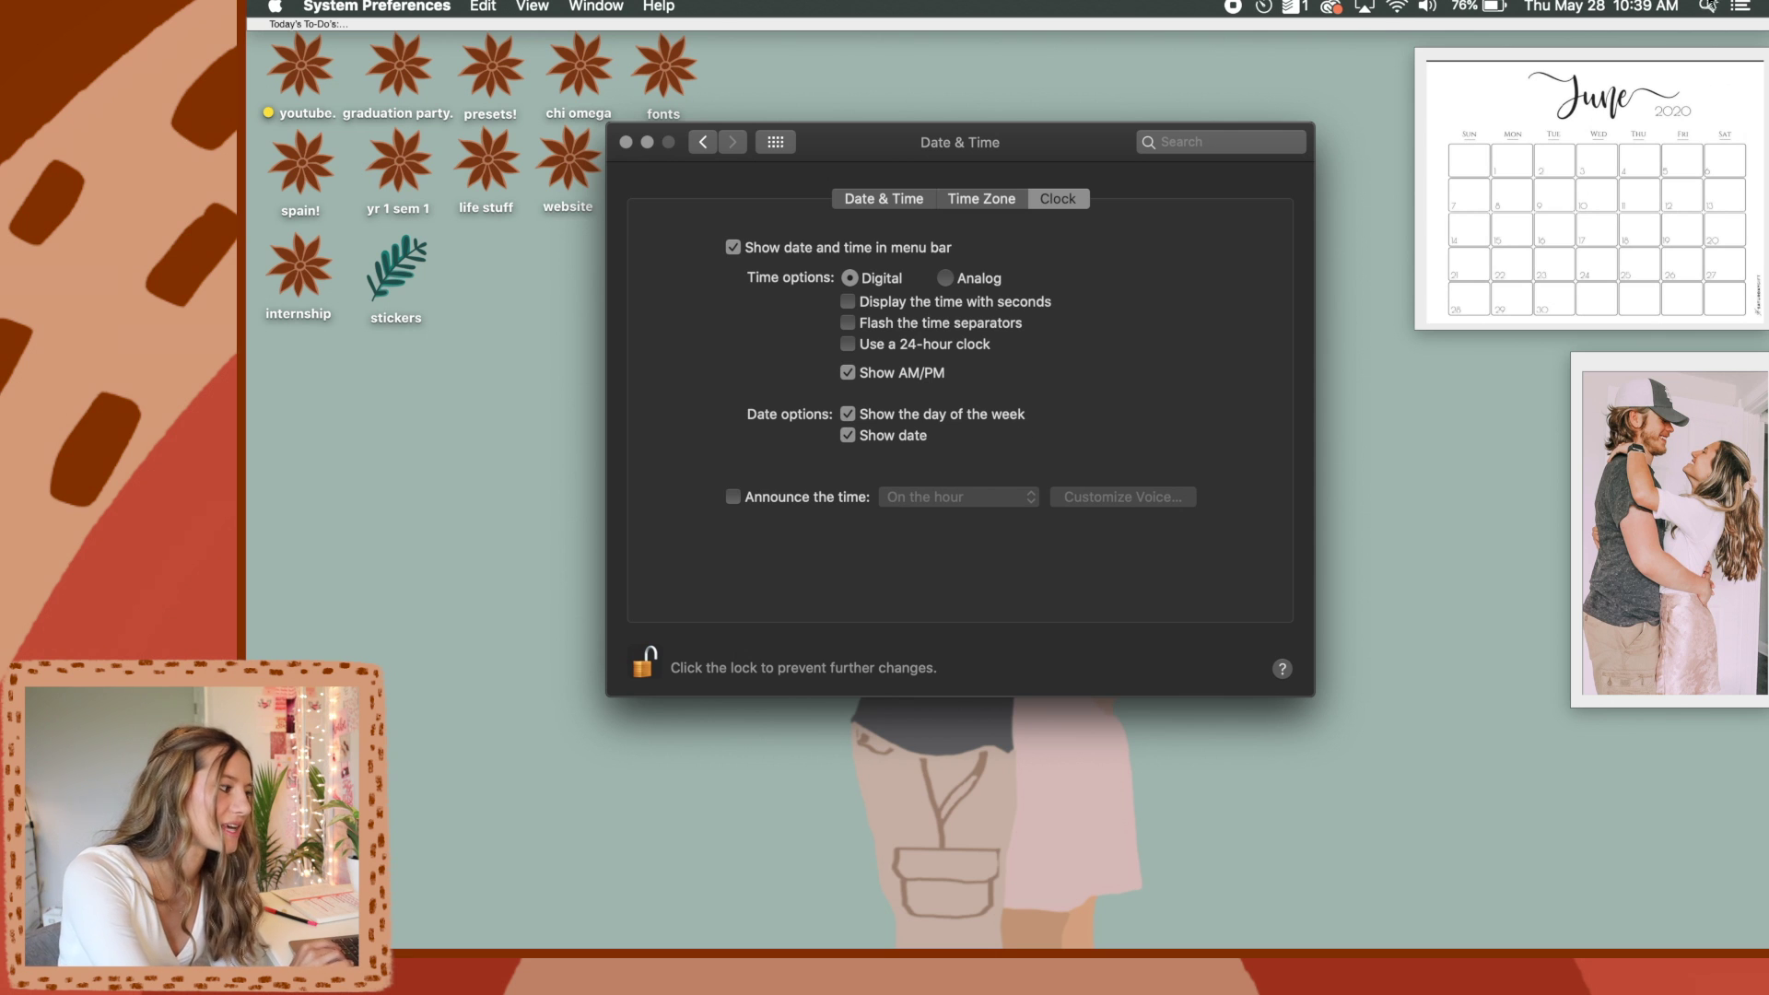
click(1548, 6)
click(1549, 6)
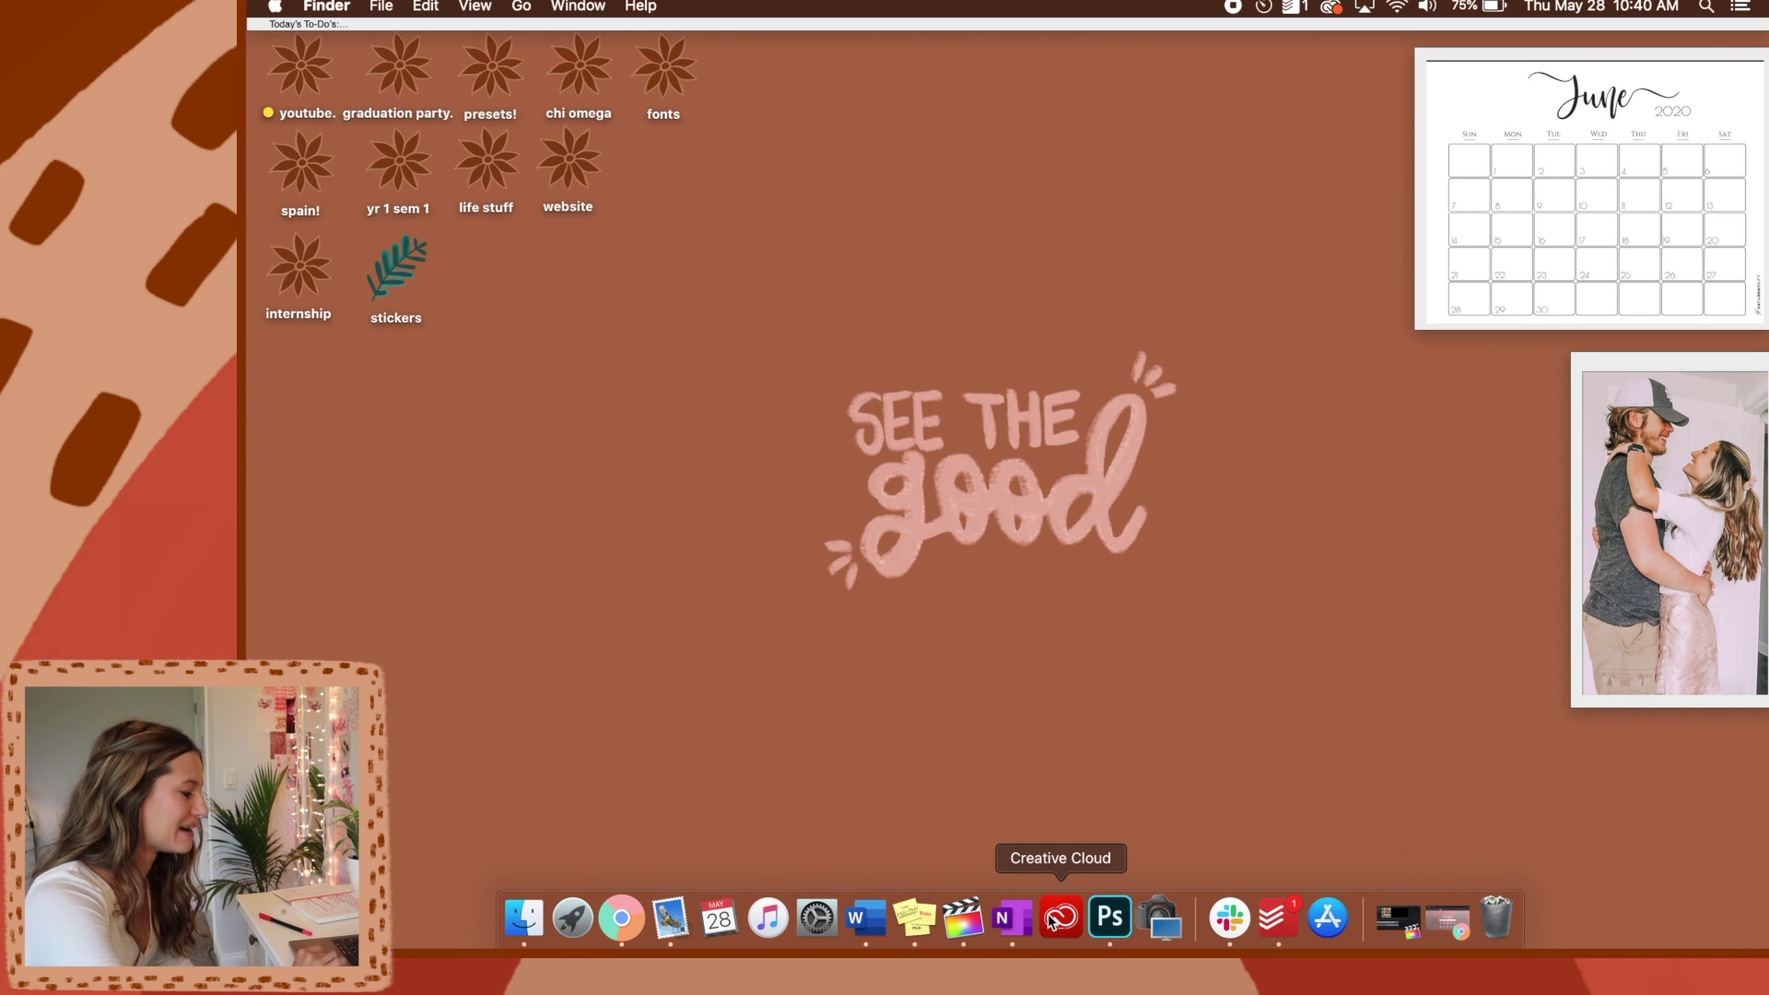
Remove EOS Utility from the Dock and open the Dock options for Slack
right_click(1164, 919)
mouse_move(1198, 799)
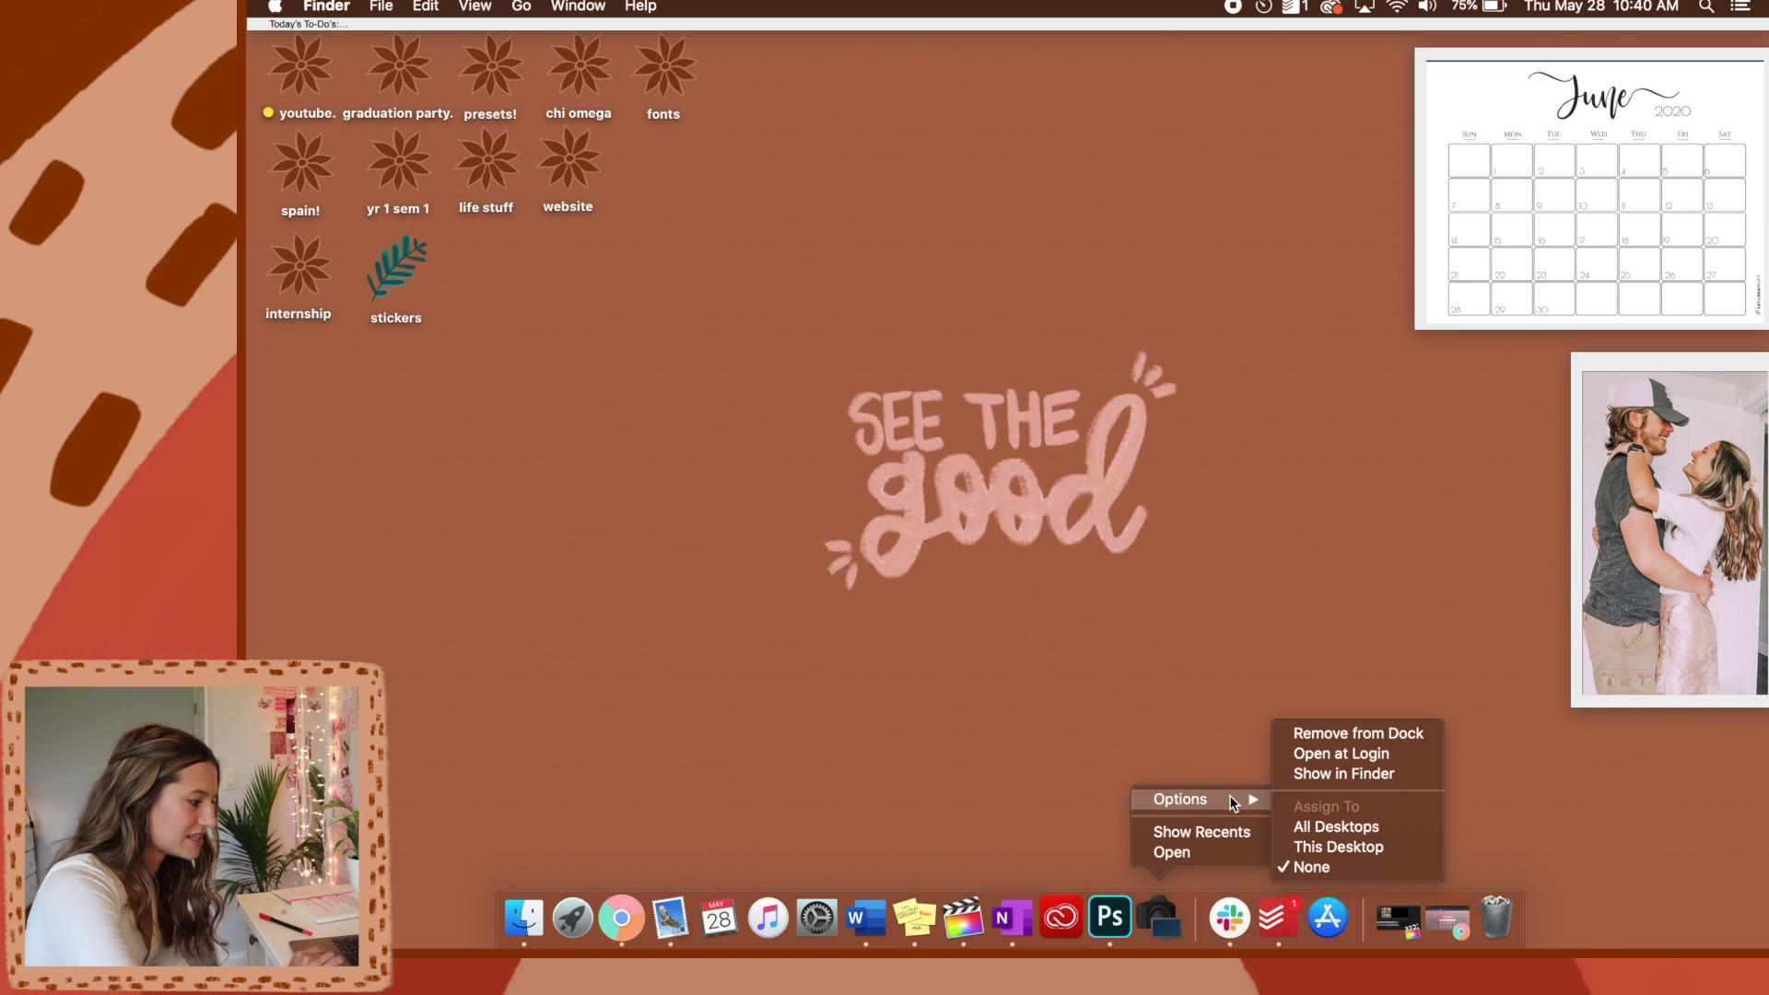
click(1330, 733)
right_click(1230, 919)
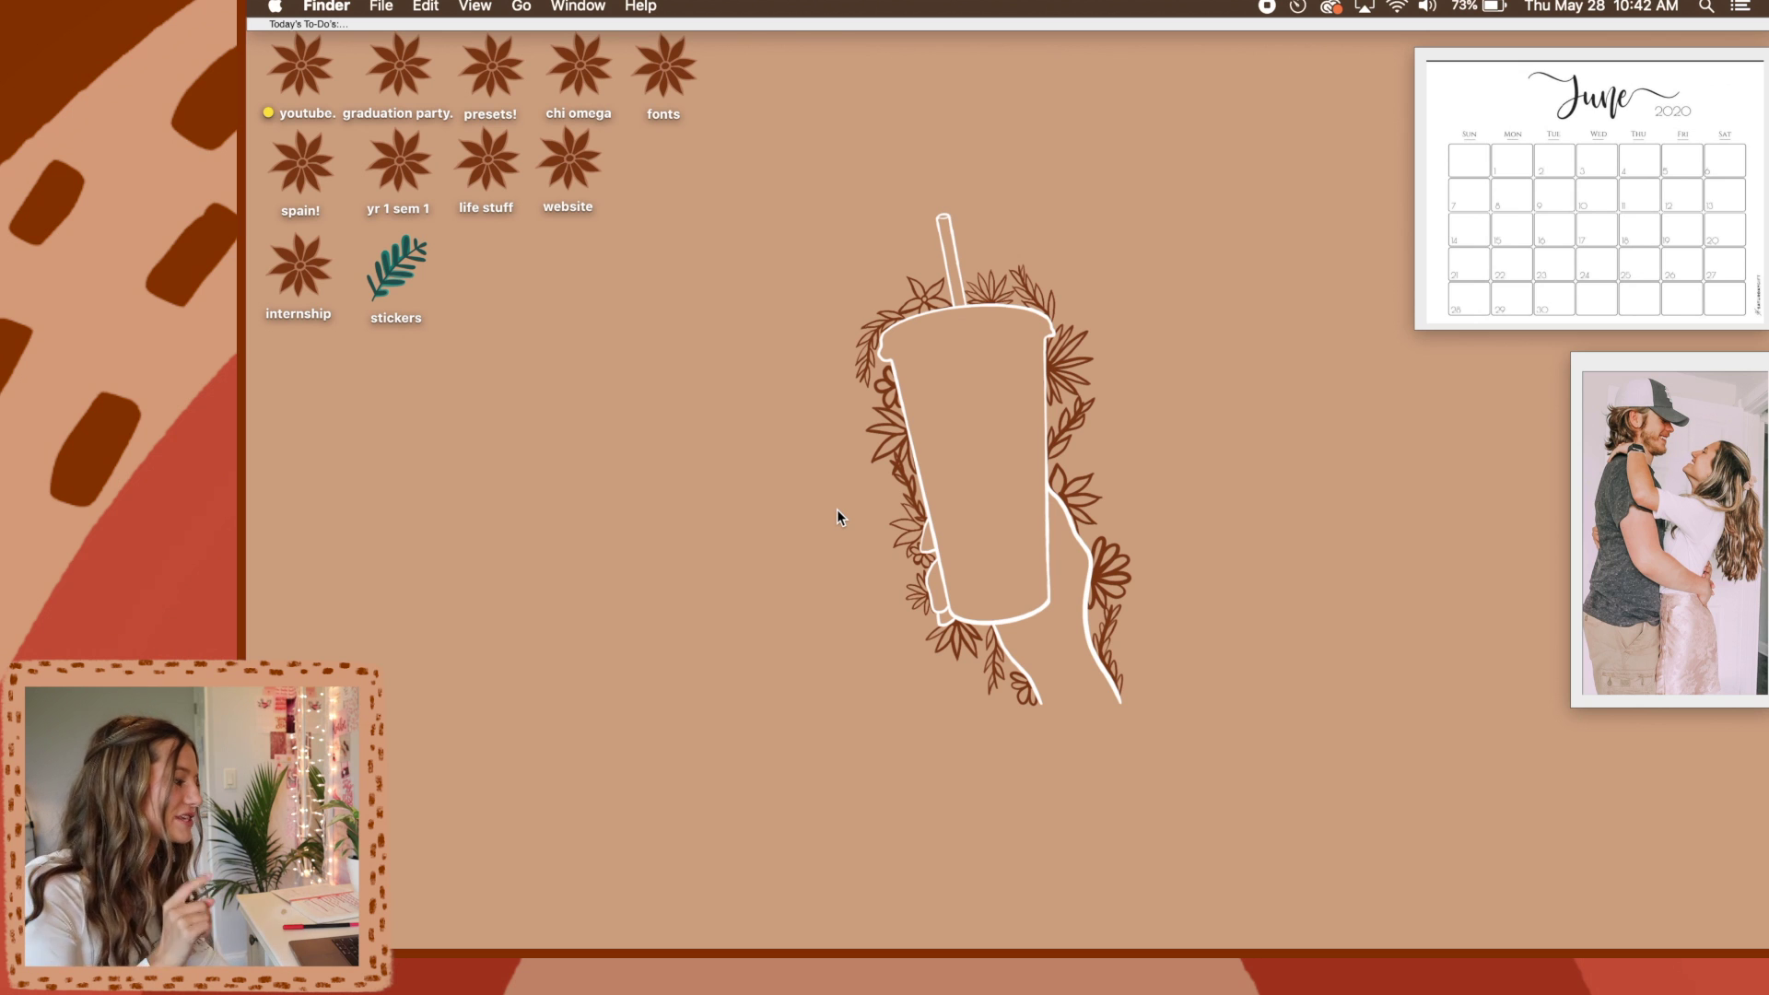
Launch System Preferences, switch to Photos and create a new album named "video example"
mouse_move(957, 940)
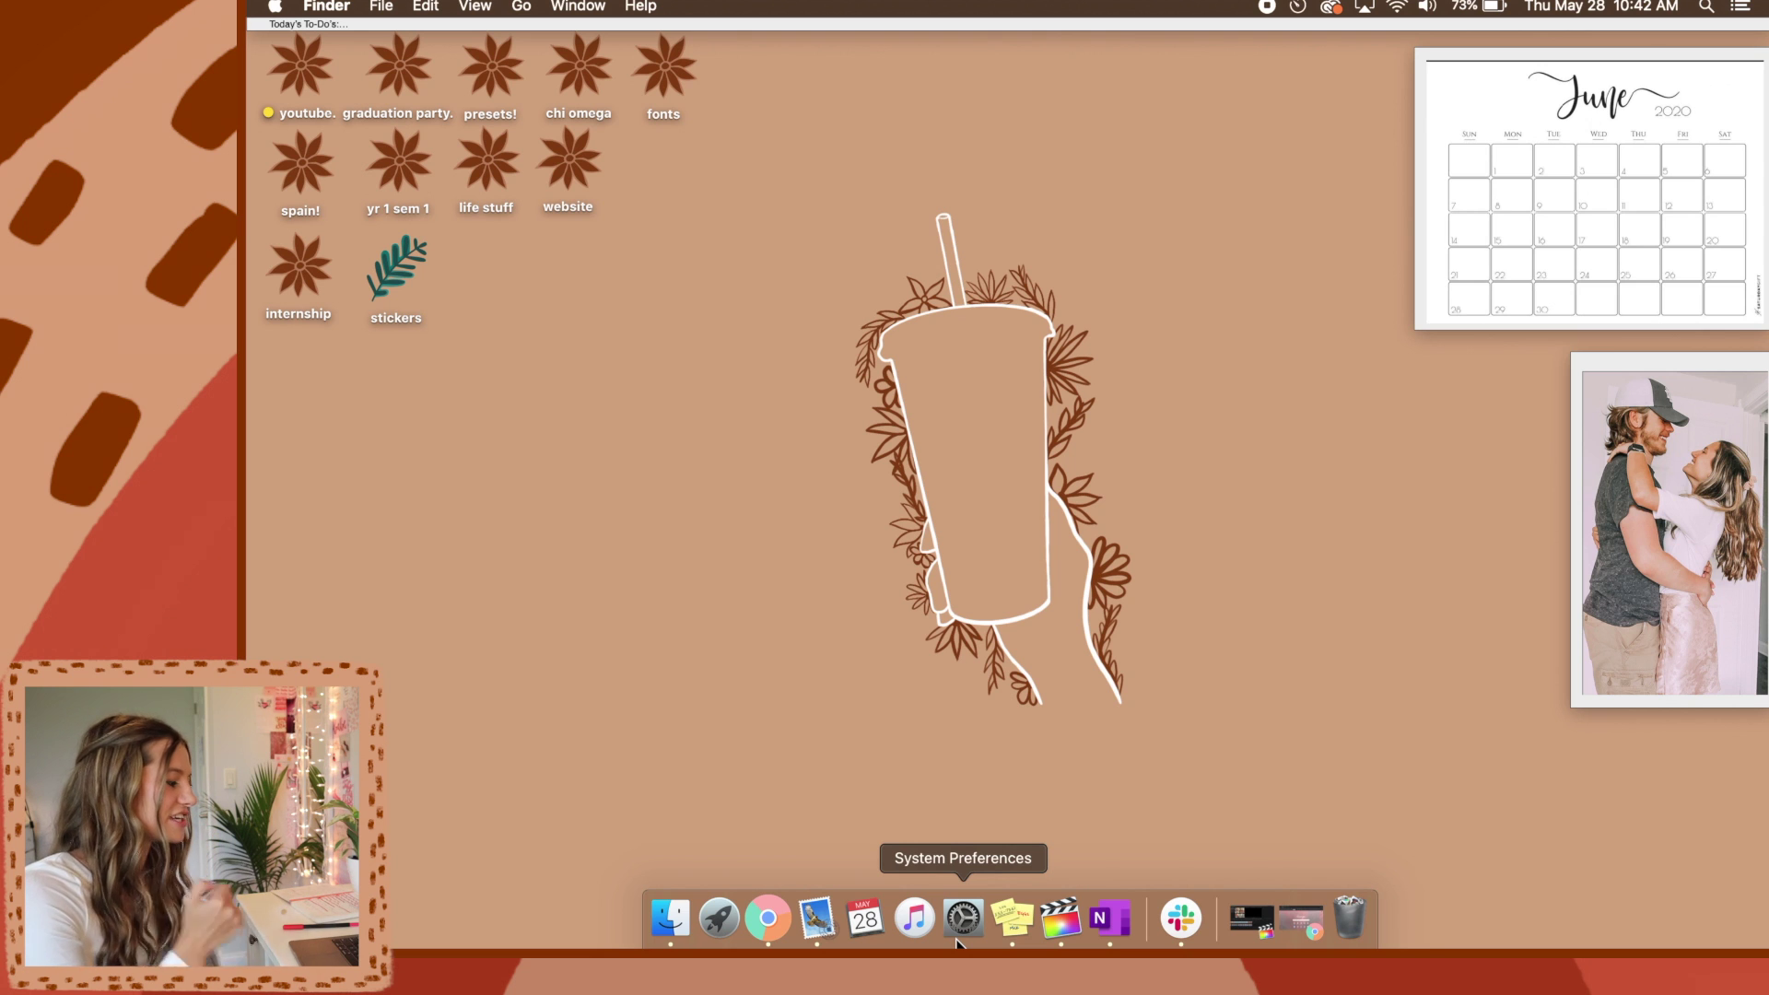
click(957, 939)
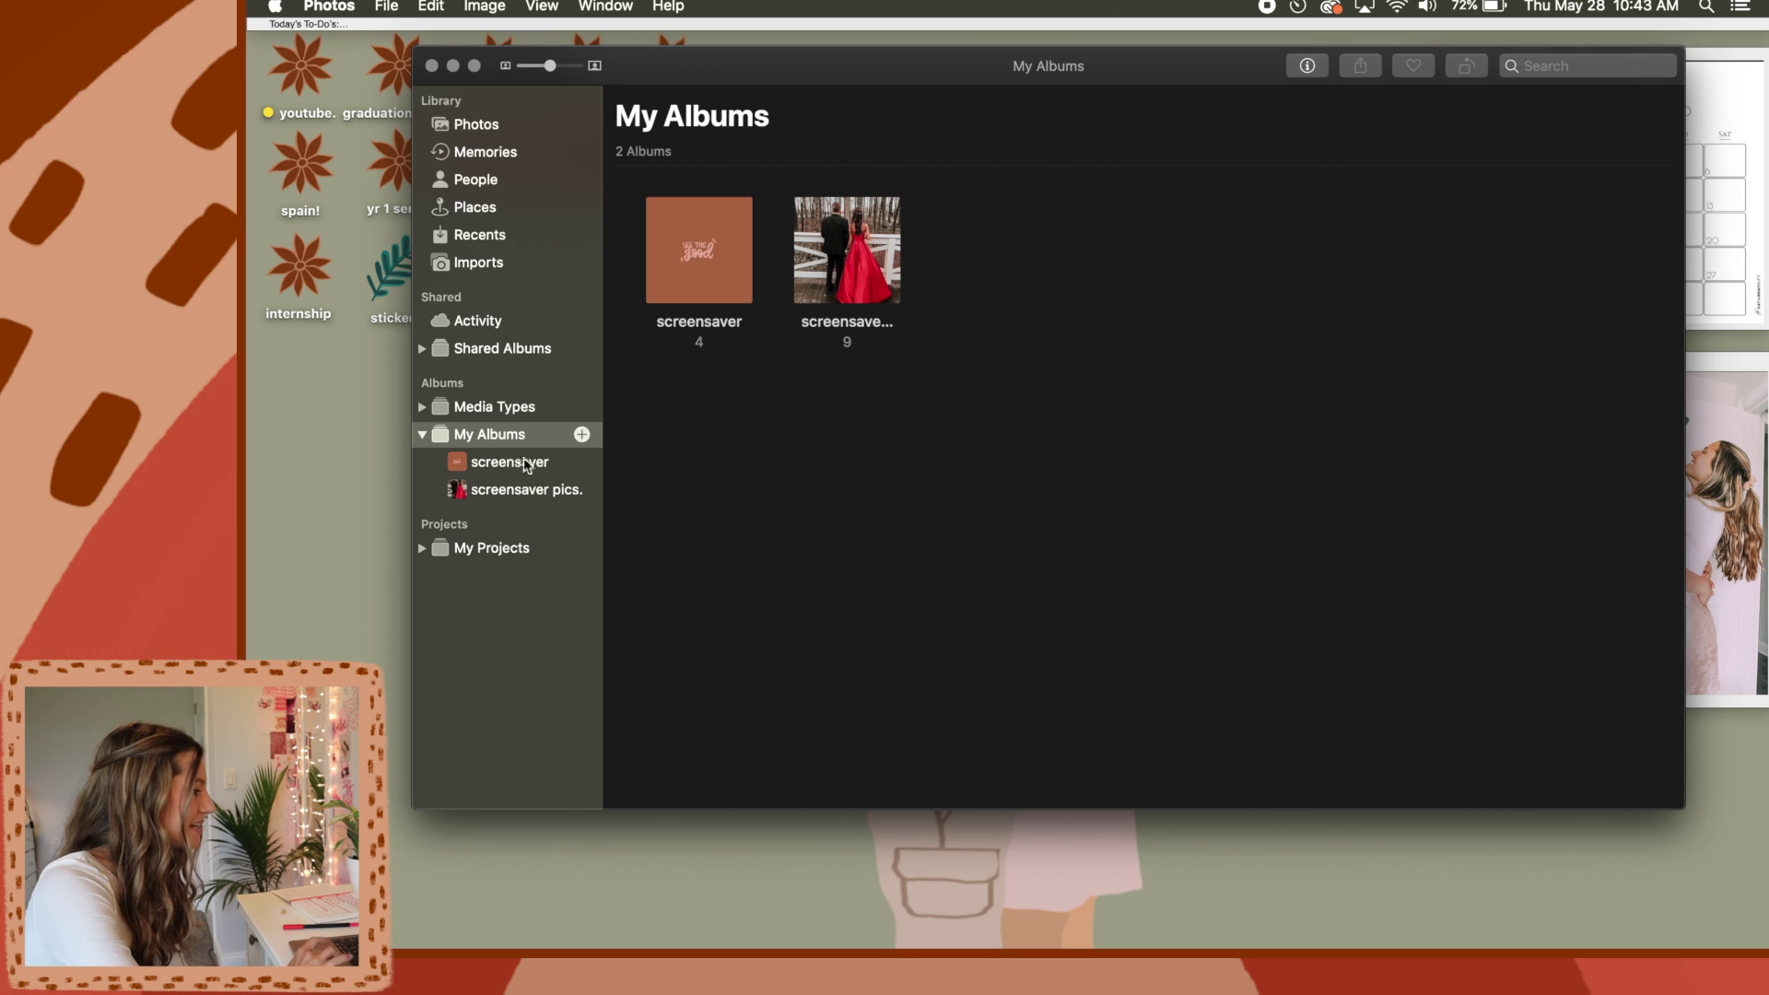
click(583, 435)
text(video example)
key(Return)
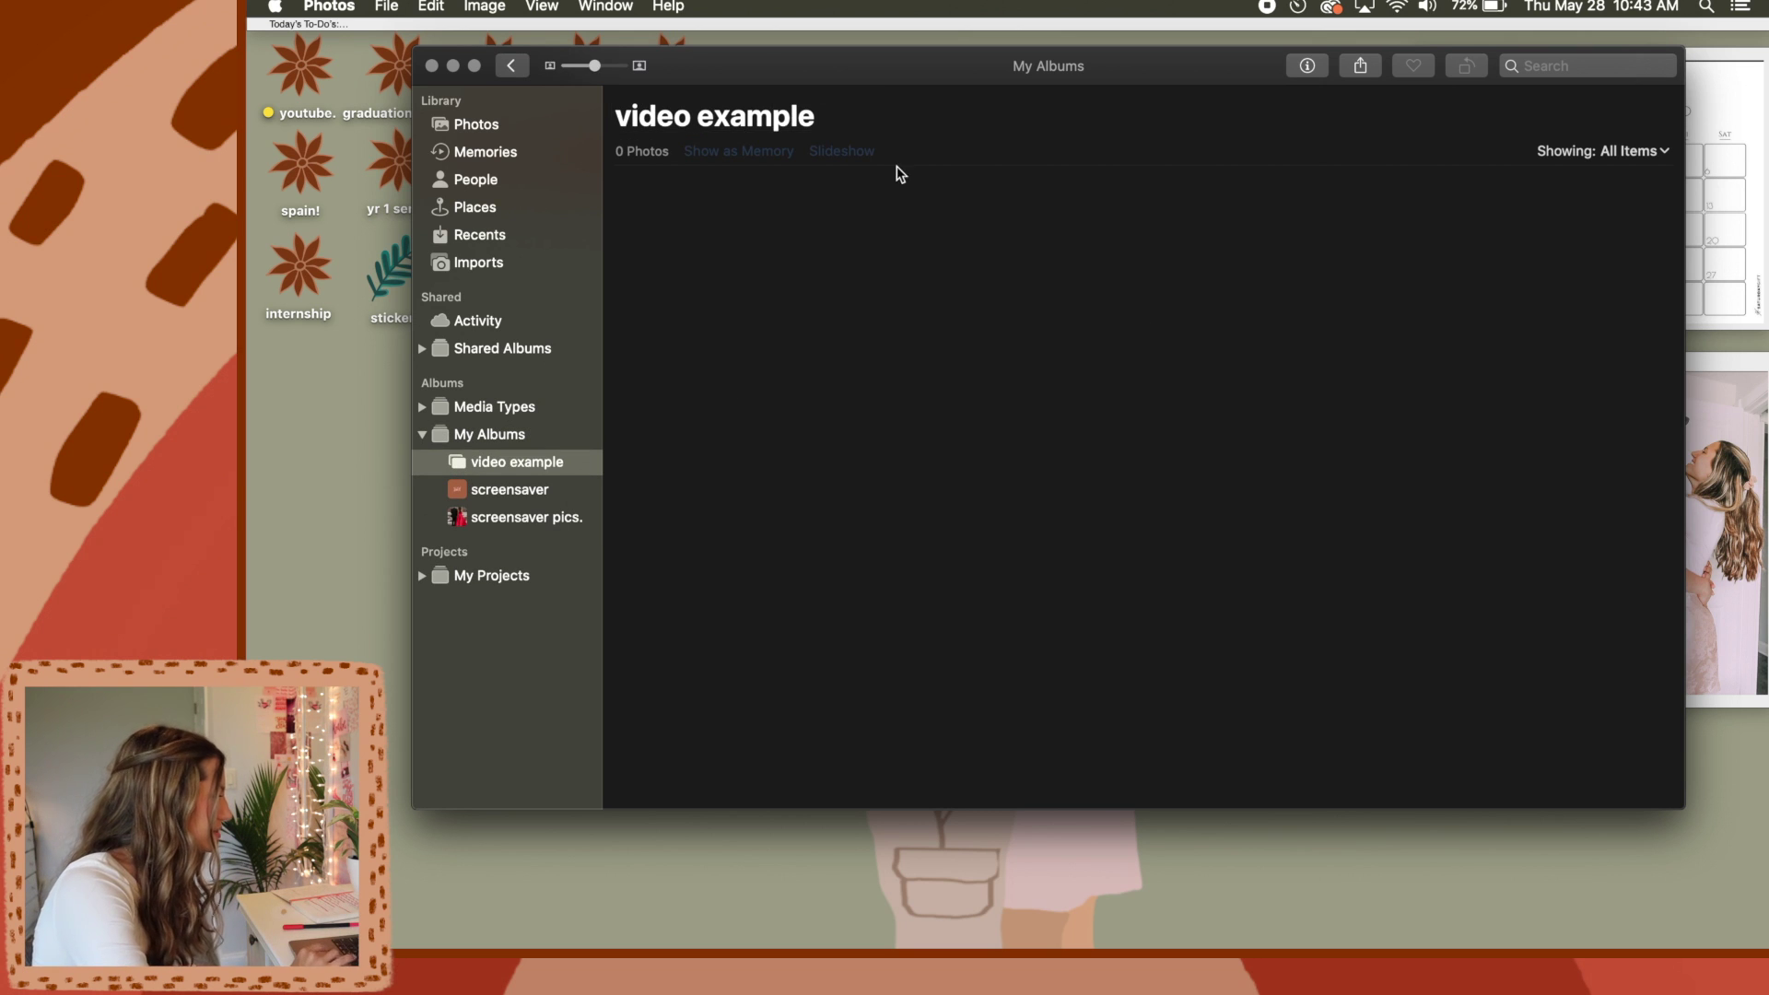
Add five wallpaper pictures from the photo library to the "video example" album and close Photos
click(454, 131)
drag(1363, 655, 938, 657)
drag(777, 527, 505, 464)
super+click(1566, 253)
click(505, 464)
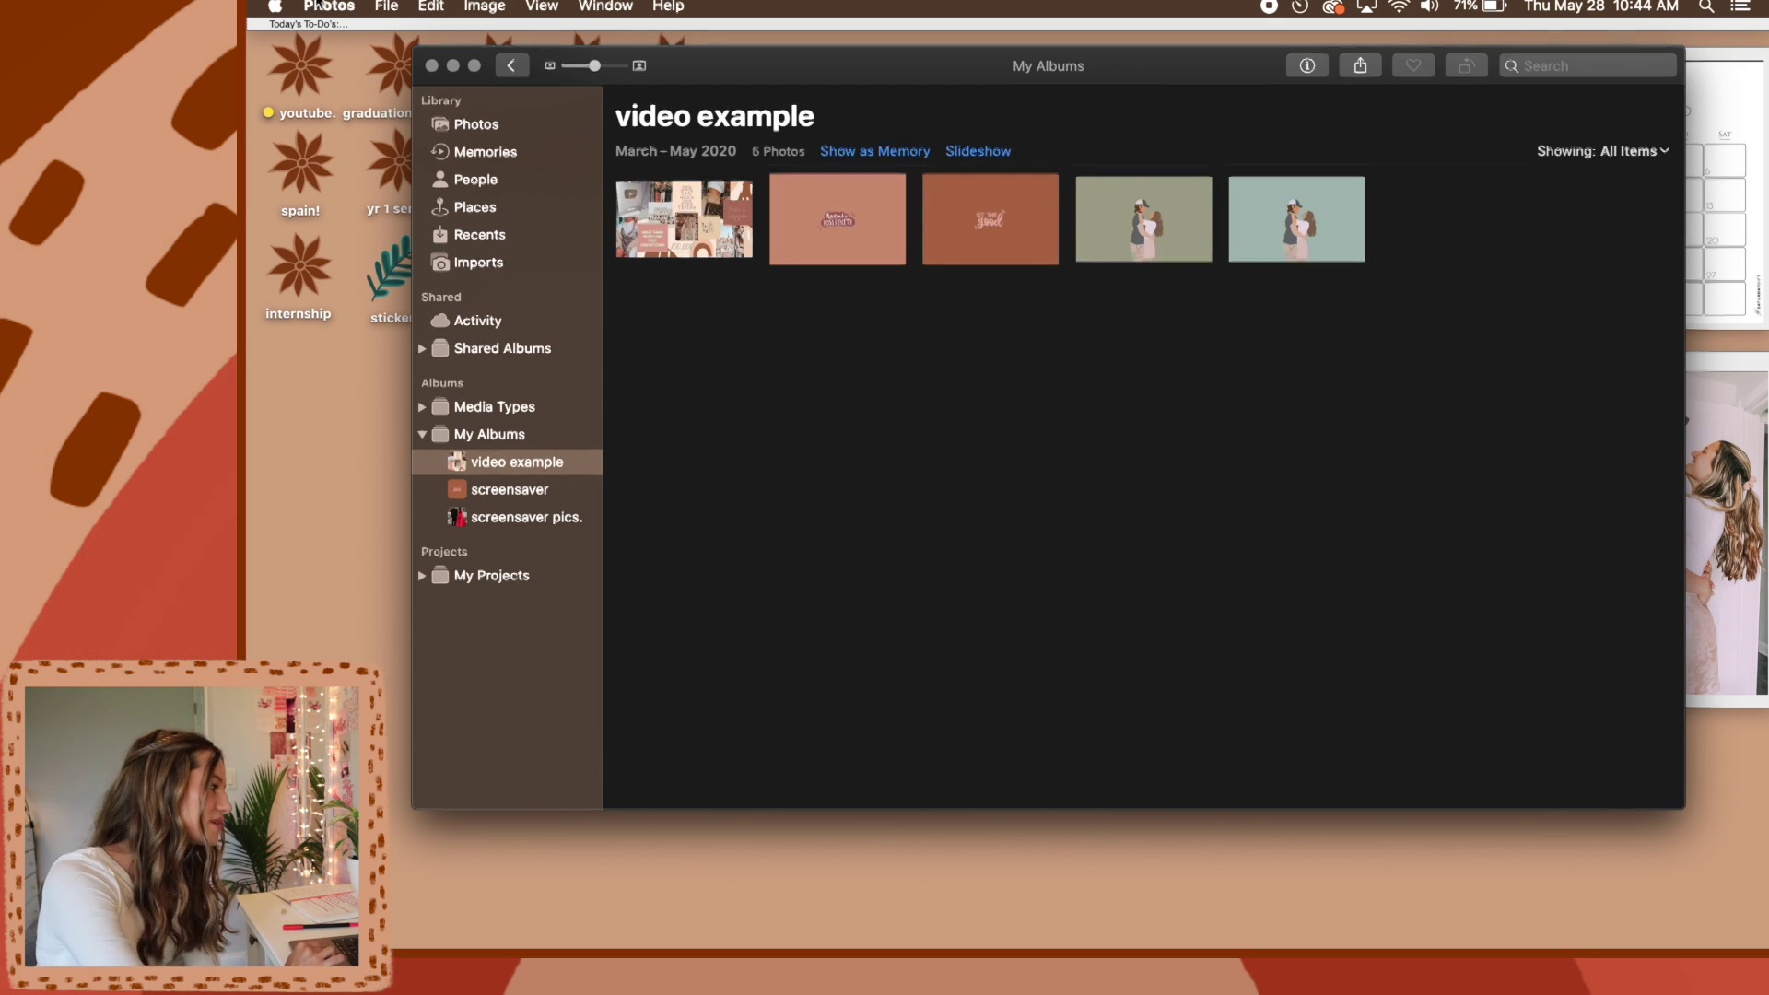
key(super+q)
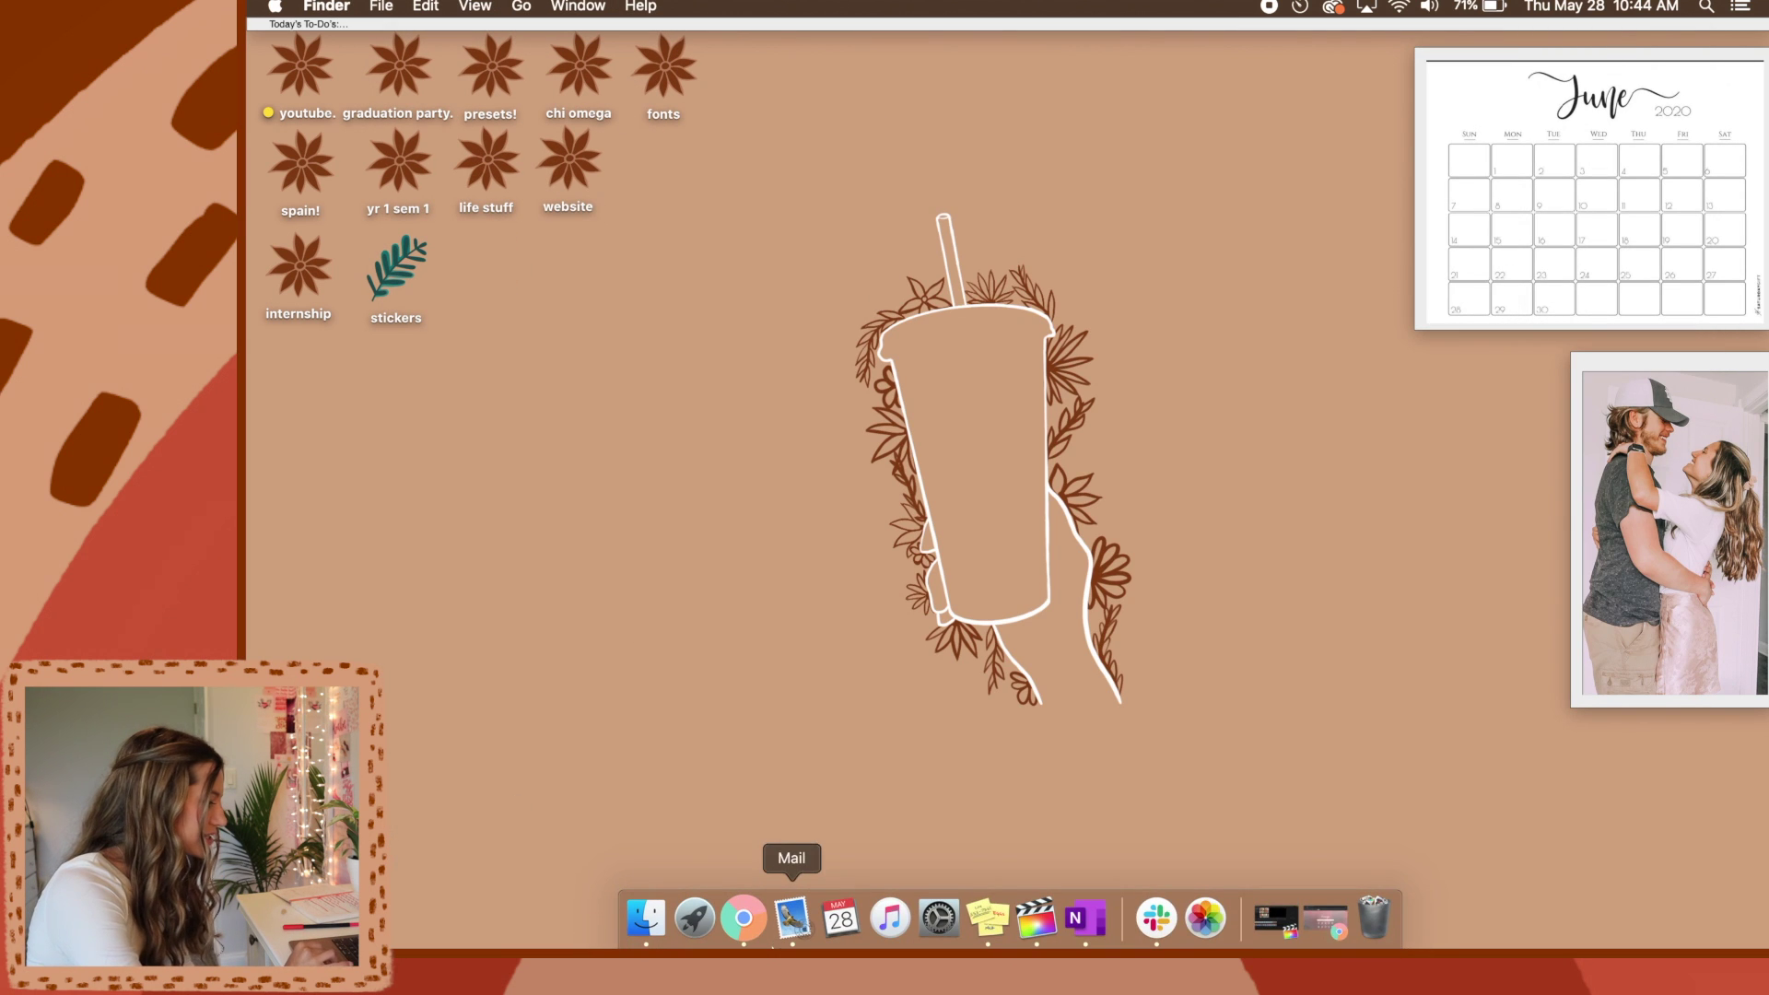
Open the Desktop & Screen Saver settings in System Preferences and choose the "video example" album as the desktop picture source
click(949, 940)
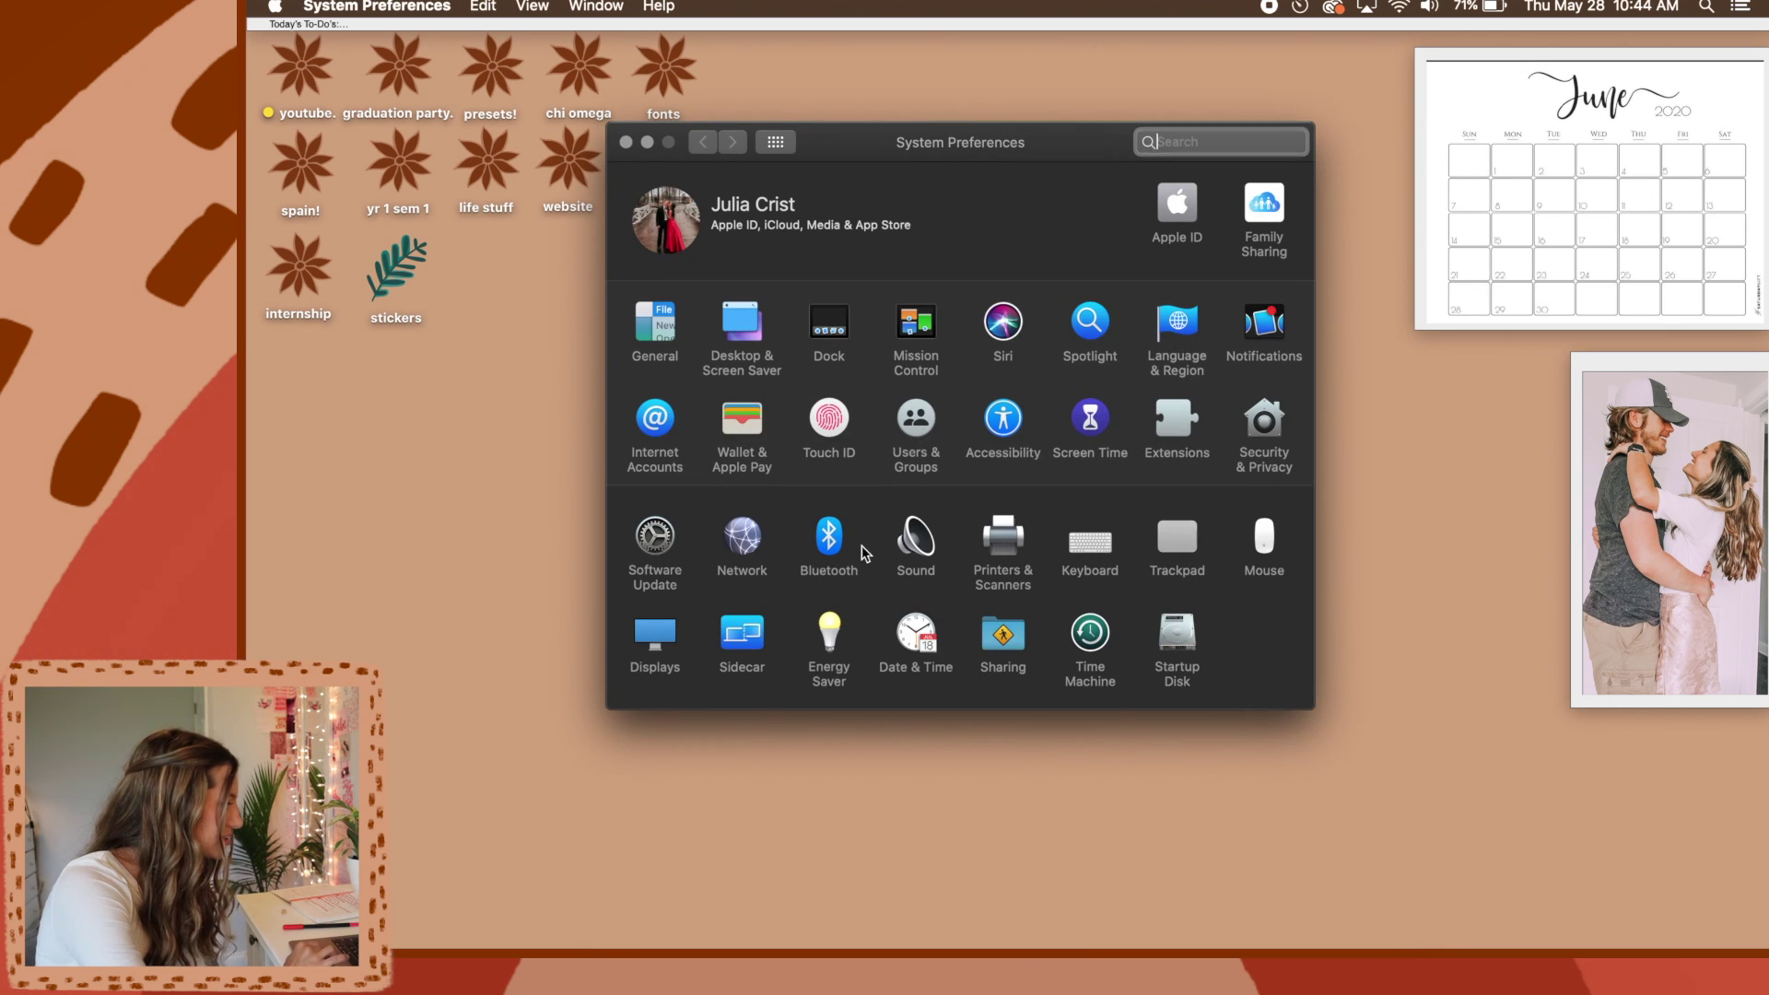
click(743, 323)
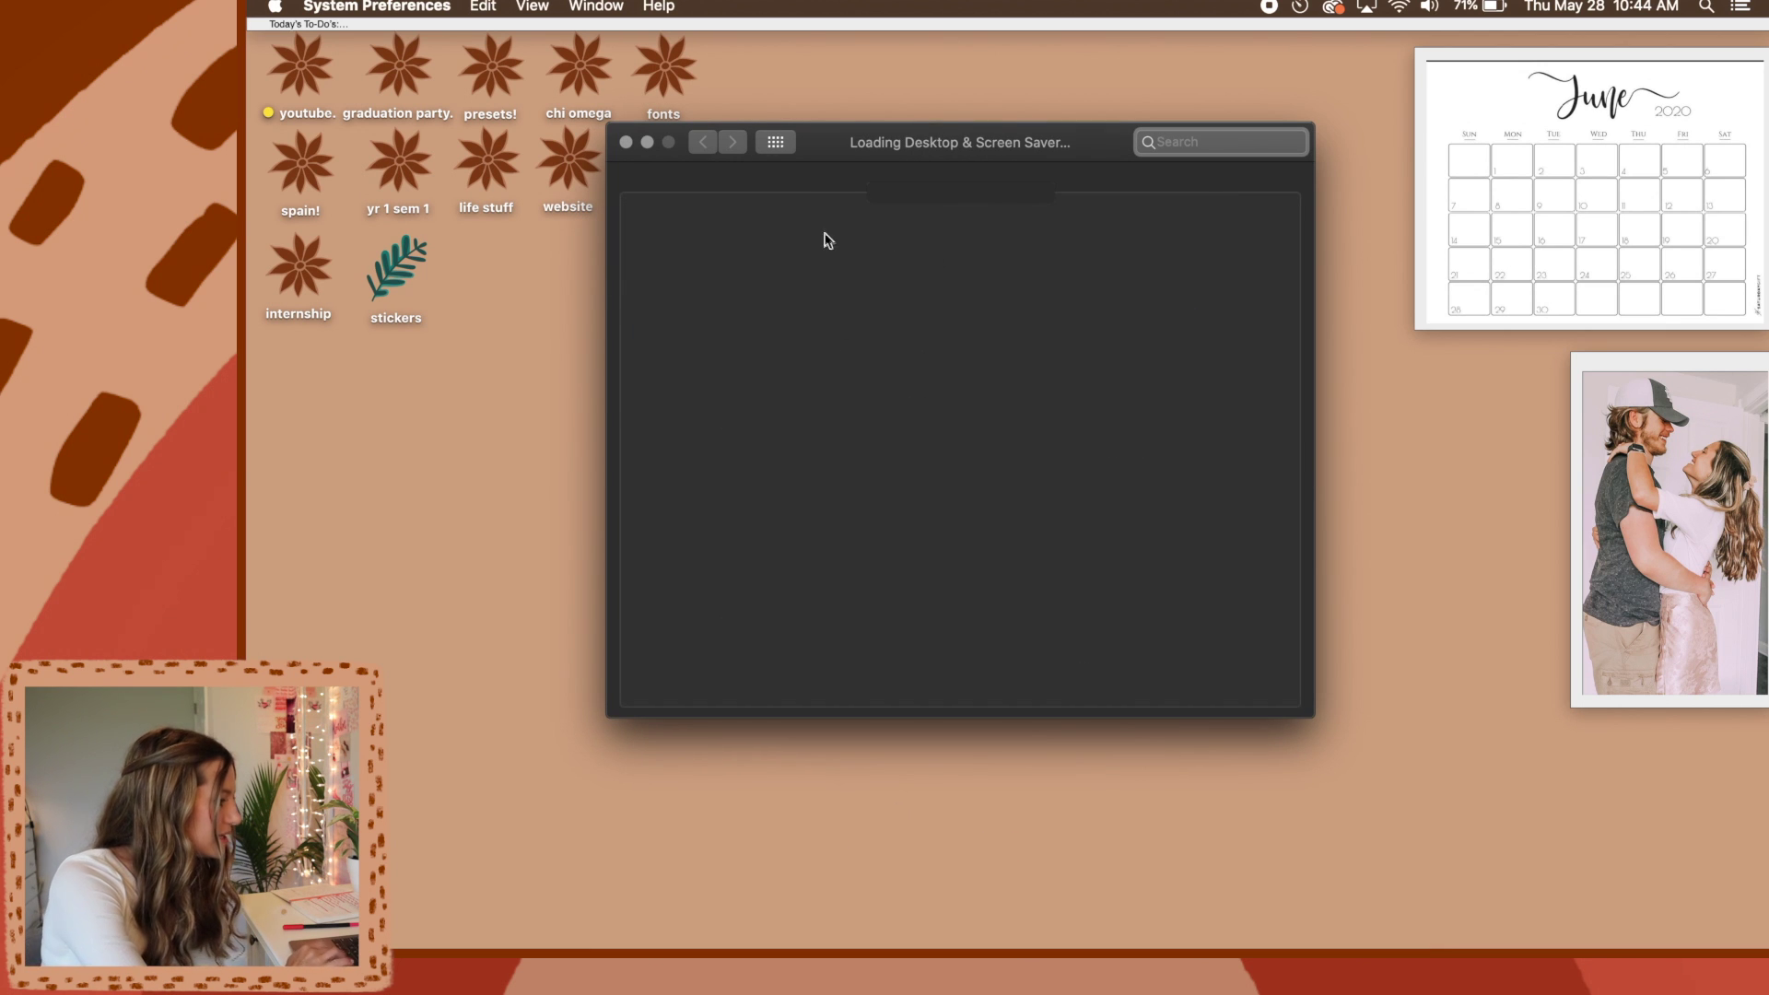
scroll(747, 546, down, 3)
scroll(747, 546, up, 1)
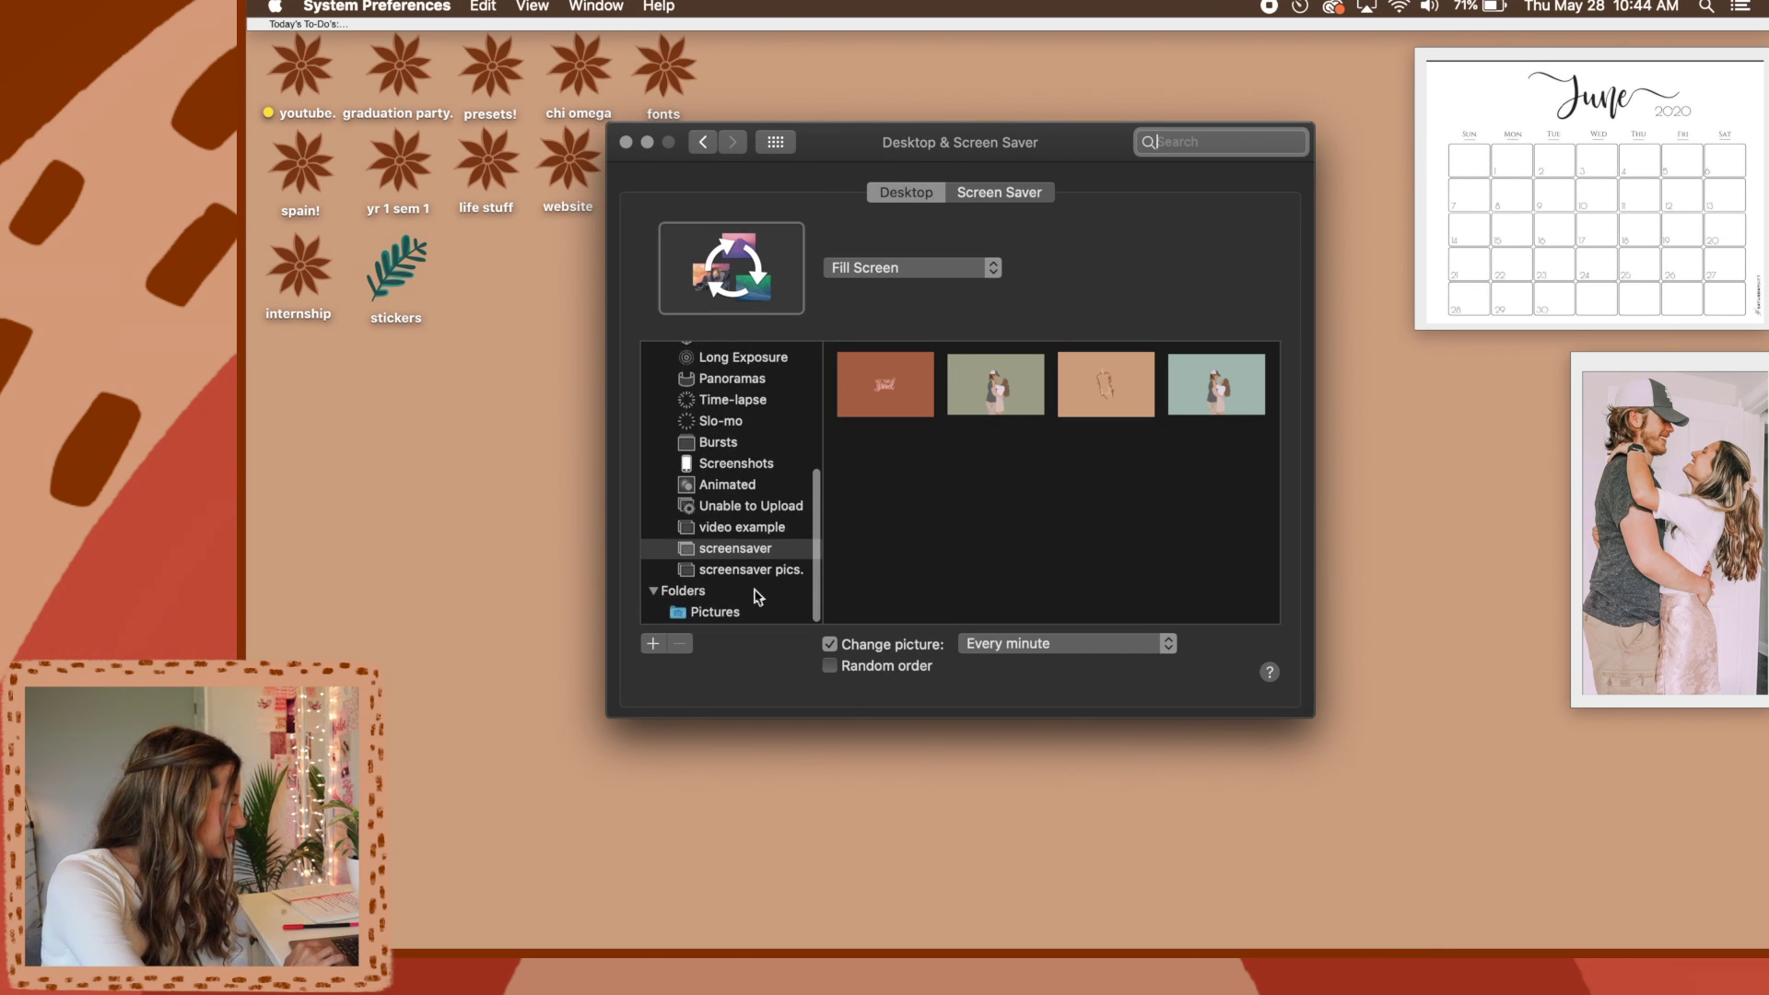
click(749, 571)
click(746, 530)
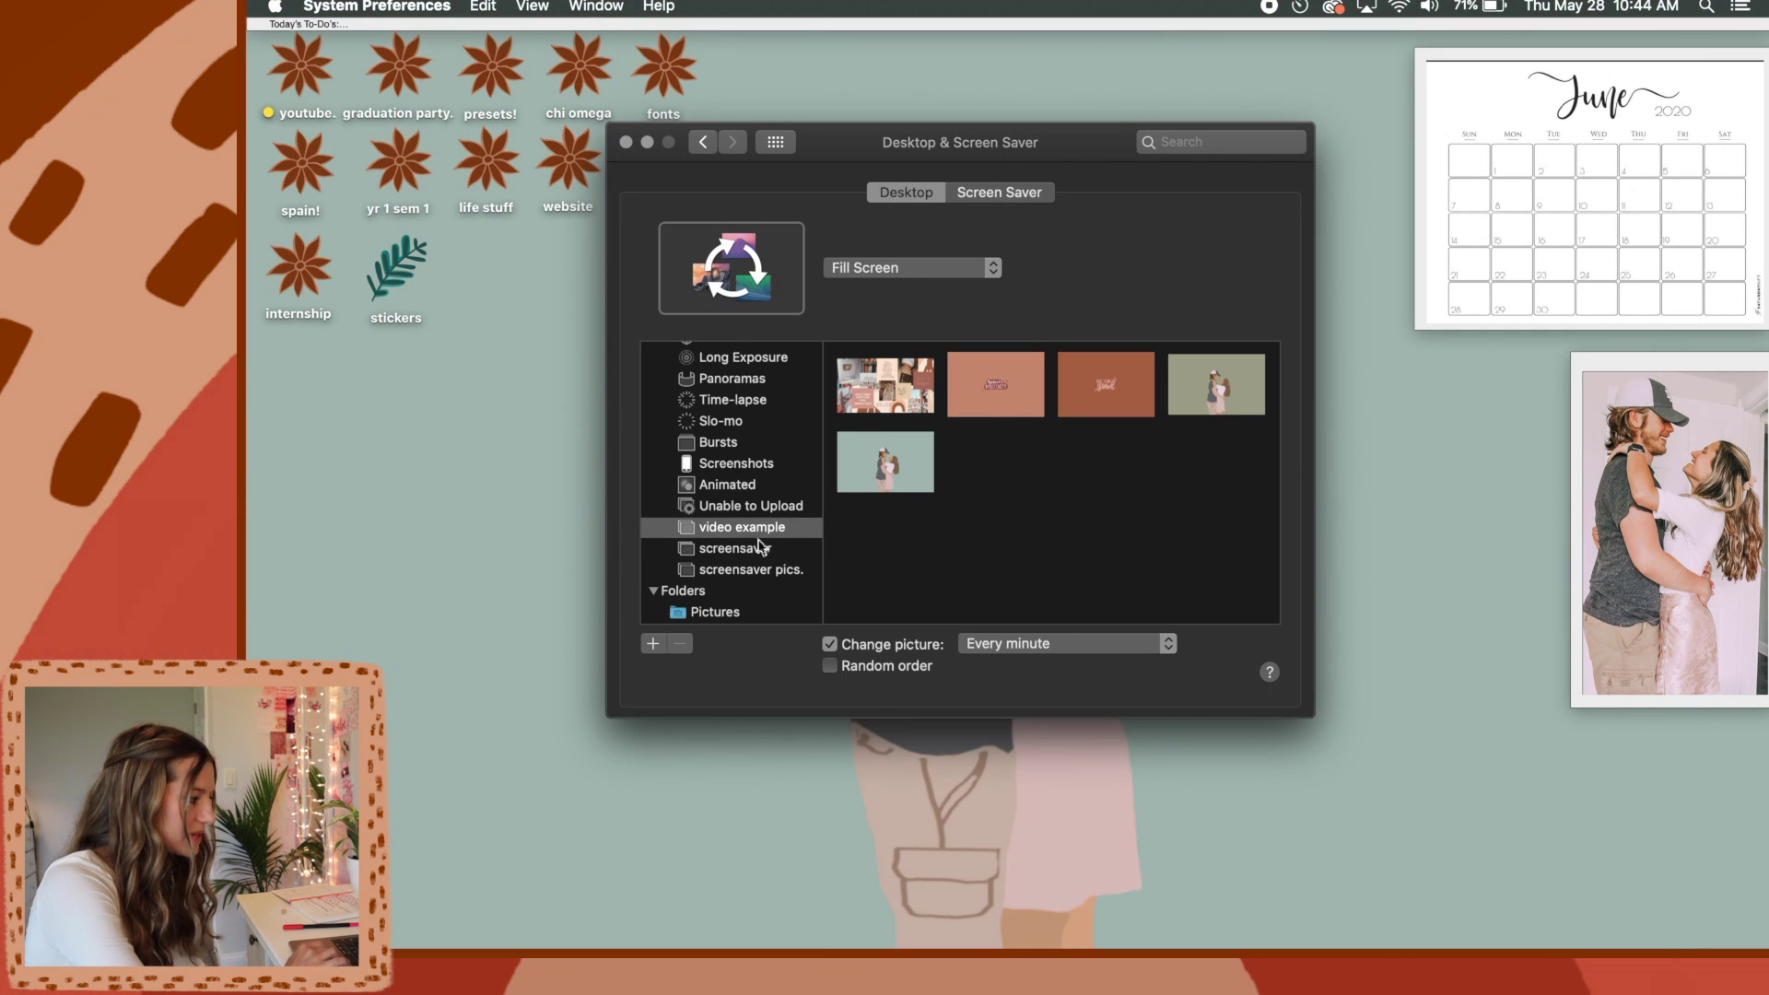
Try the photo collage as the desktop picture and move on to the "See the good" picture
click(880, 402)
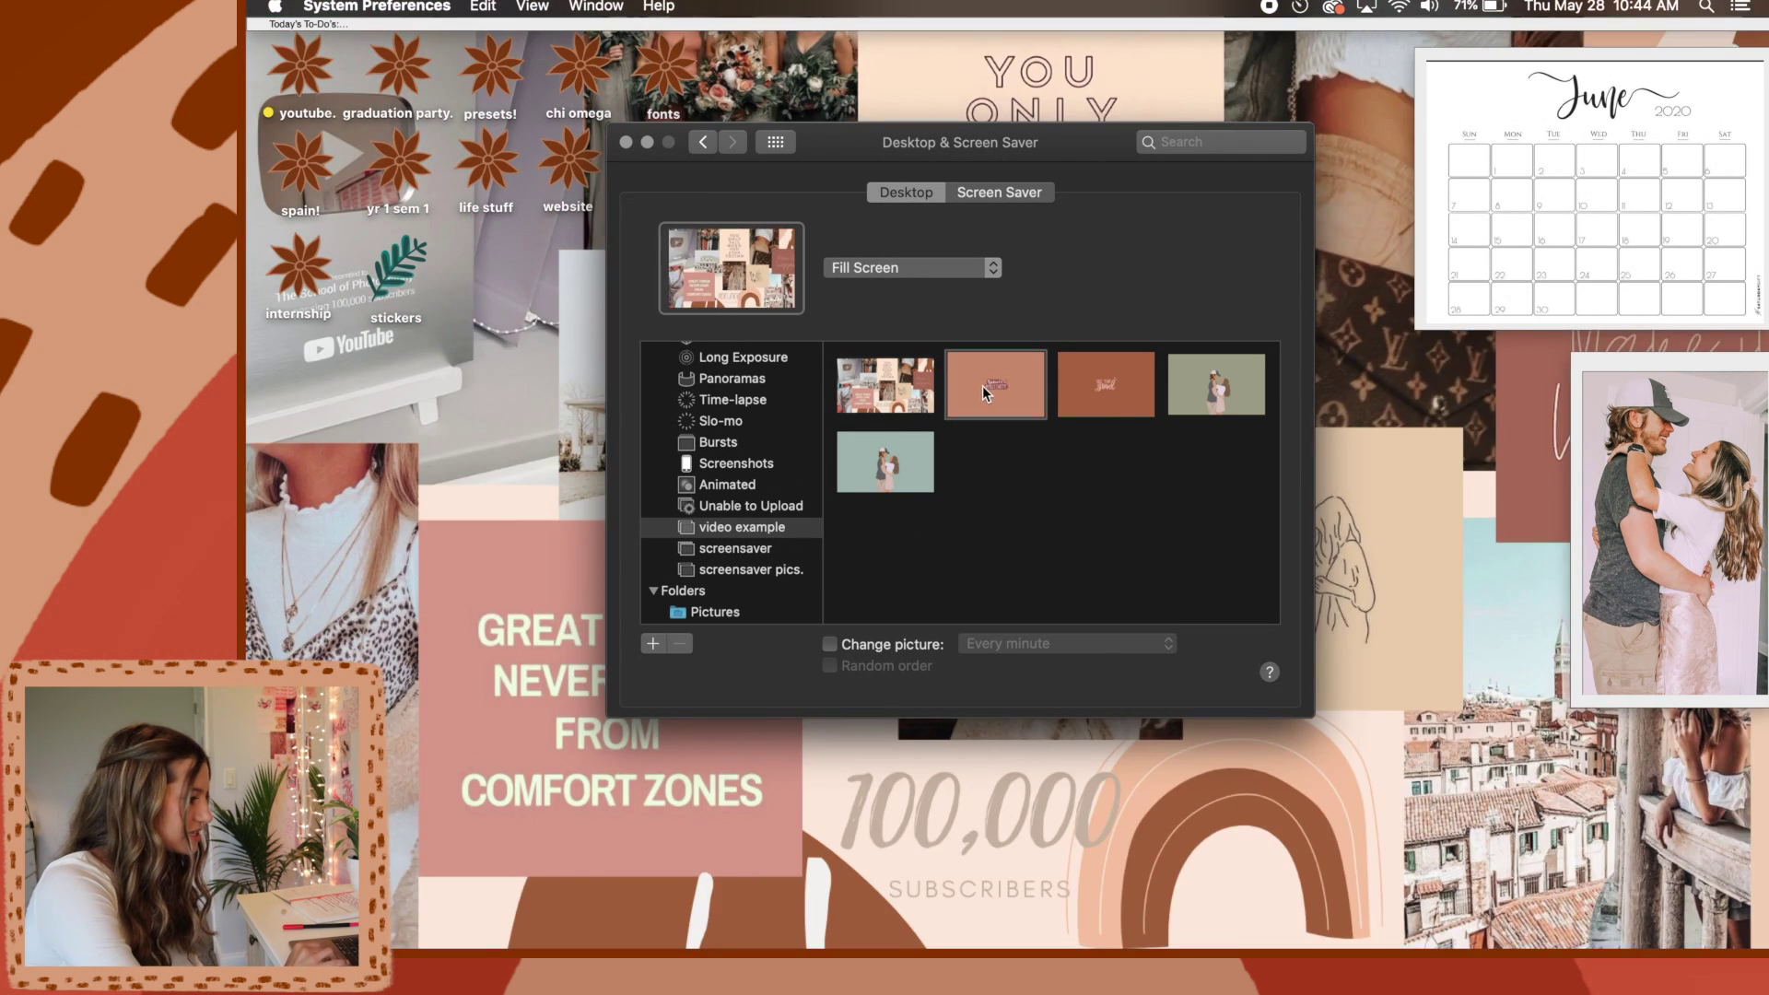
key(Right)
key(Right)
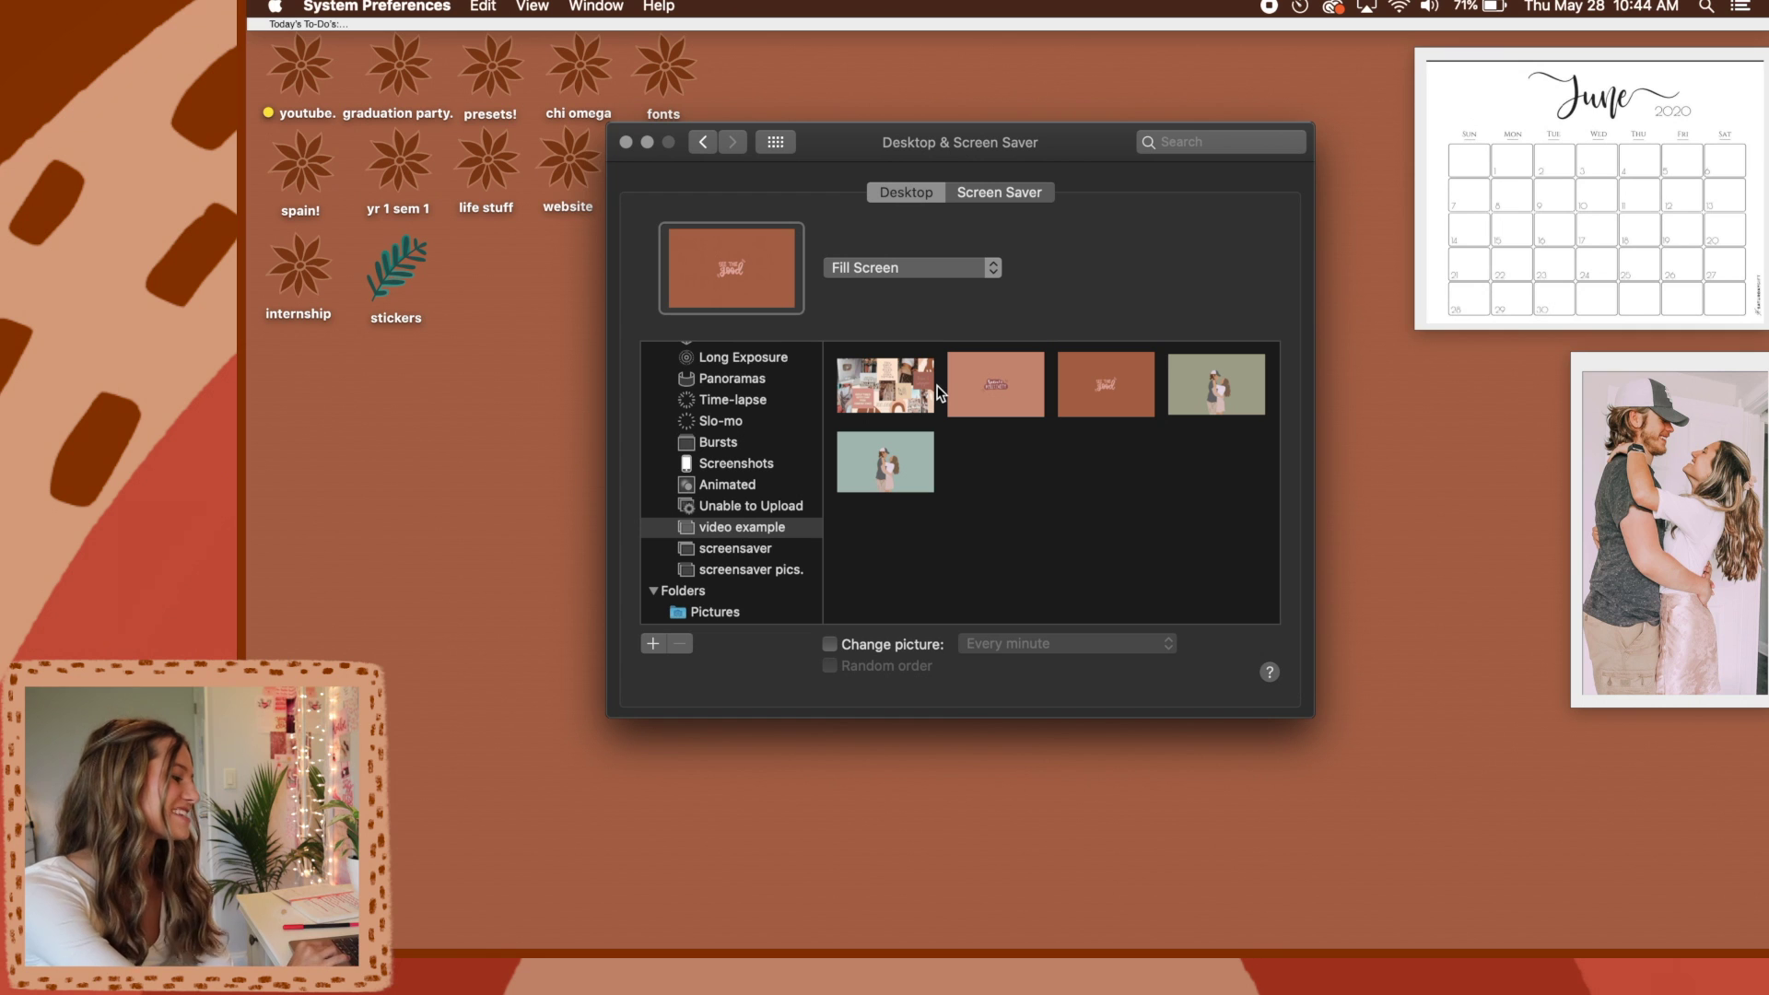
Turn on automatic desktop picture changing and open its interval choices
click(831, 645)
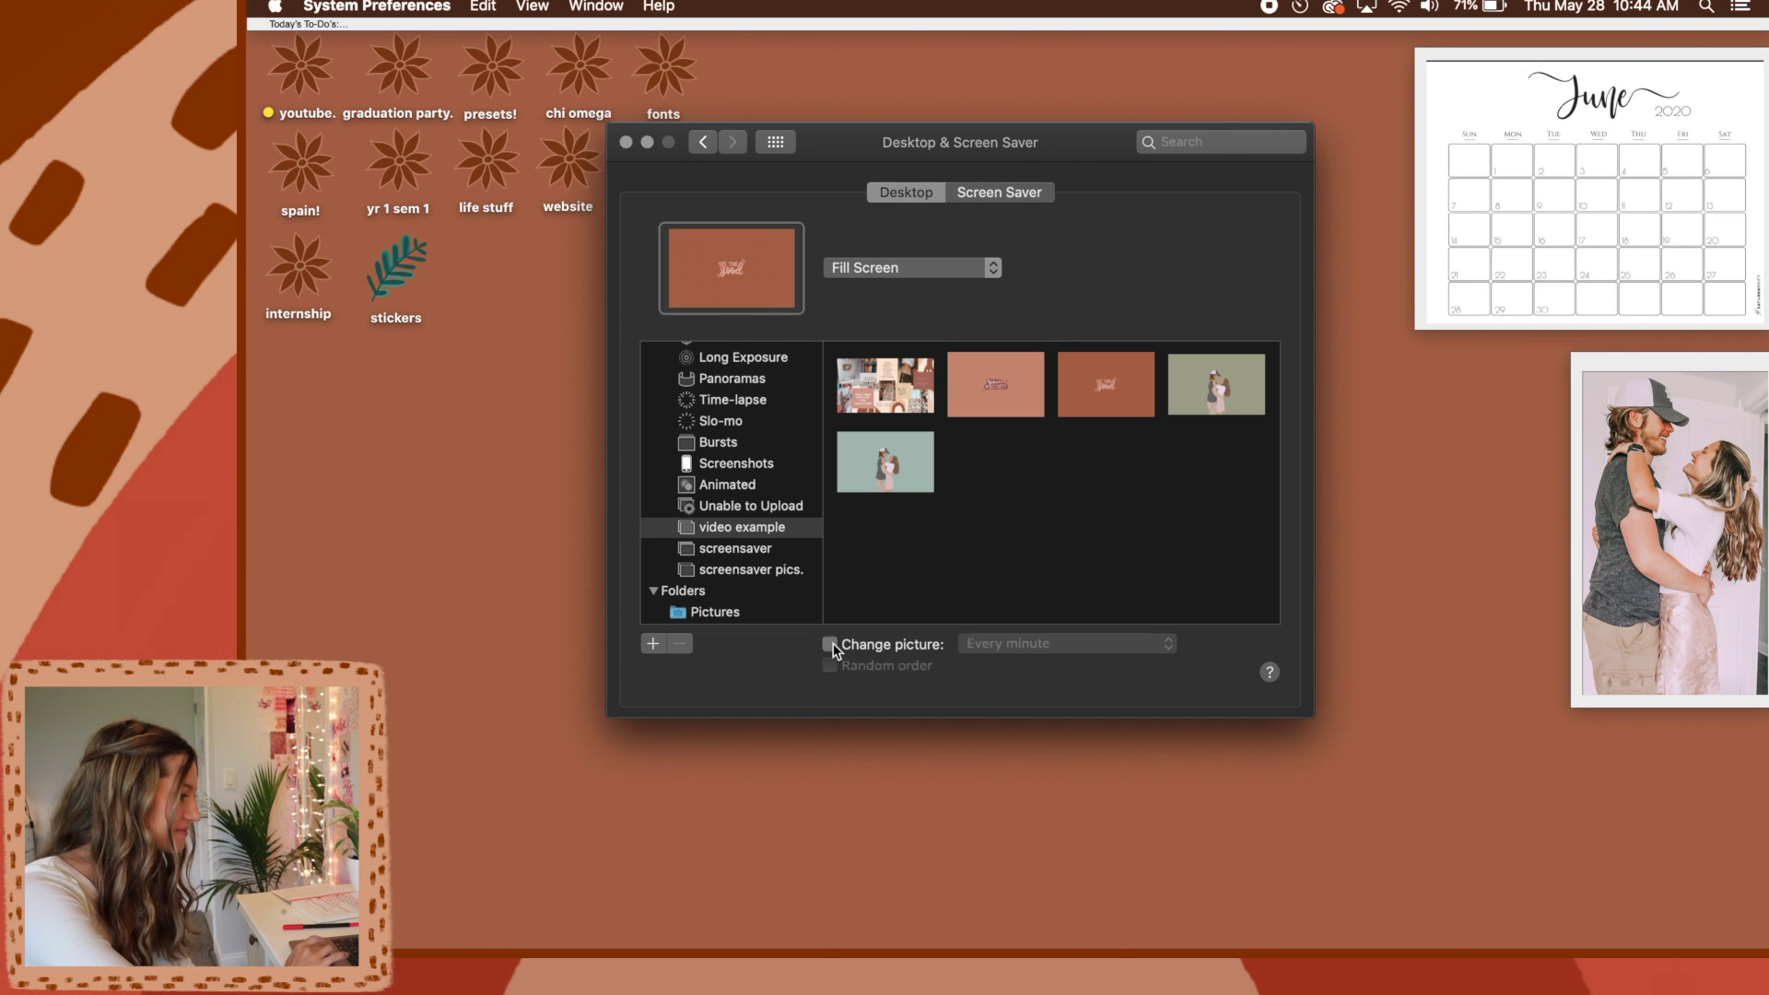
click(1041, 644)
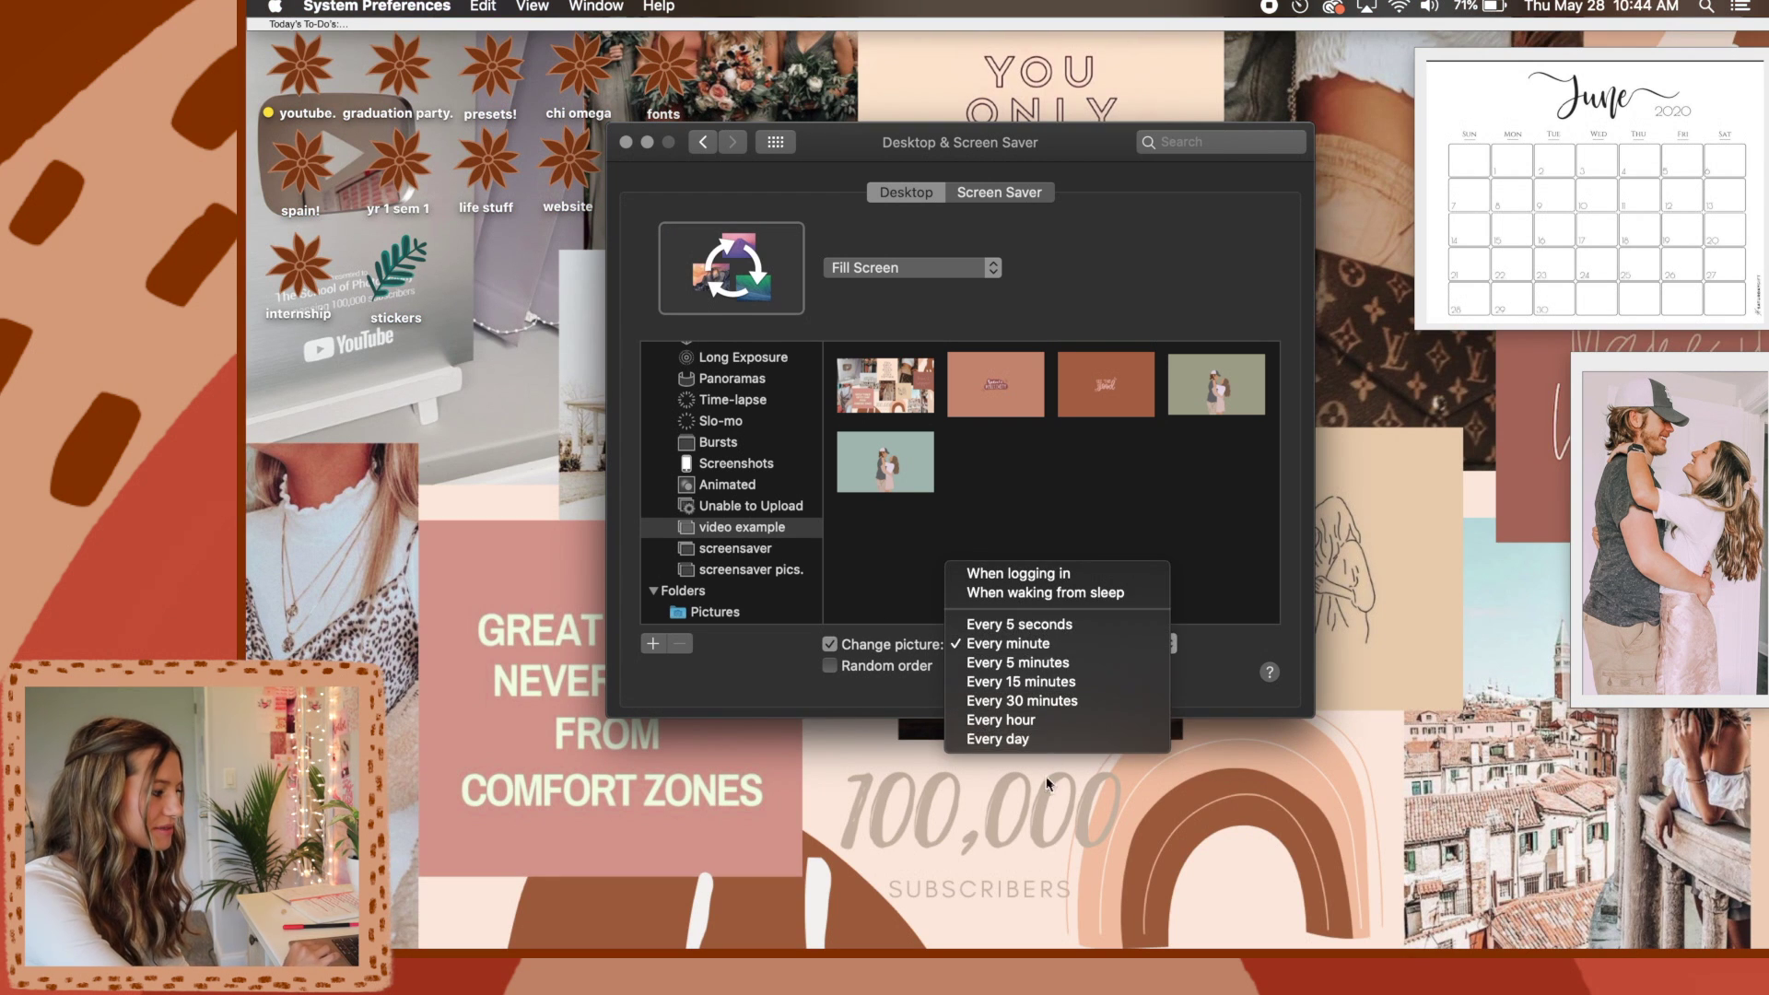